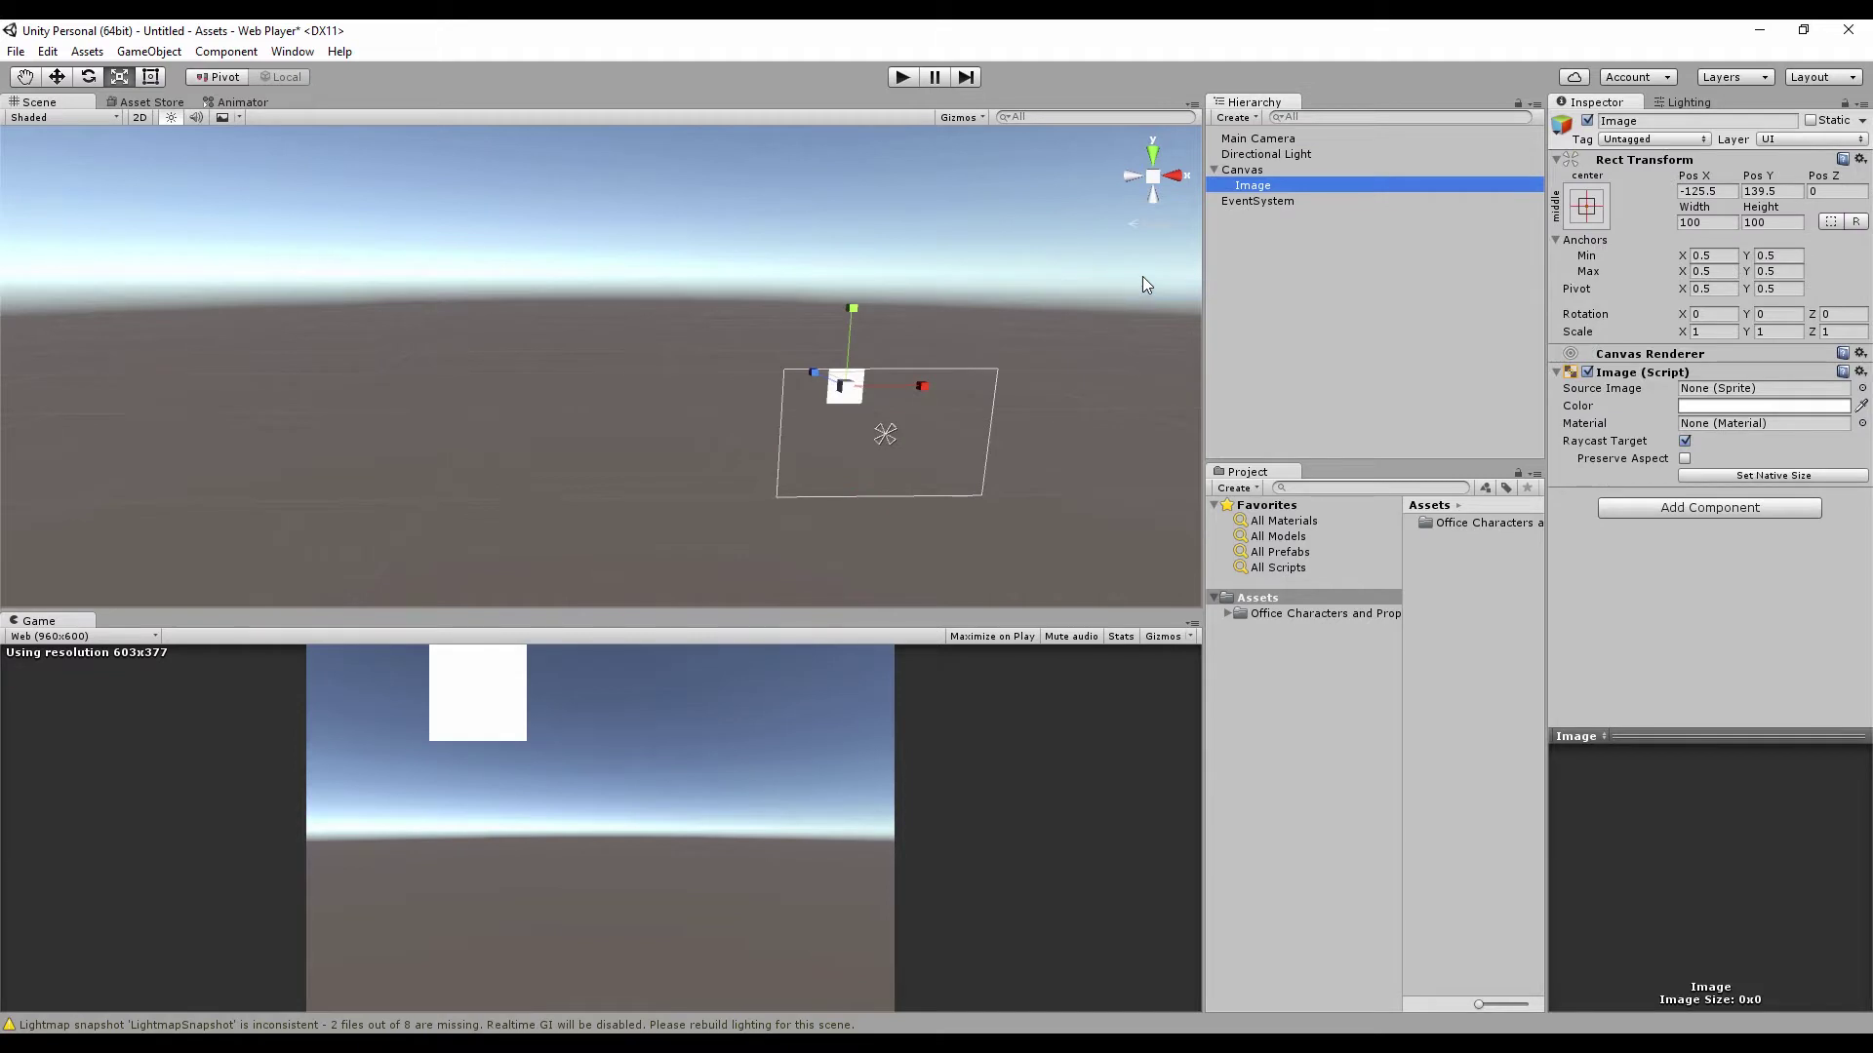
Rename the Image object to Background.
left_click(1298, 185)
left_click(1724, 124)
type("Baxc")
key("BackSpace")
key("BackSpace")
type("c")
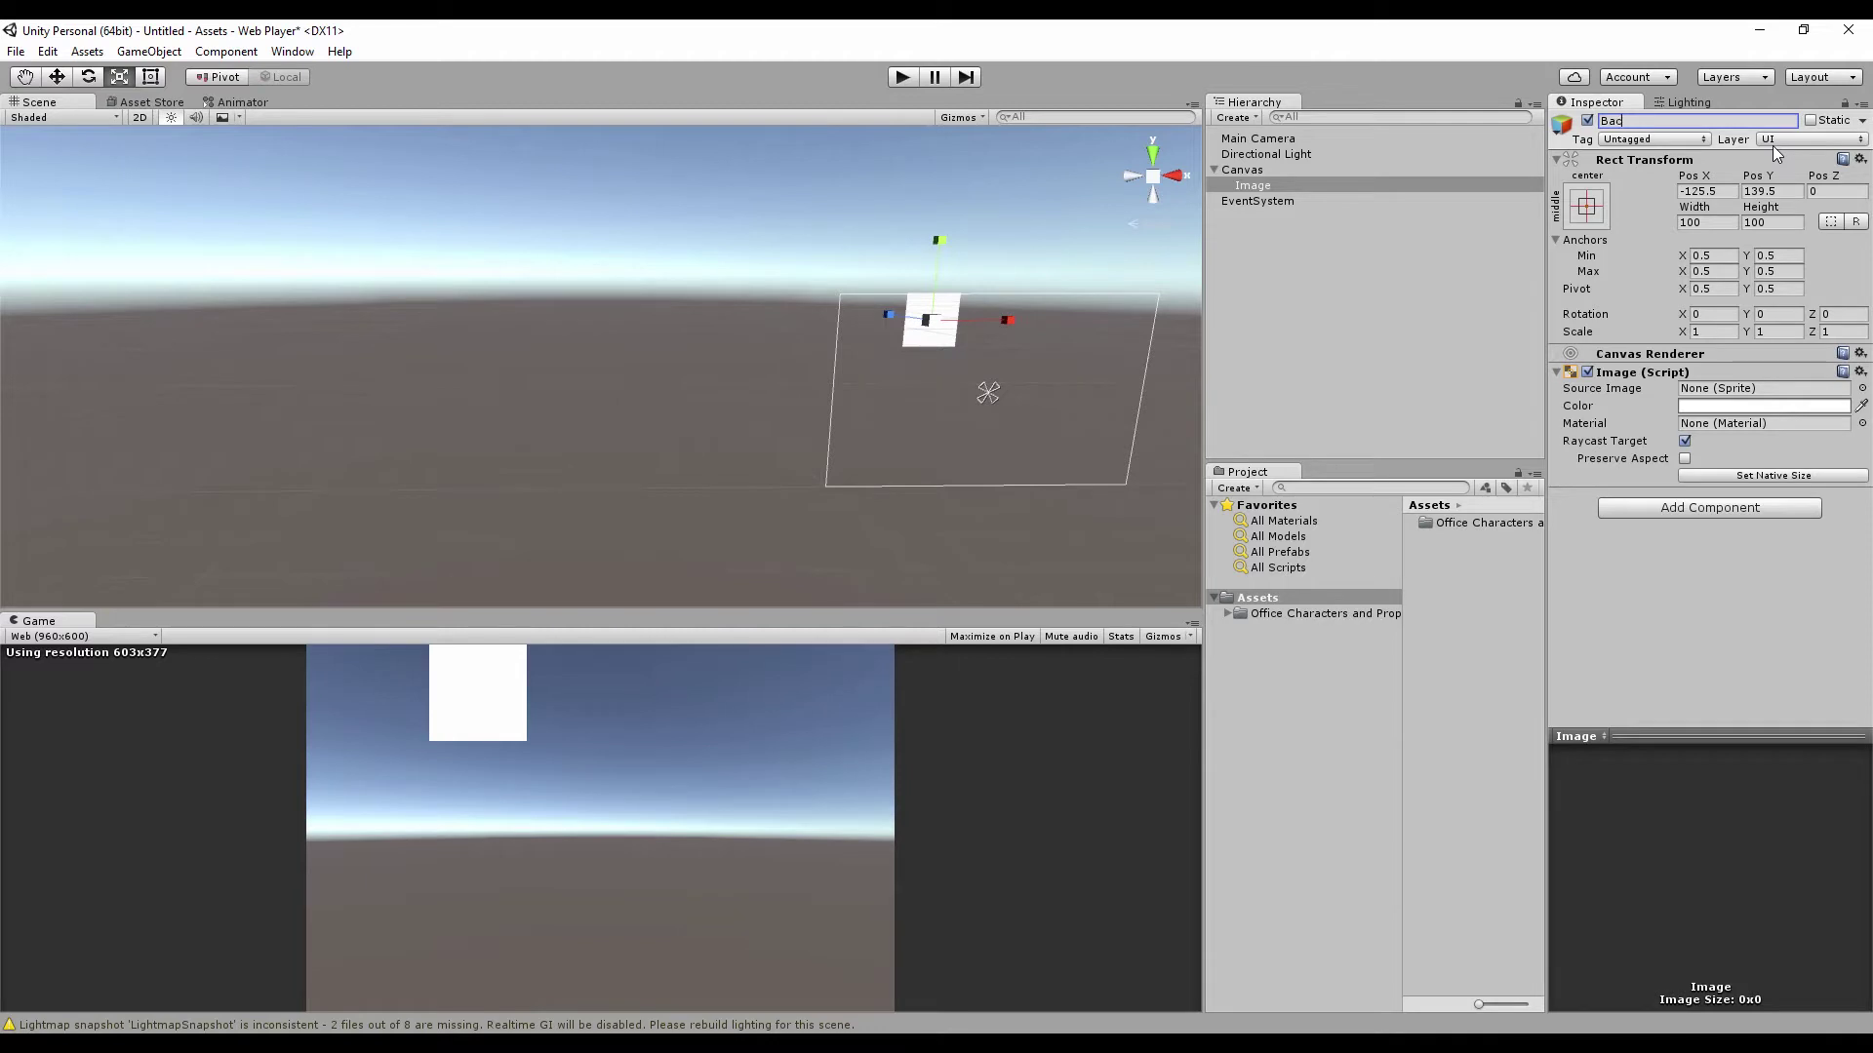
type("kground")
key("Return")
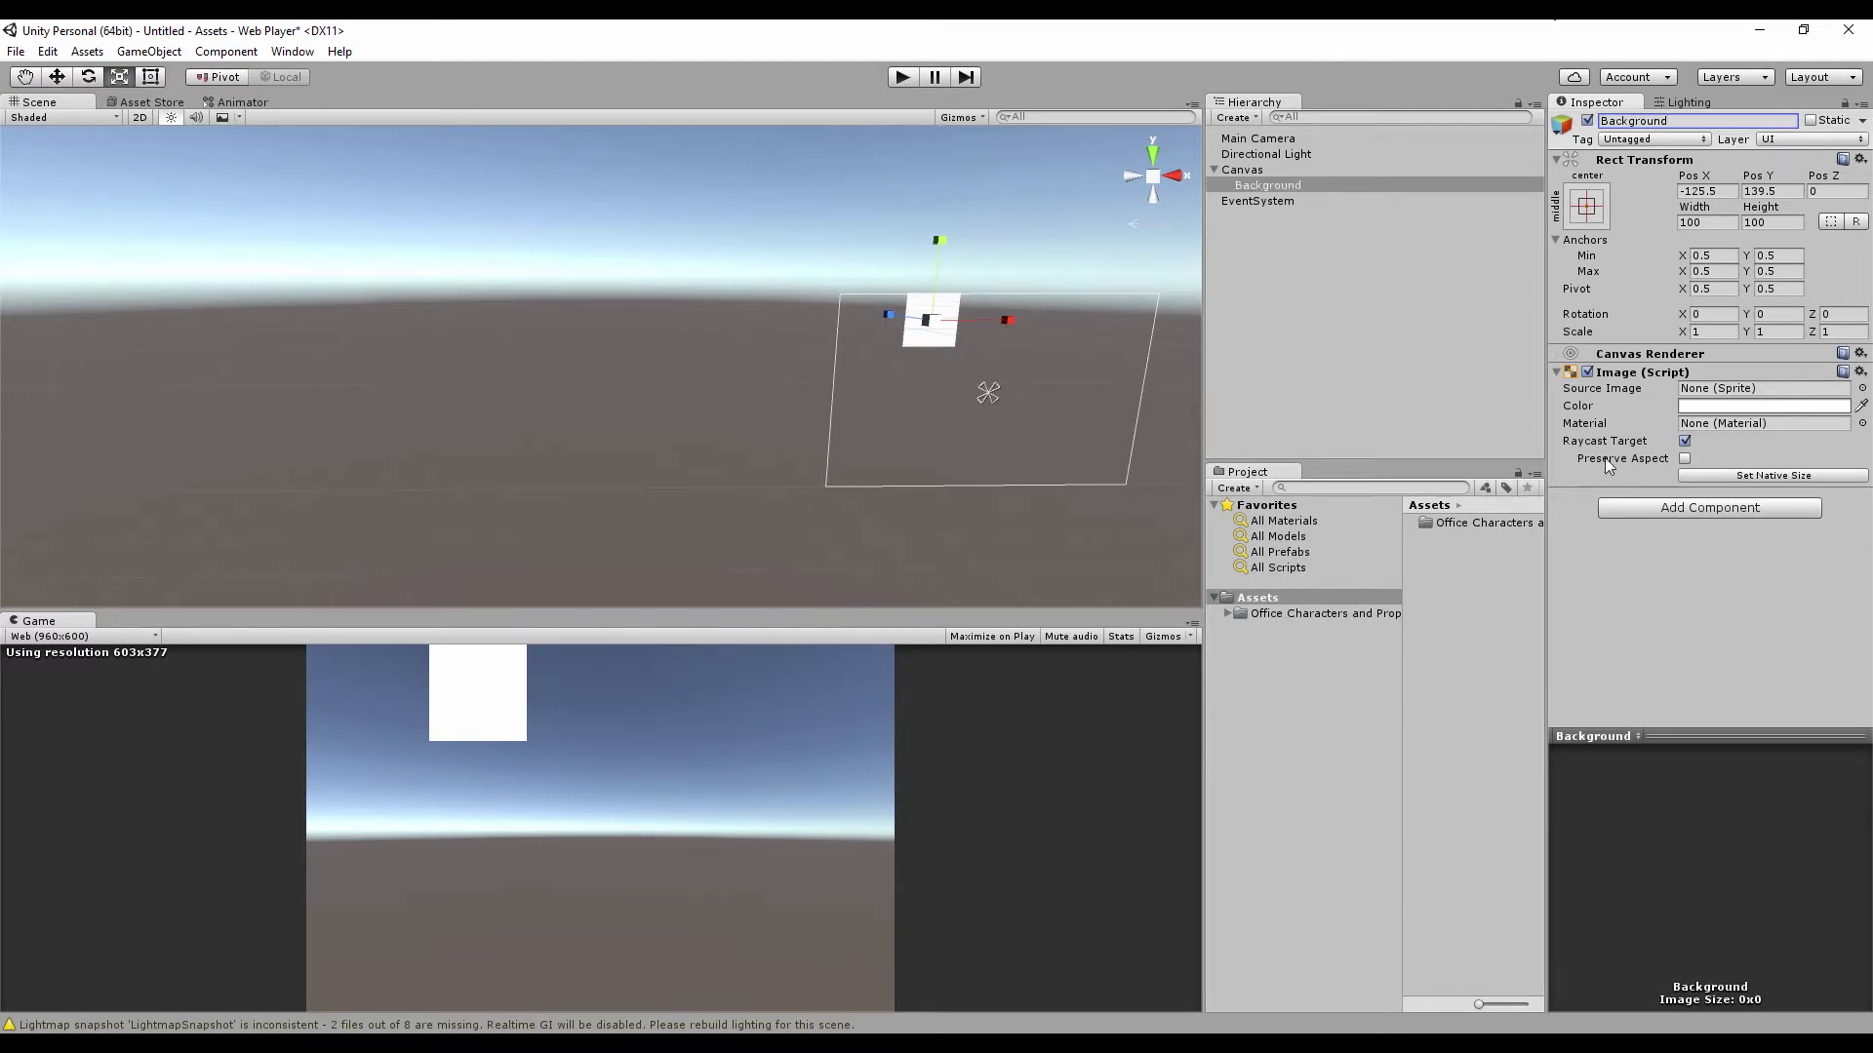
Set the Background image colour to black.
middle_click_drag(781, 303, 369, 362)
left_click(1838, 406)
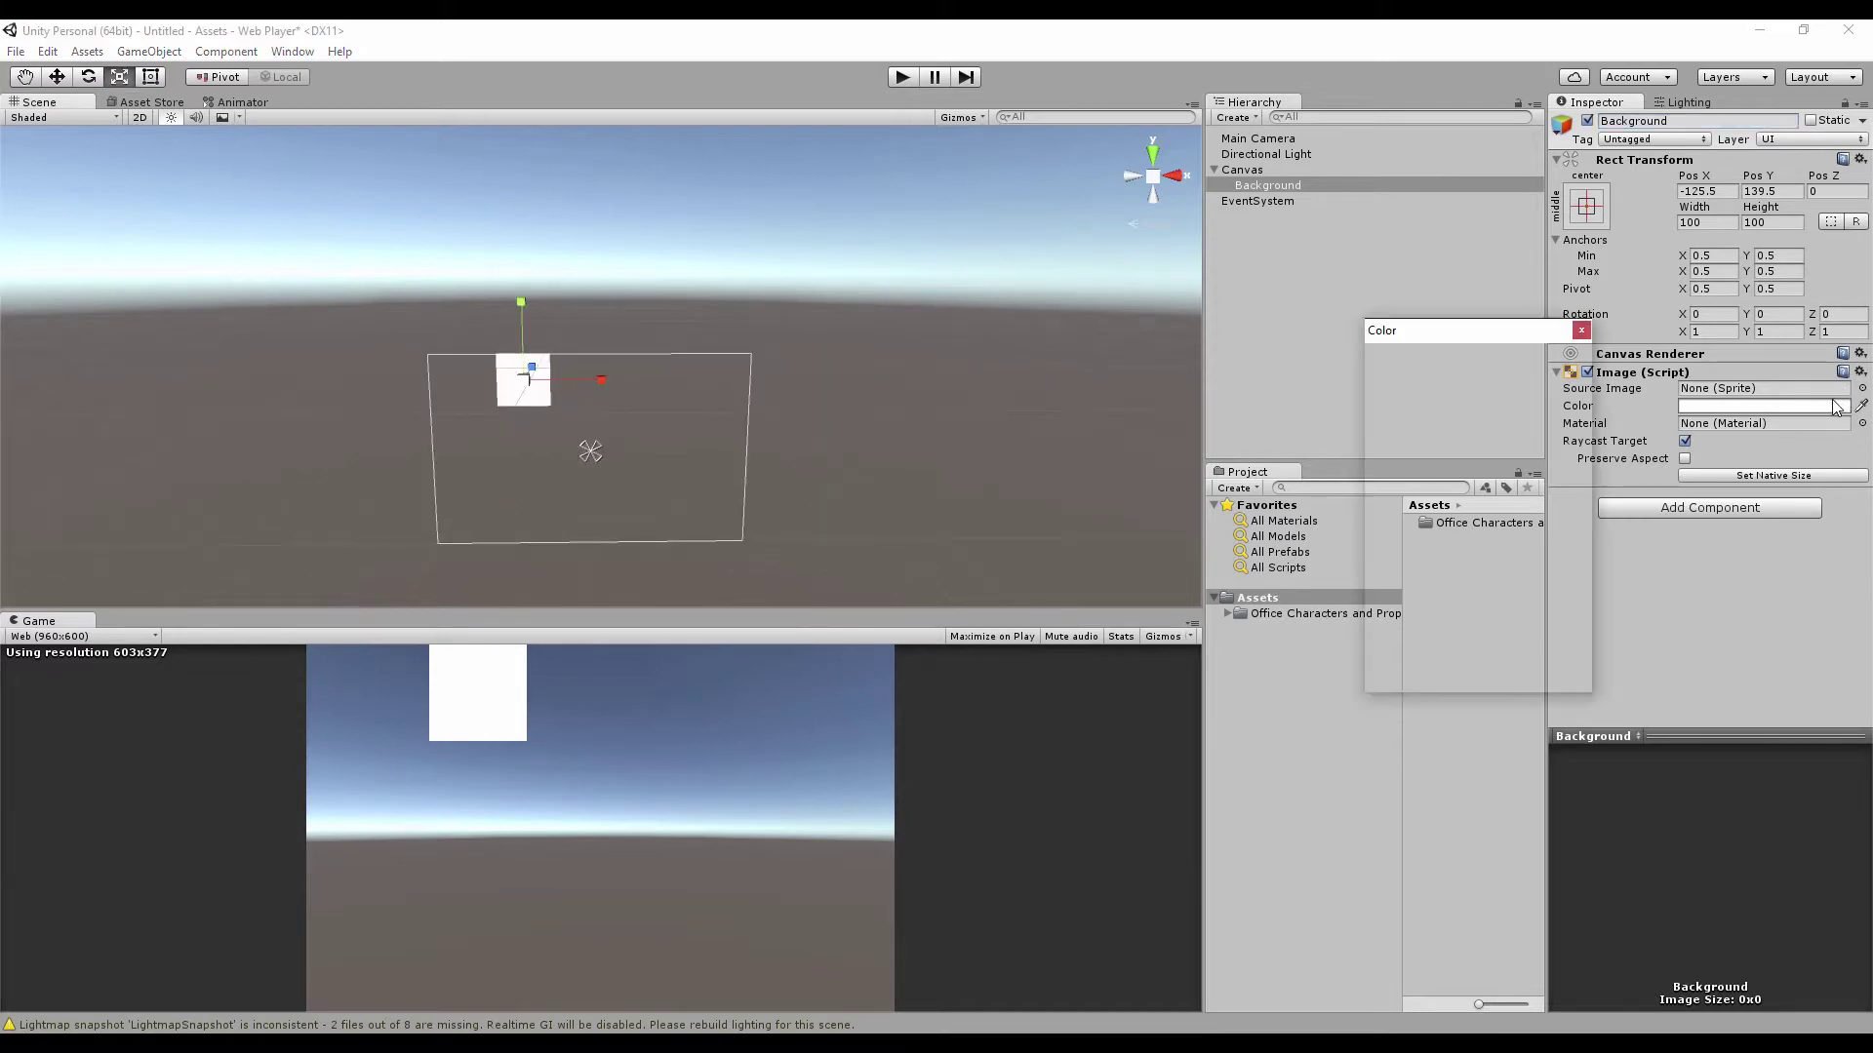
left_click_drag(1411, 547, 1385, 578)
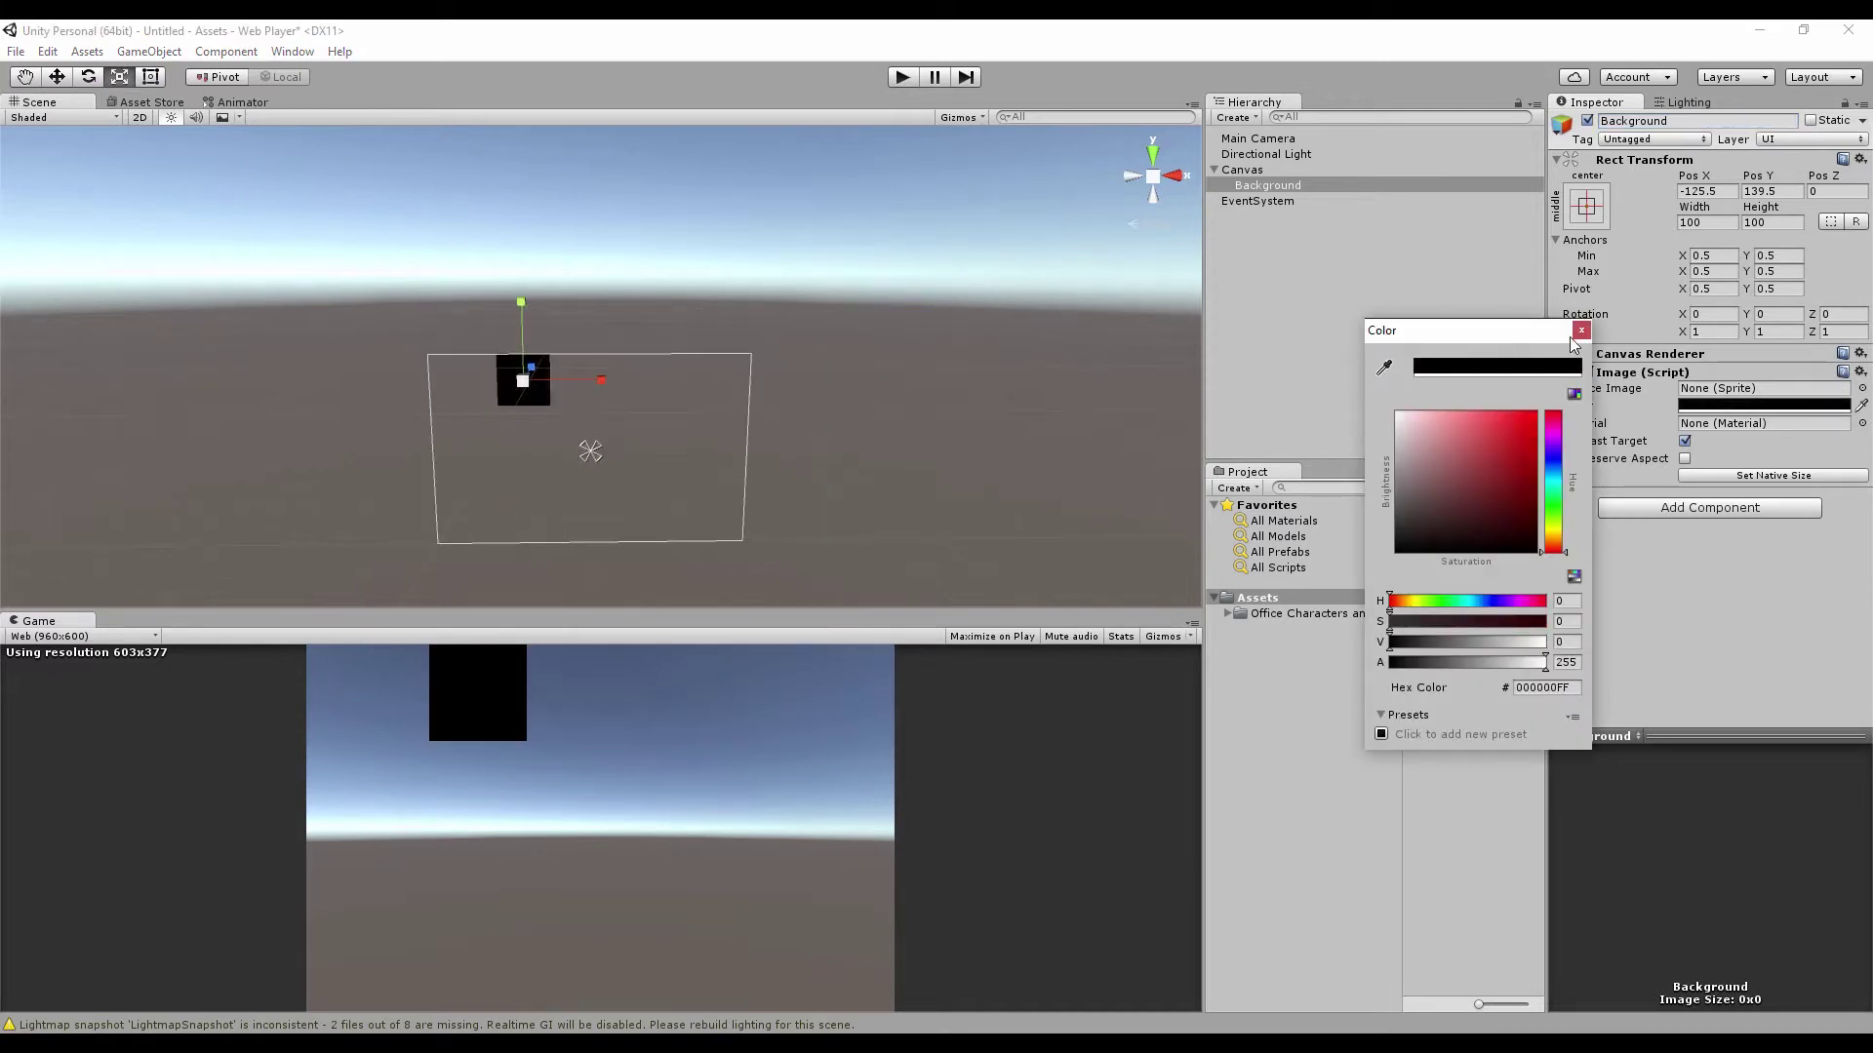
left_click(1581, 331)
Scale the black square up about four times and move it toward the canvas centre.
middle_click_drag(501, 385, 597, 402)
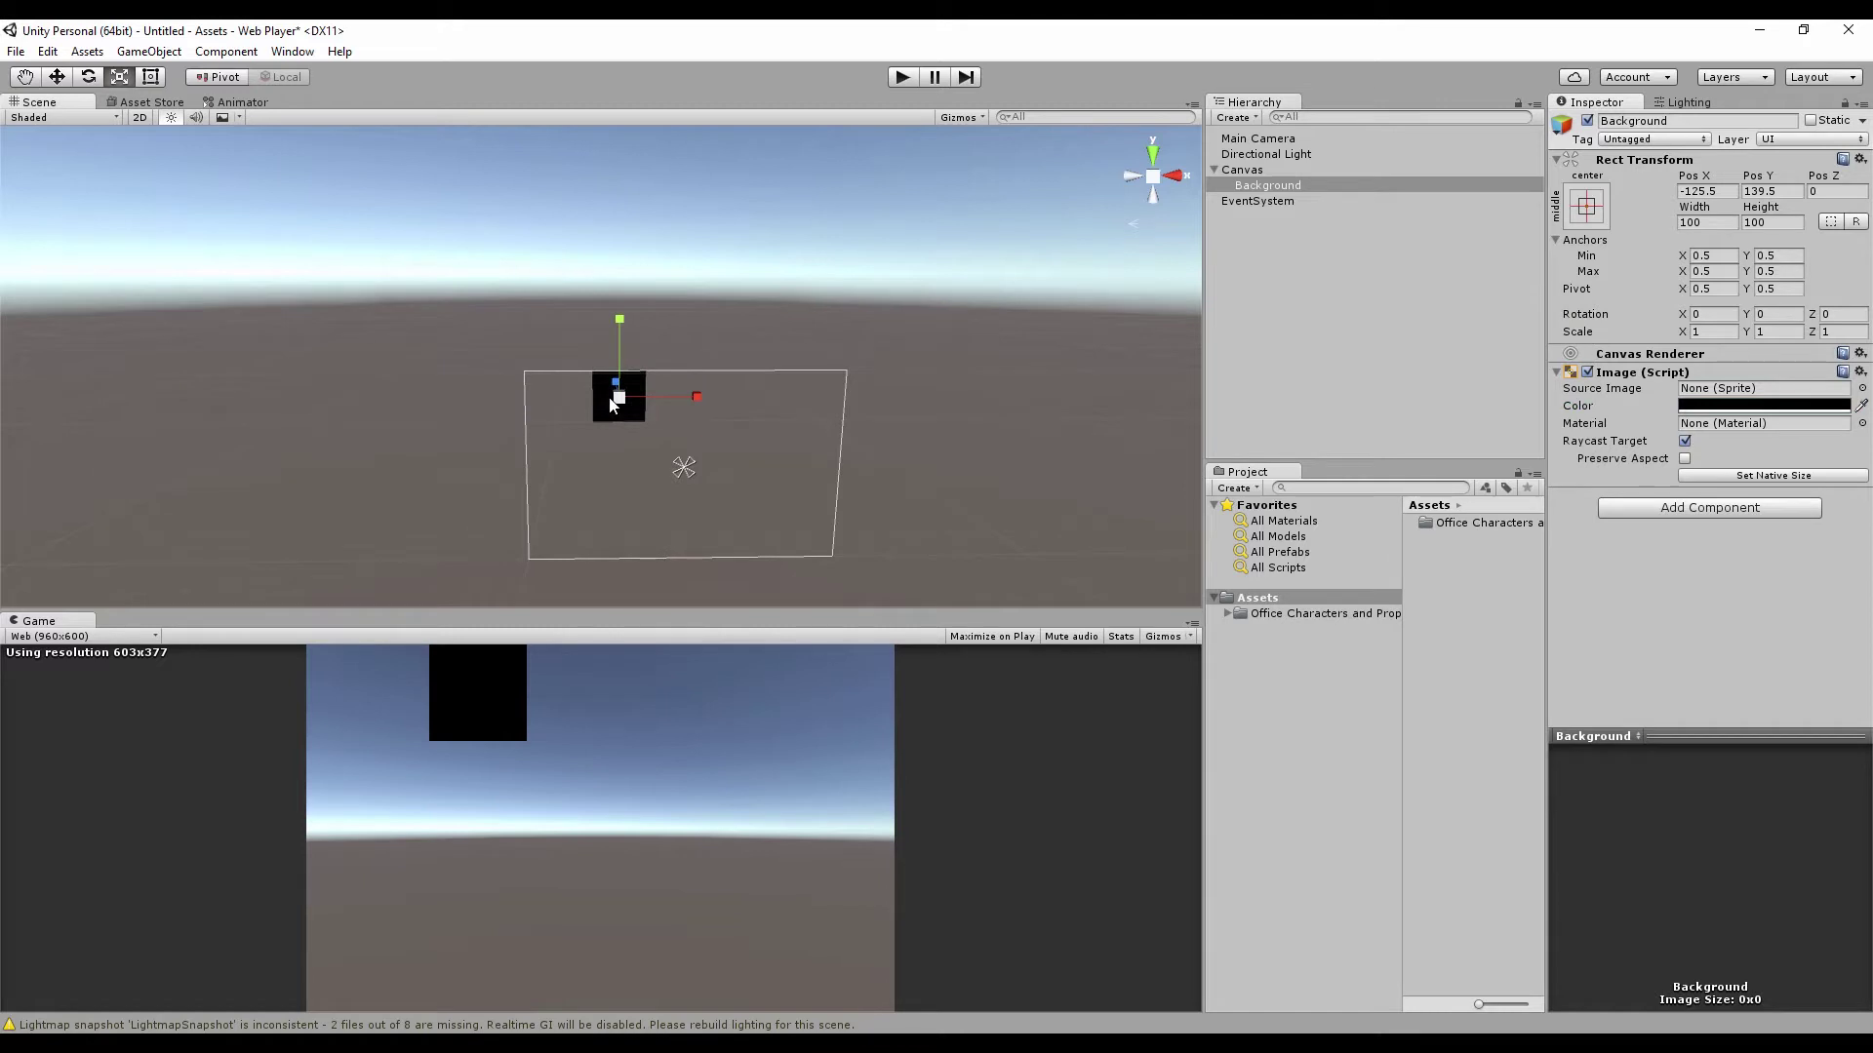
left_click_drag(618, 397, 815, 173)
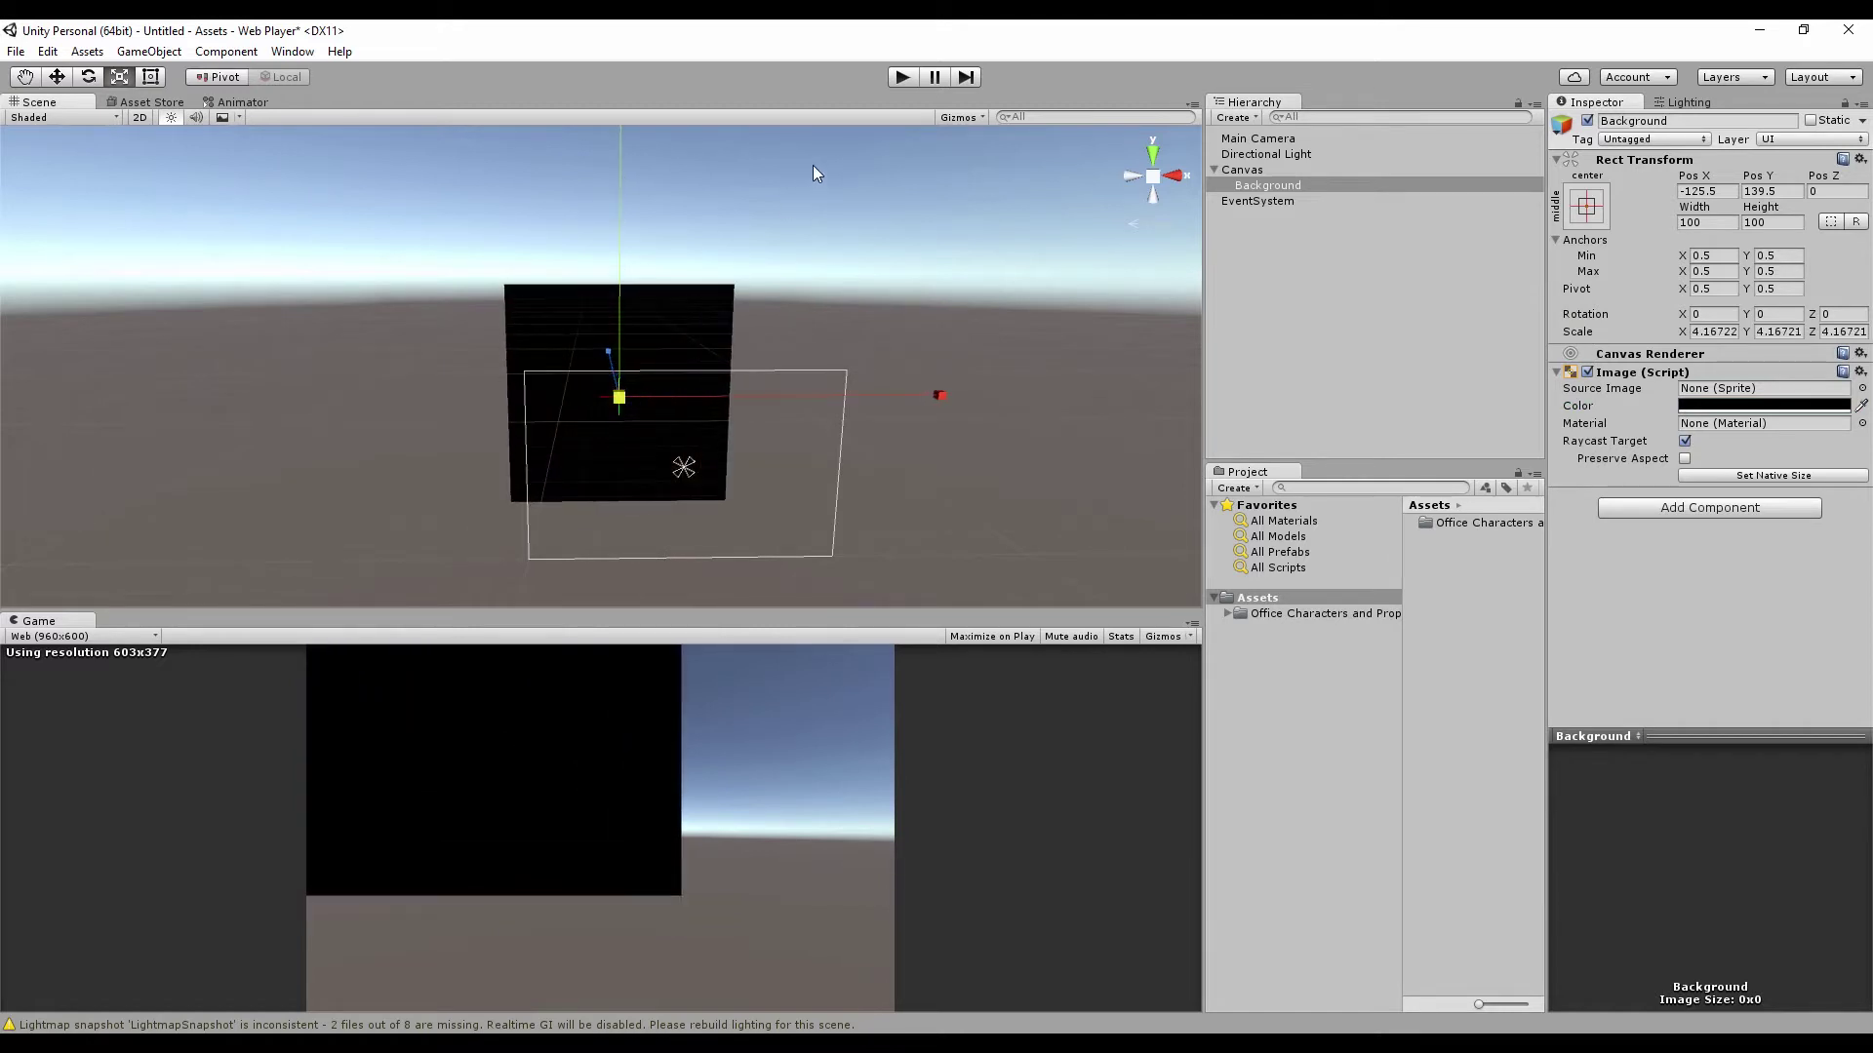
key("w")
left_click_drag(620, 393, 735, 430)
key("r")
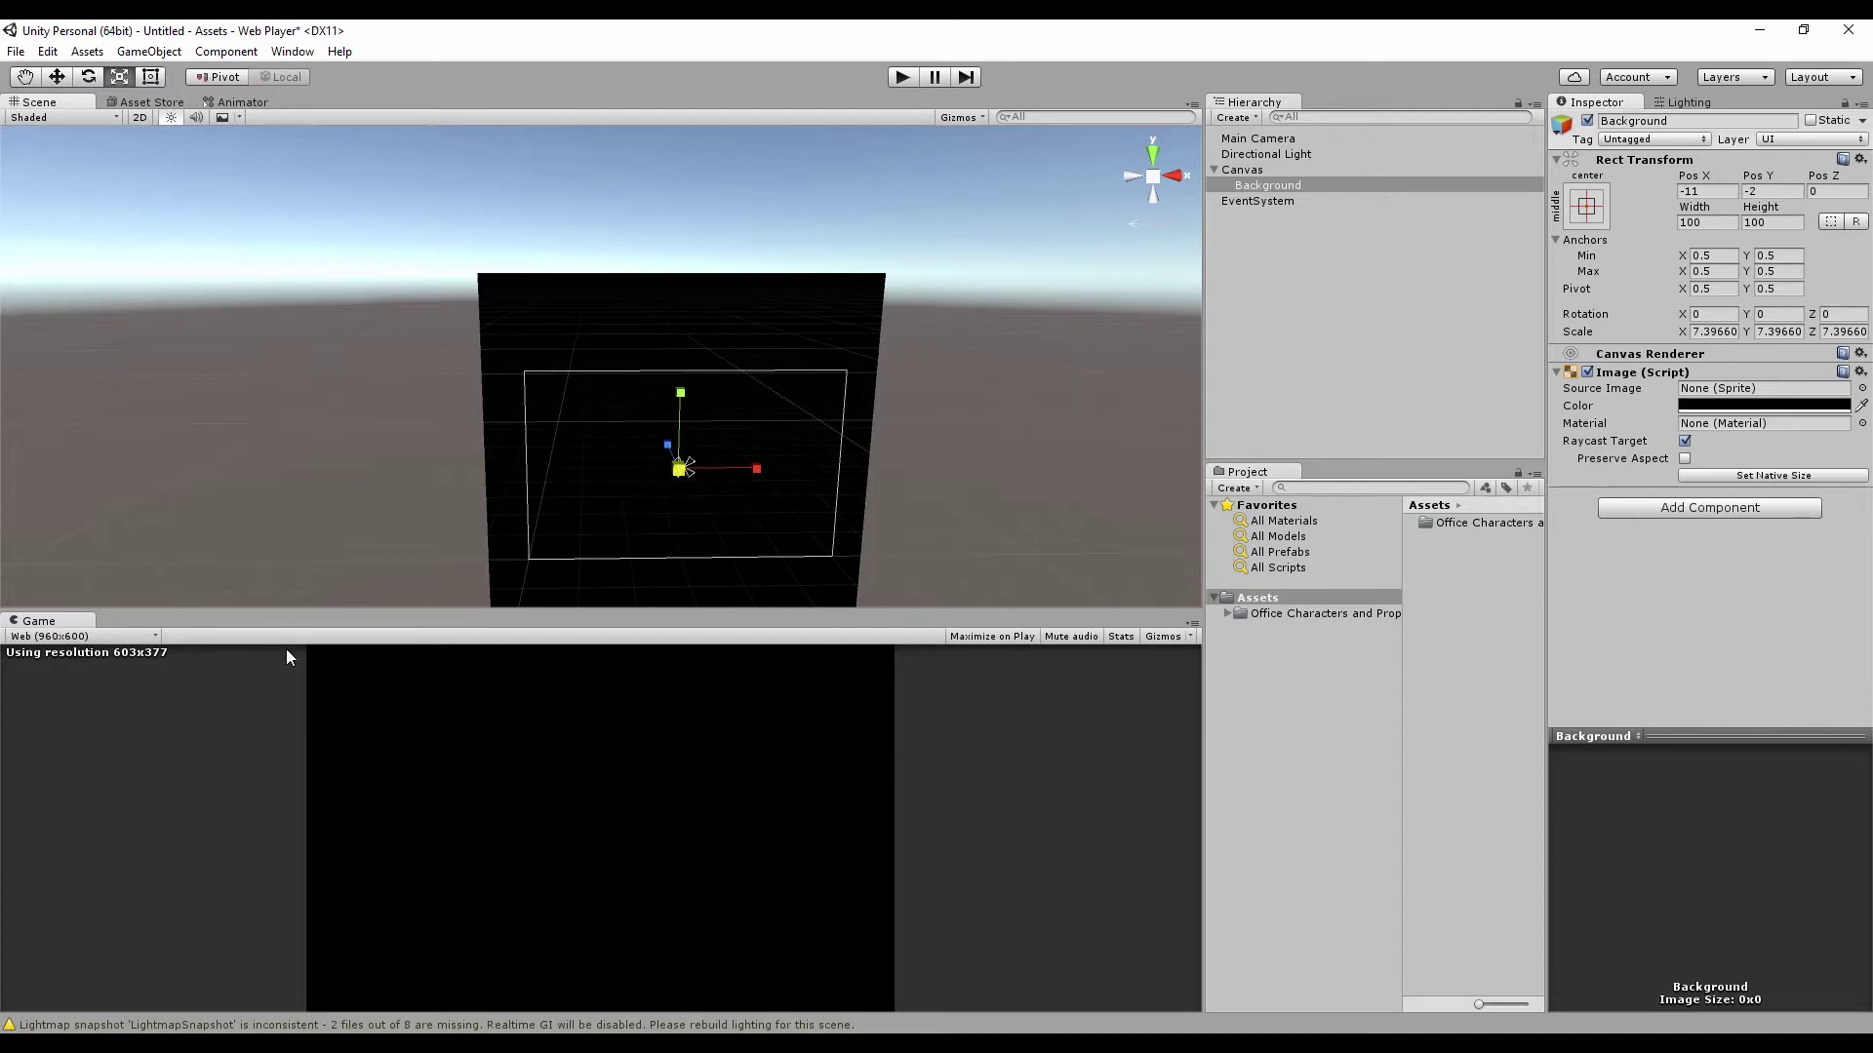
Enlarge the Game view to the full 960x600 preview so the background fills it.
left_click_drag(310, 602, 310, 579)
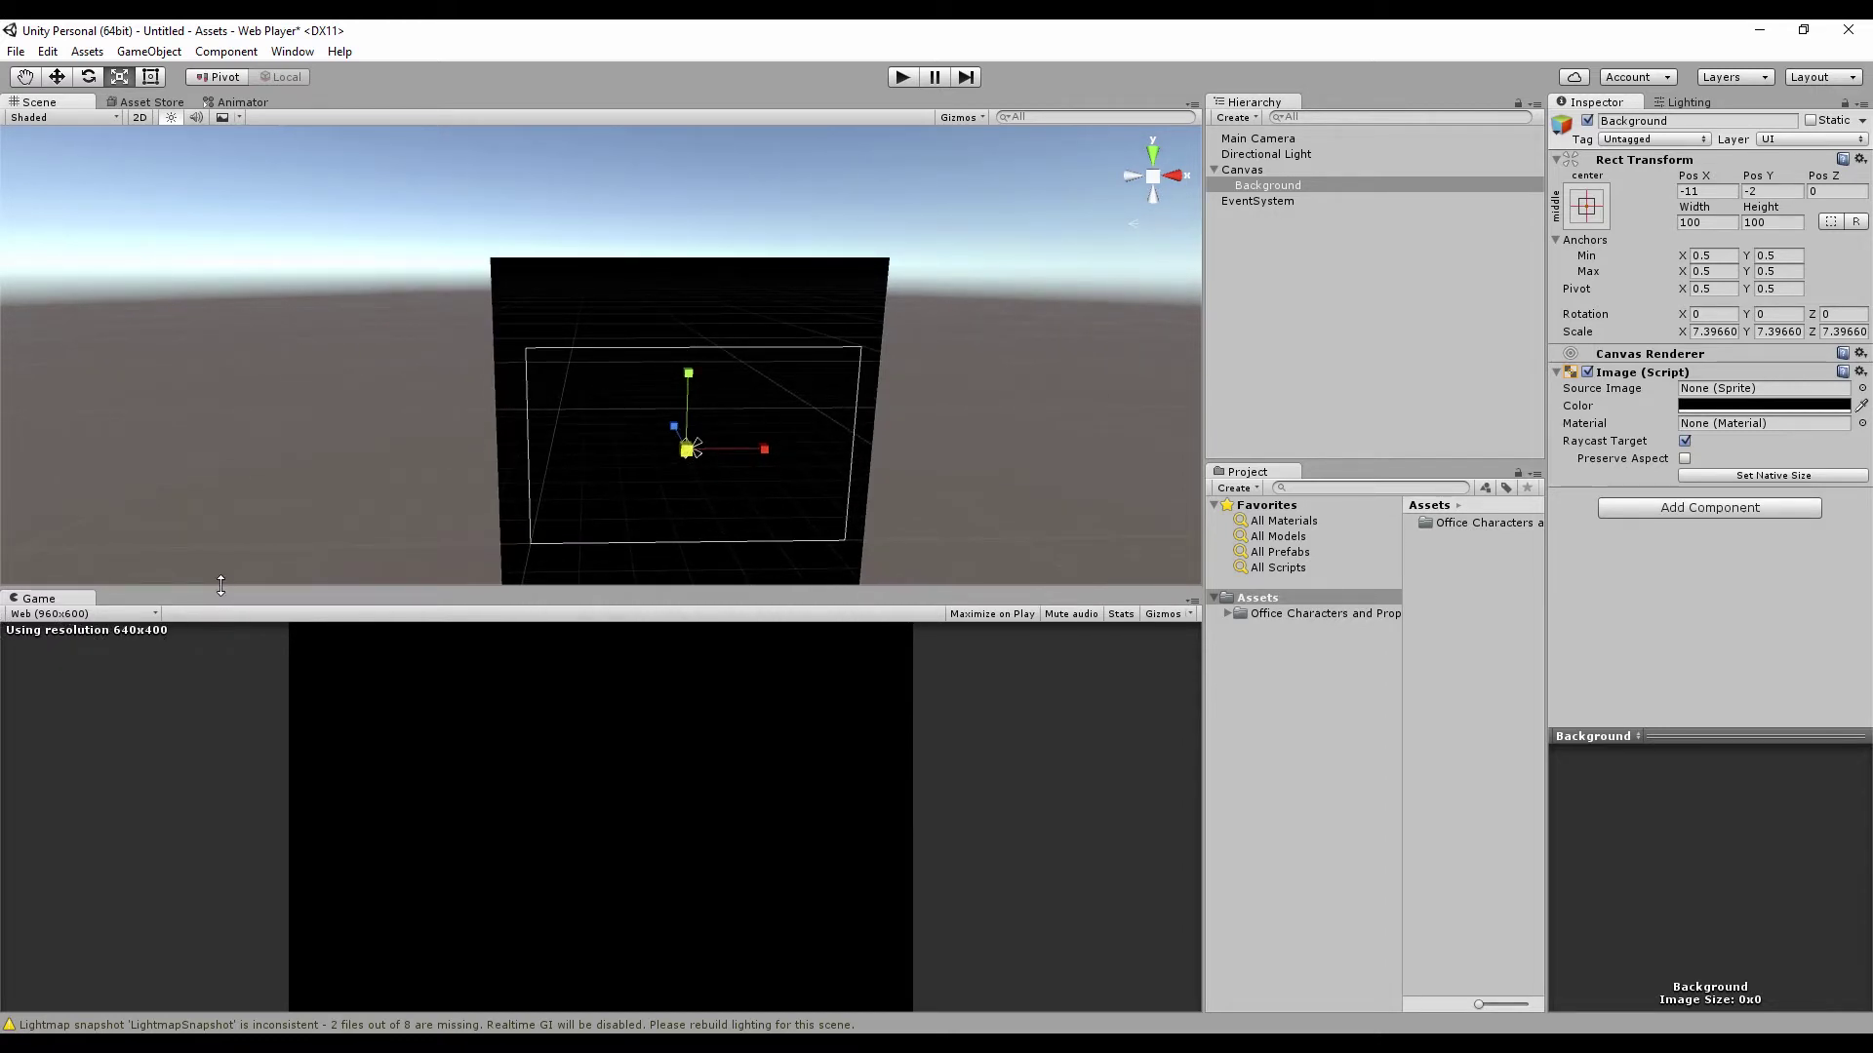
left_click_drag(220, 585, 315, 180)
left_click_drag(656, 199, 695, 209, "alt")
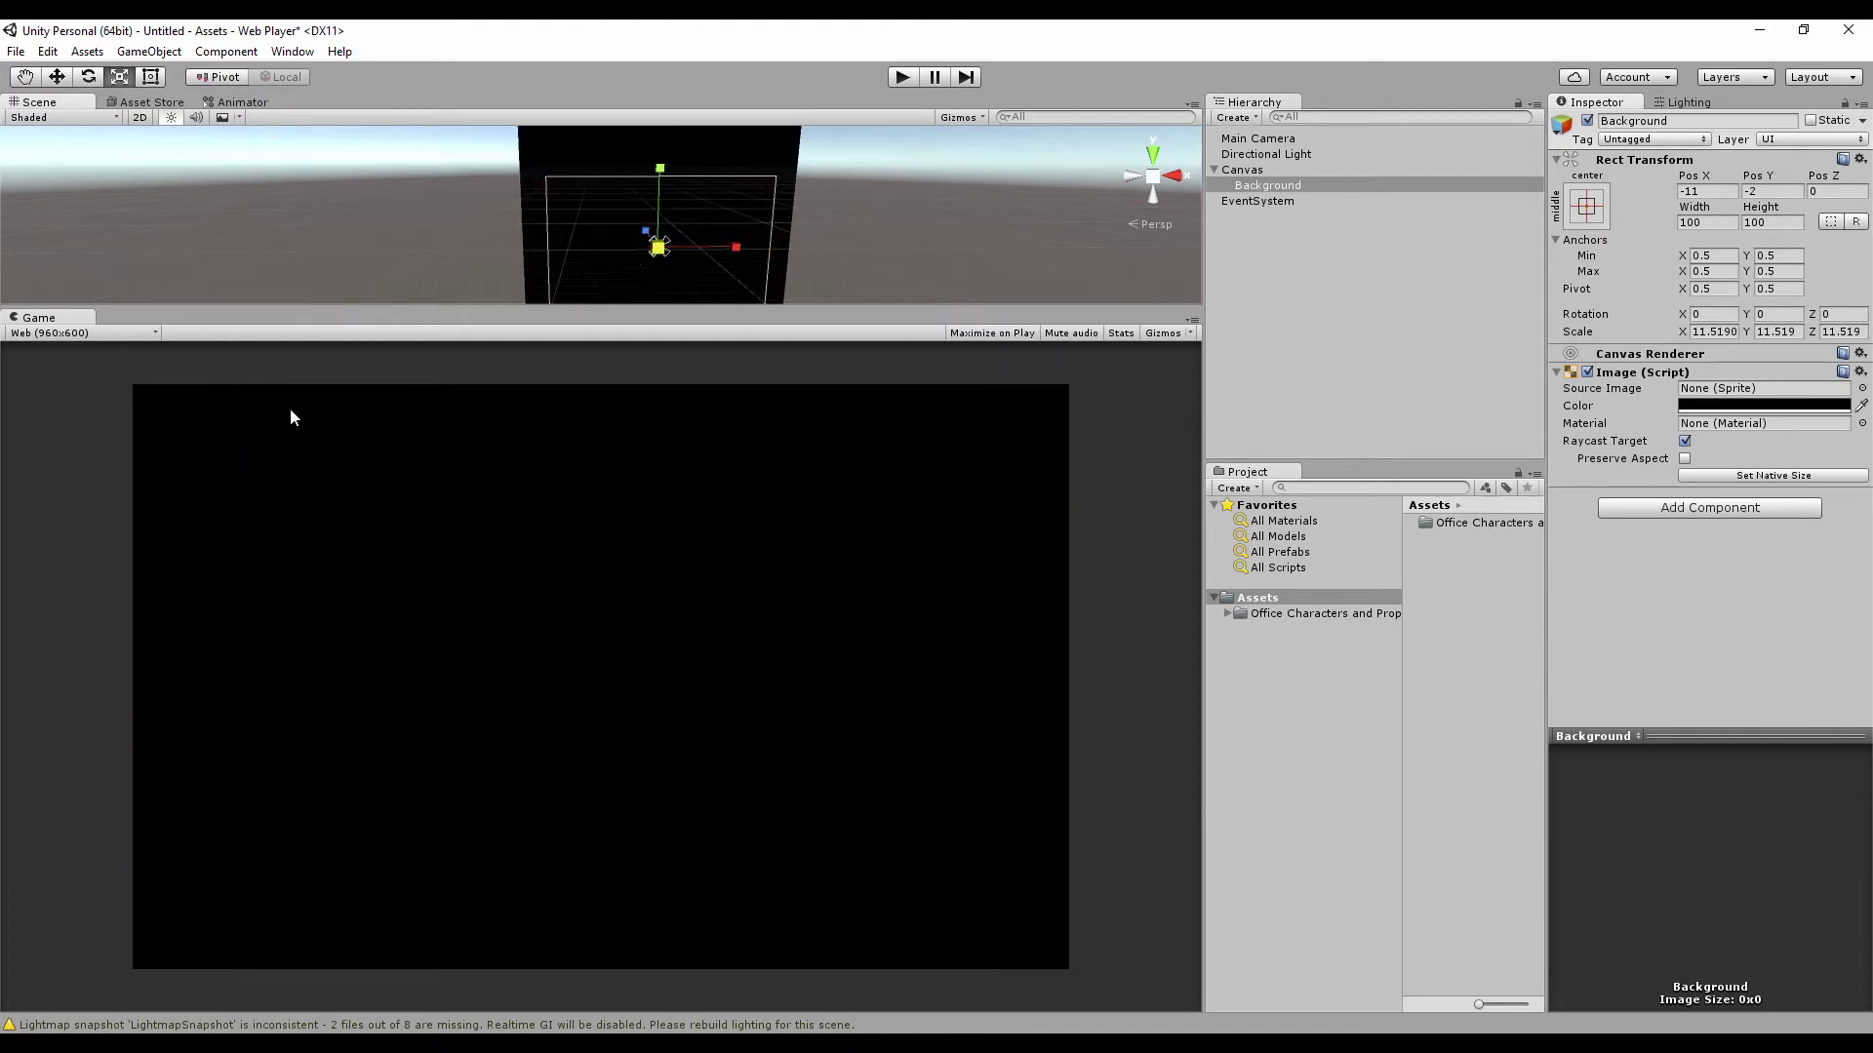
left_click_drag(594, 302, 595, 507)
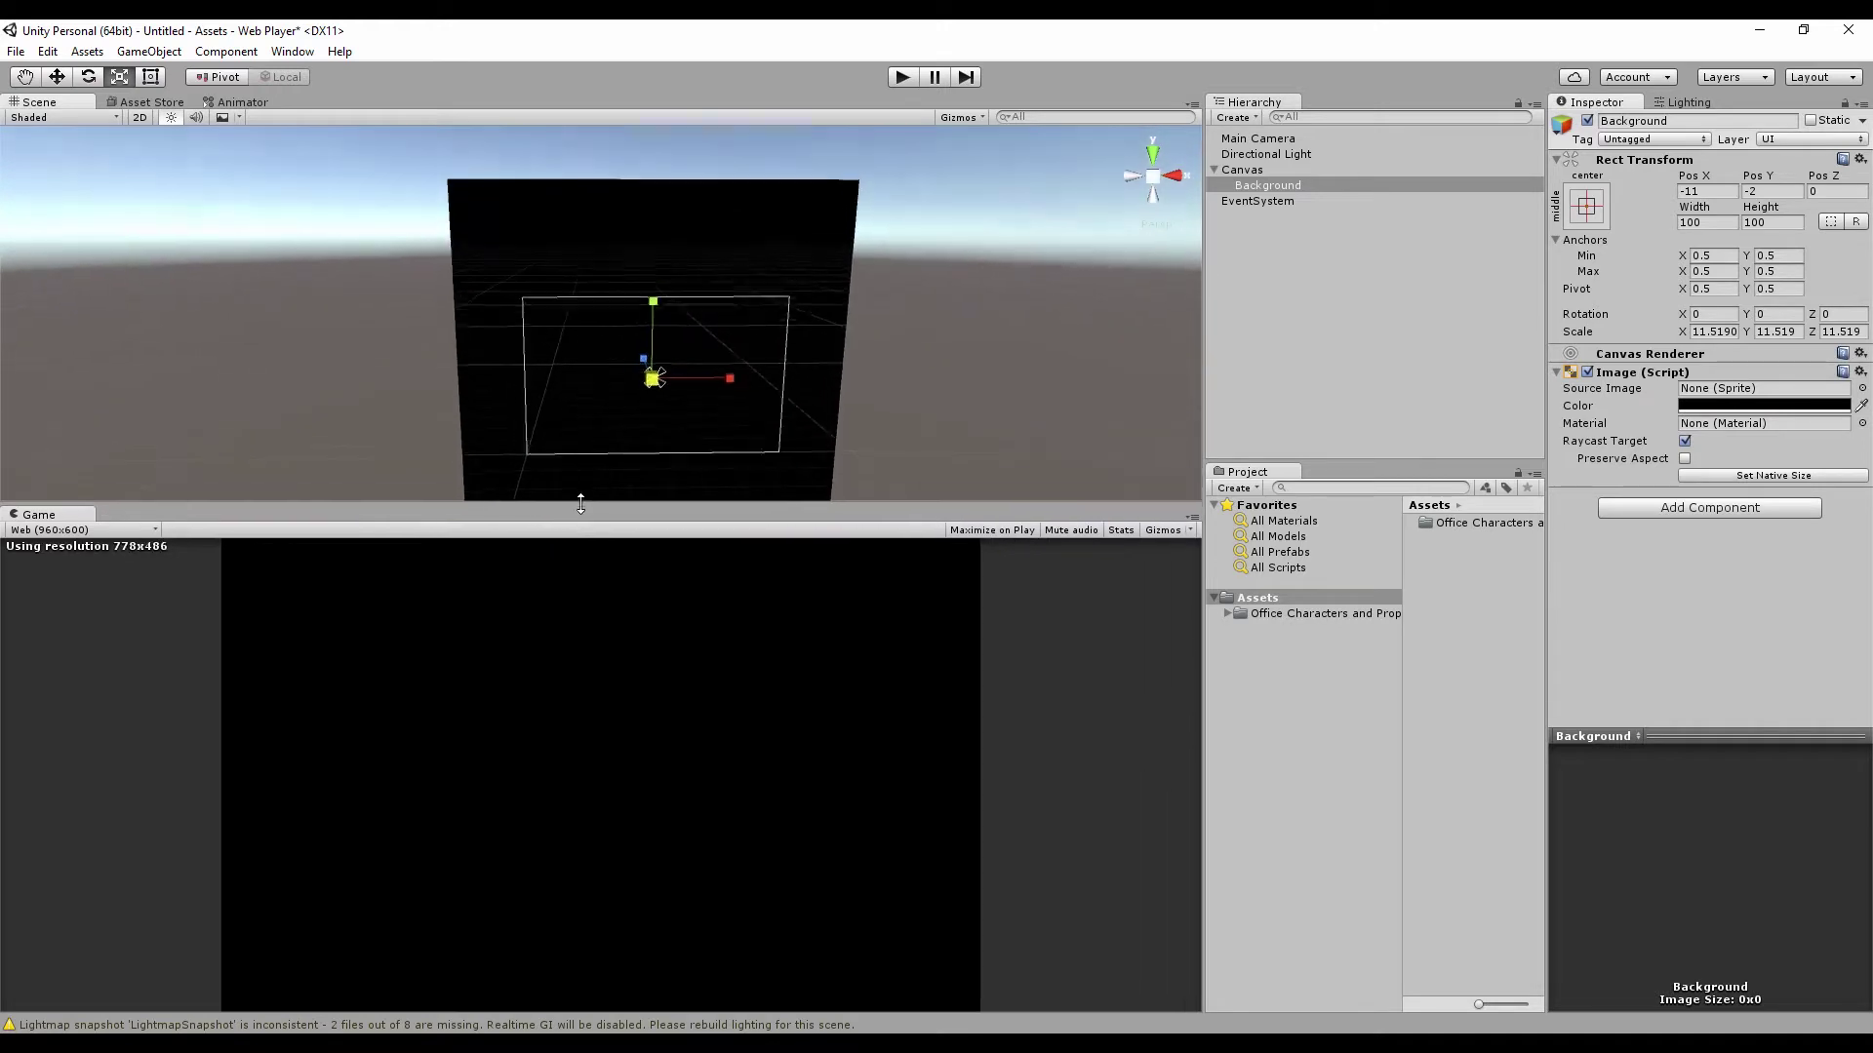
Add a UI Text element under the Canvas.
left_click(1267, 168)
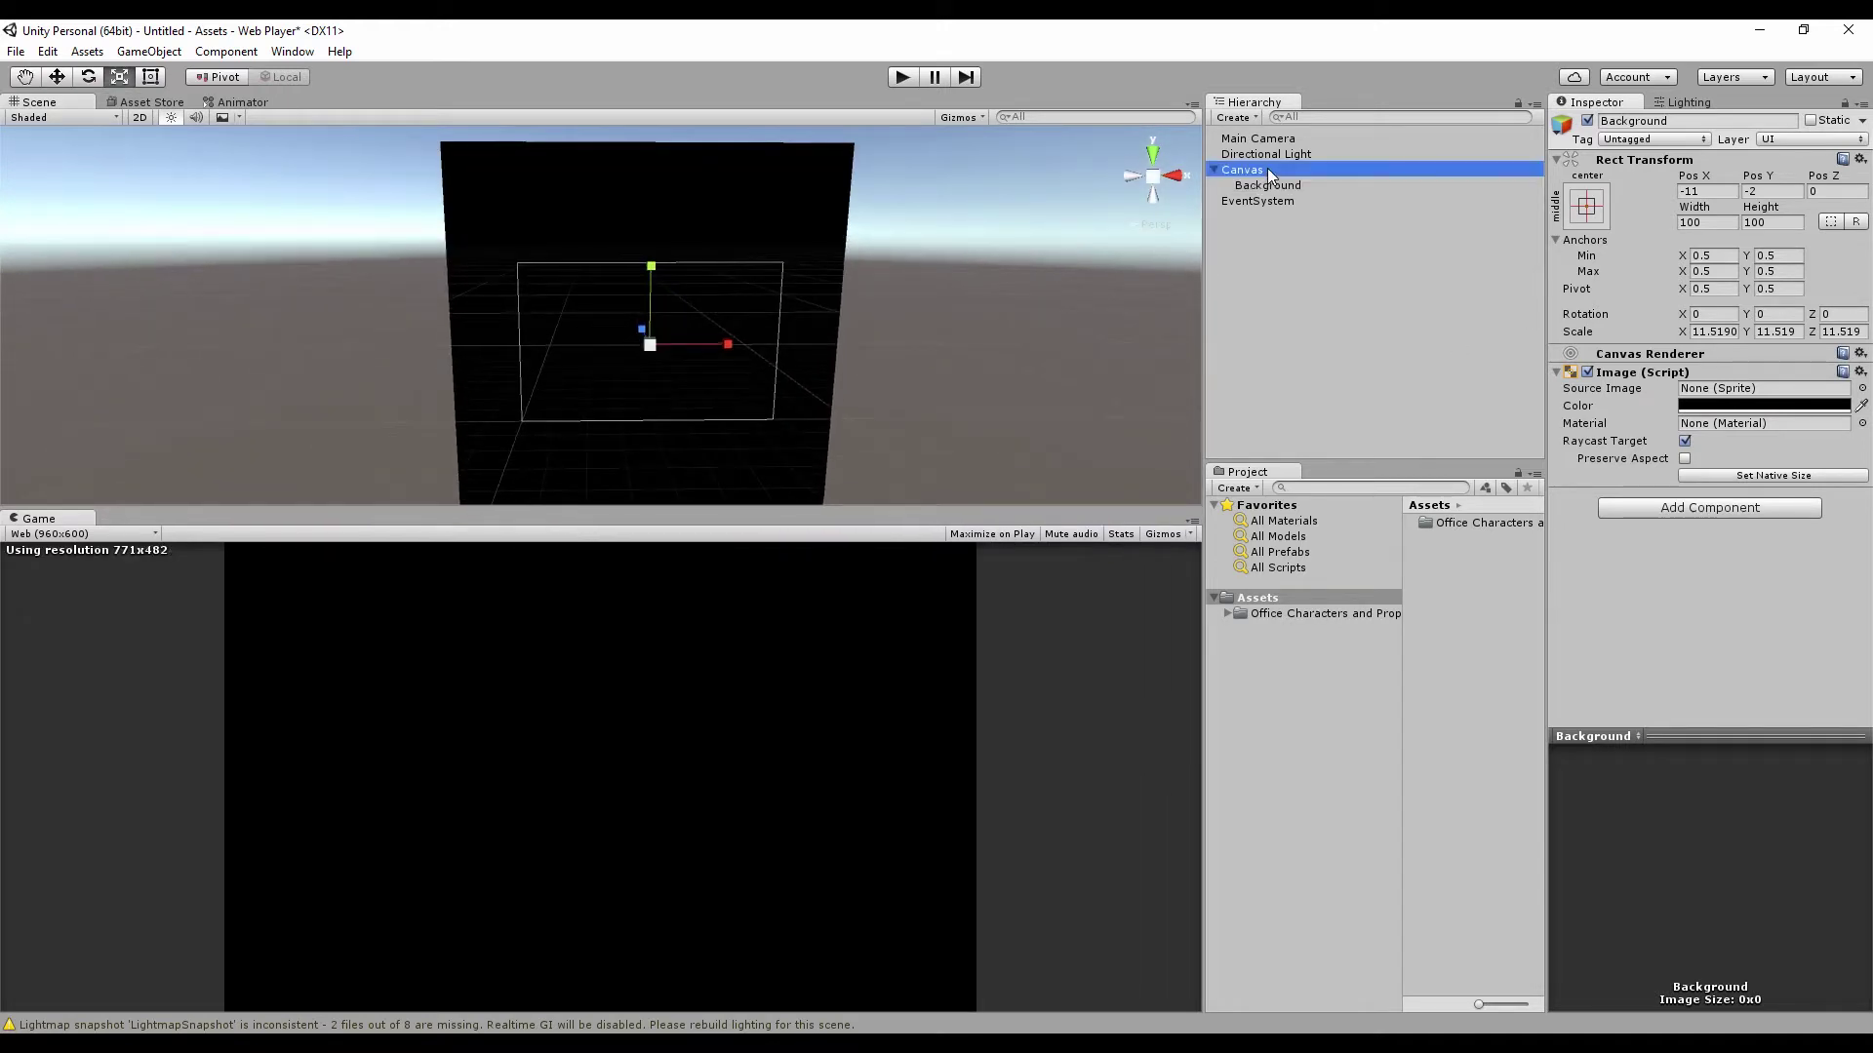
right_click(1264, 169)
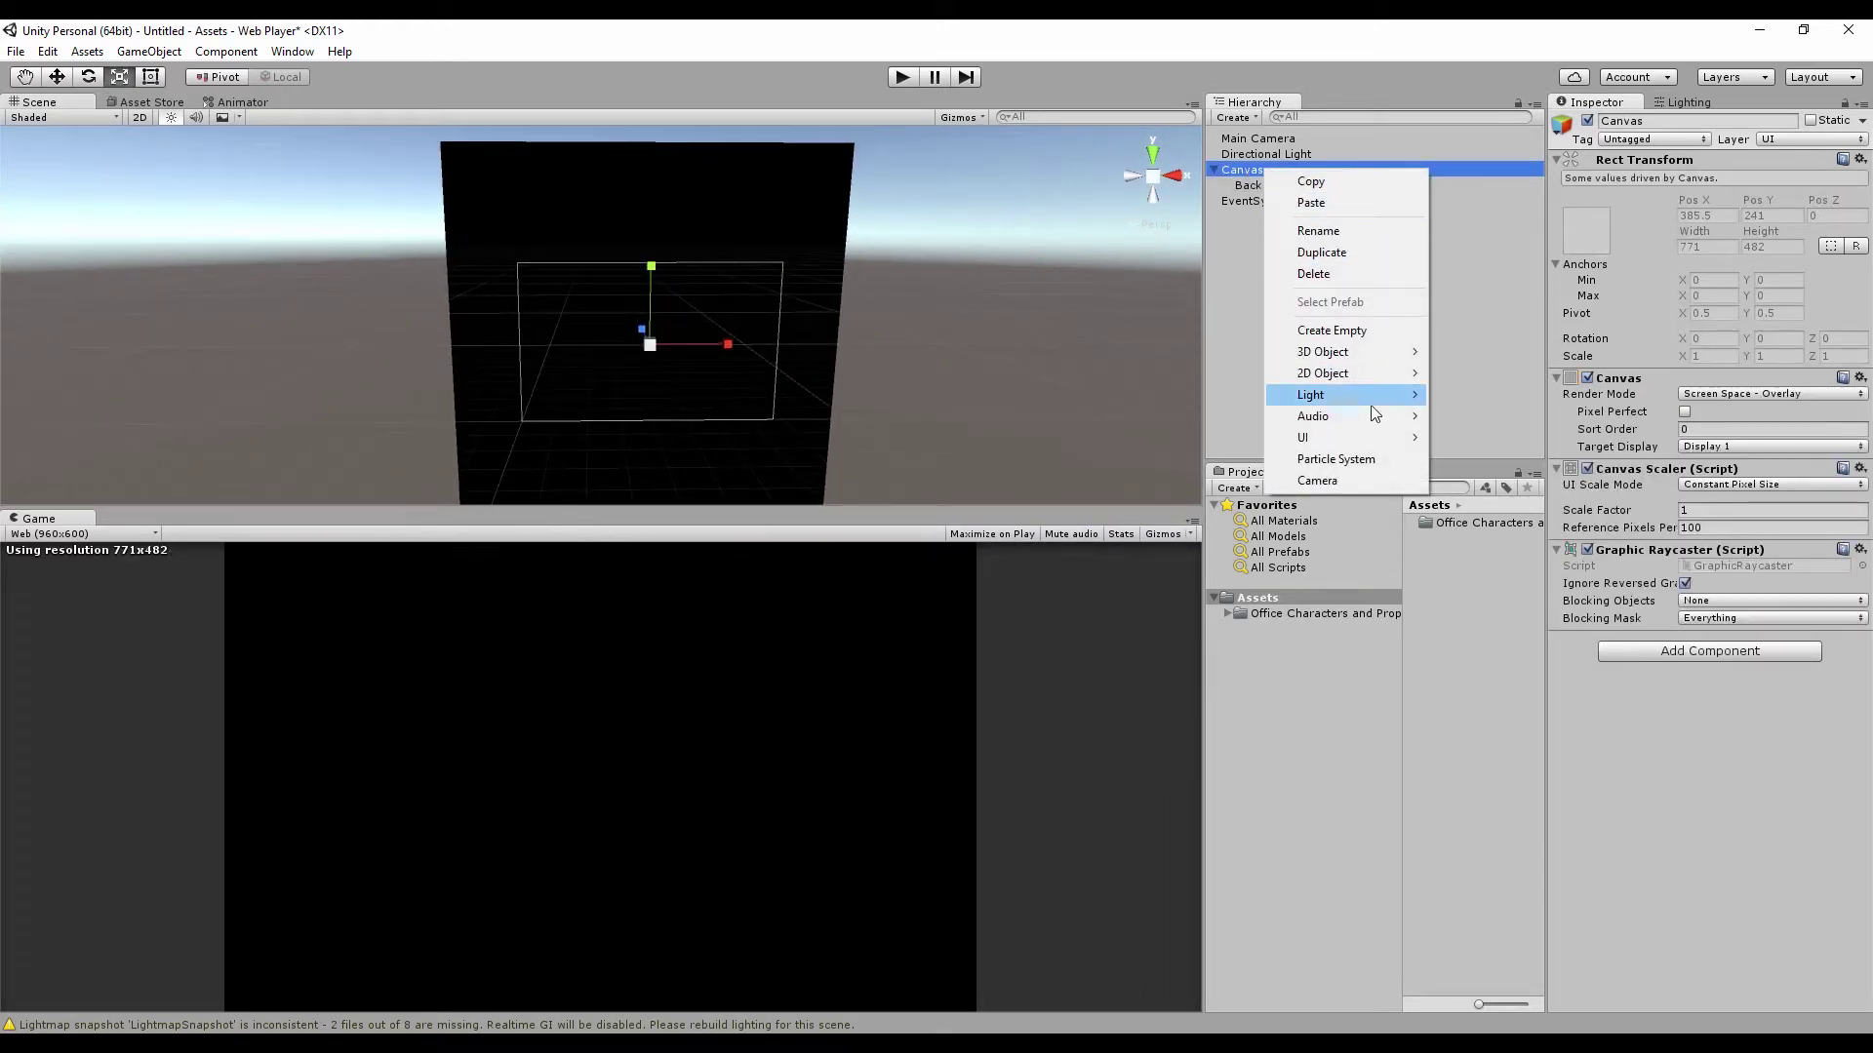
mouse_move(1385, 399)
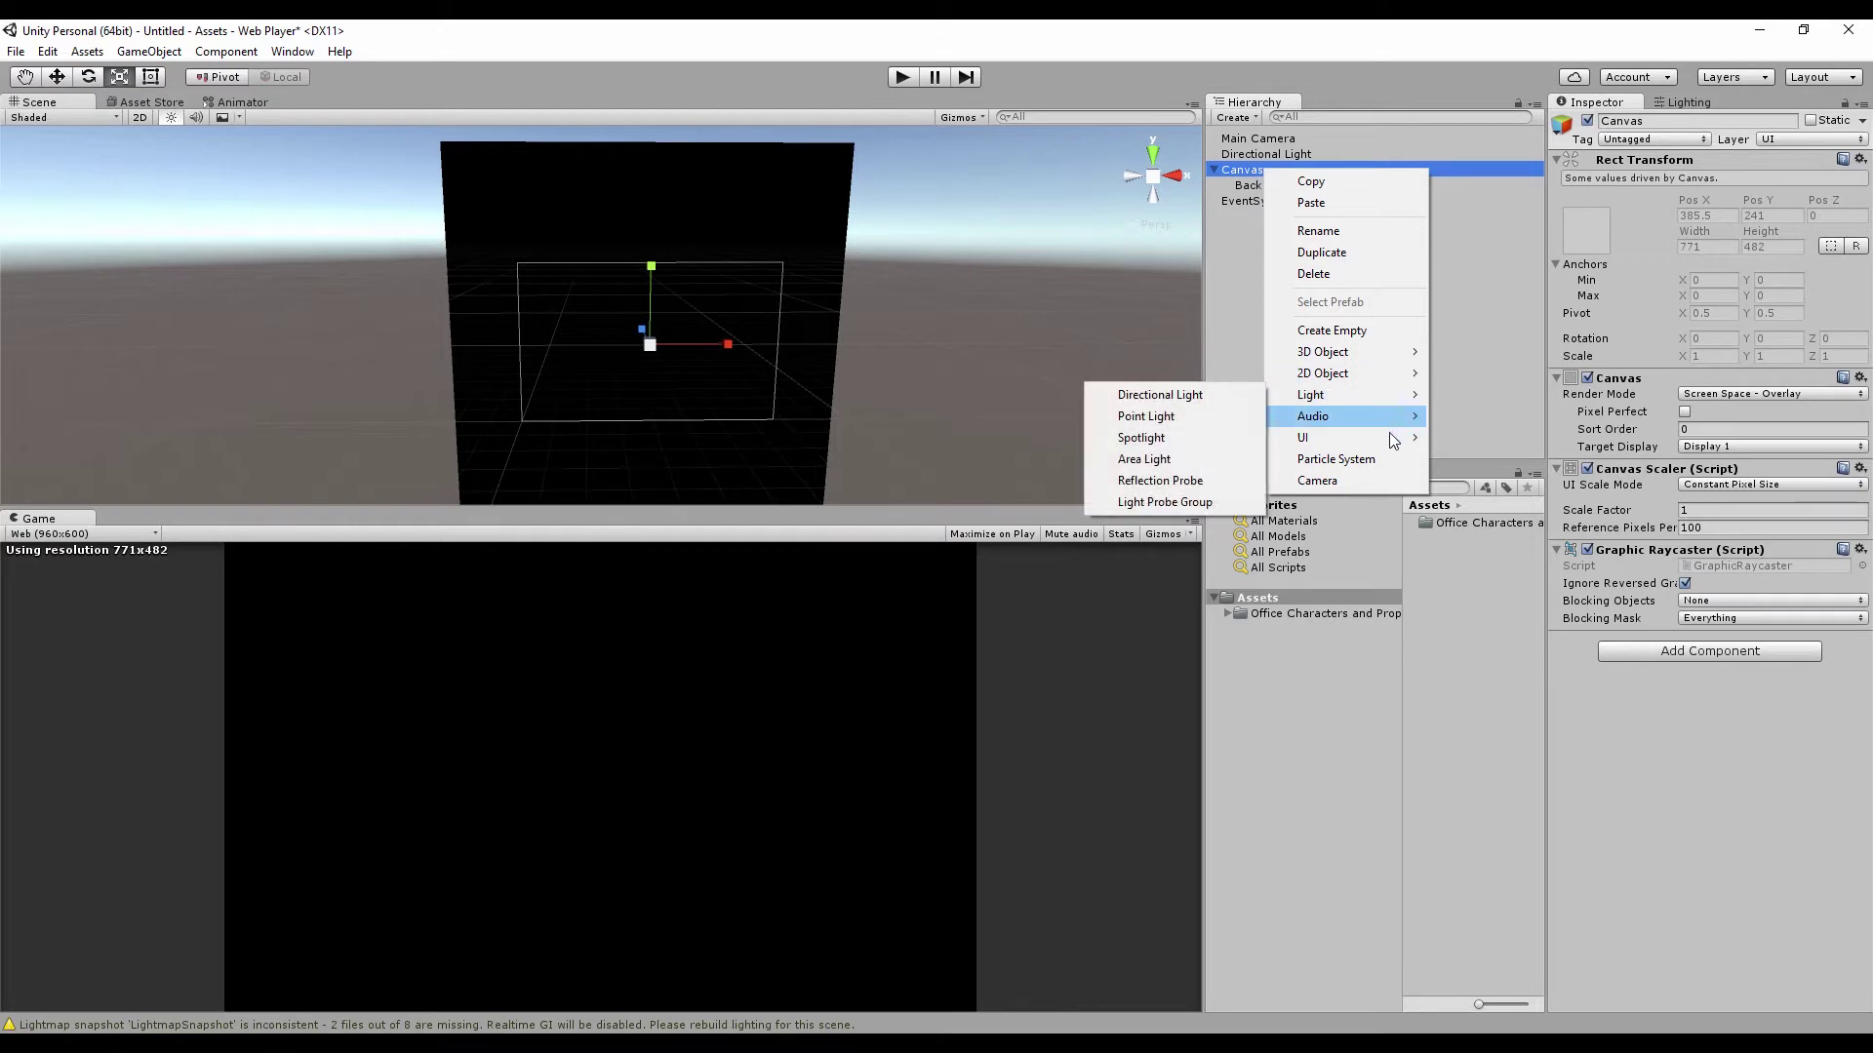
mouse_move(1393, 439)
left_click(1207, 441)
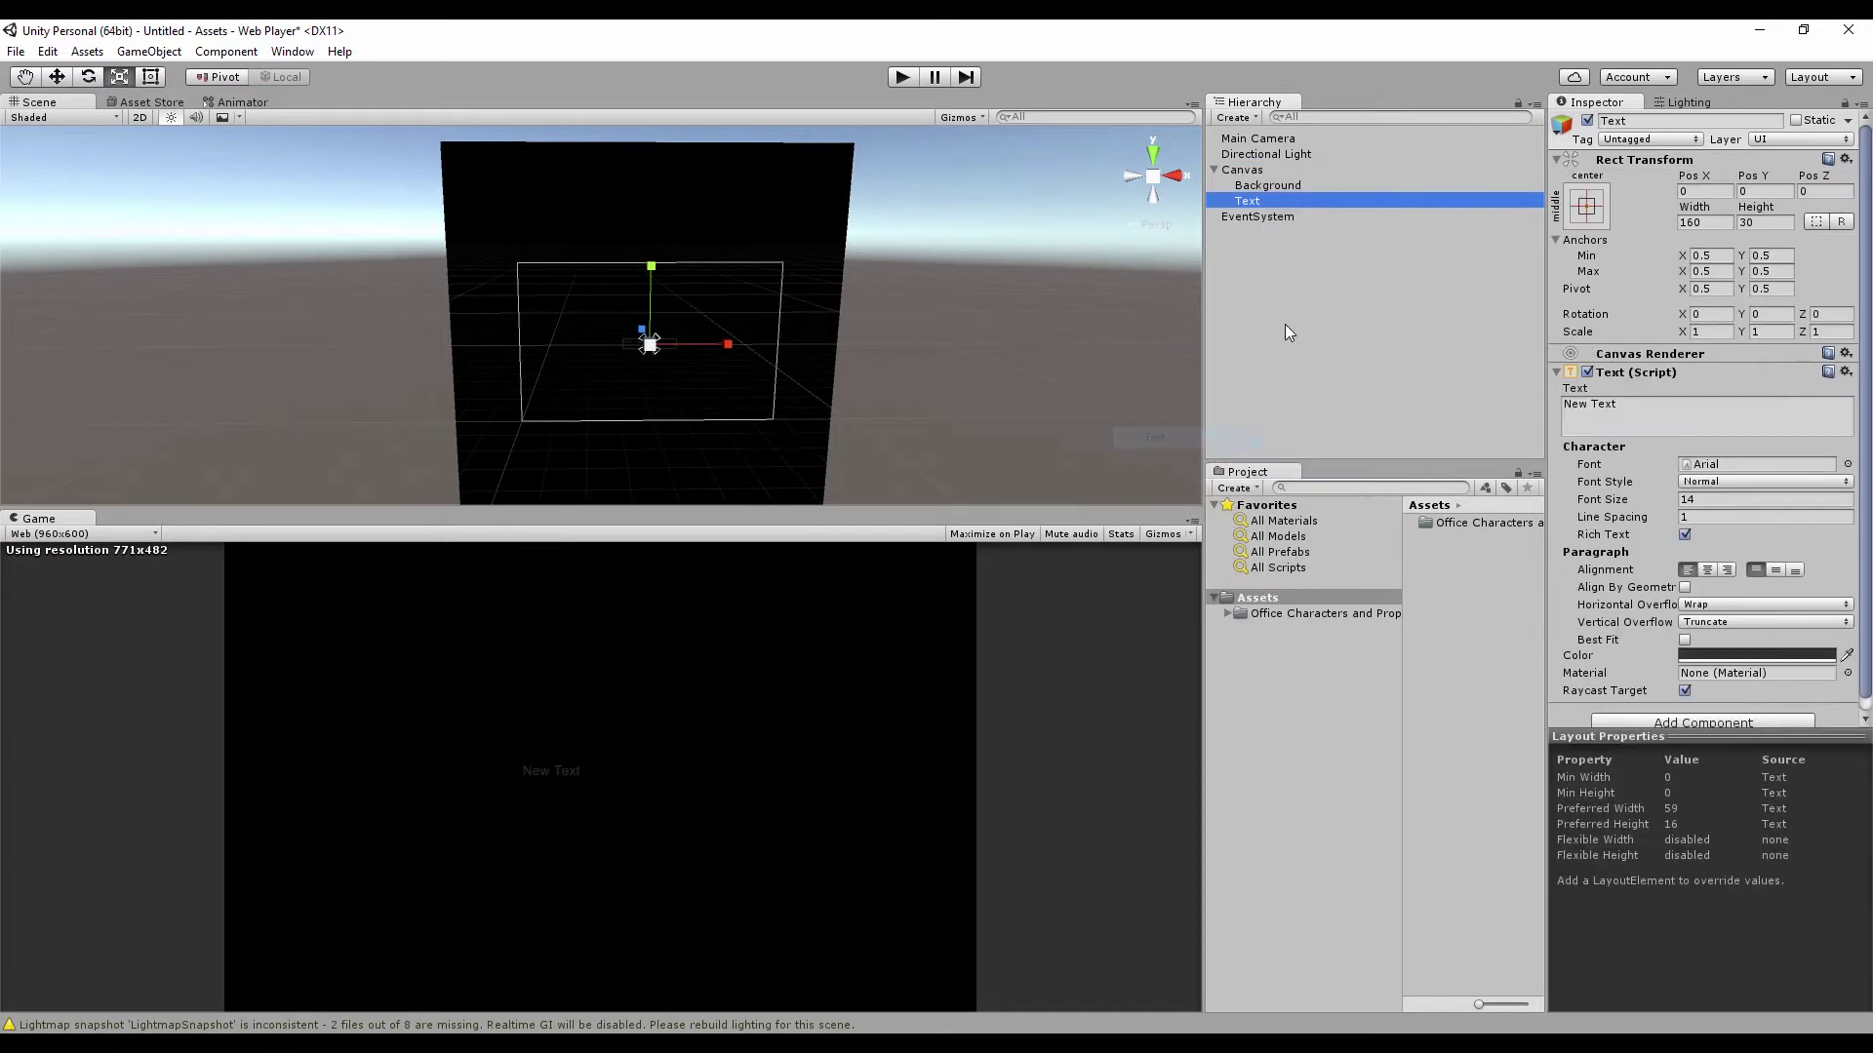
Set the new text's colour to white.
left_click(1738, 655)
left_click_drag(1439, 544, 1396, 412)
left_click(1581, 329)
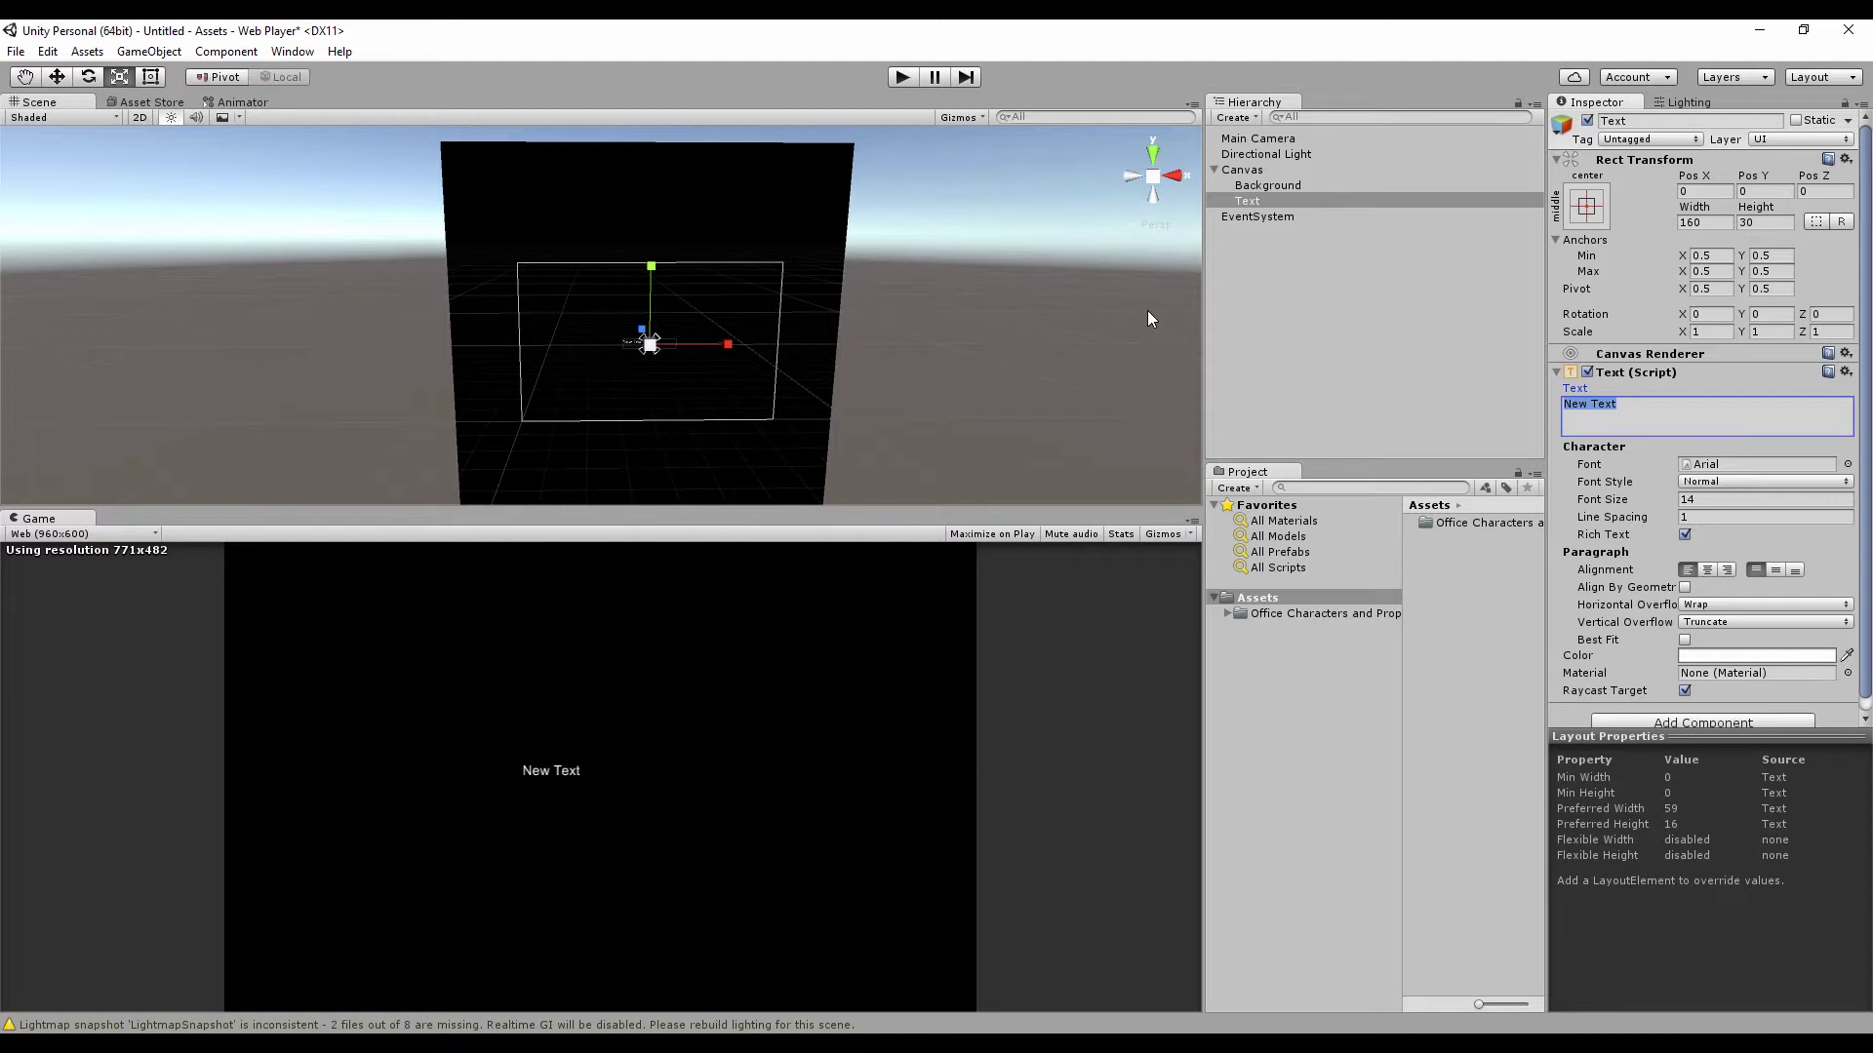
key("alt+Tab")
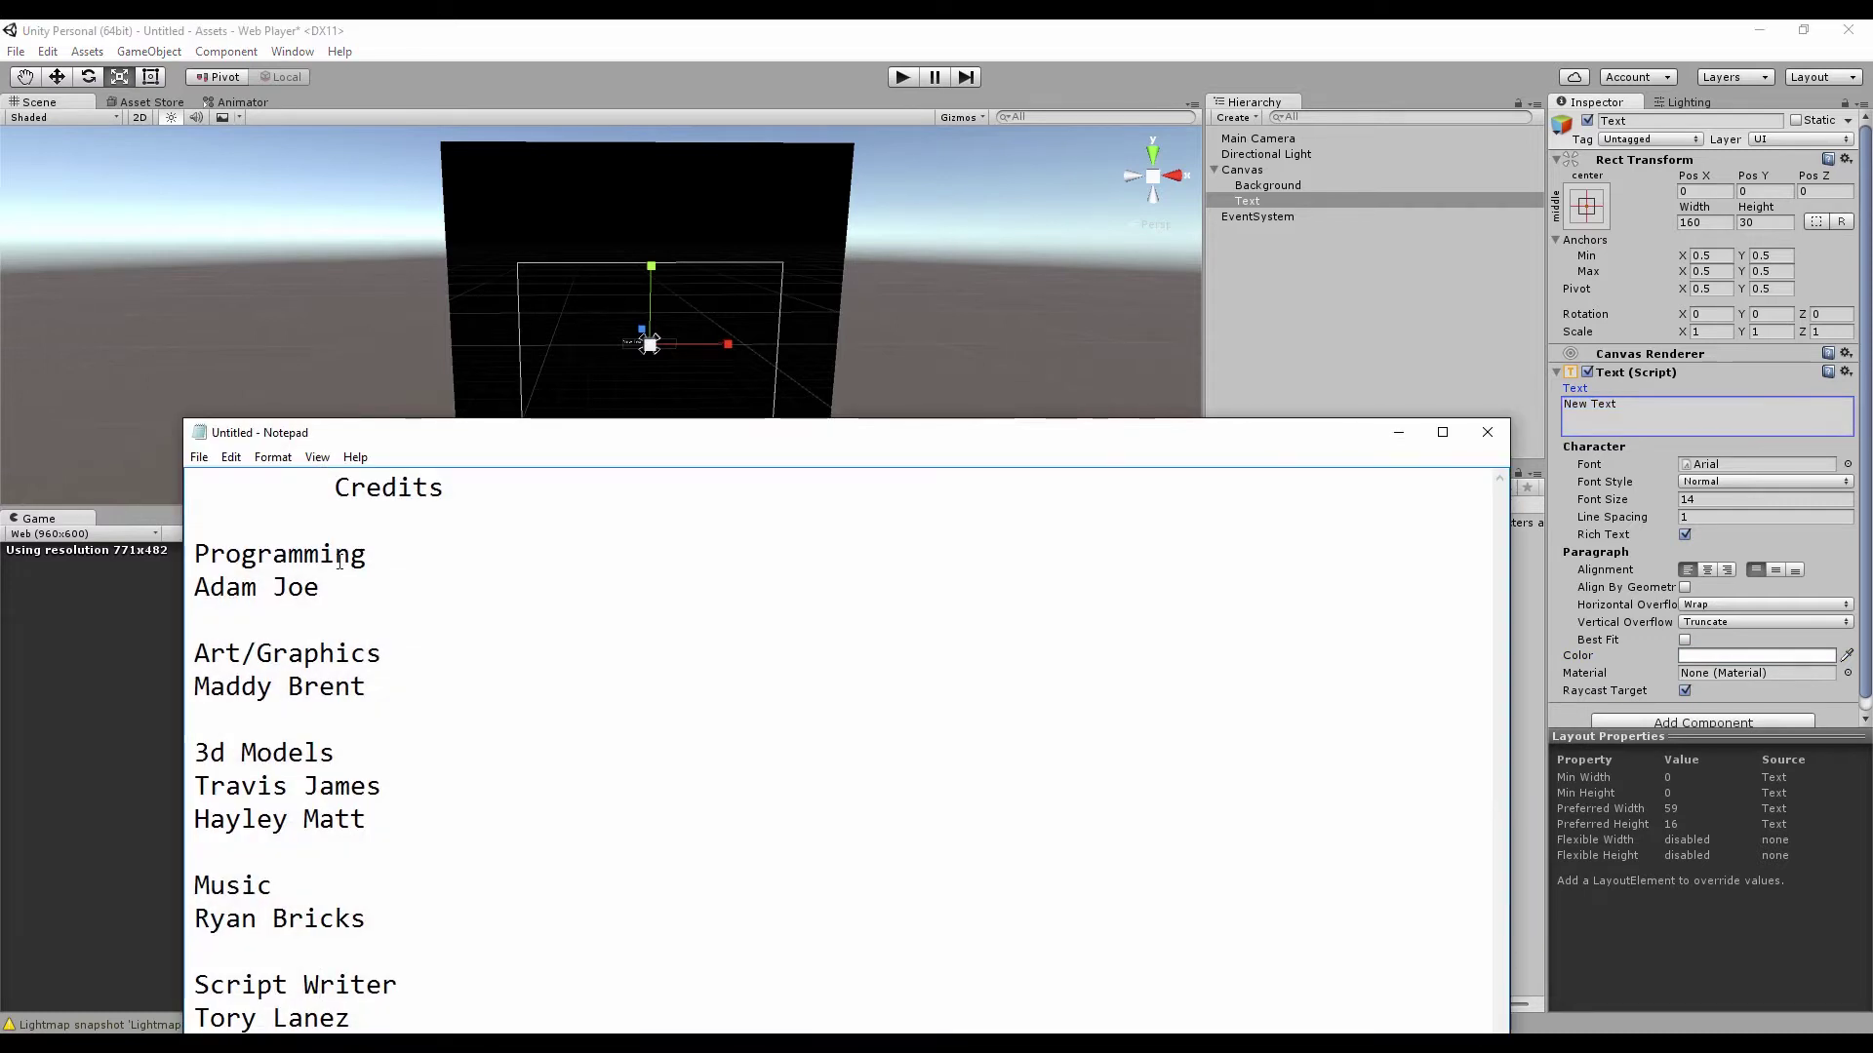
Replace the New Text content with Credits copied from the Notepad list.
left_click_drag(439, 493, 332, 492)
key("ctrl+c")
key("alt+Tab")
left_click(1651, 406)
key("ctrl+a")
key("ctrl+v")
Set the Credits font size to 34.
left_click(1670, 500)
type("66")
key("BackSpace")
key("BackSpace")
type("17")
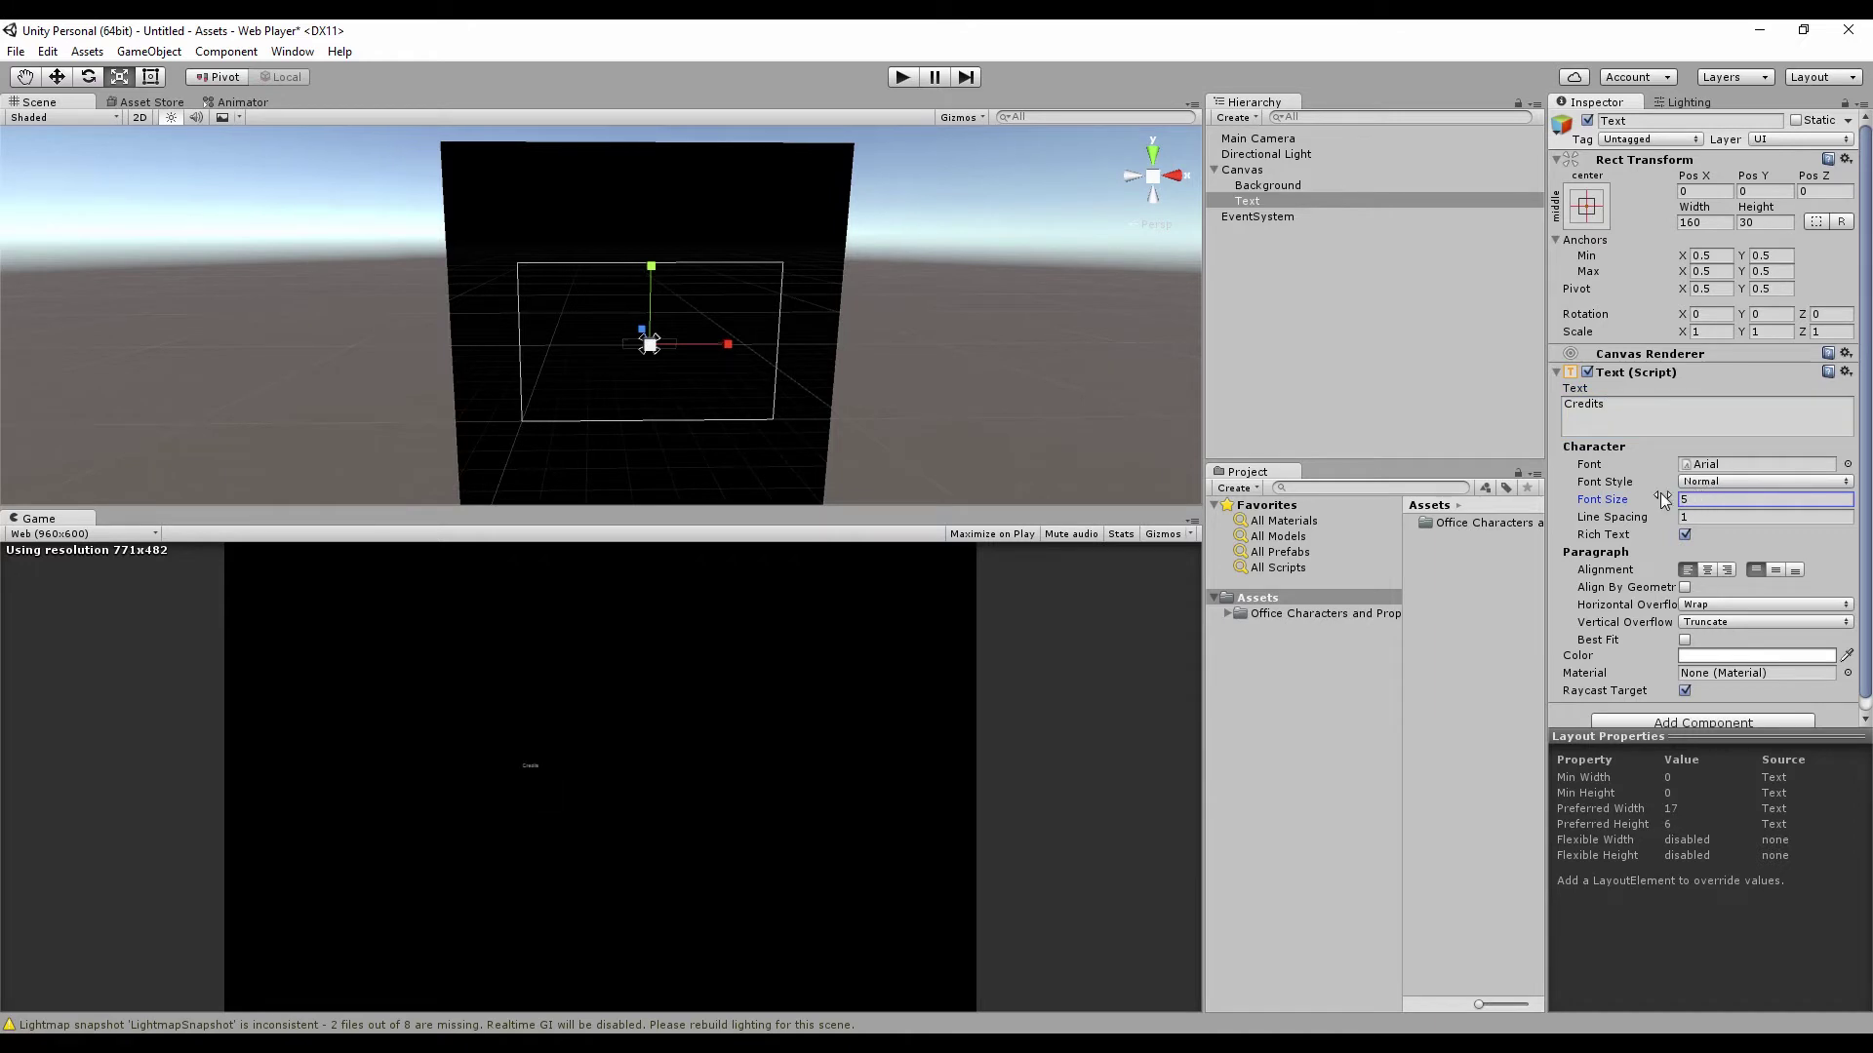
key("BackSpace")
key("BackSpace")
type("30")
key("BackSpace")
key("BackSpace")
type("25")
key("BackSpace")
key("BackSpace")
type("34")
Widen the Credits text box to 160.74.
left_click(1687, 216)
left_click_drag(1686, 213, 1782, 214)
left_click(1753, 215)
scroll(624, 308, "down", 4)
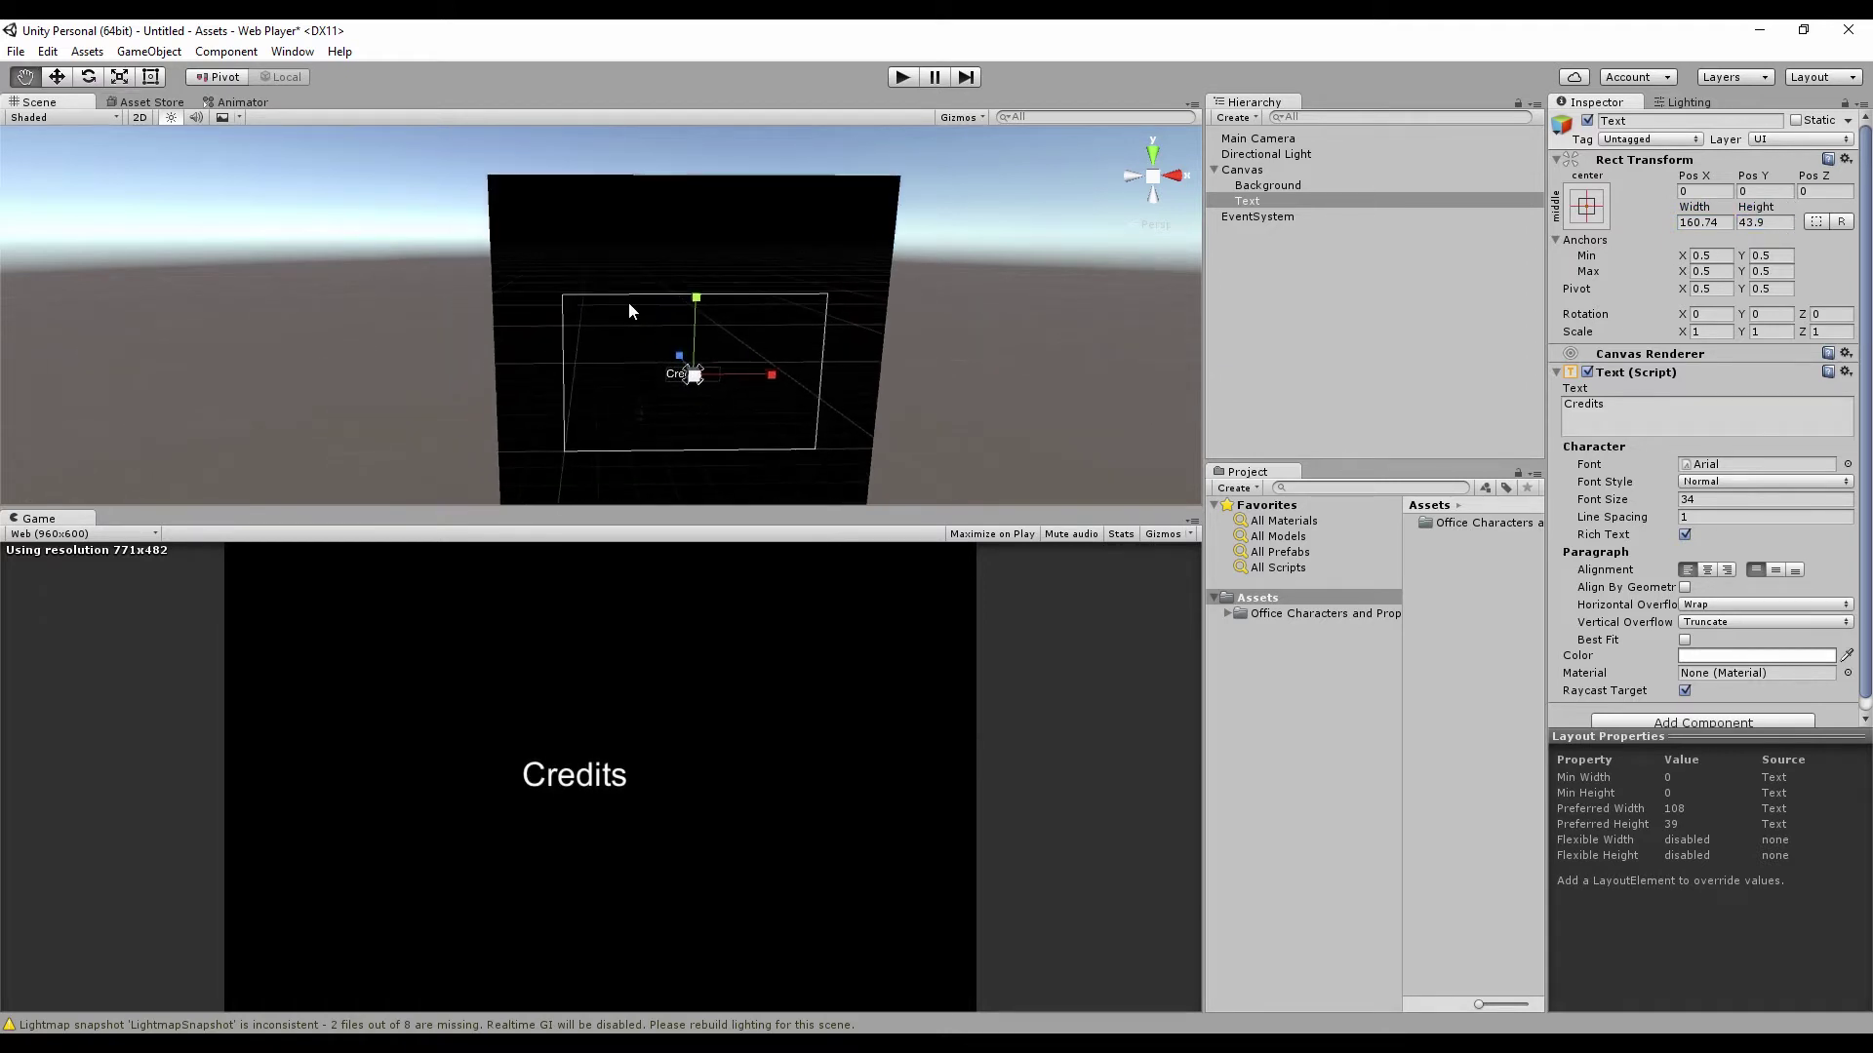
Raise the Credits text near the top of the game view and duplicate it.
left_click(1757, 191)
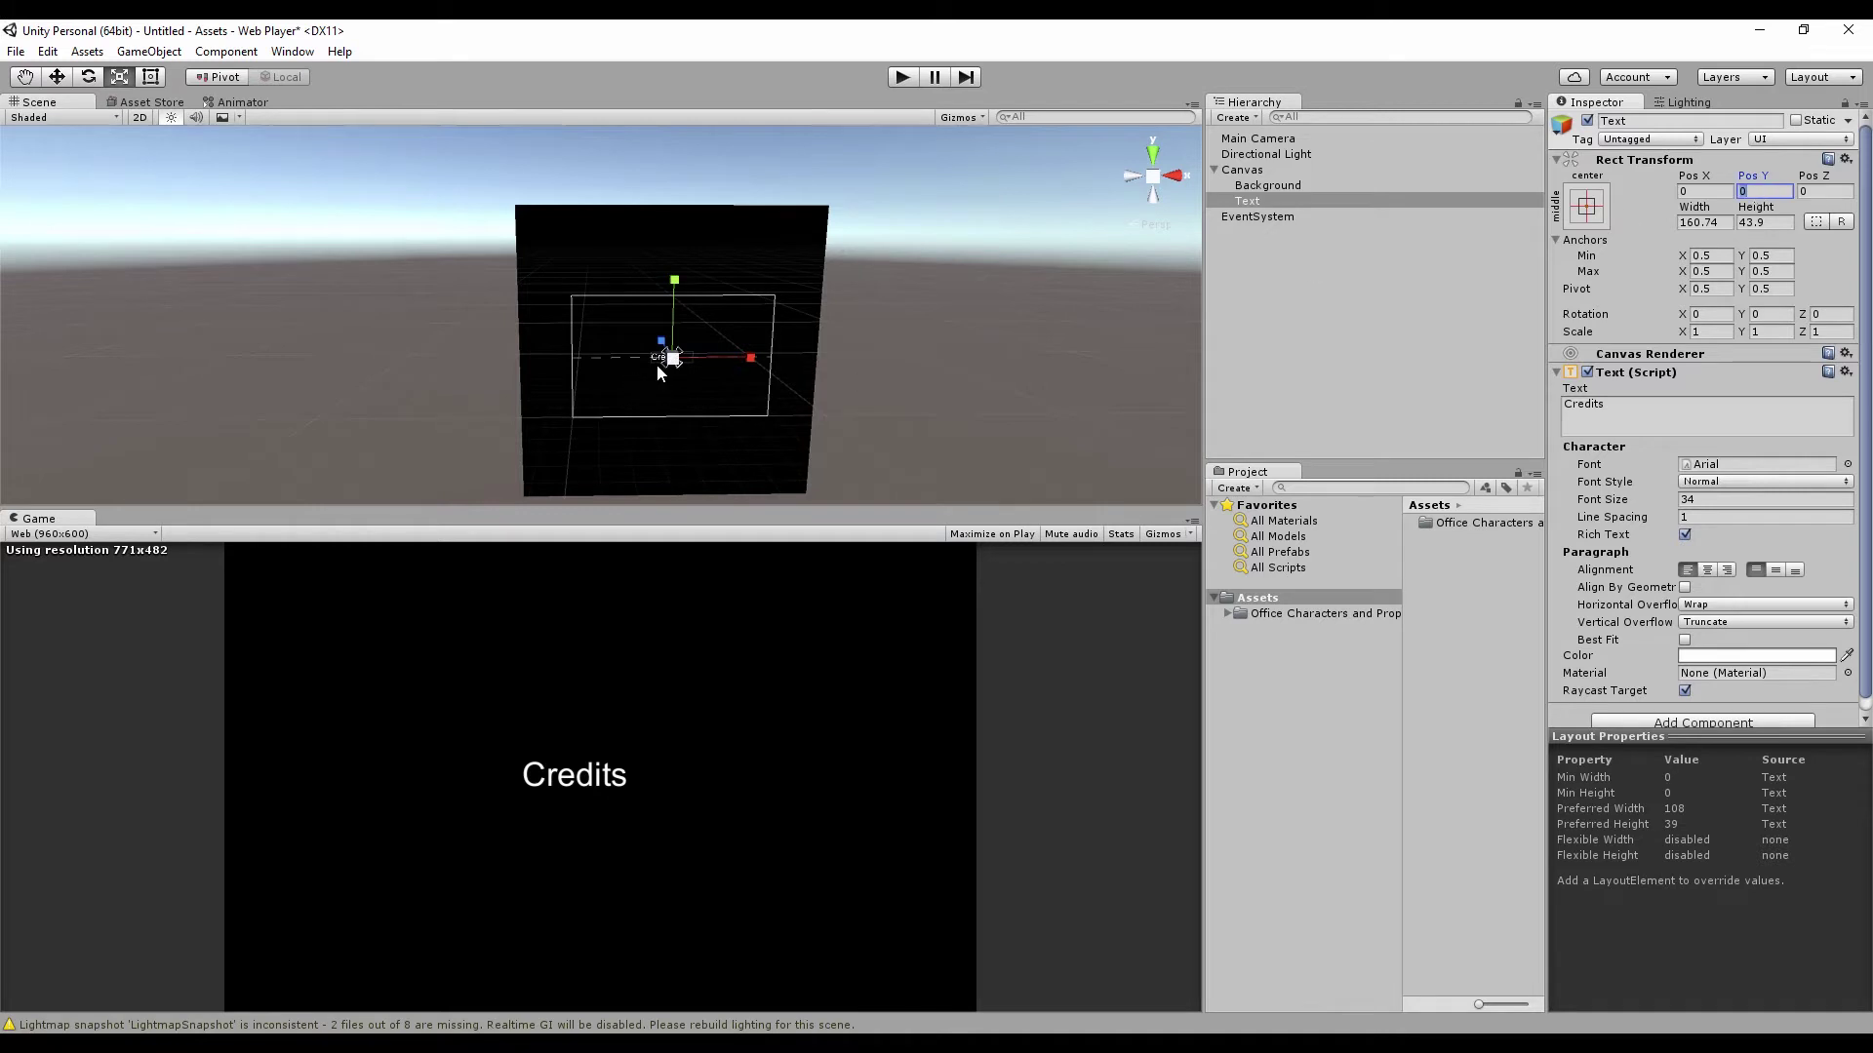
type("-177")
key("Return")
key("w")
left_click_drag(680, 291, 683, 251)
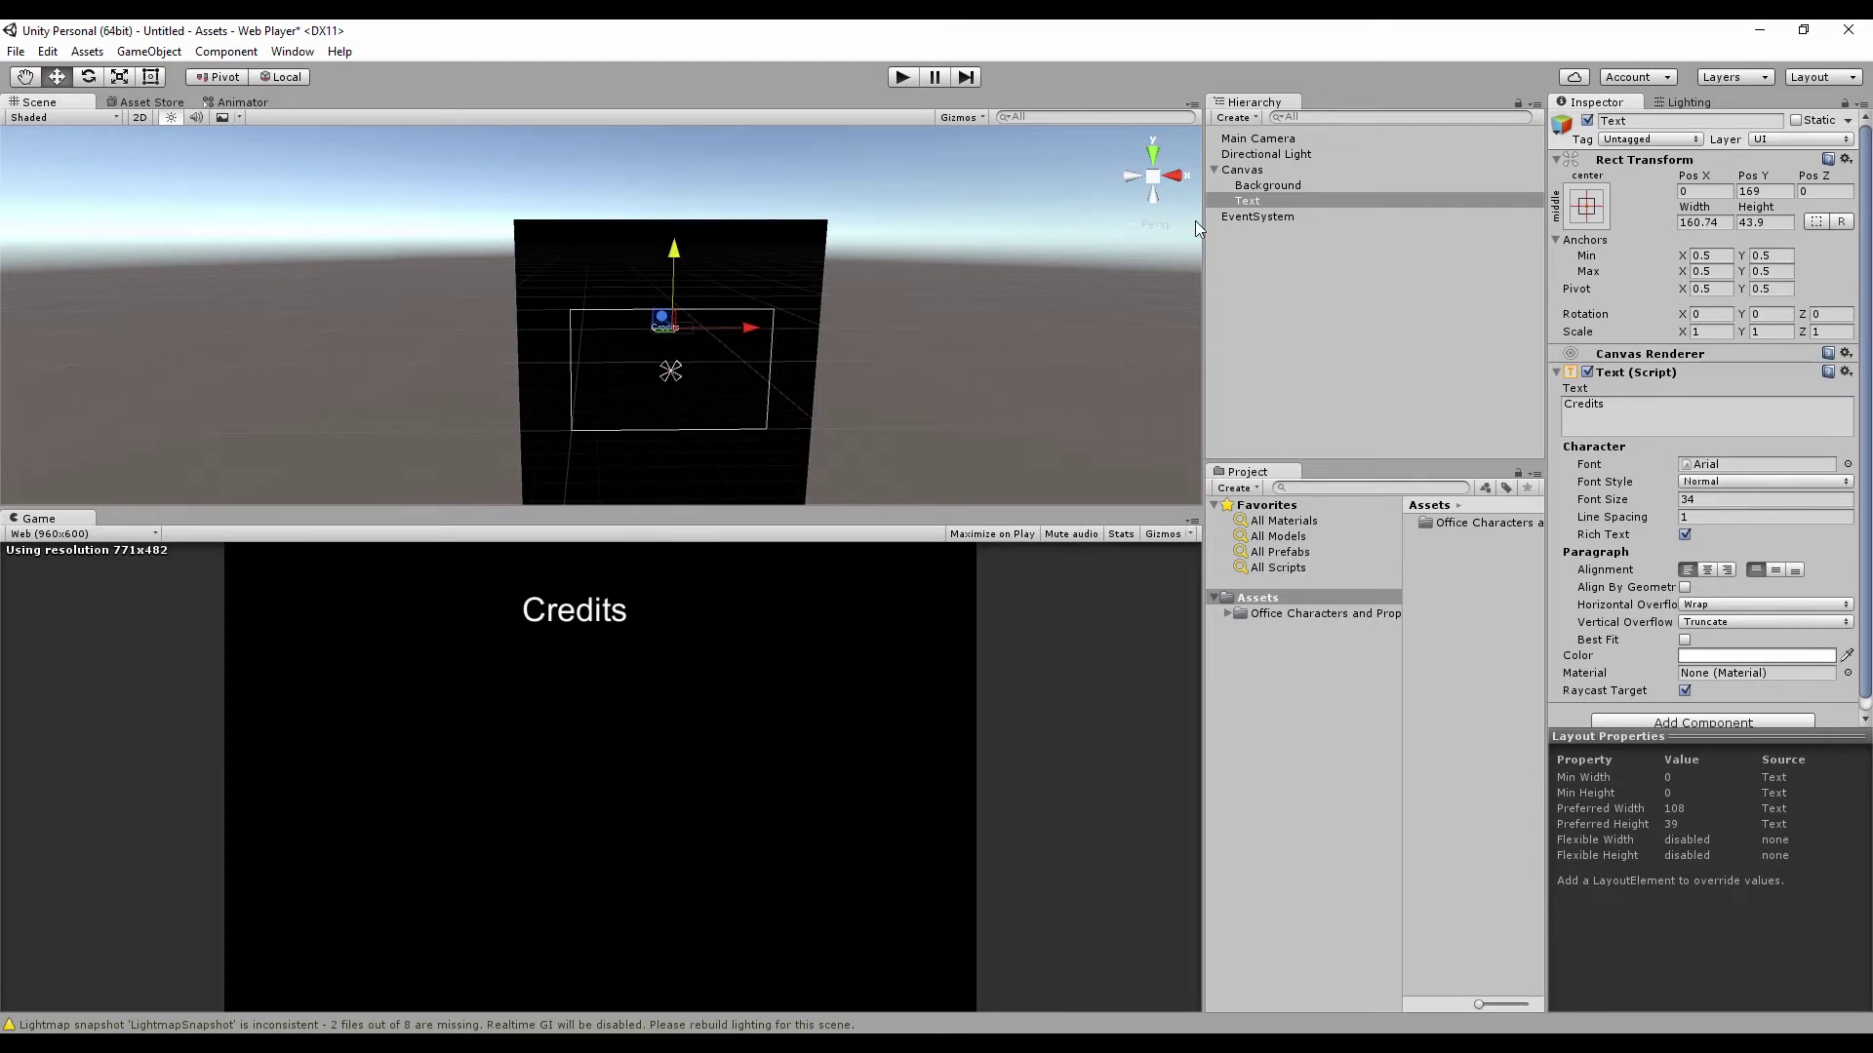
left_click(1242, 202)
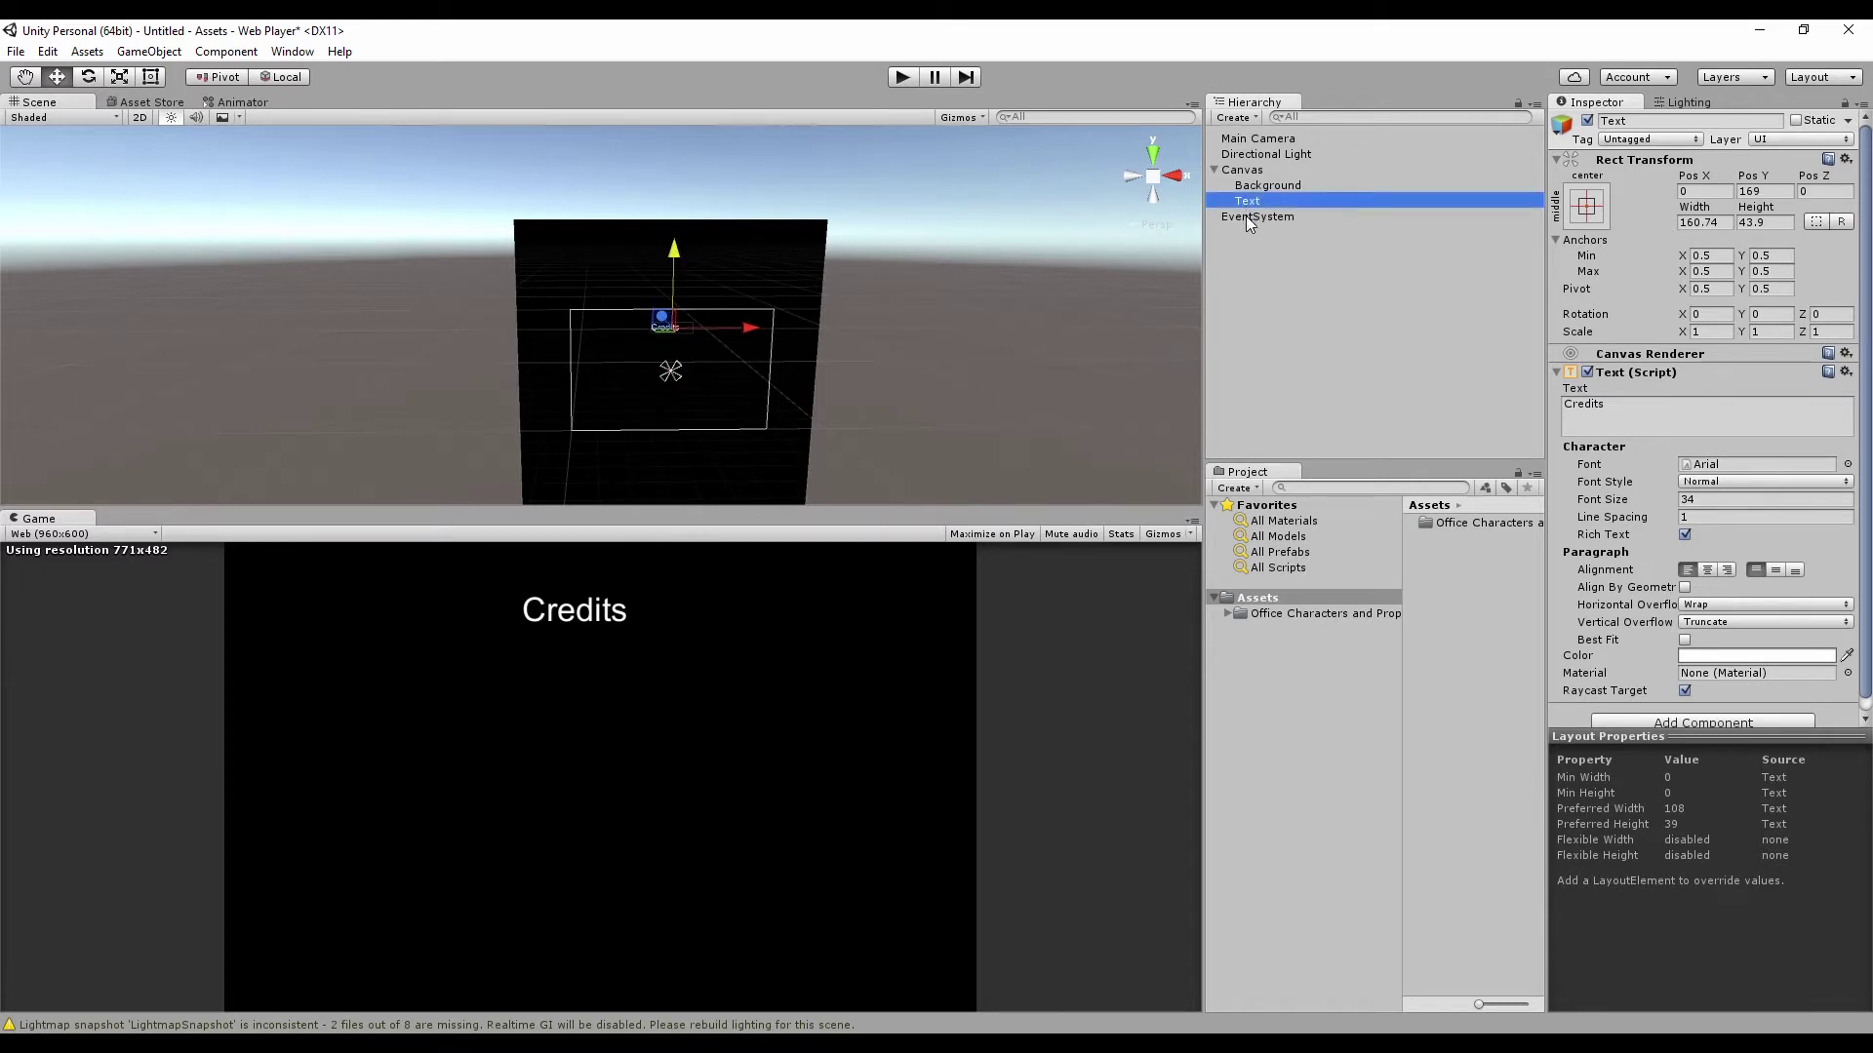
key("ctrl+d")
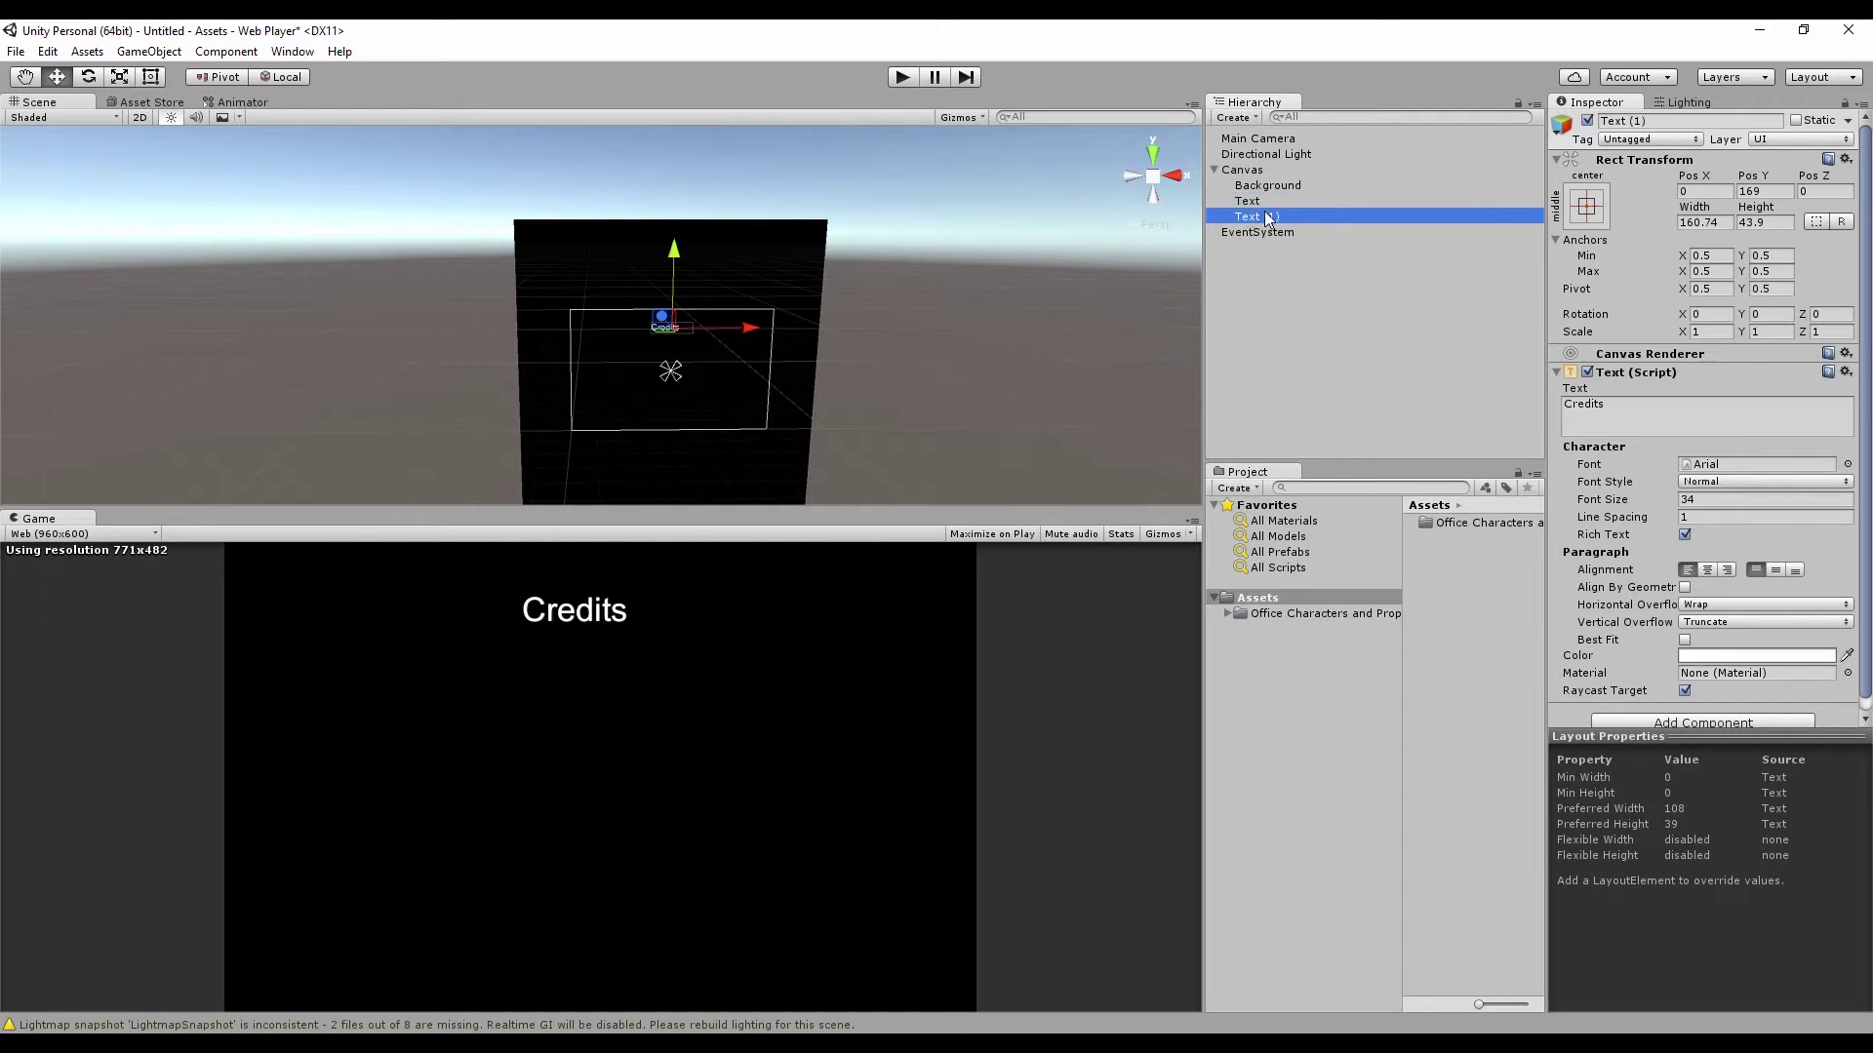
Rename the original Credits text object to credits.
left_click(1264, 200)
left_click(1658, 120)
type("credits")
key("Return")
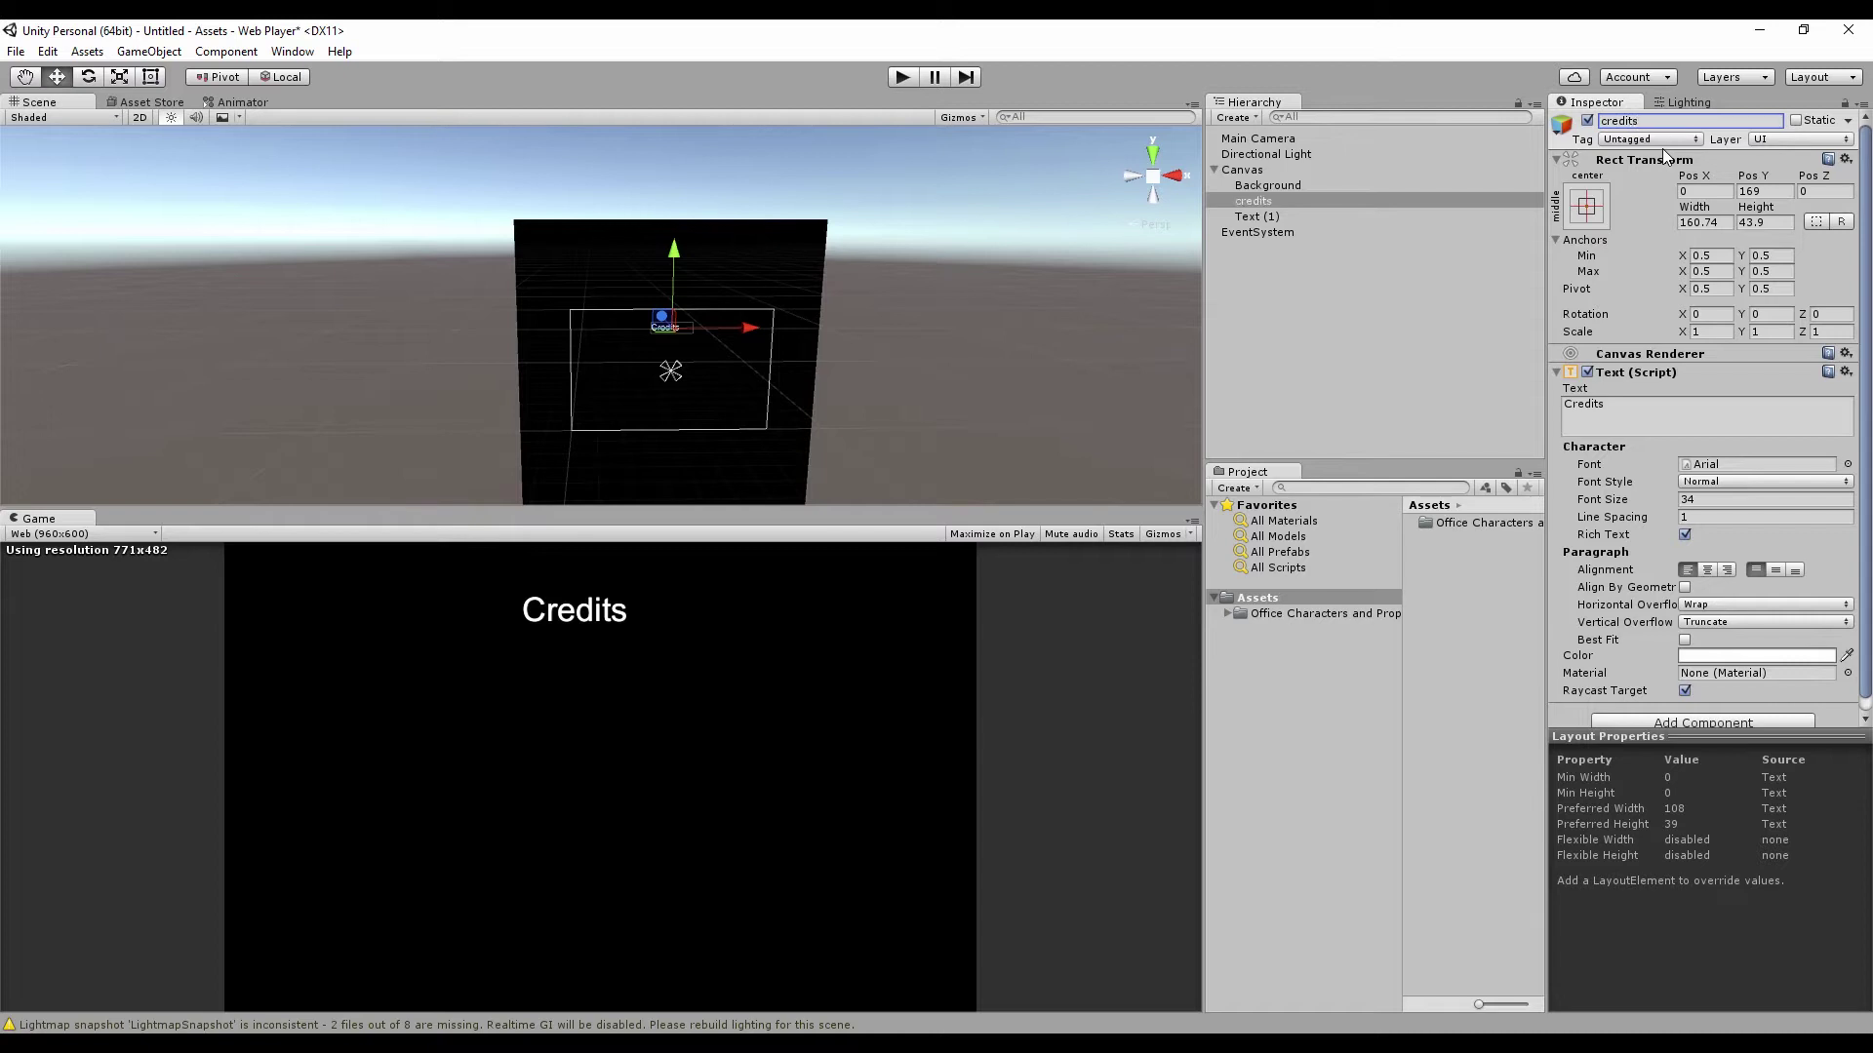
Select the duplicate Text (1) and copy the Programming heading from Notepad.
left_click(1272, 215)
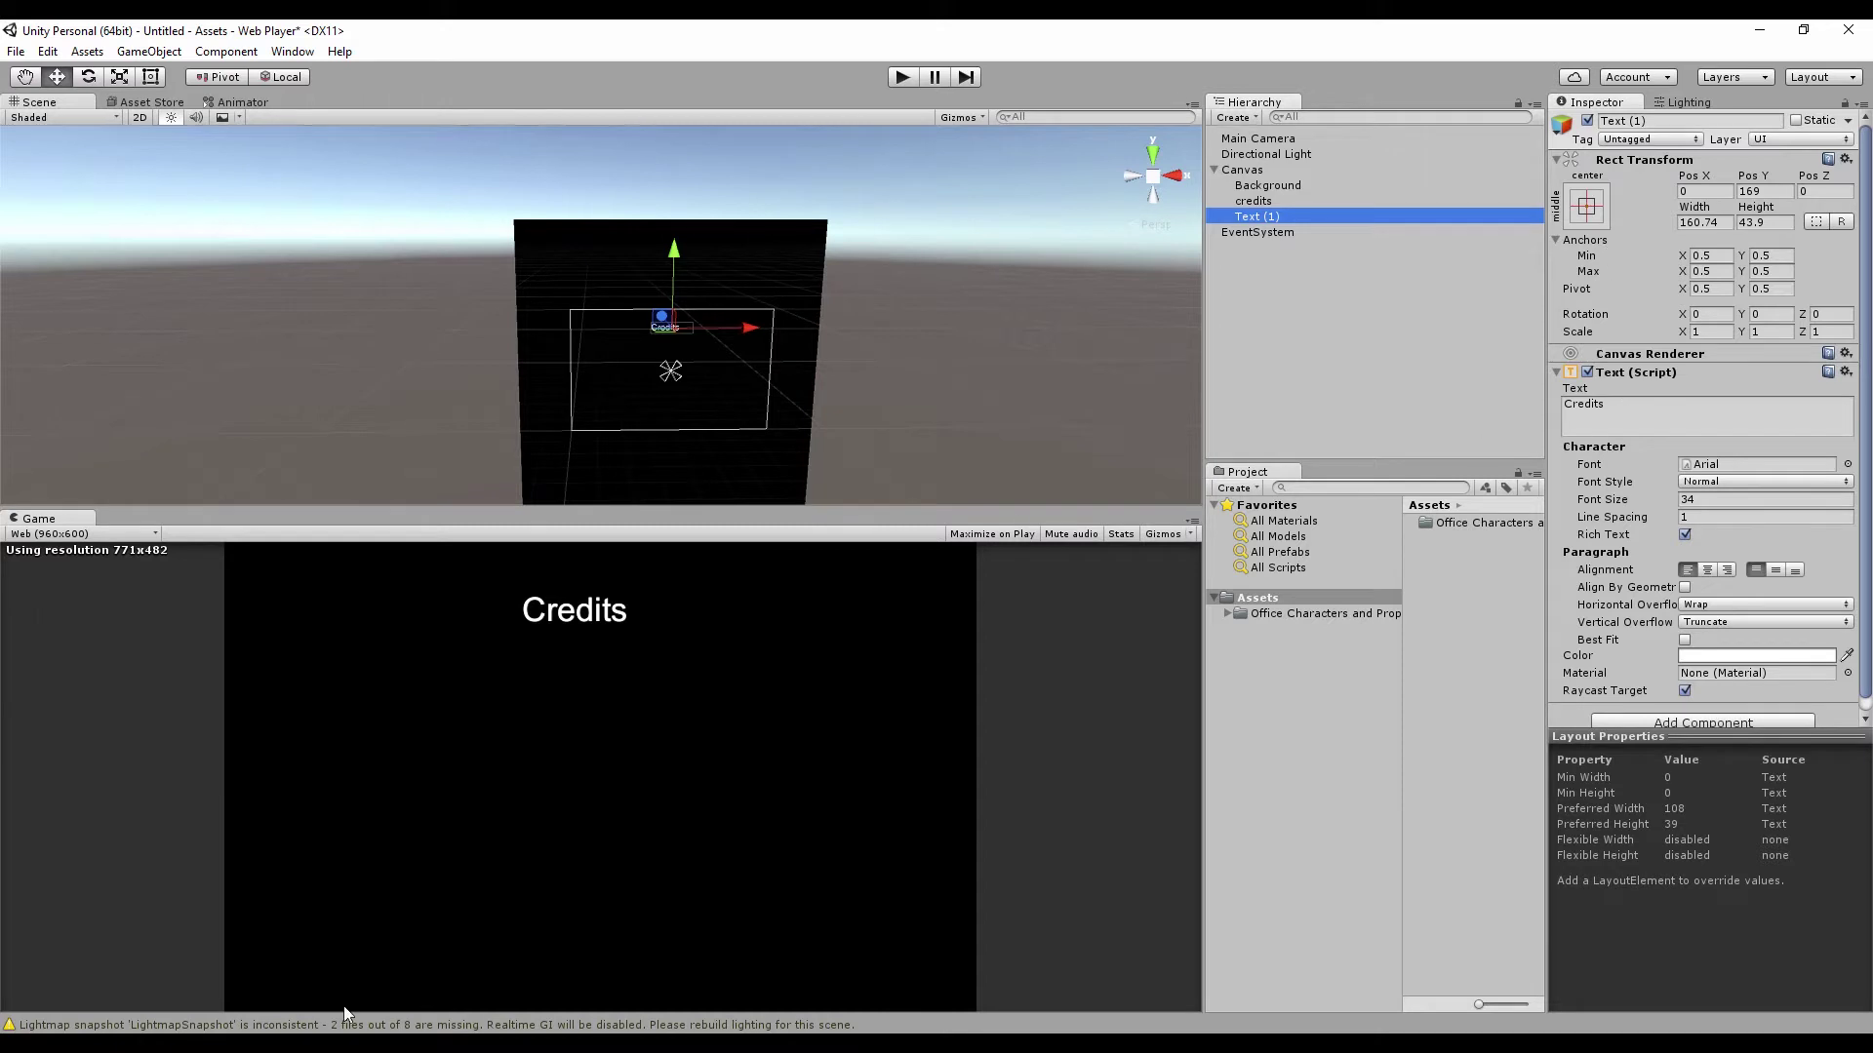
key("alt+Tab")
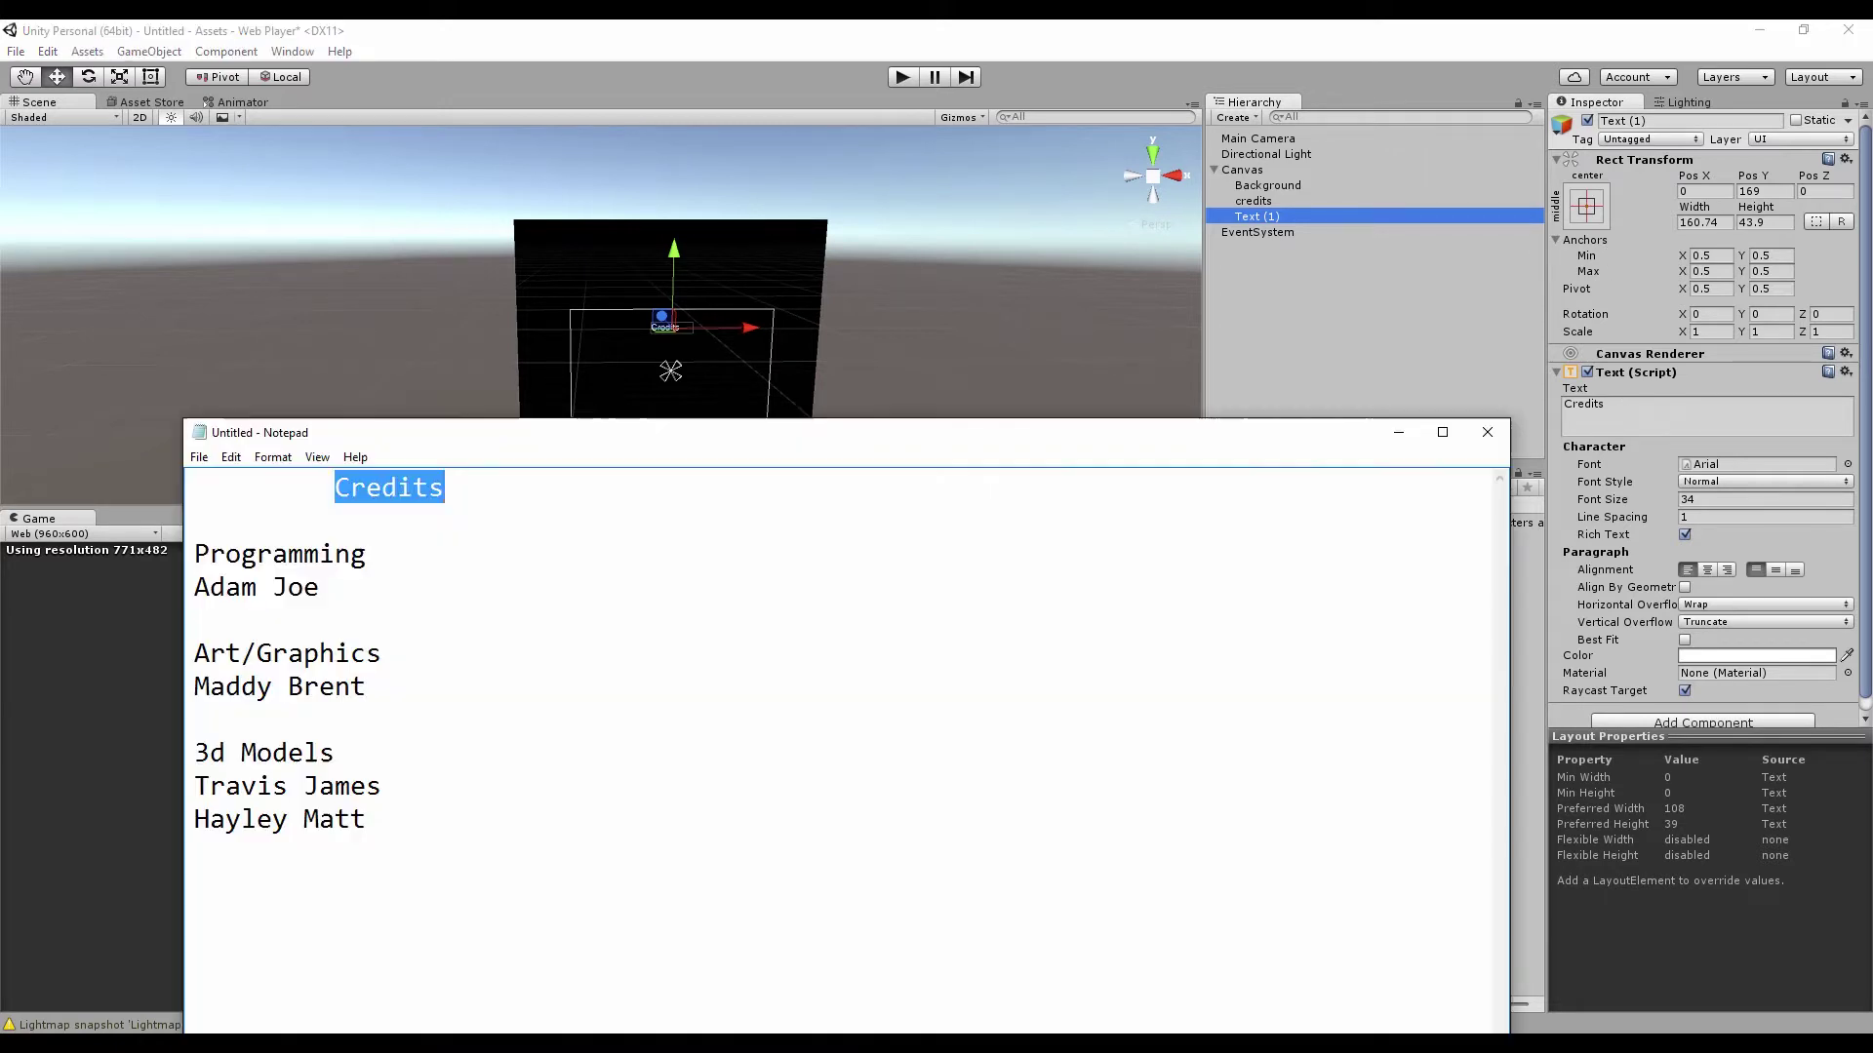
left_click_drag(368, 554, 190, 561)
key("ctrl+c")
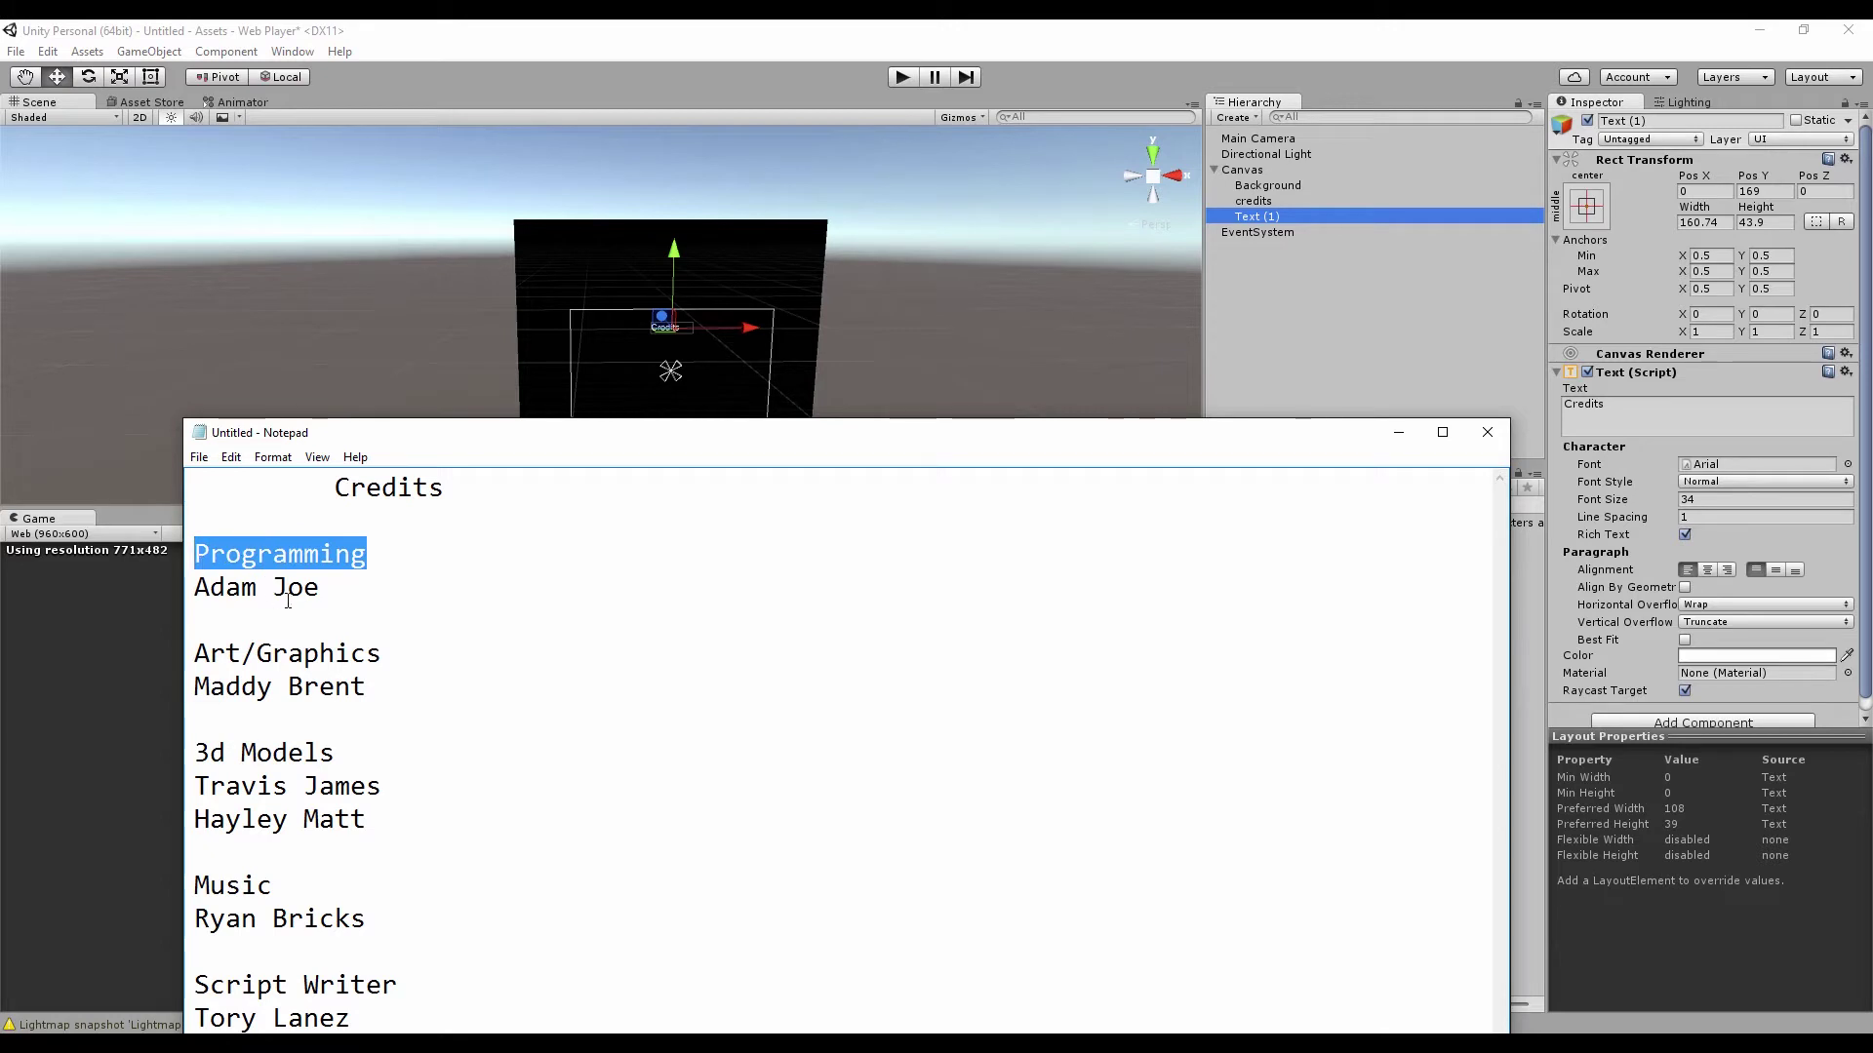
left_click(1609, 408)
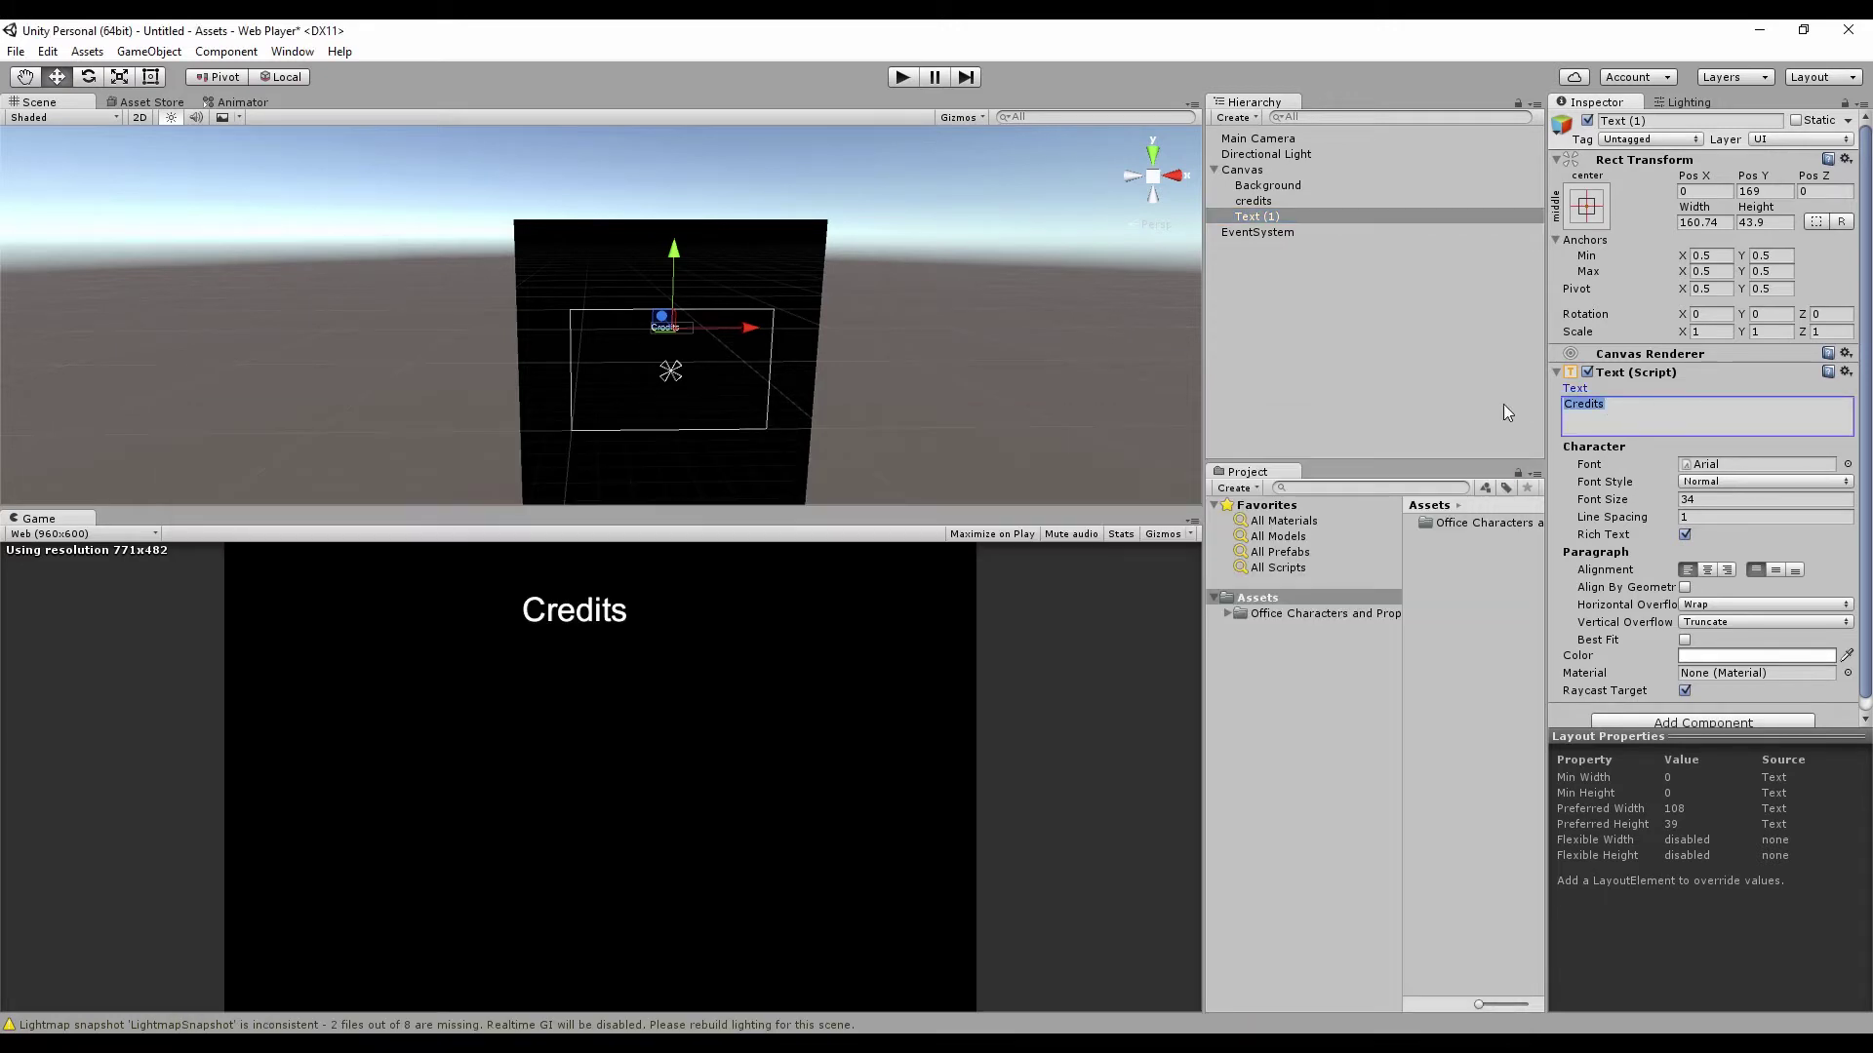
Make Text (1) read Programming at size 25, placed below Credits at X -26, Y 89.
key("ctrl+v")
left_click(1718, 498)
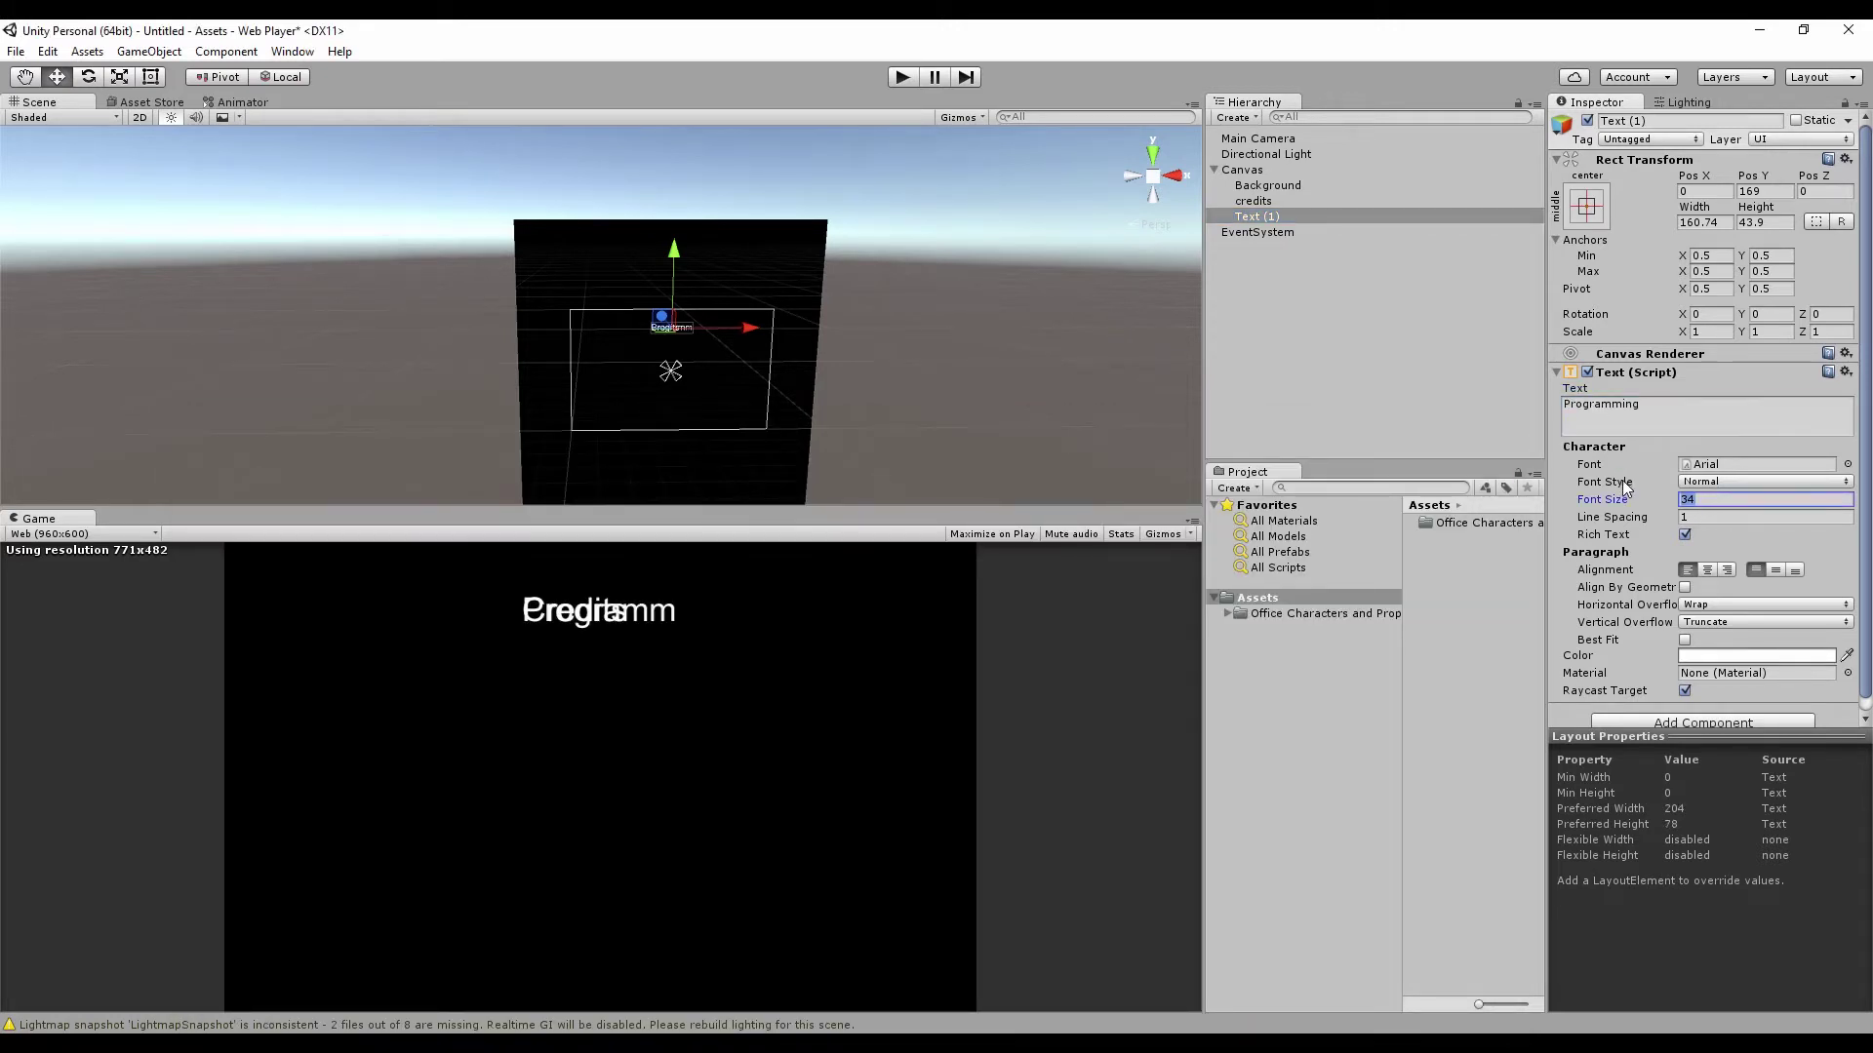
type("20")
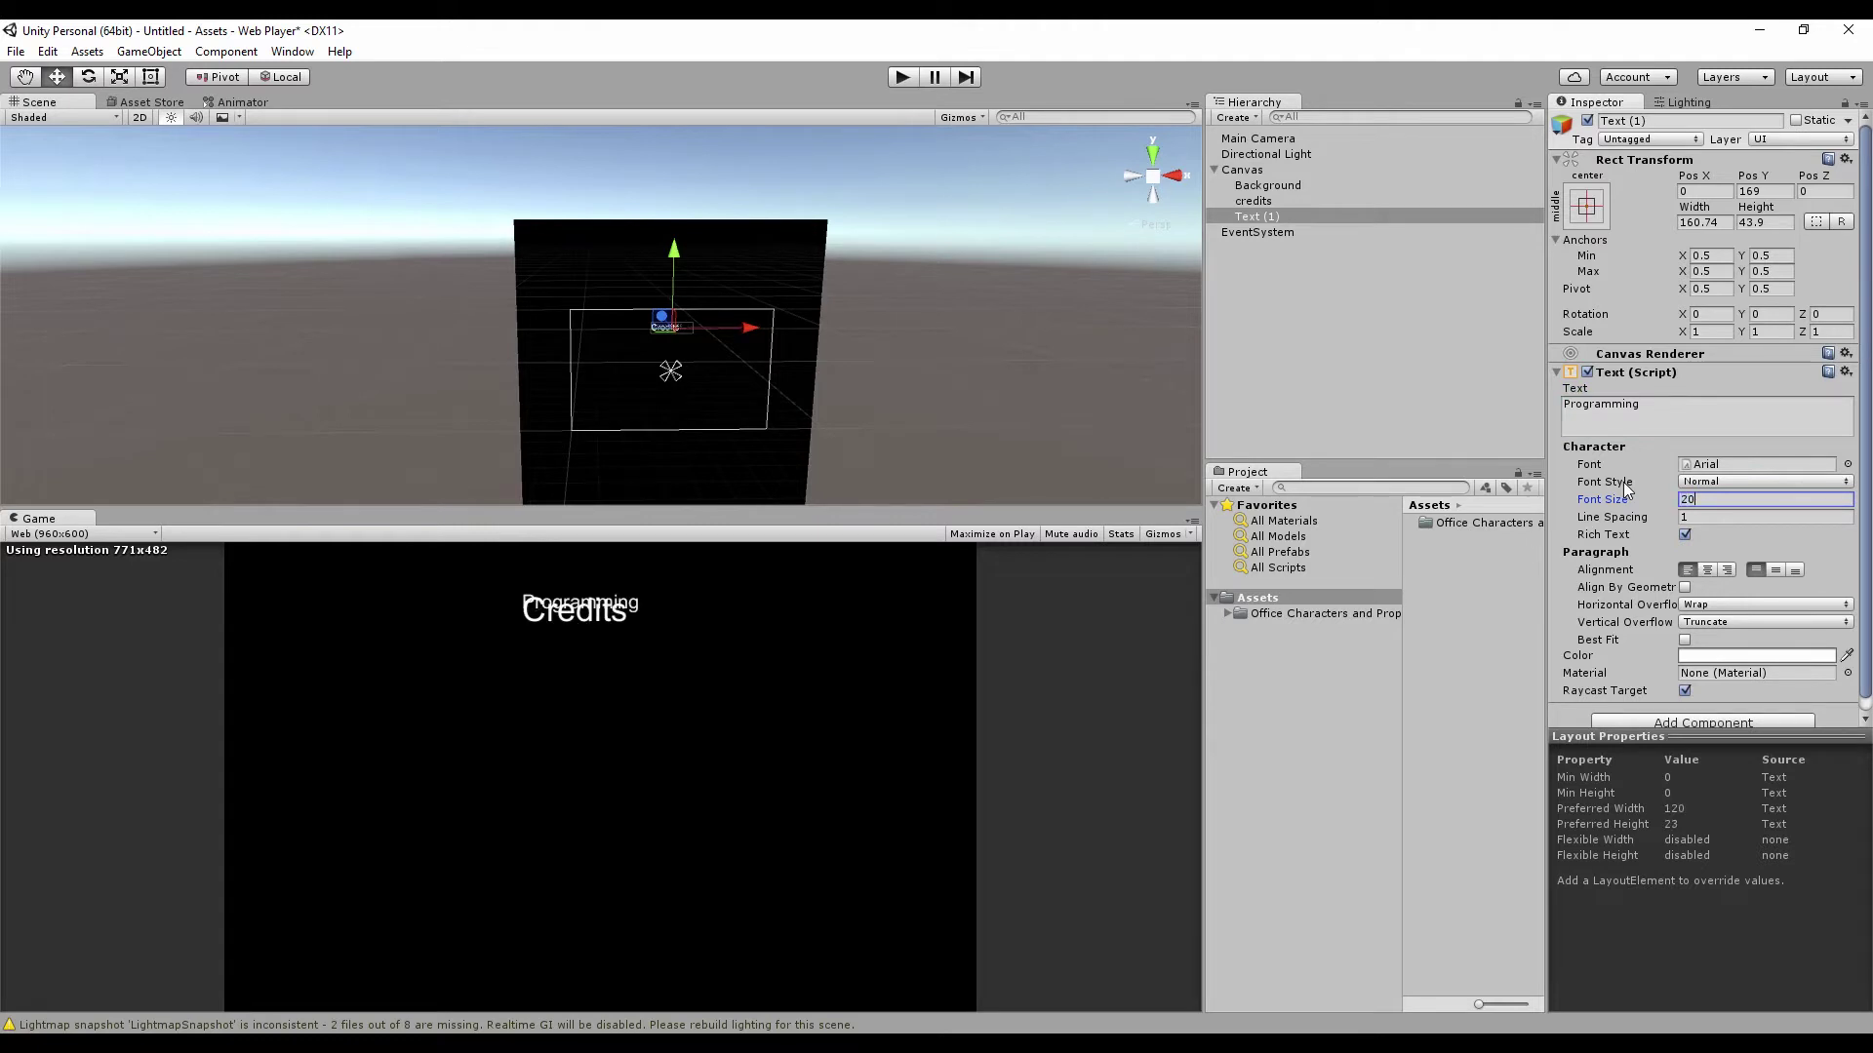
key("BackSpace")
type("5")
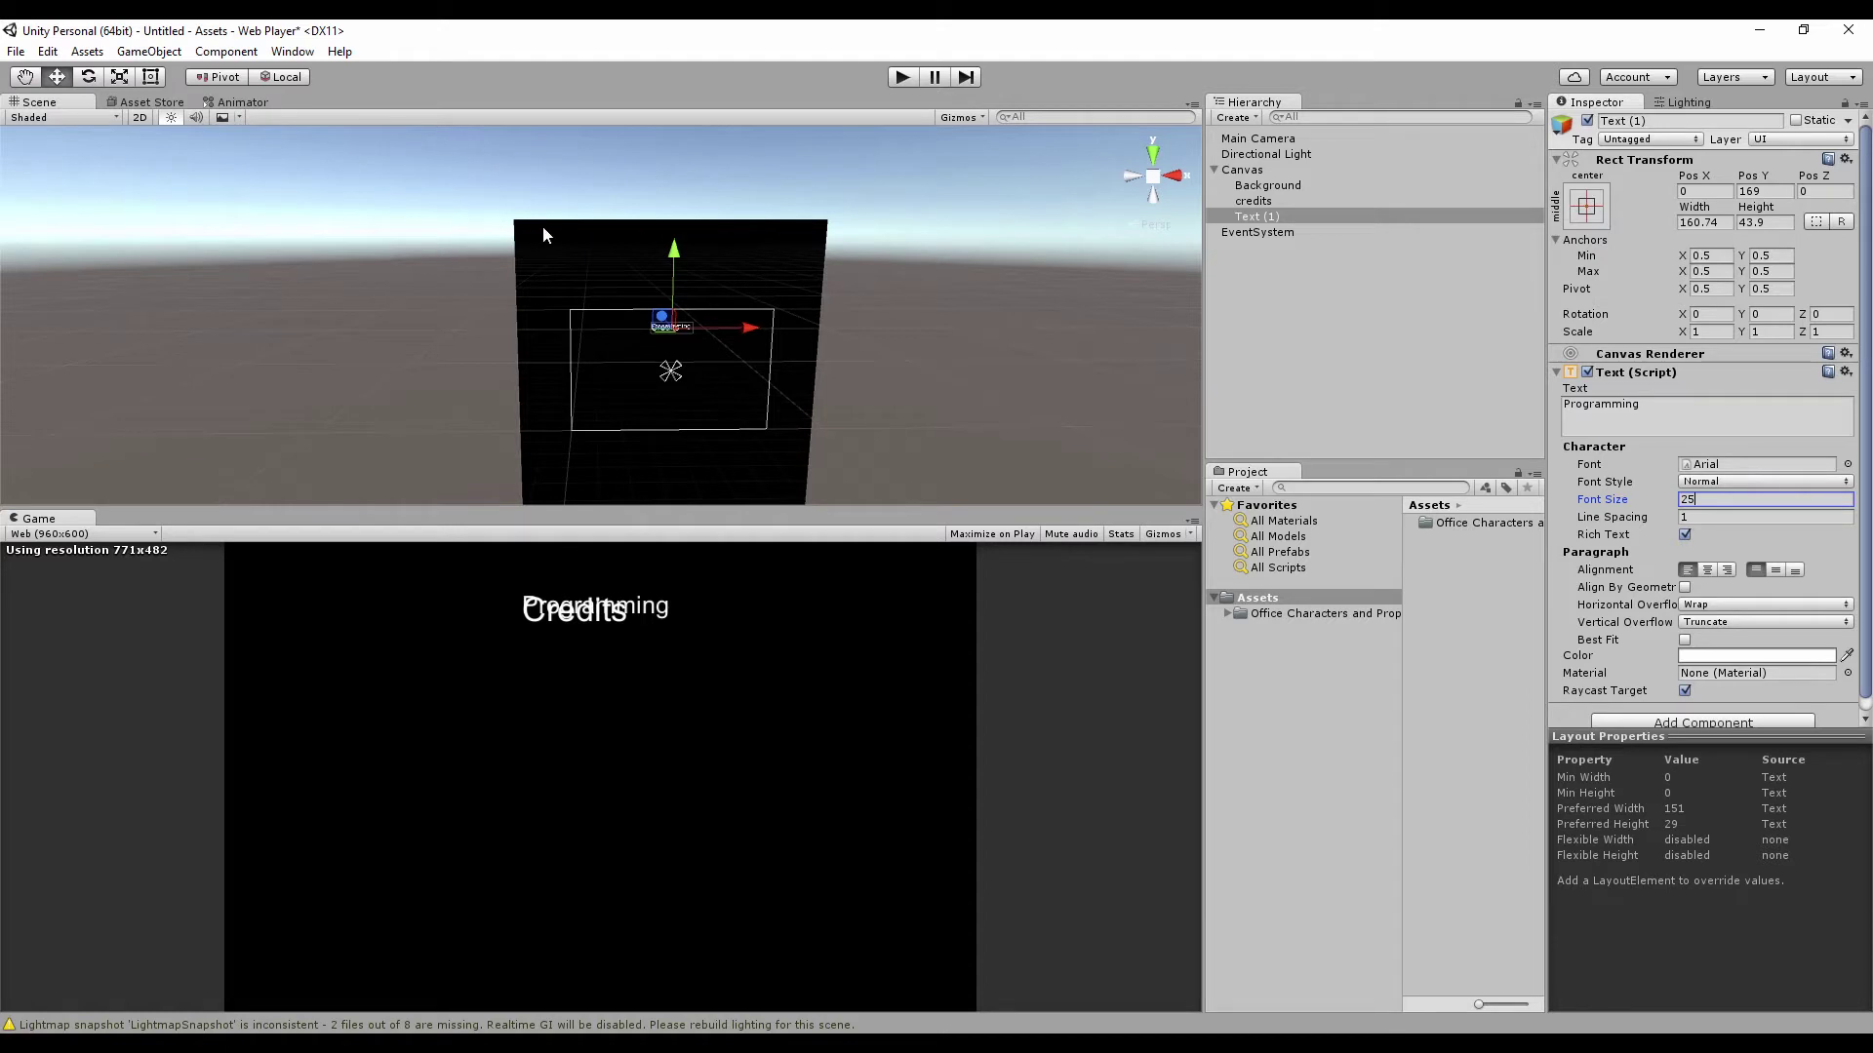
left_click_drag(679, 255, 669, 277)
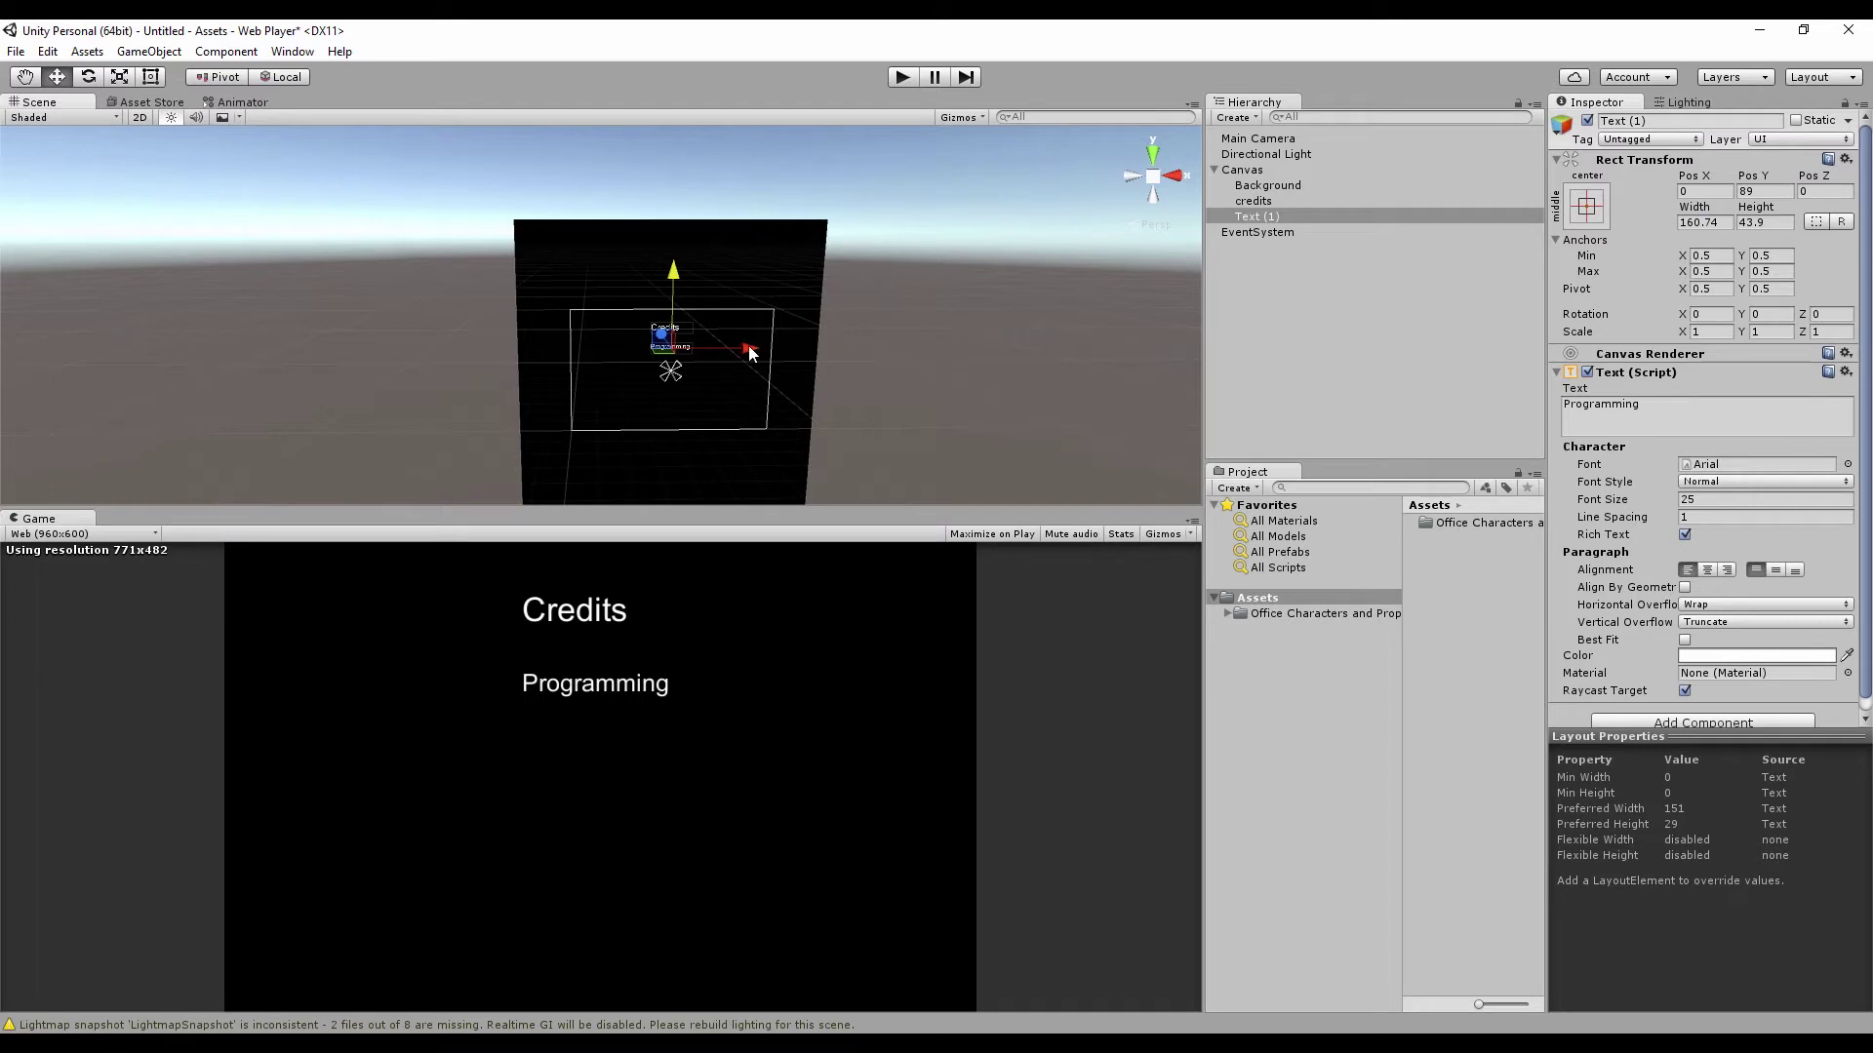
left_click_drag(750, 353, 743, 355)
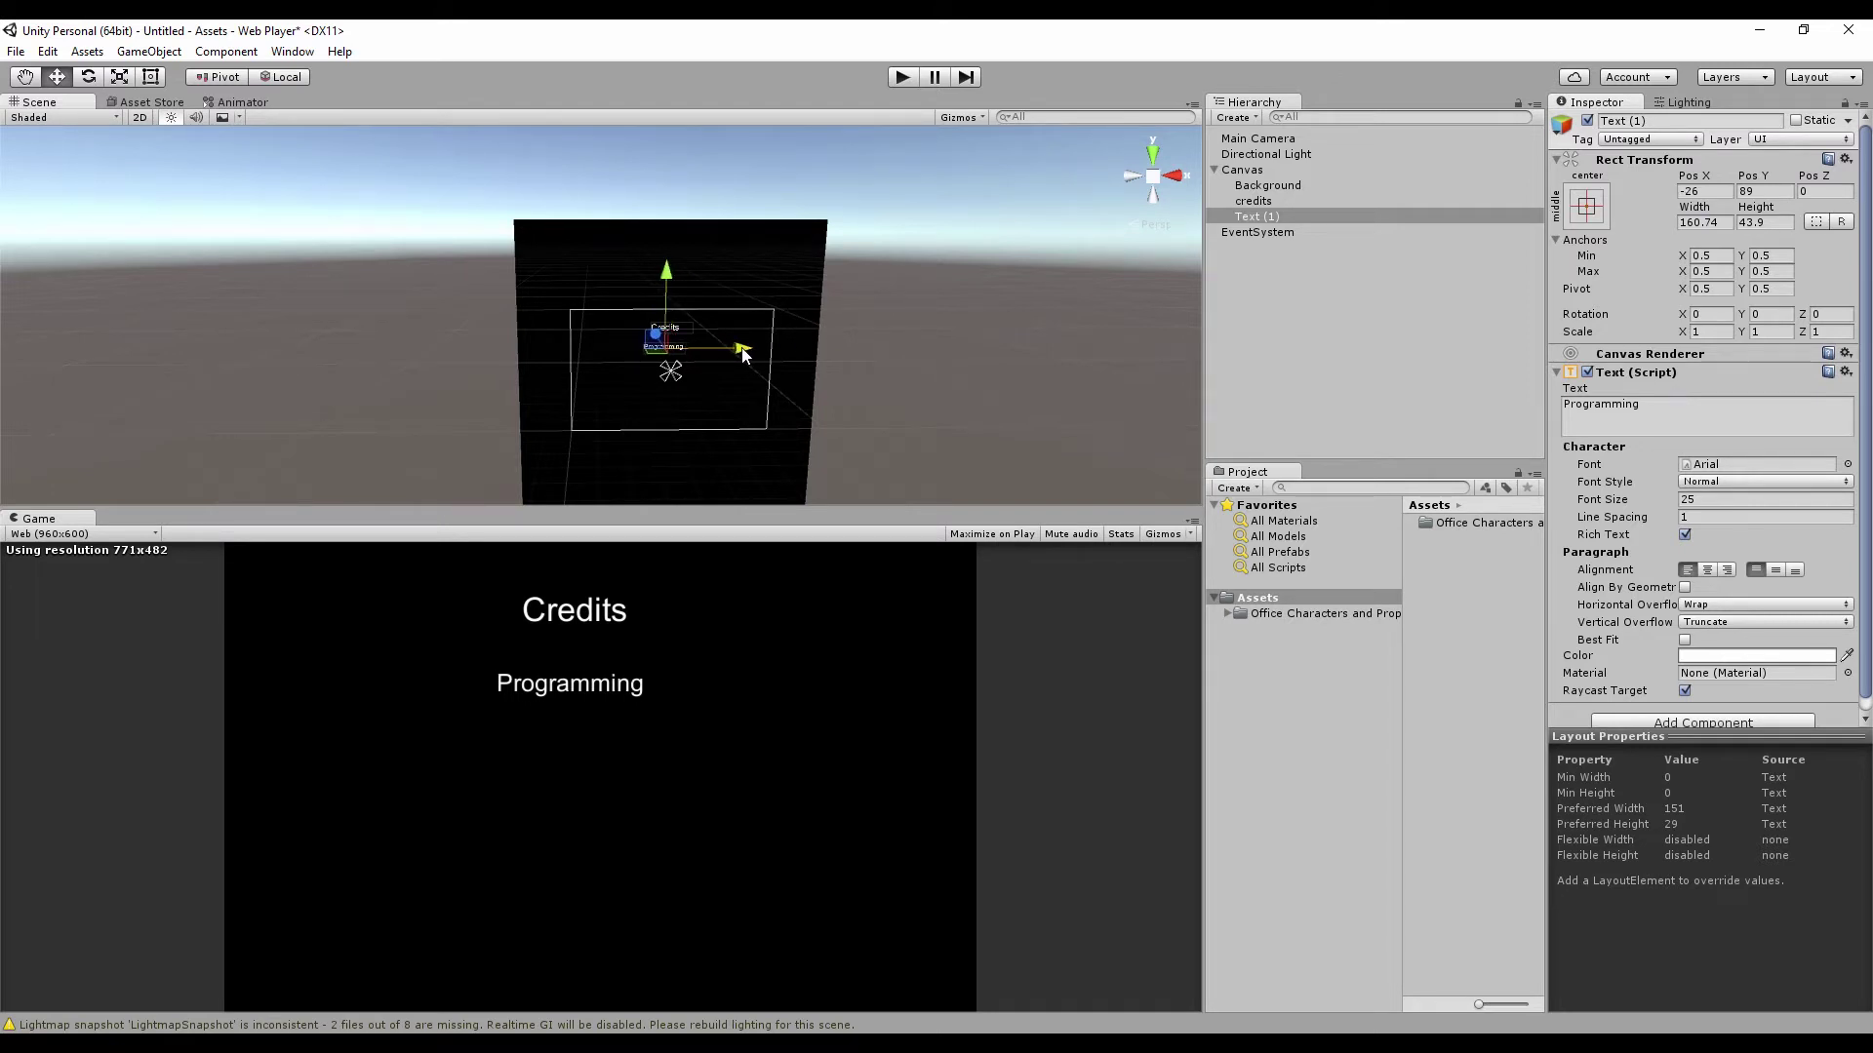
left_click(1254, 201)
Set the Credits title's font style to Bold.
left_click(1717, 485)
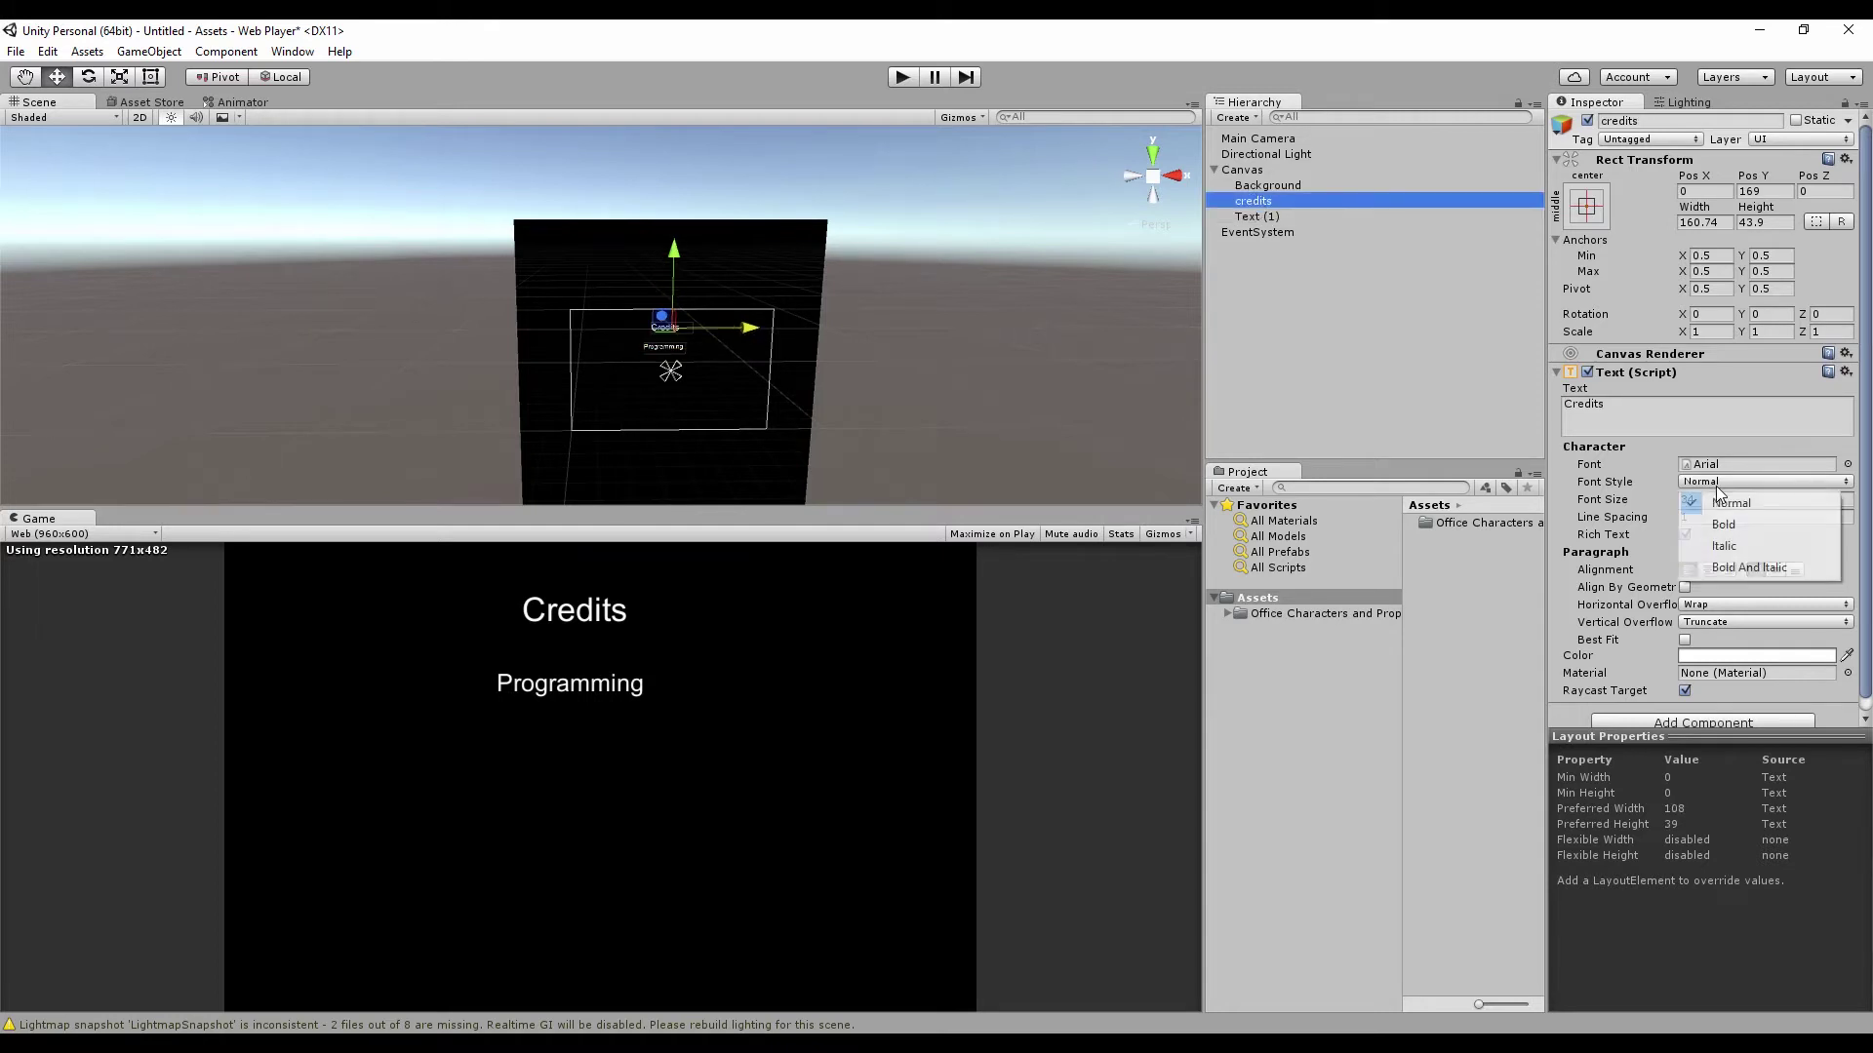
left_click(1725, 529)
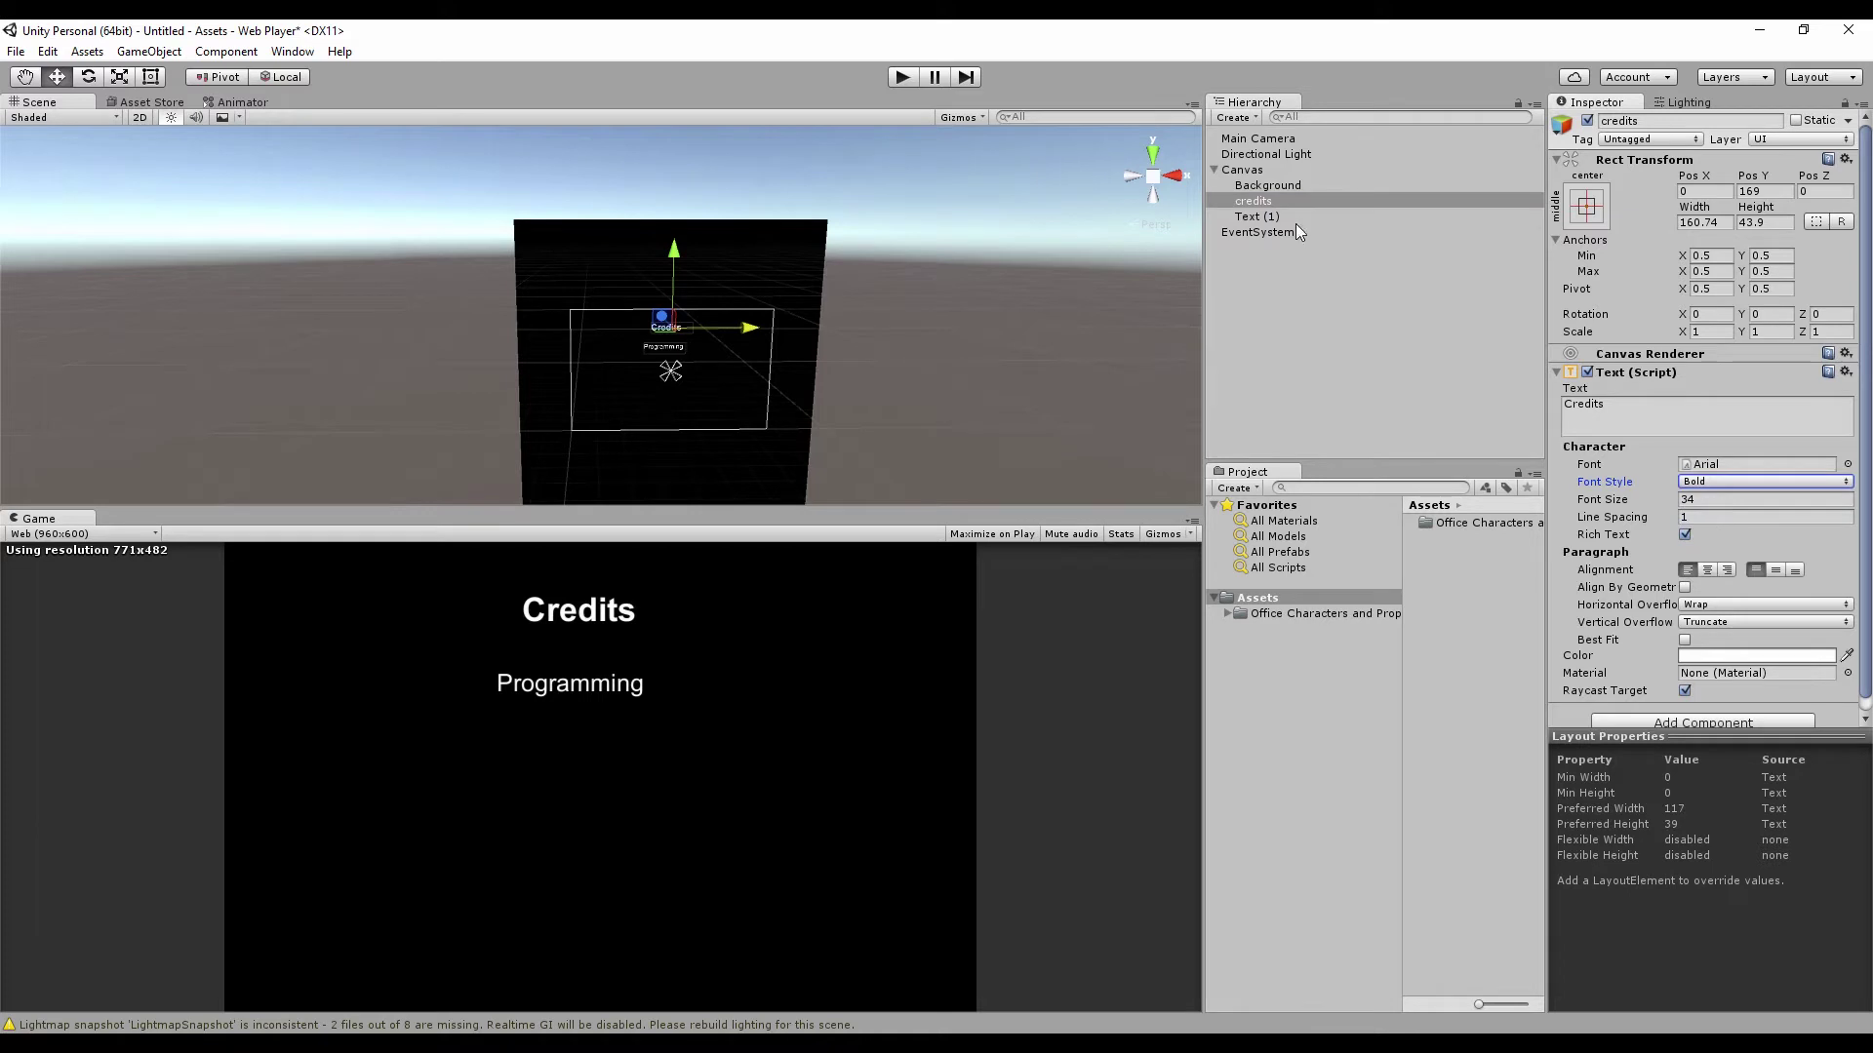
left_click(1268, 218)
Change the Programming font size to 28.
left_click(1728, 499)
type("30")
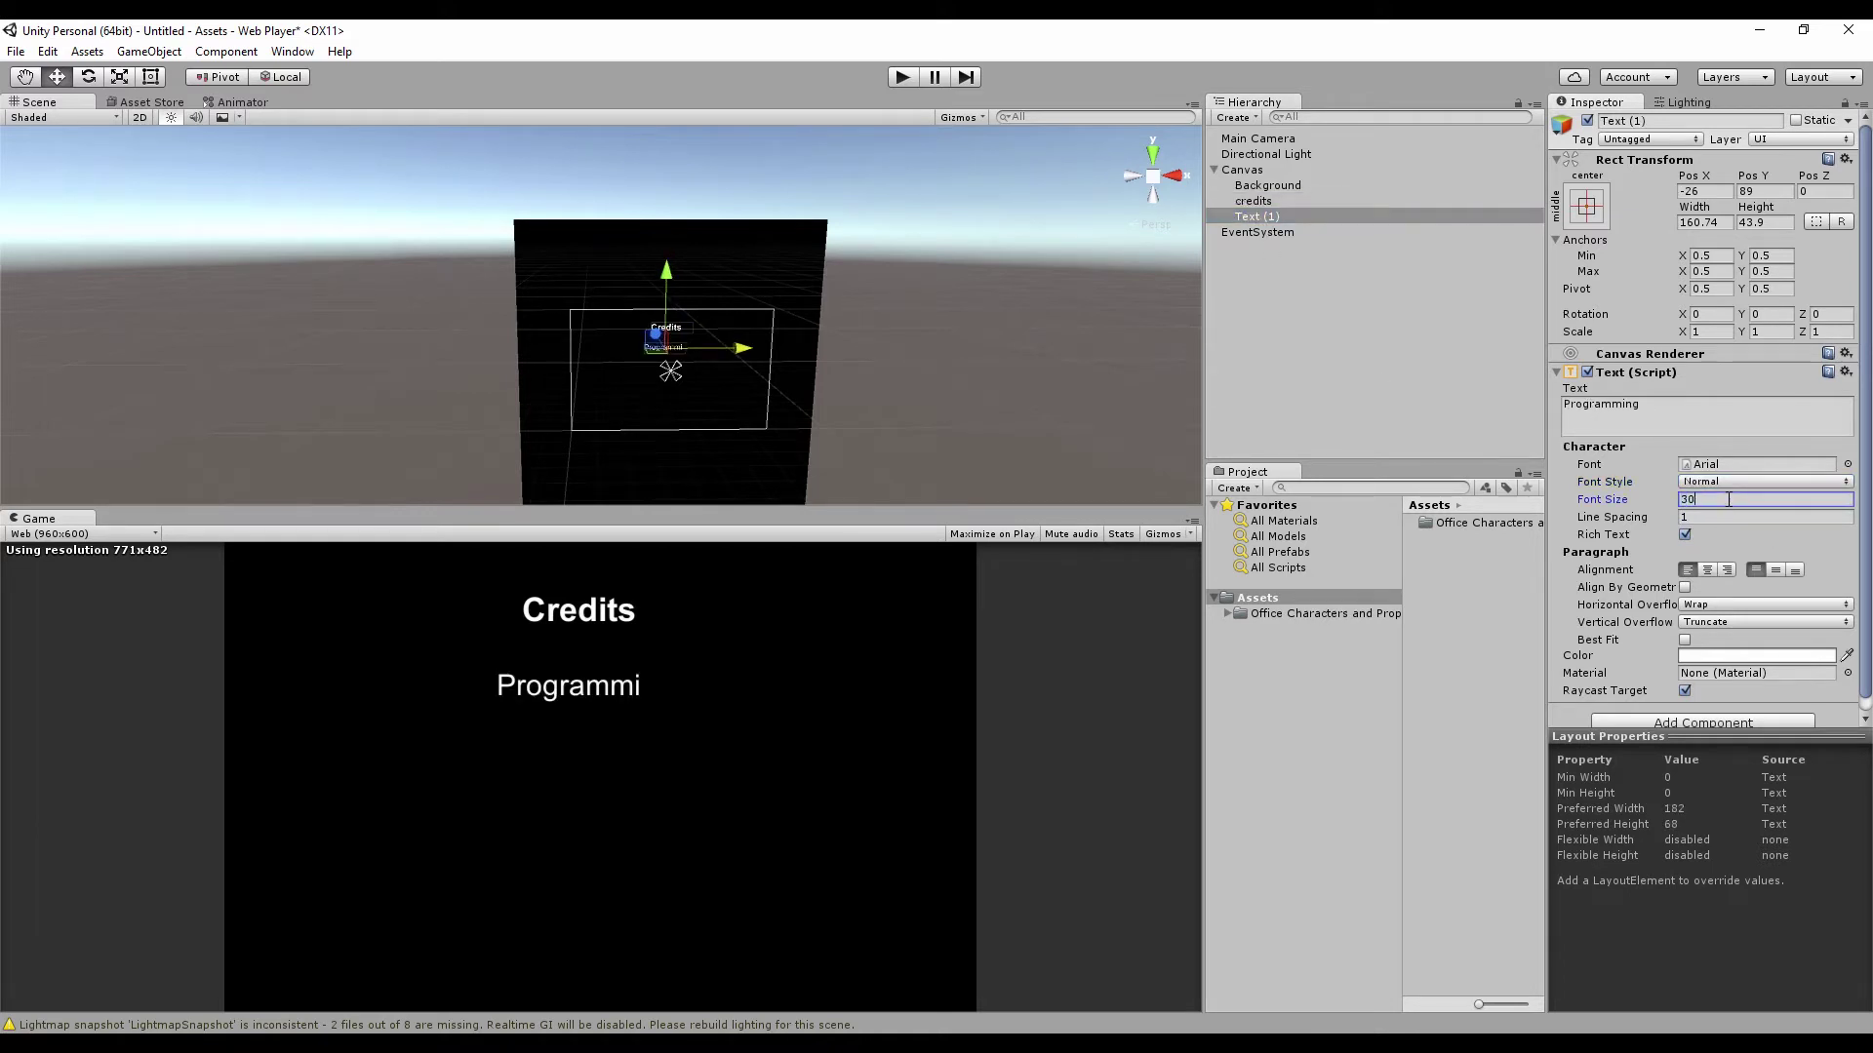
key("BackSpace")
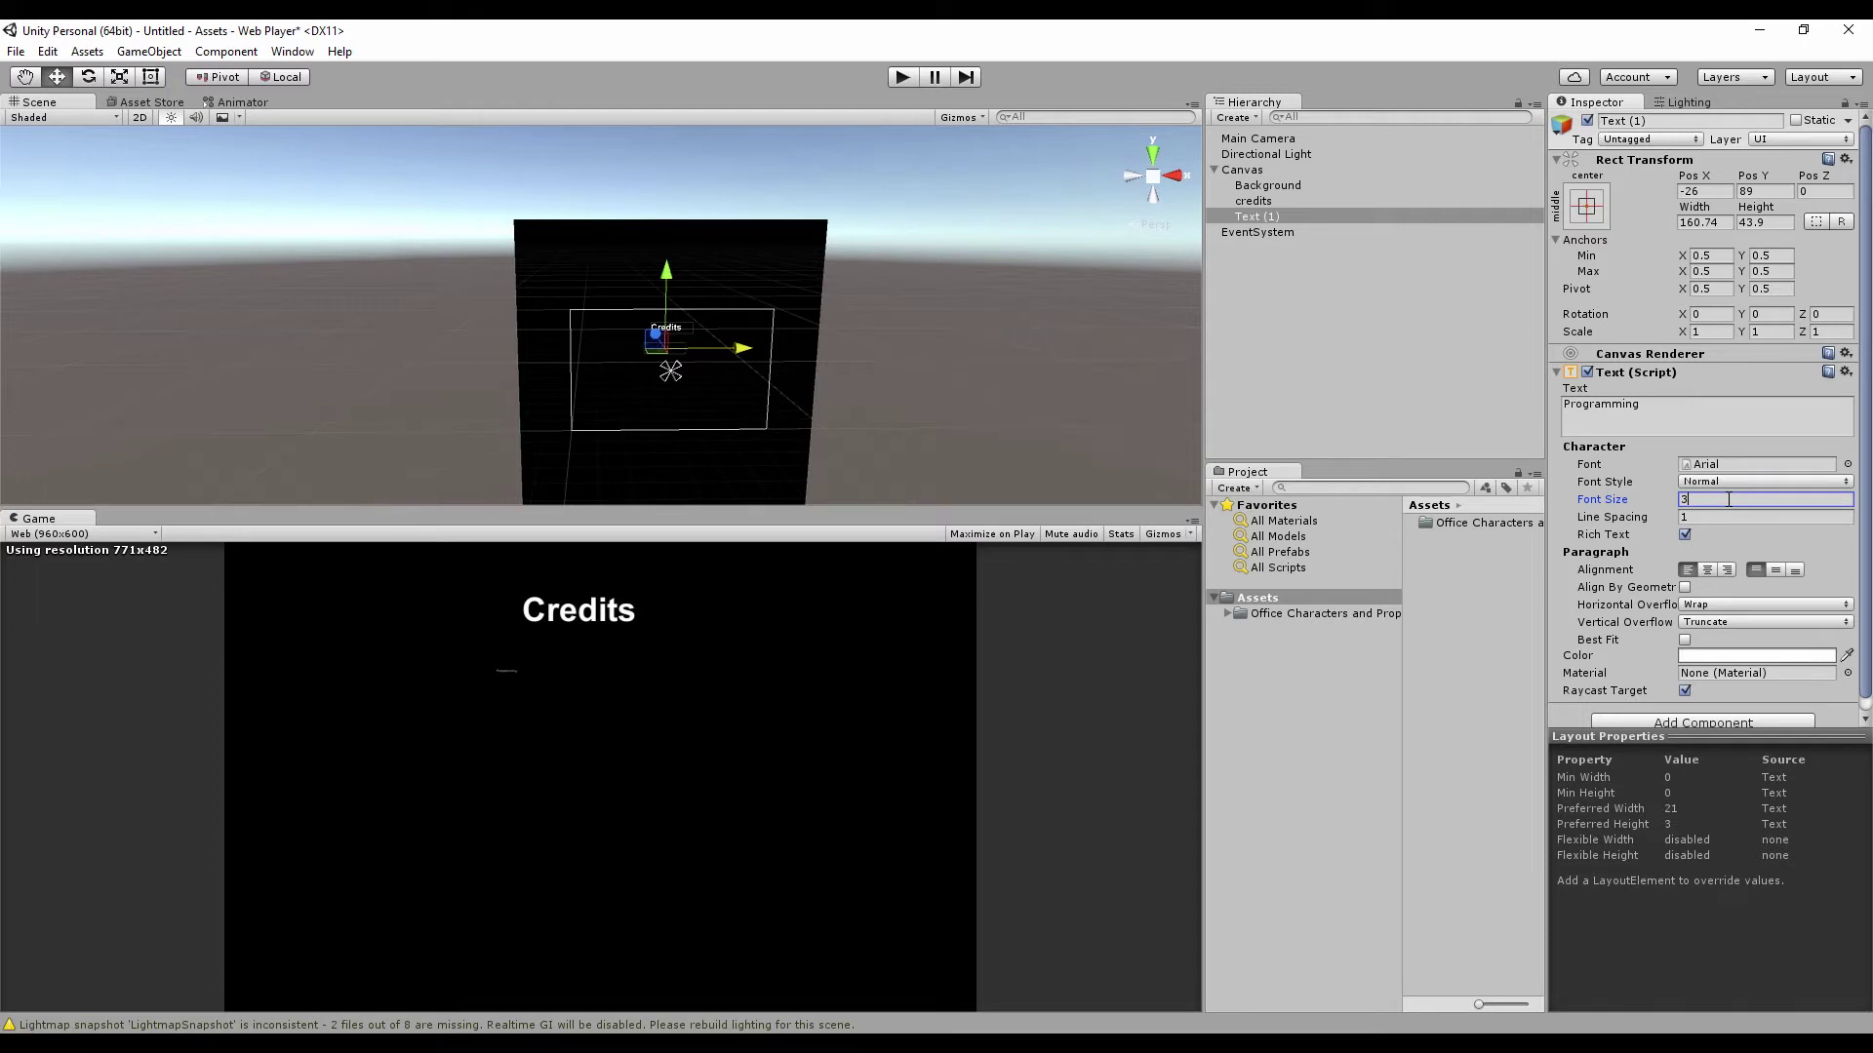
type("2")
key("BackSpace")
key("BackSpace")
type("28")
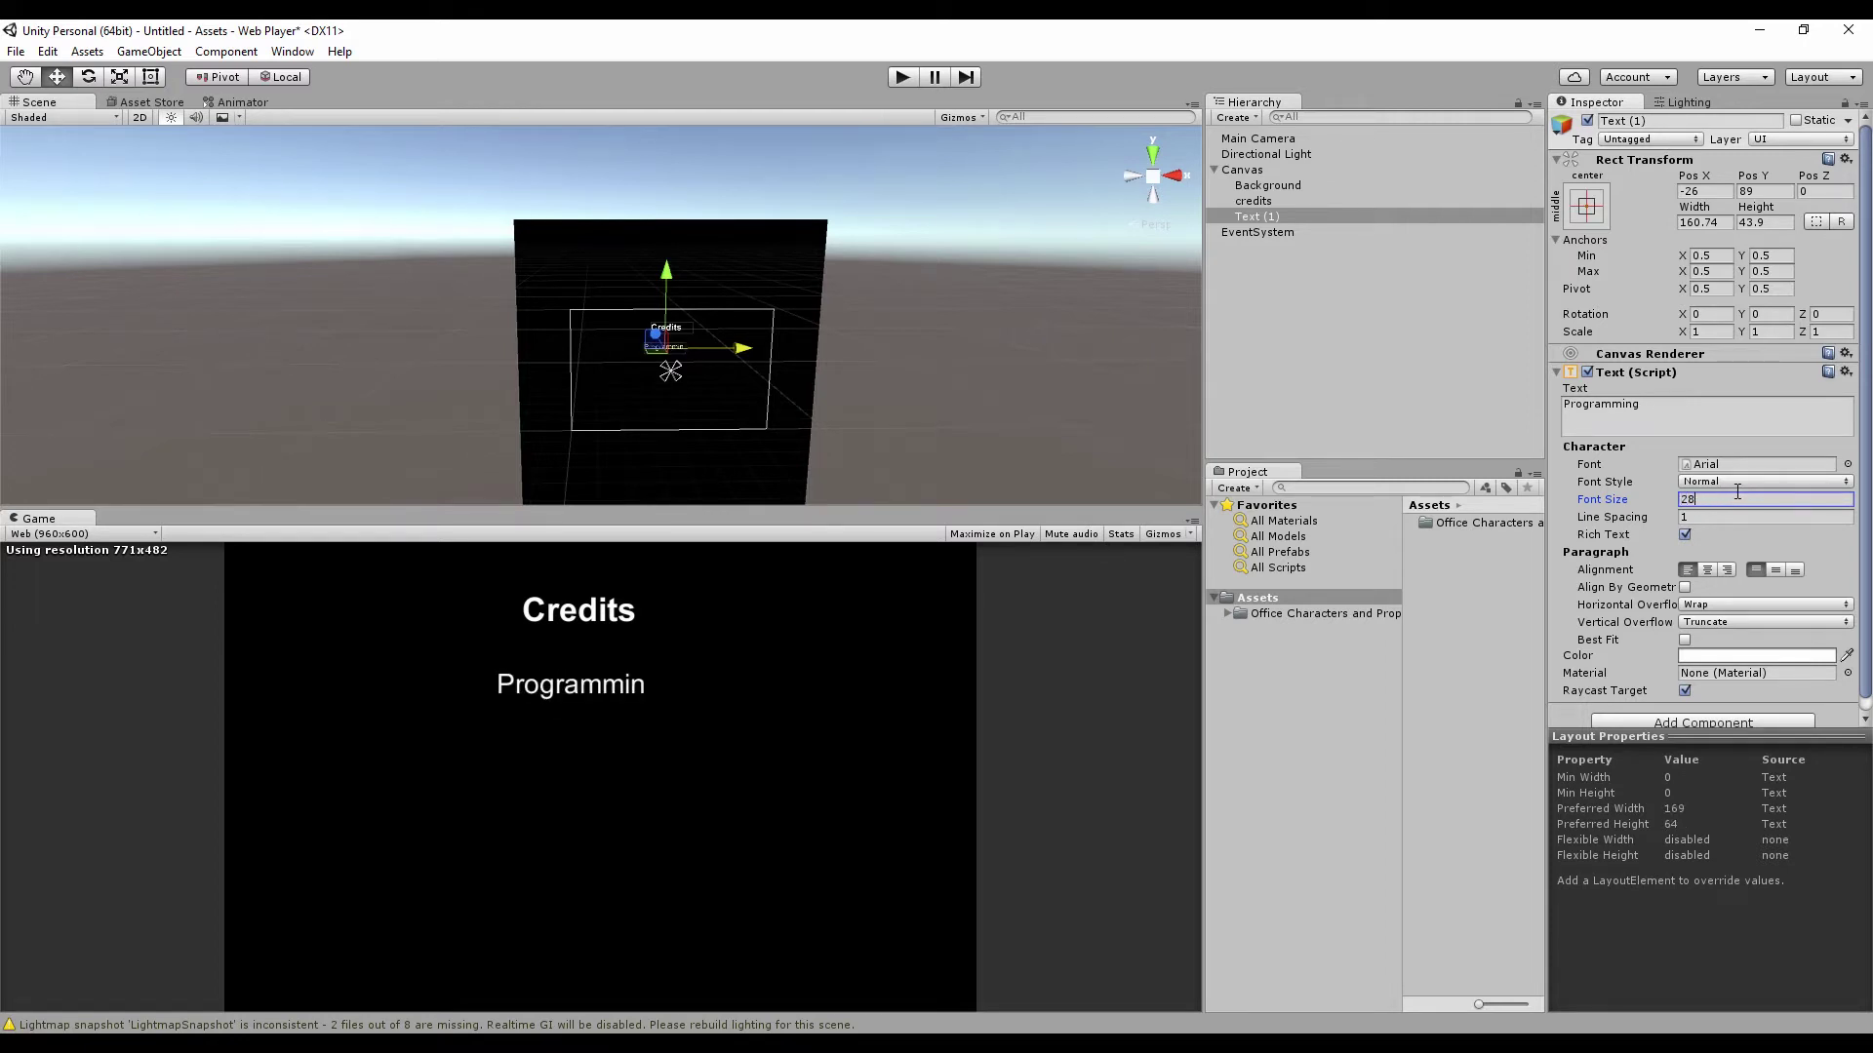
Widen the Programming box to 177.4, nudge it to X -18, and duplicate it.
left_click_drag(1702, 207, 1799, 197)
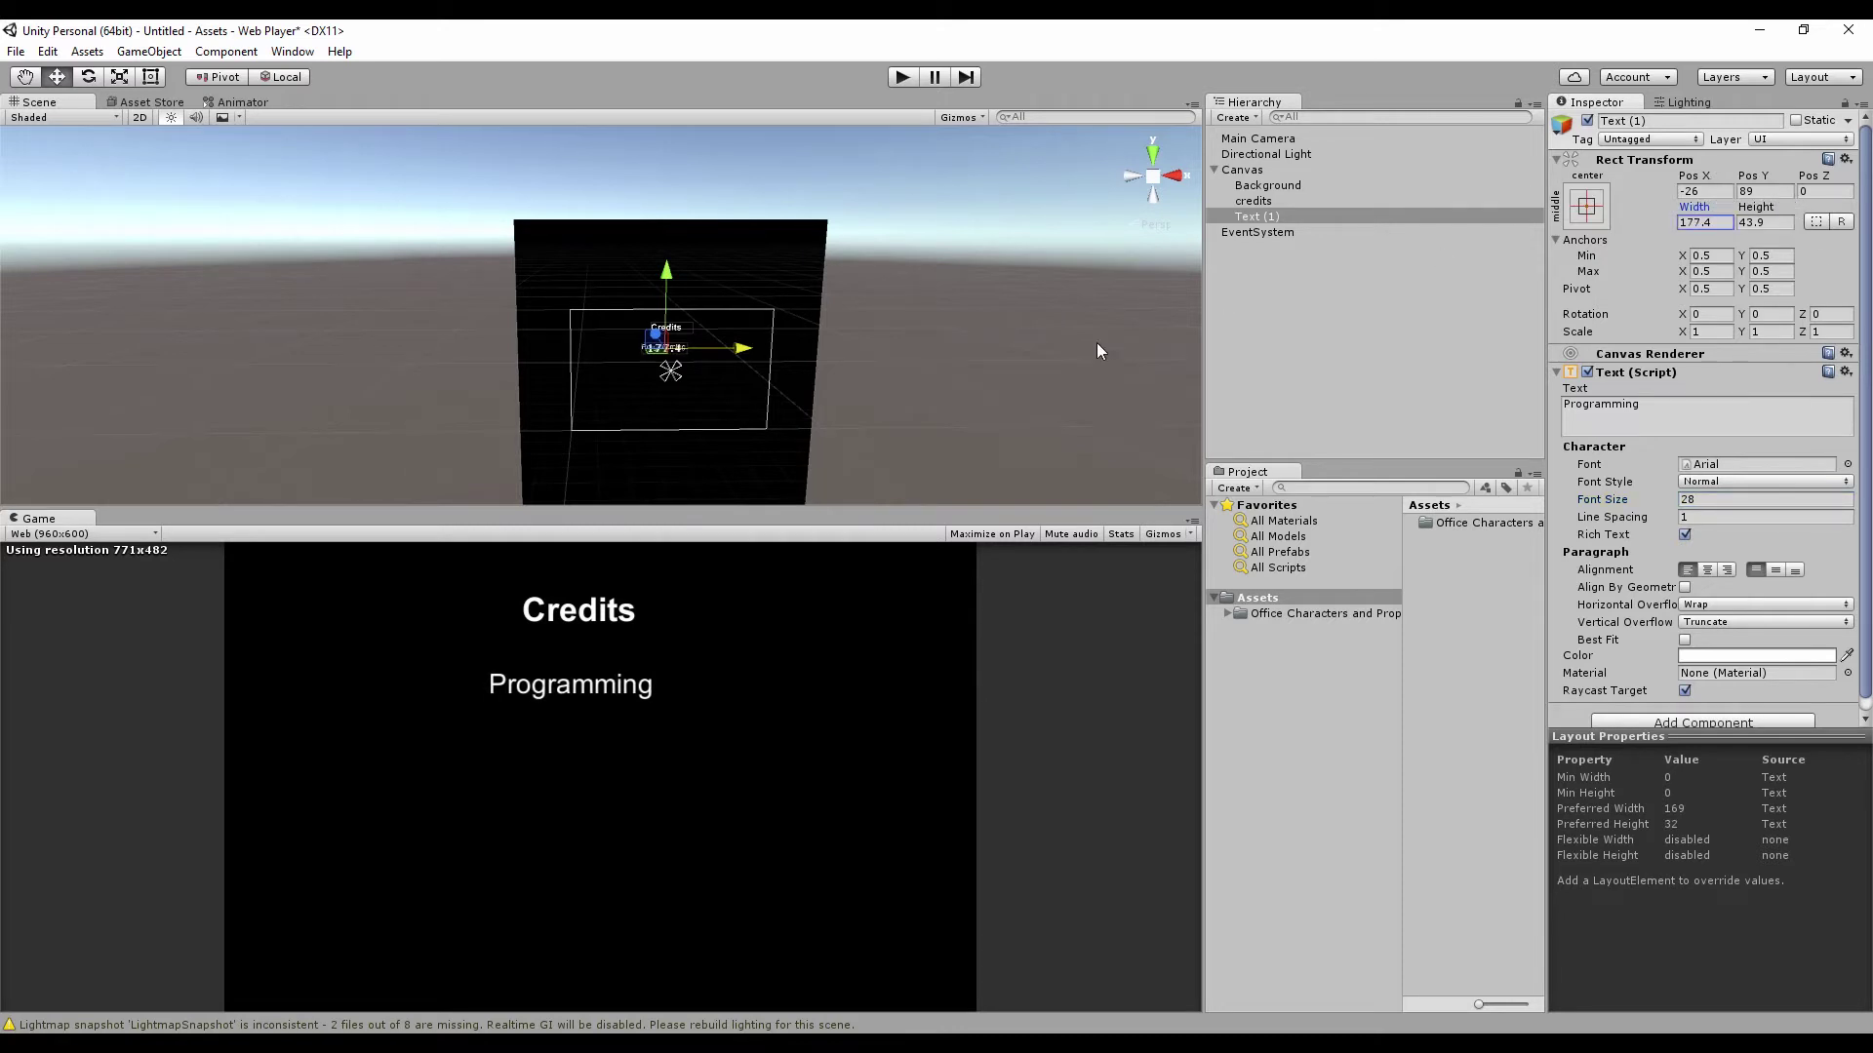
left_click_drag(745, 349, 742, 350)
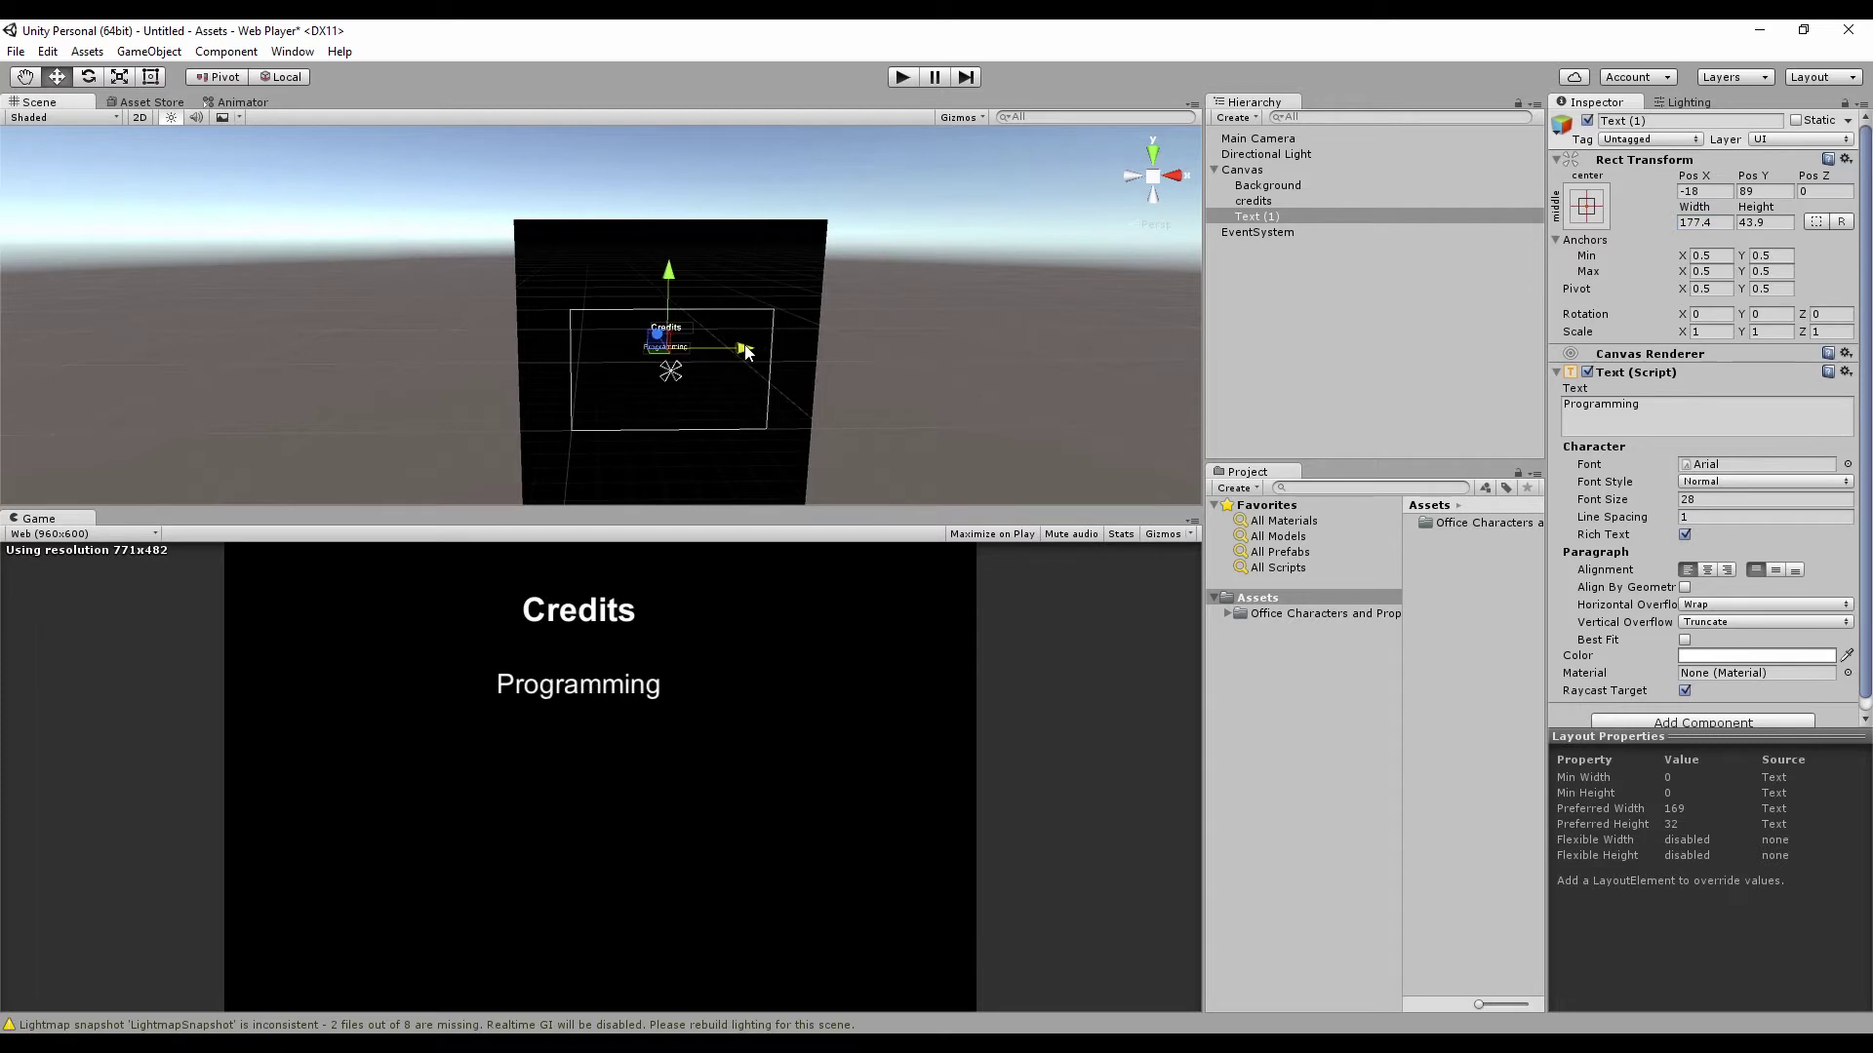
left_click(1257, 217)
key("ctrl+d")
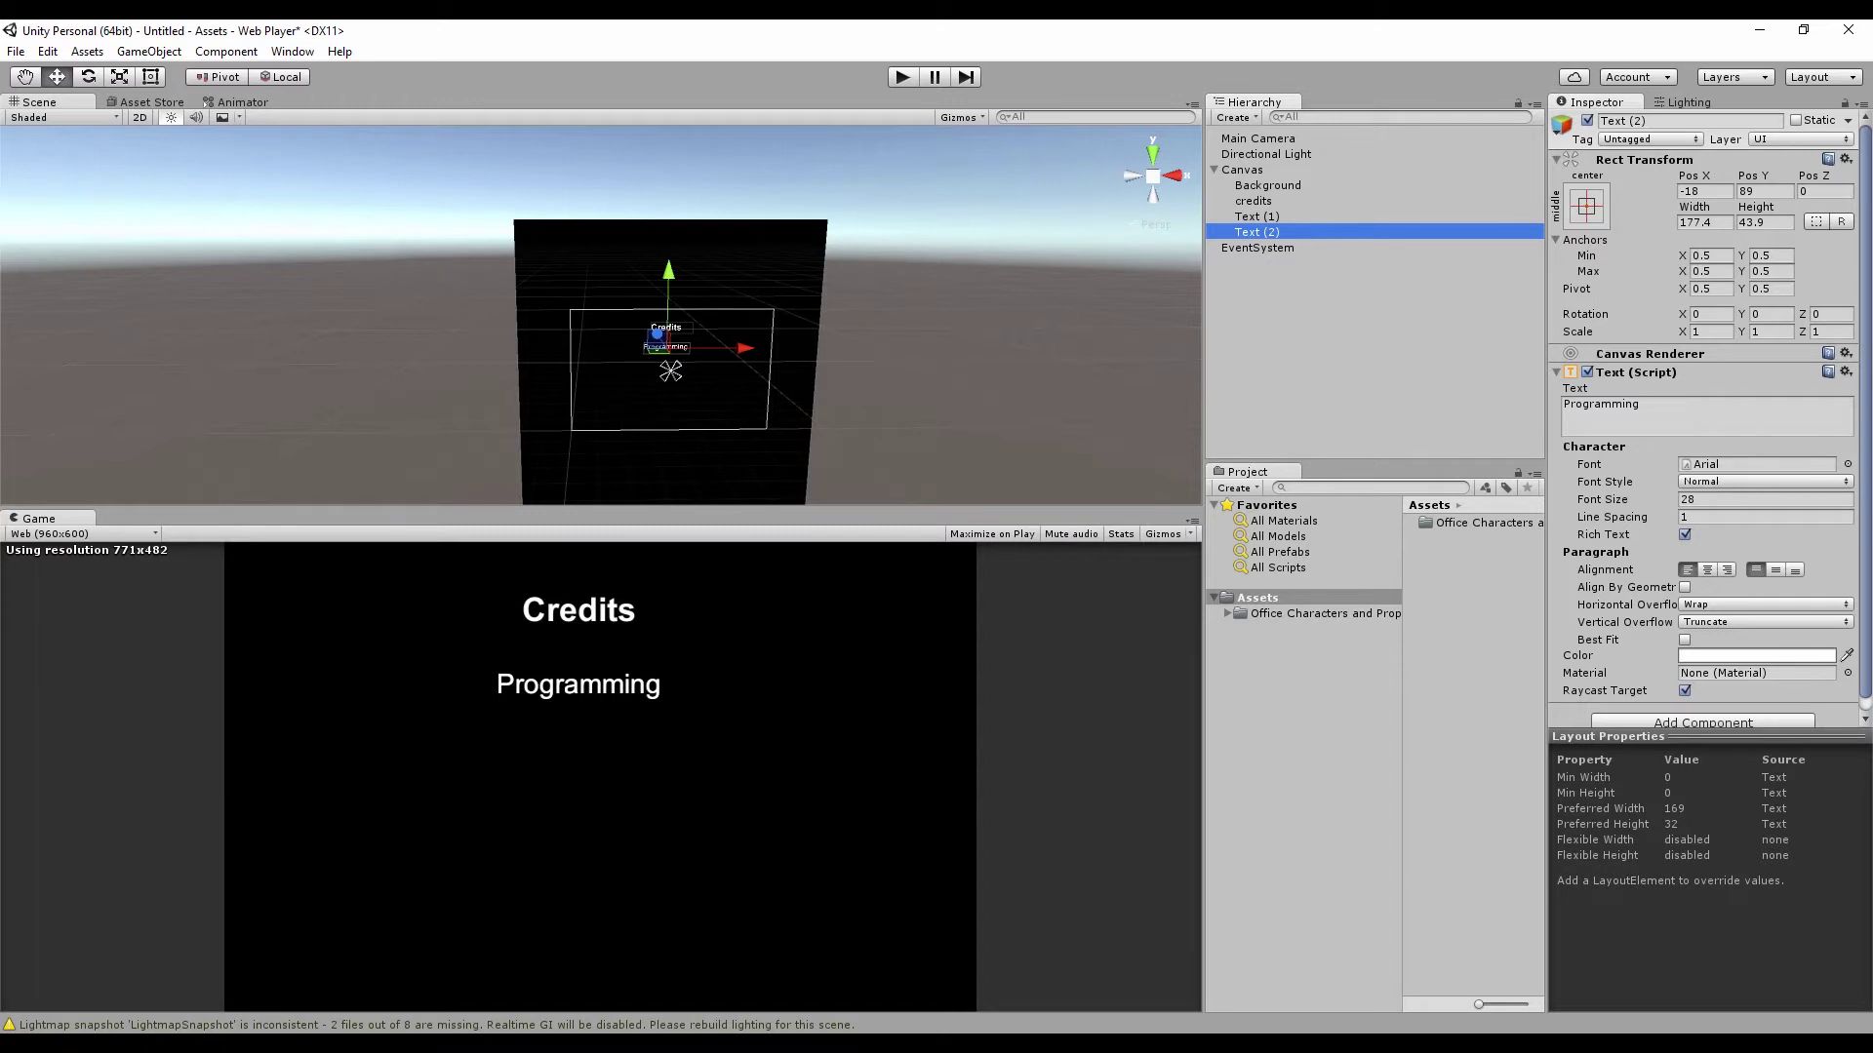
Paste the programmer's name from the Notepad list into the copied text.
key("alt+Tab")
left_click_drag(325, 589, 192, 590)
key("ctrl+c")
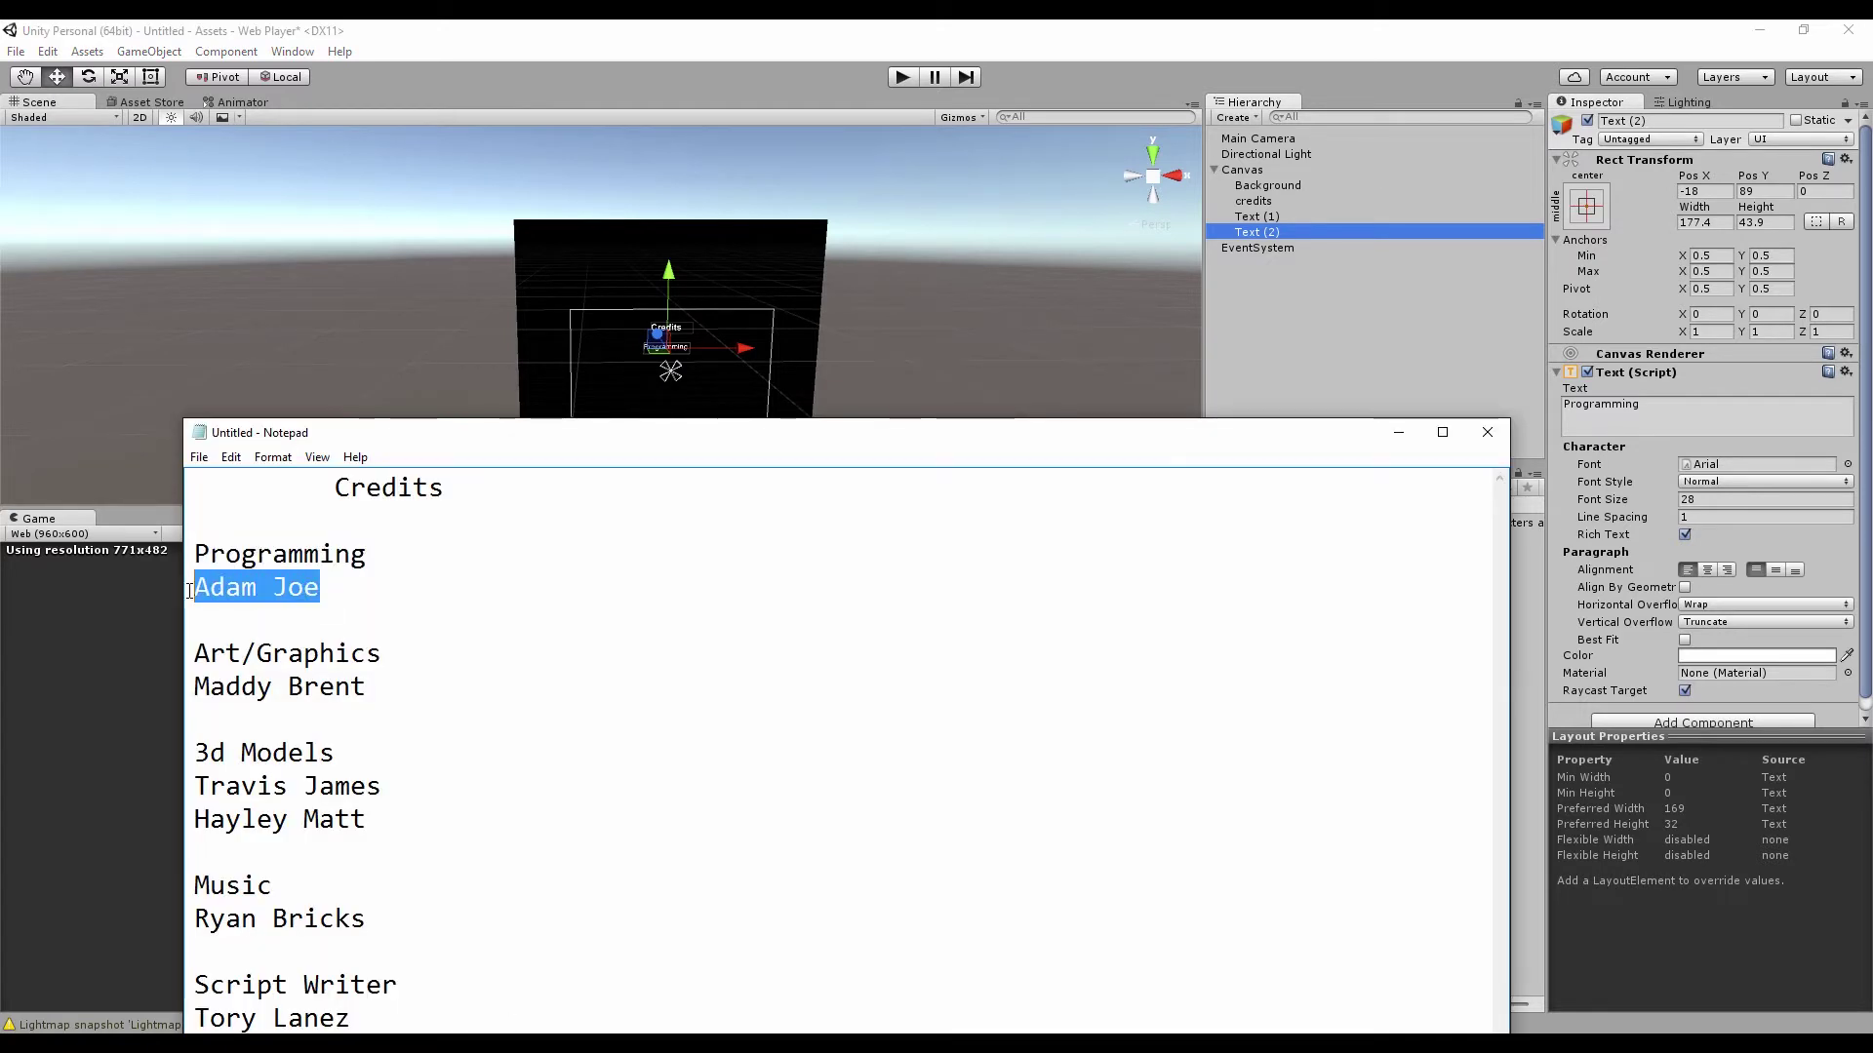
left_click(1658, 405)
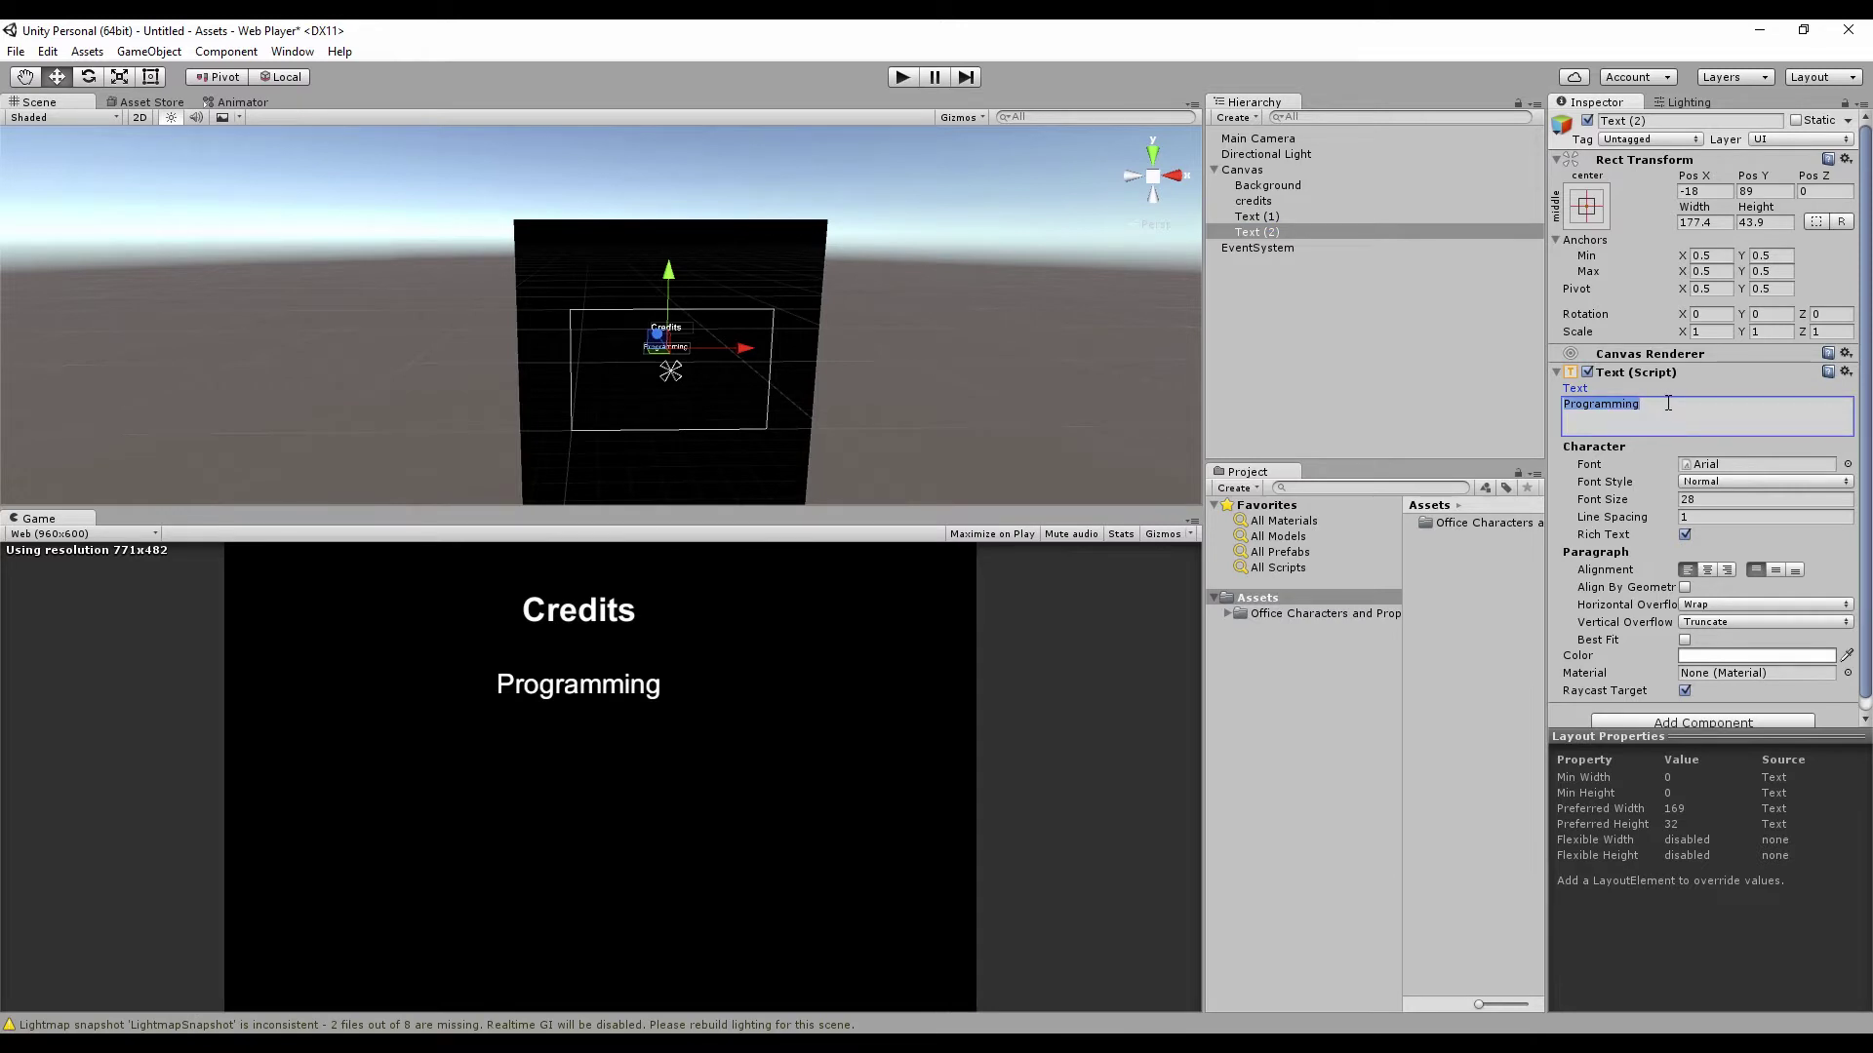
key("ctrl+v")
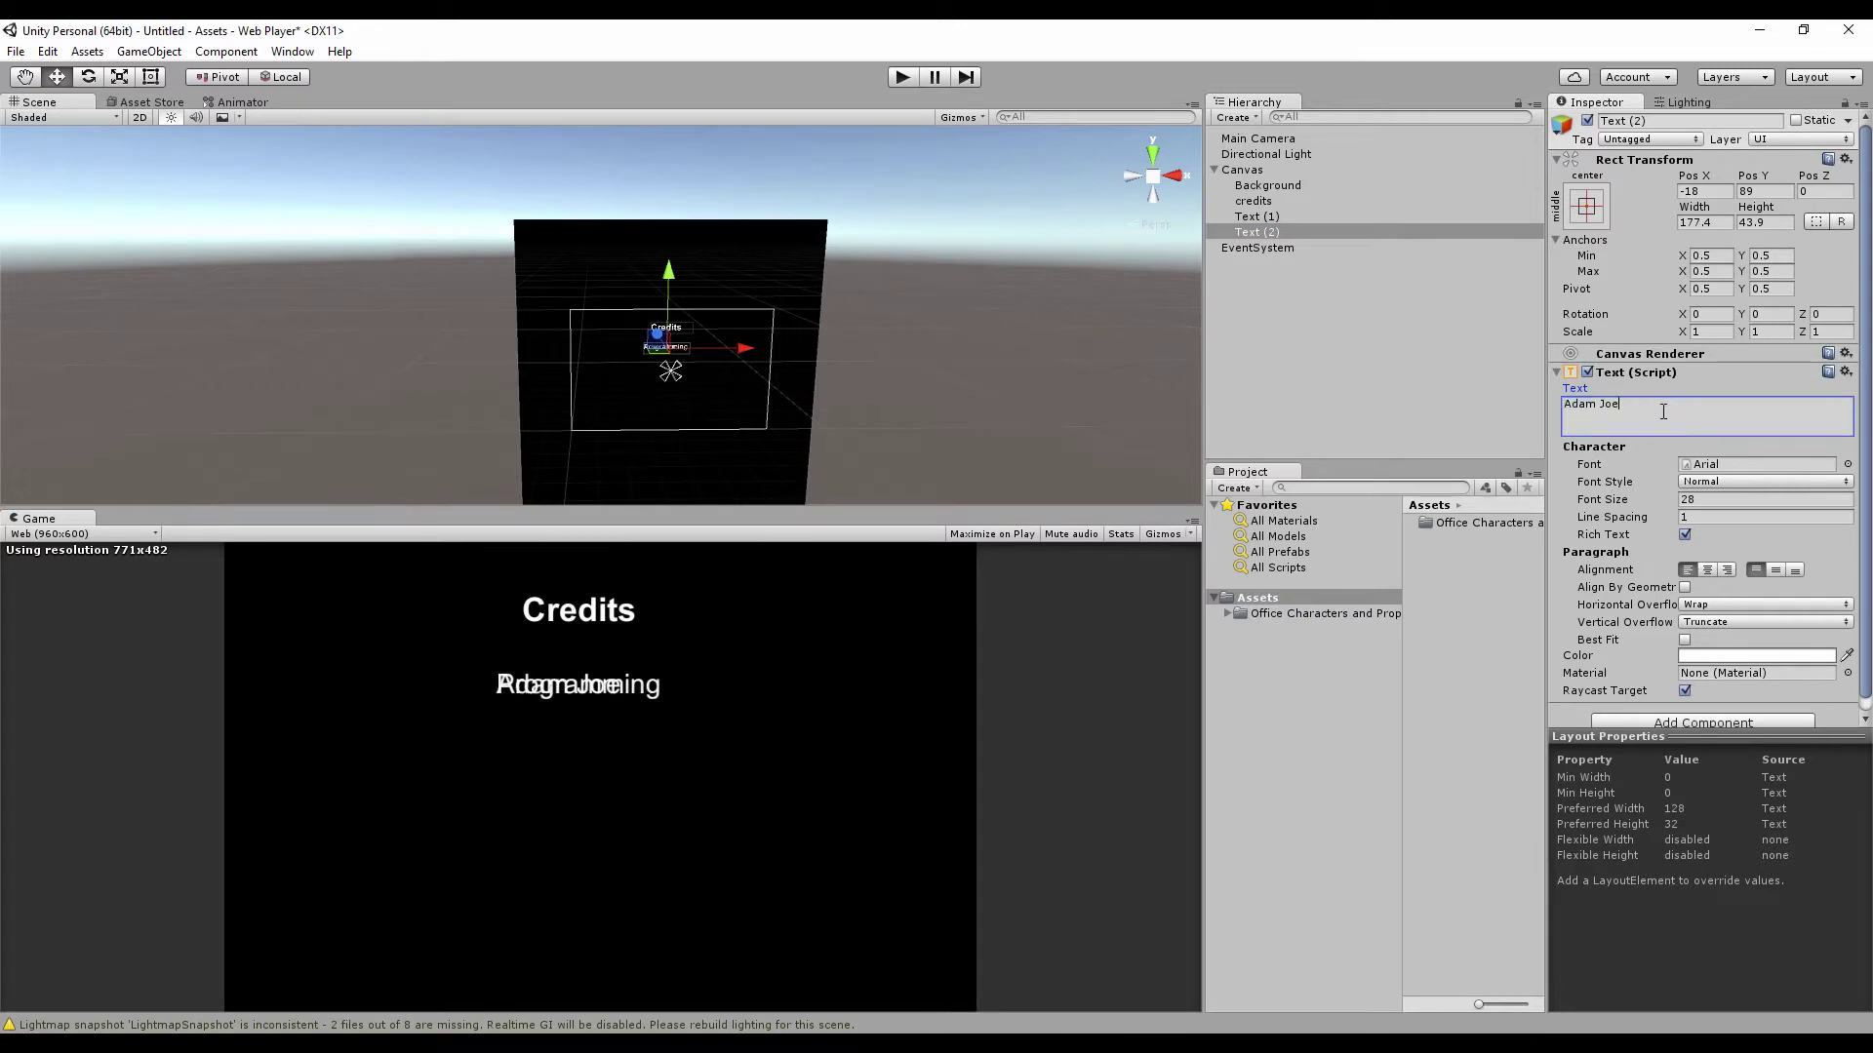
Rename Text (1) to H2 and the copy to name, placing name at X 1, Y 35.
left_click(1308, 216)
left_click(1677, 121)
type("H2")
left_click(1331, 232)
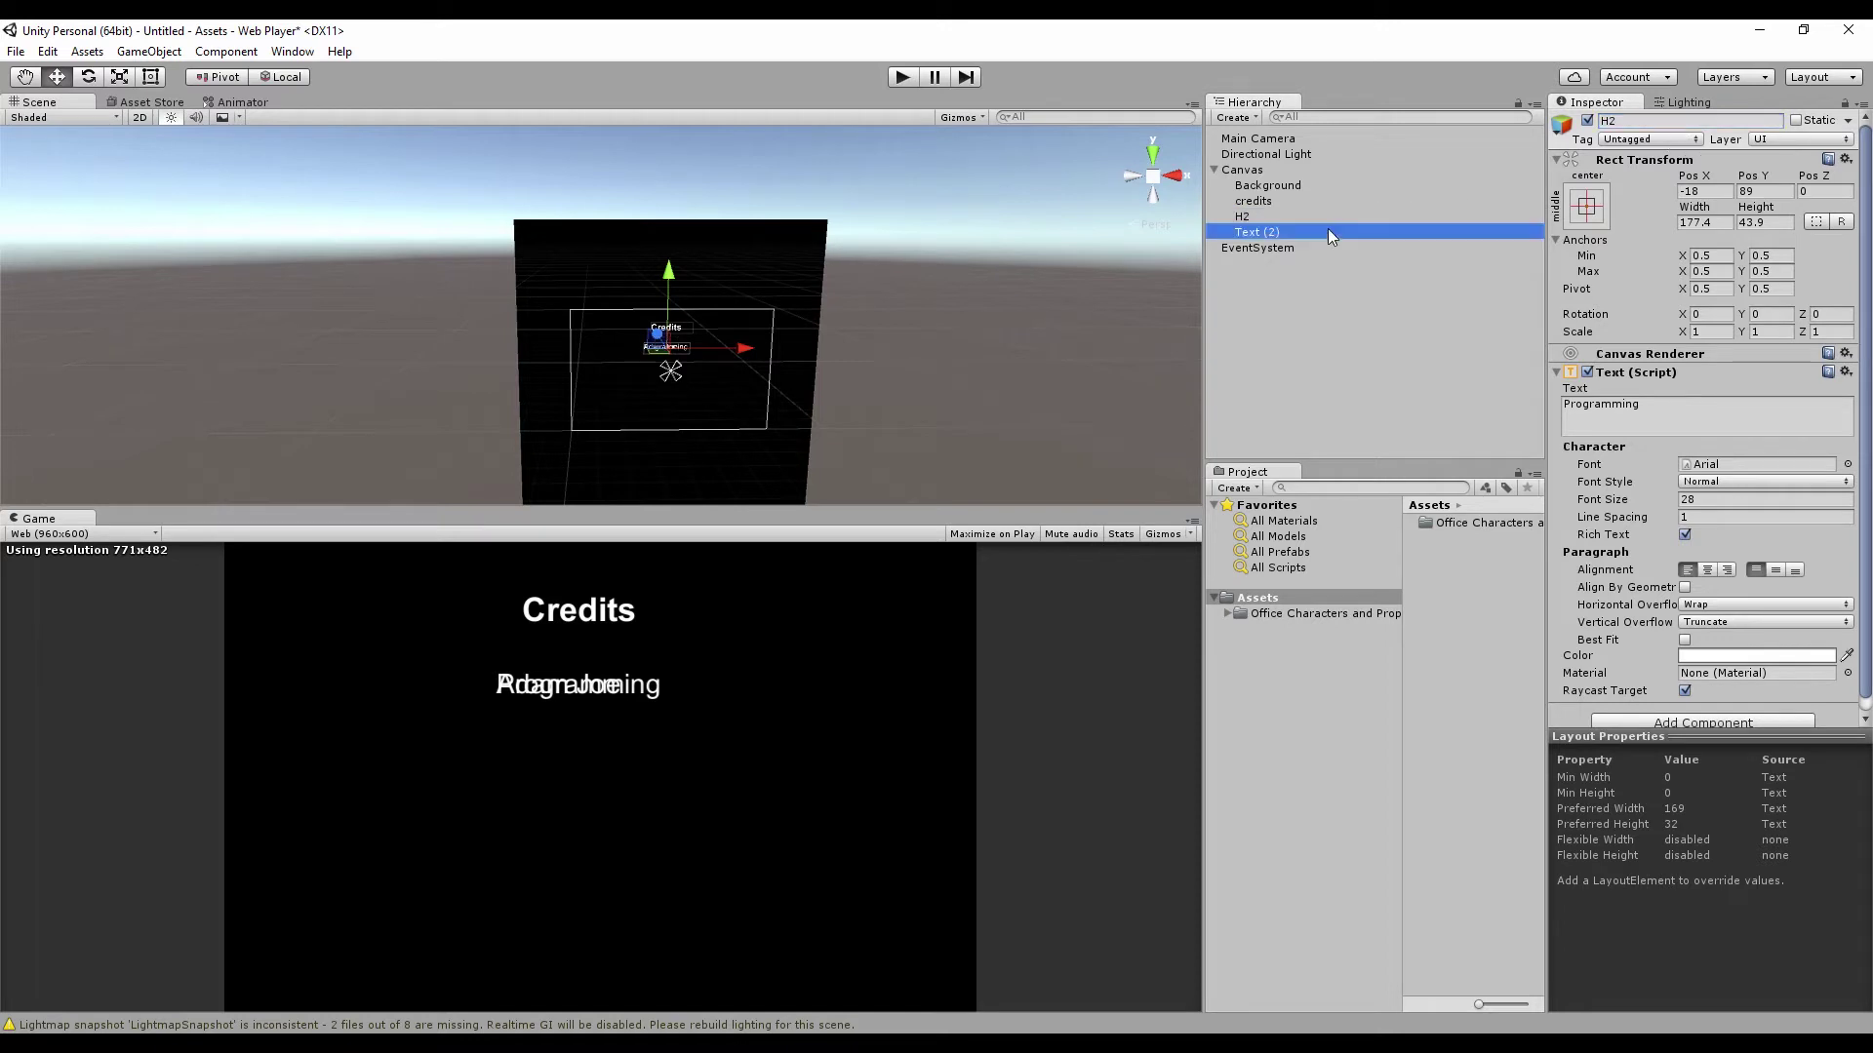
left_click(1655, 120)
type("name")
key("Return")
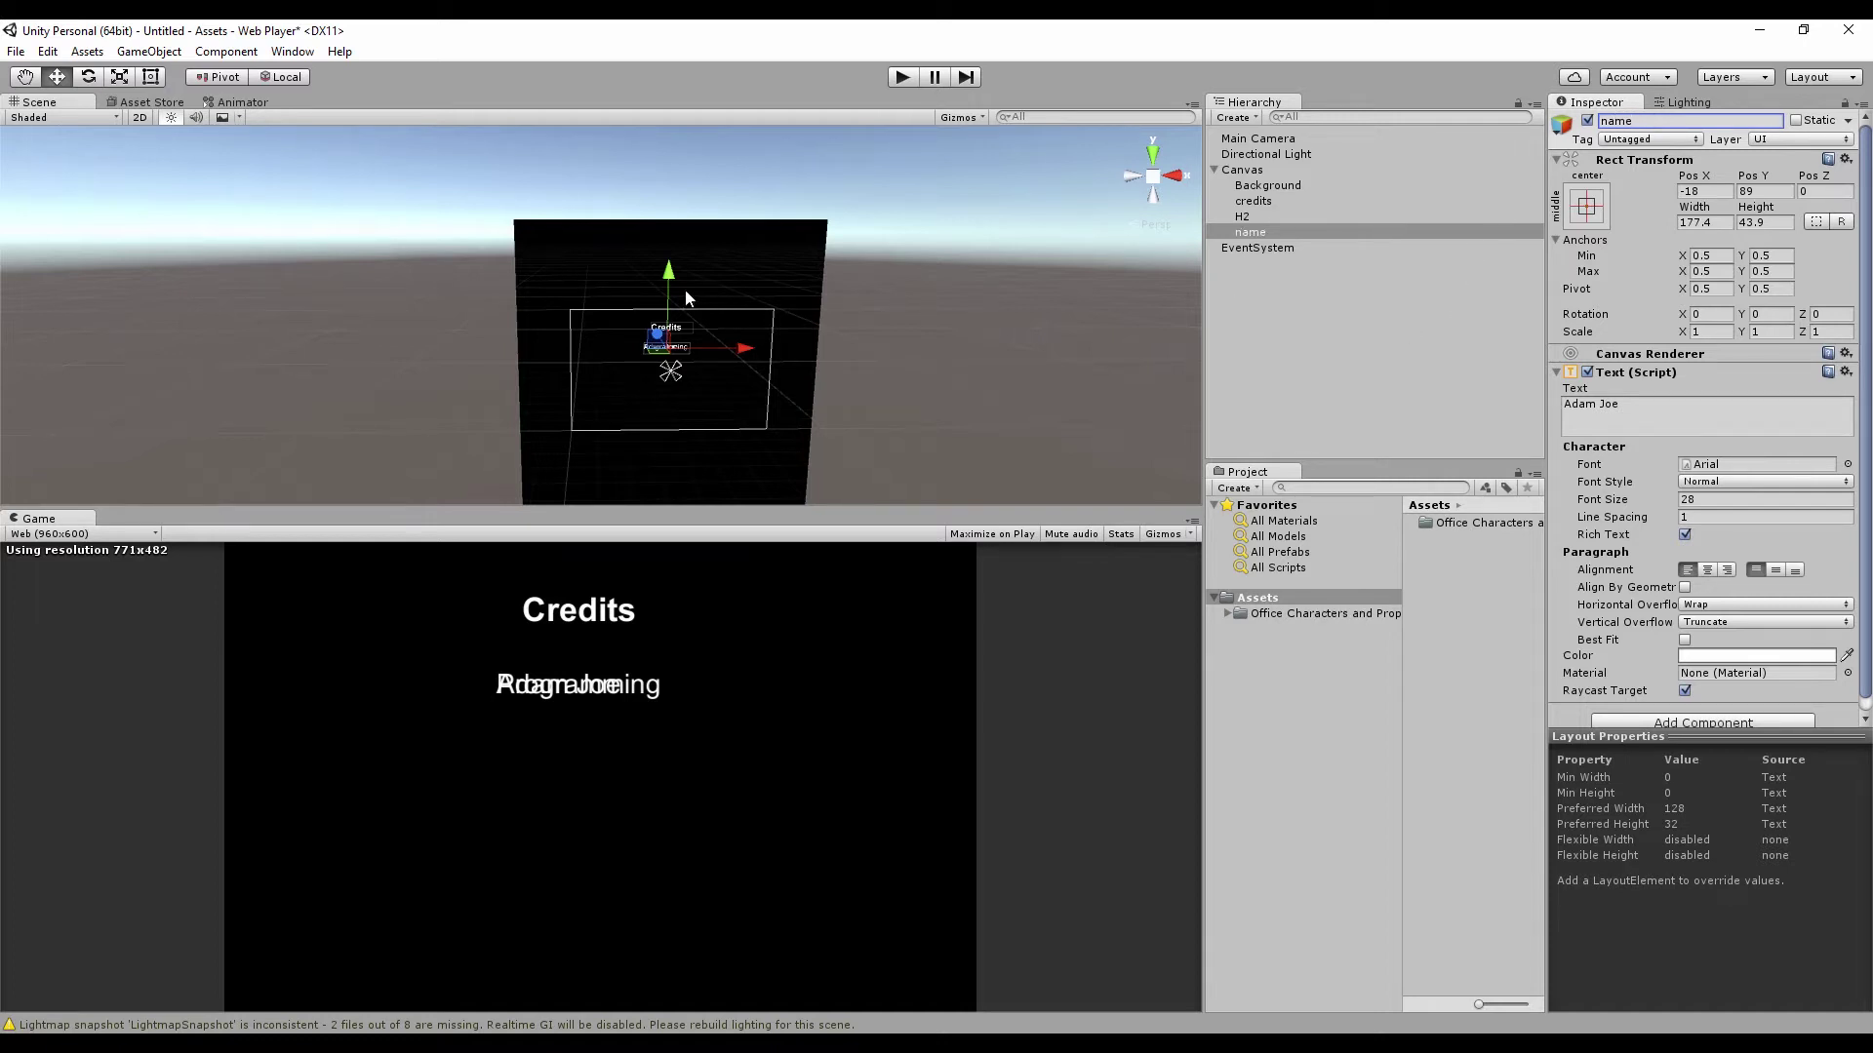
left_click_drag(673, 278, 669, 293)
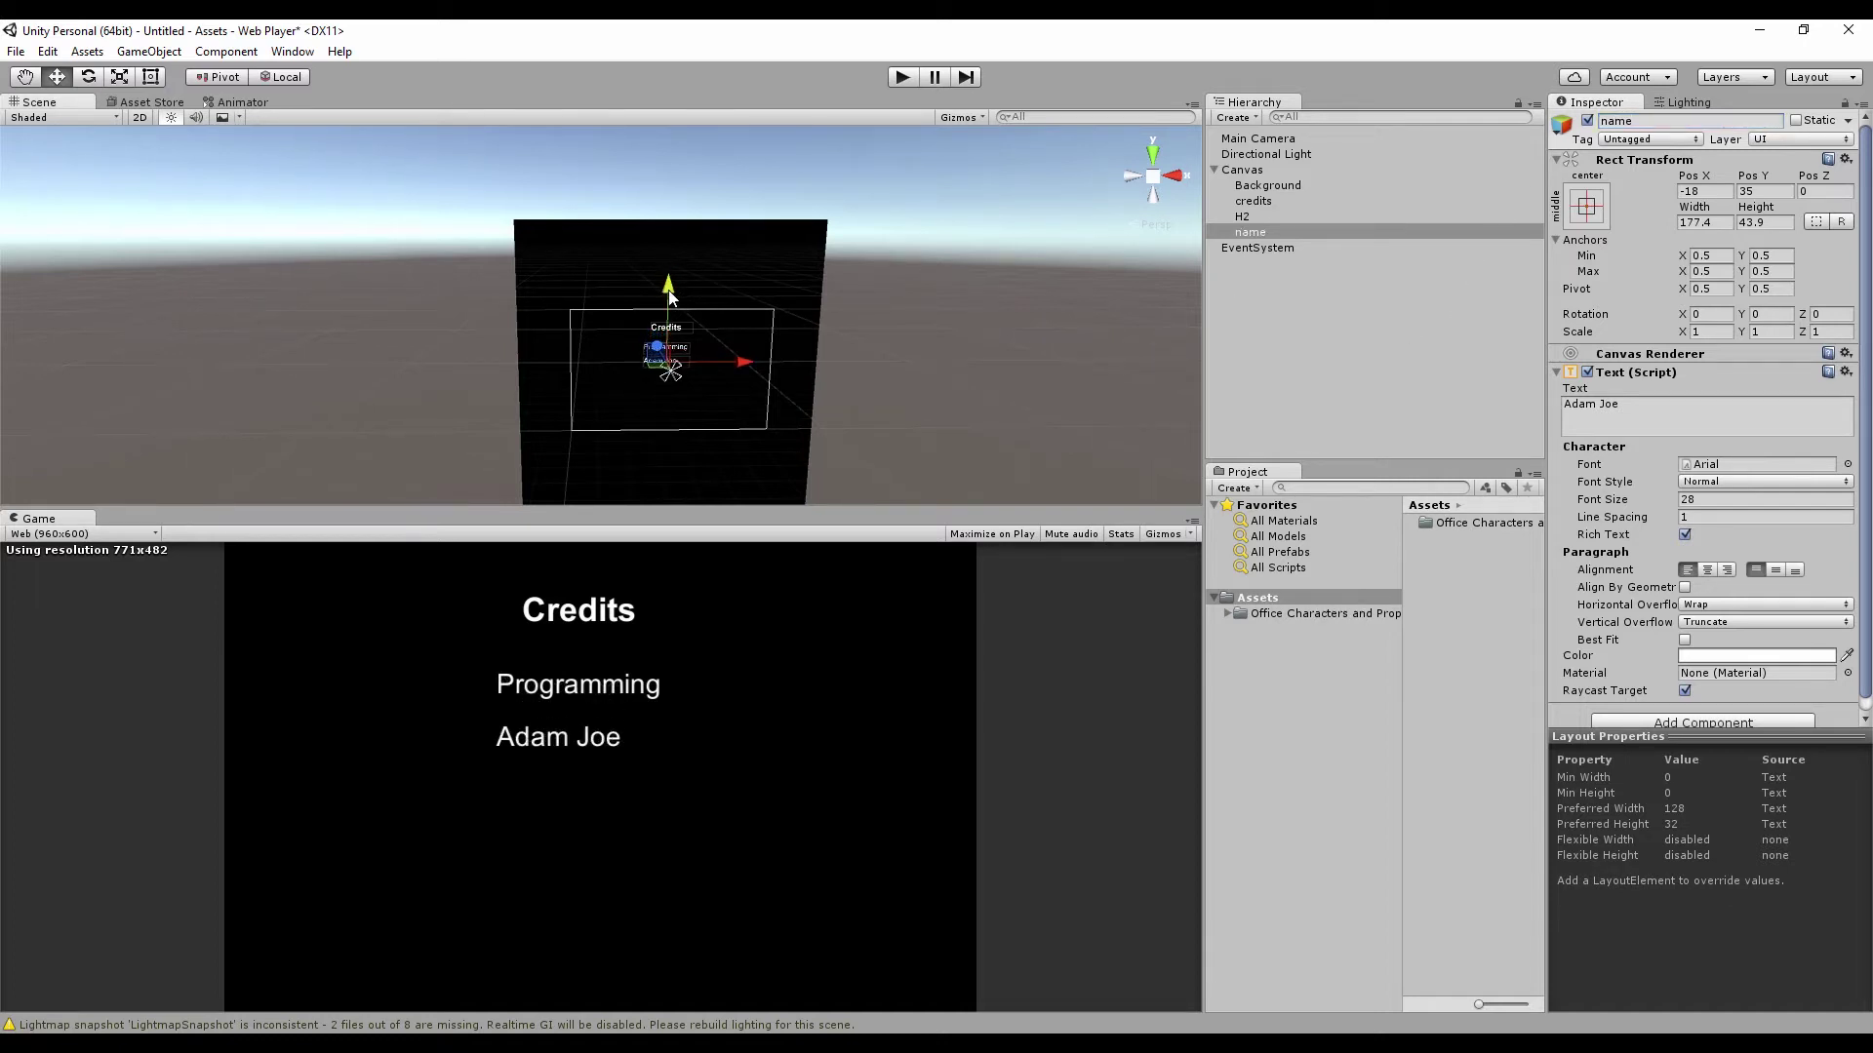
left_click_drag(739, 366, 747, 359)
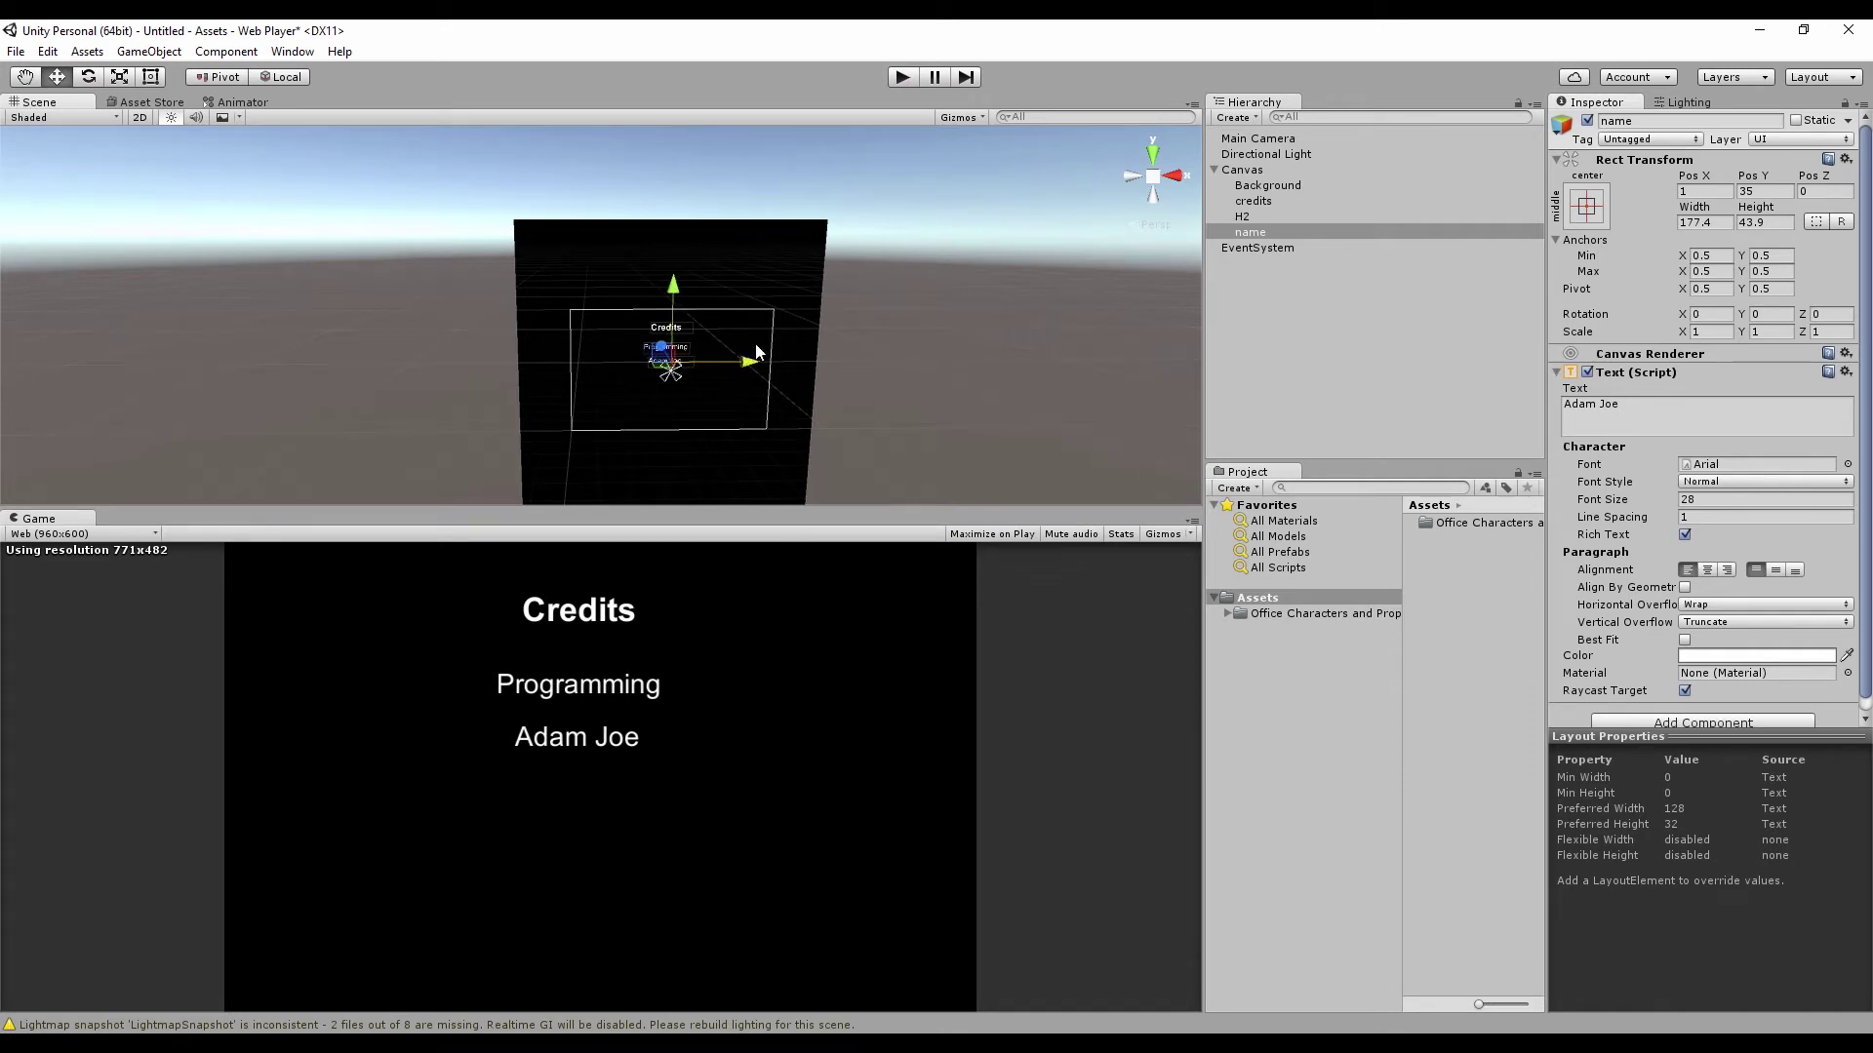
Retype the H2 heading as PROGRAMMING, widen its box to 229.4 and recentre it at X -10.
left_click(1242, 215)
left_click(1657, 421)
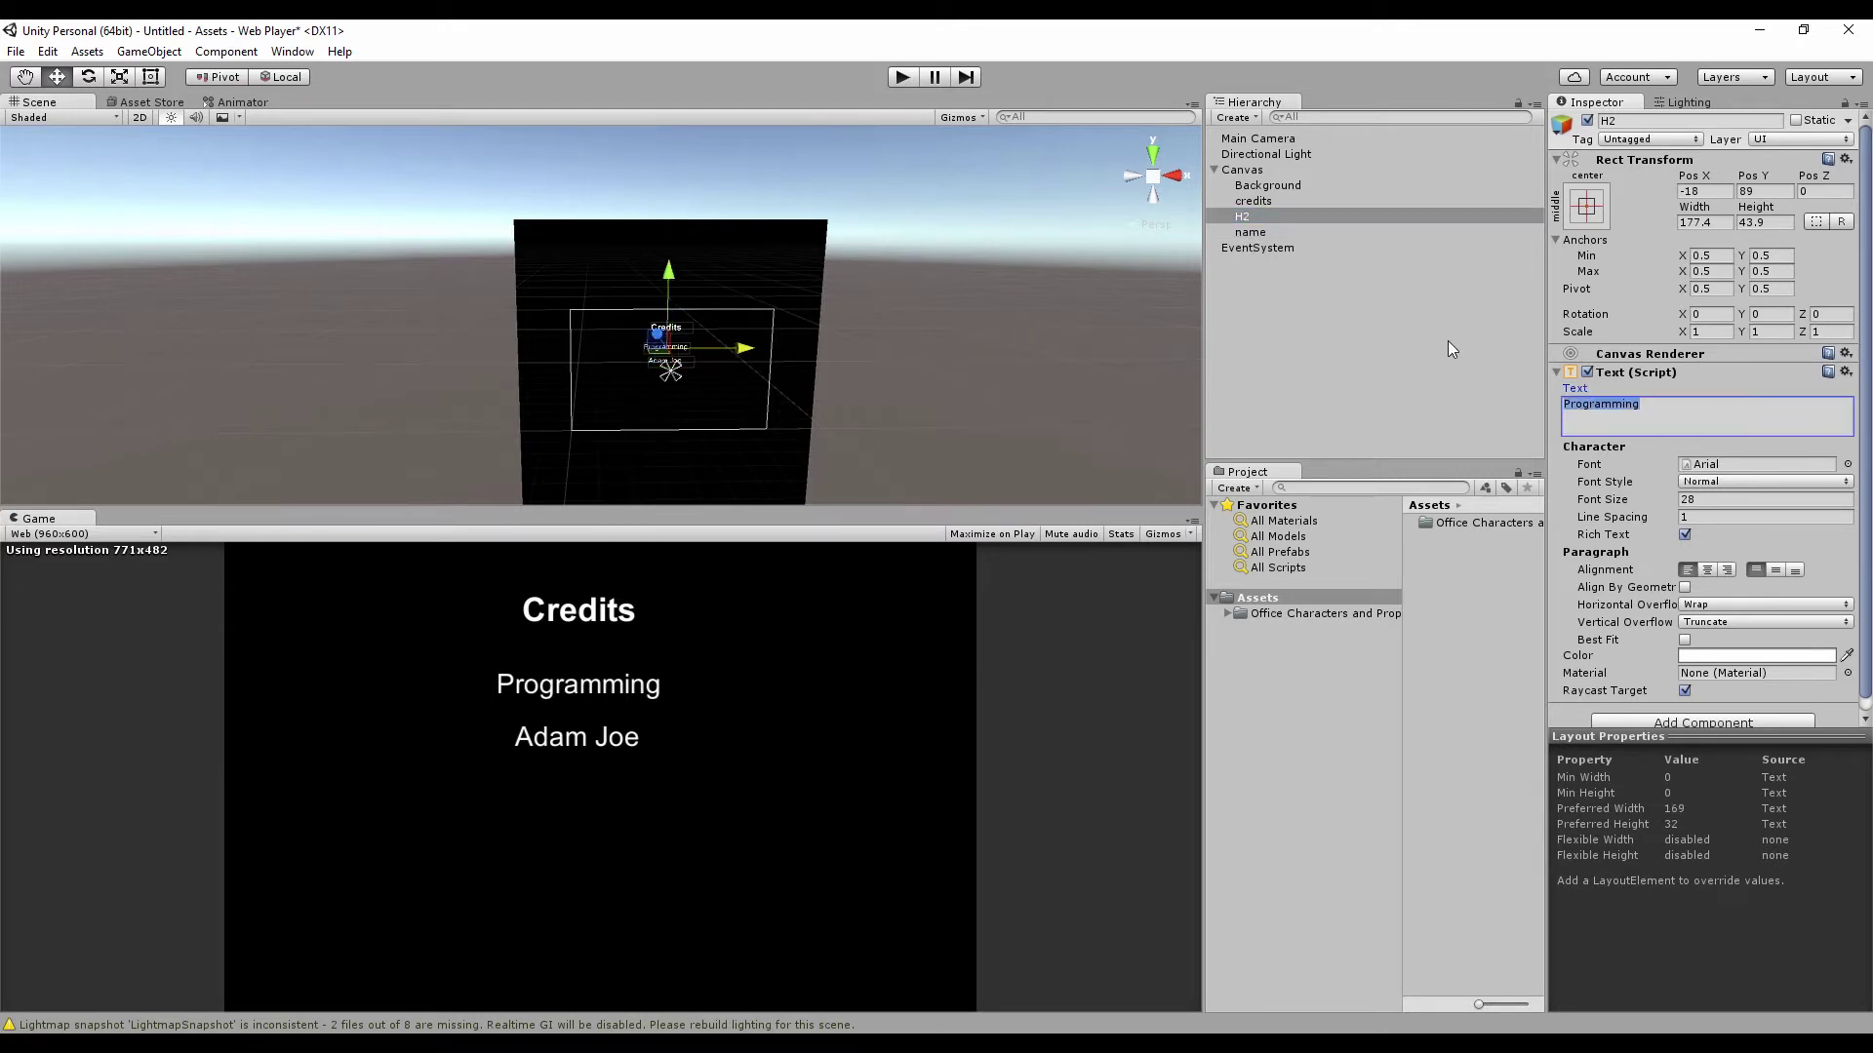
type("PROGRAMMING")
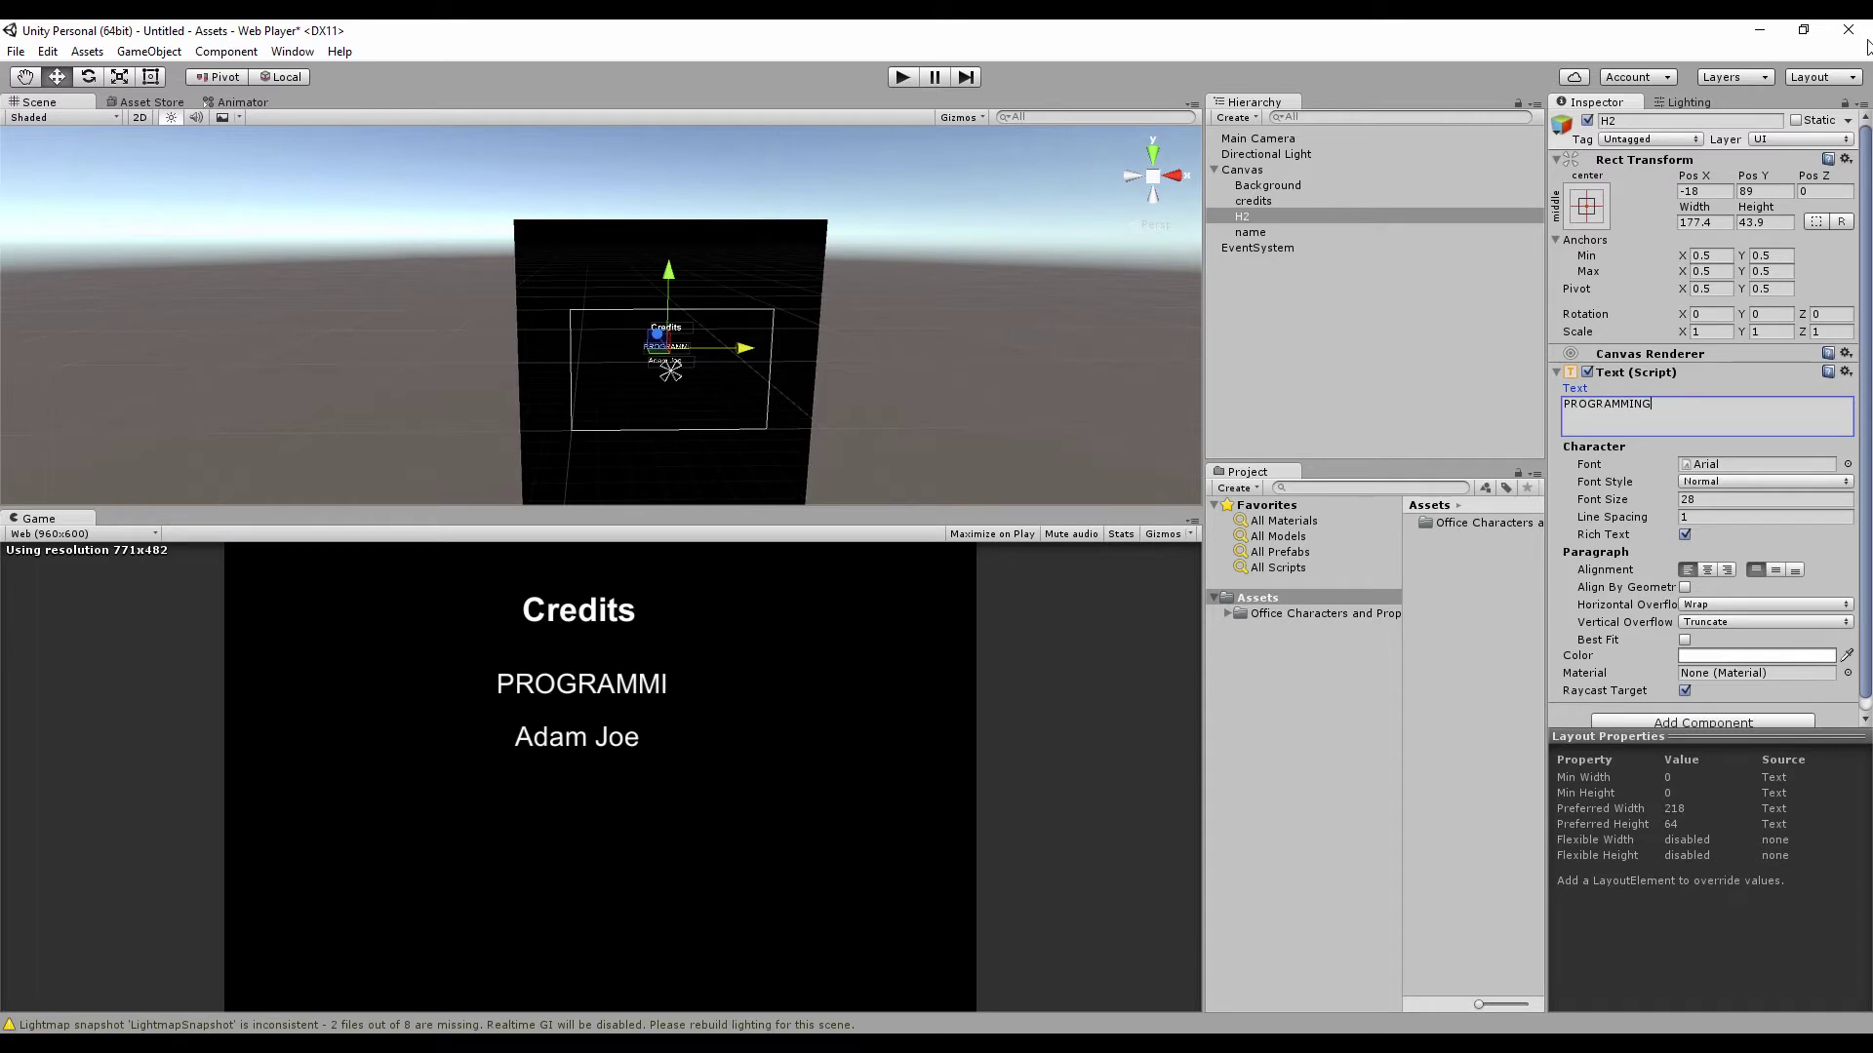
left_click_drag(1696, 206, 1834, 193)
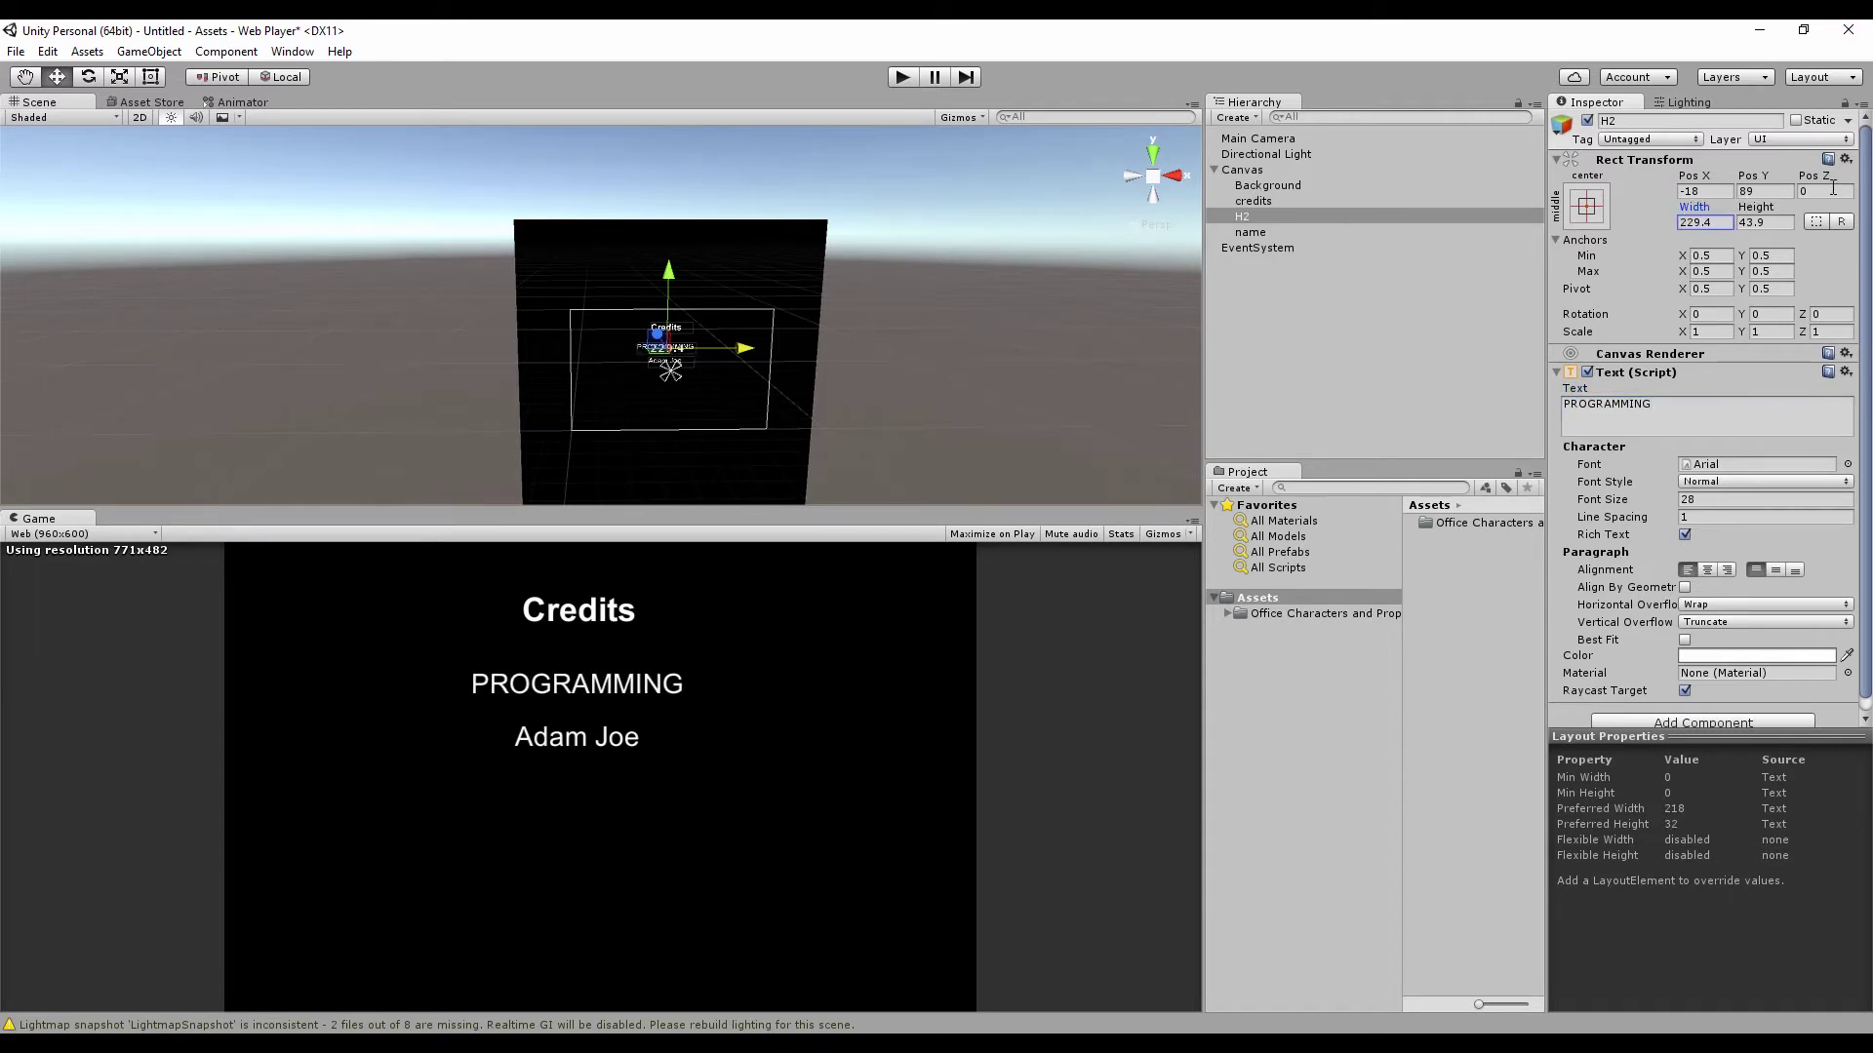
left_click_drag(748, 348, 750, 354)
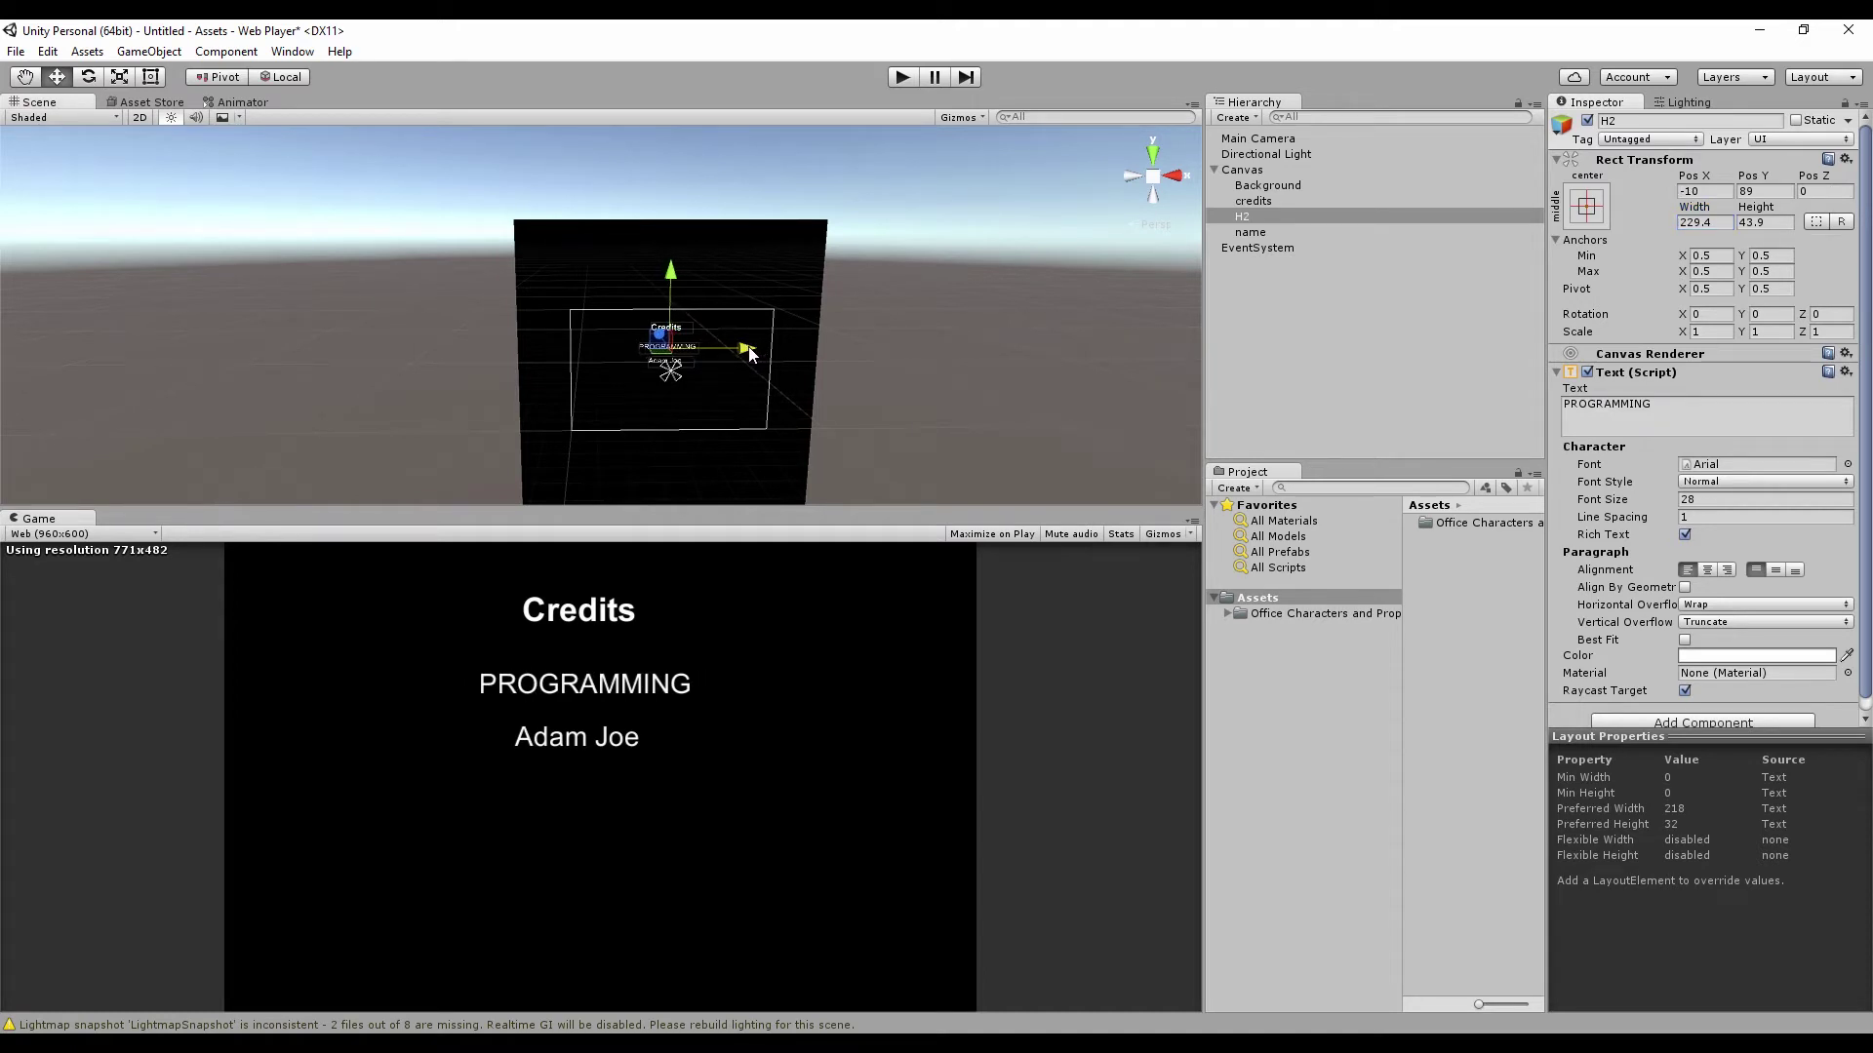
Retype the title as CREDITS and shift it left to X -19.
left_click(1254, 203)
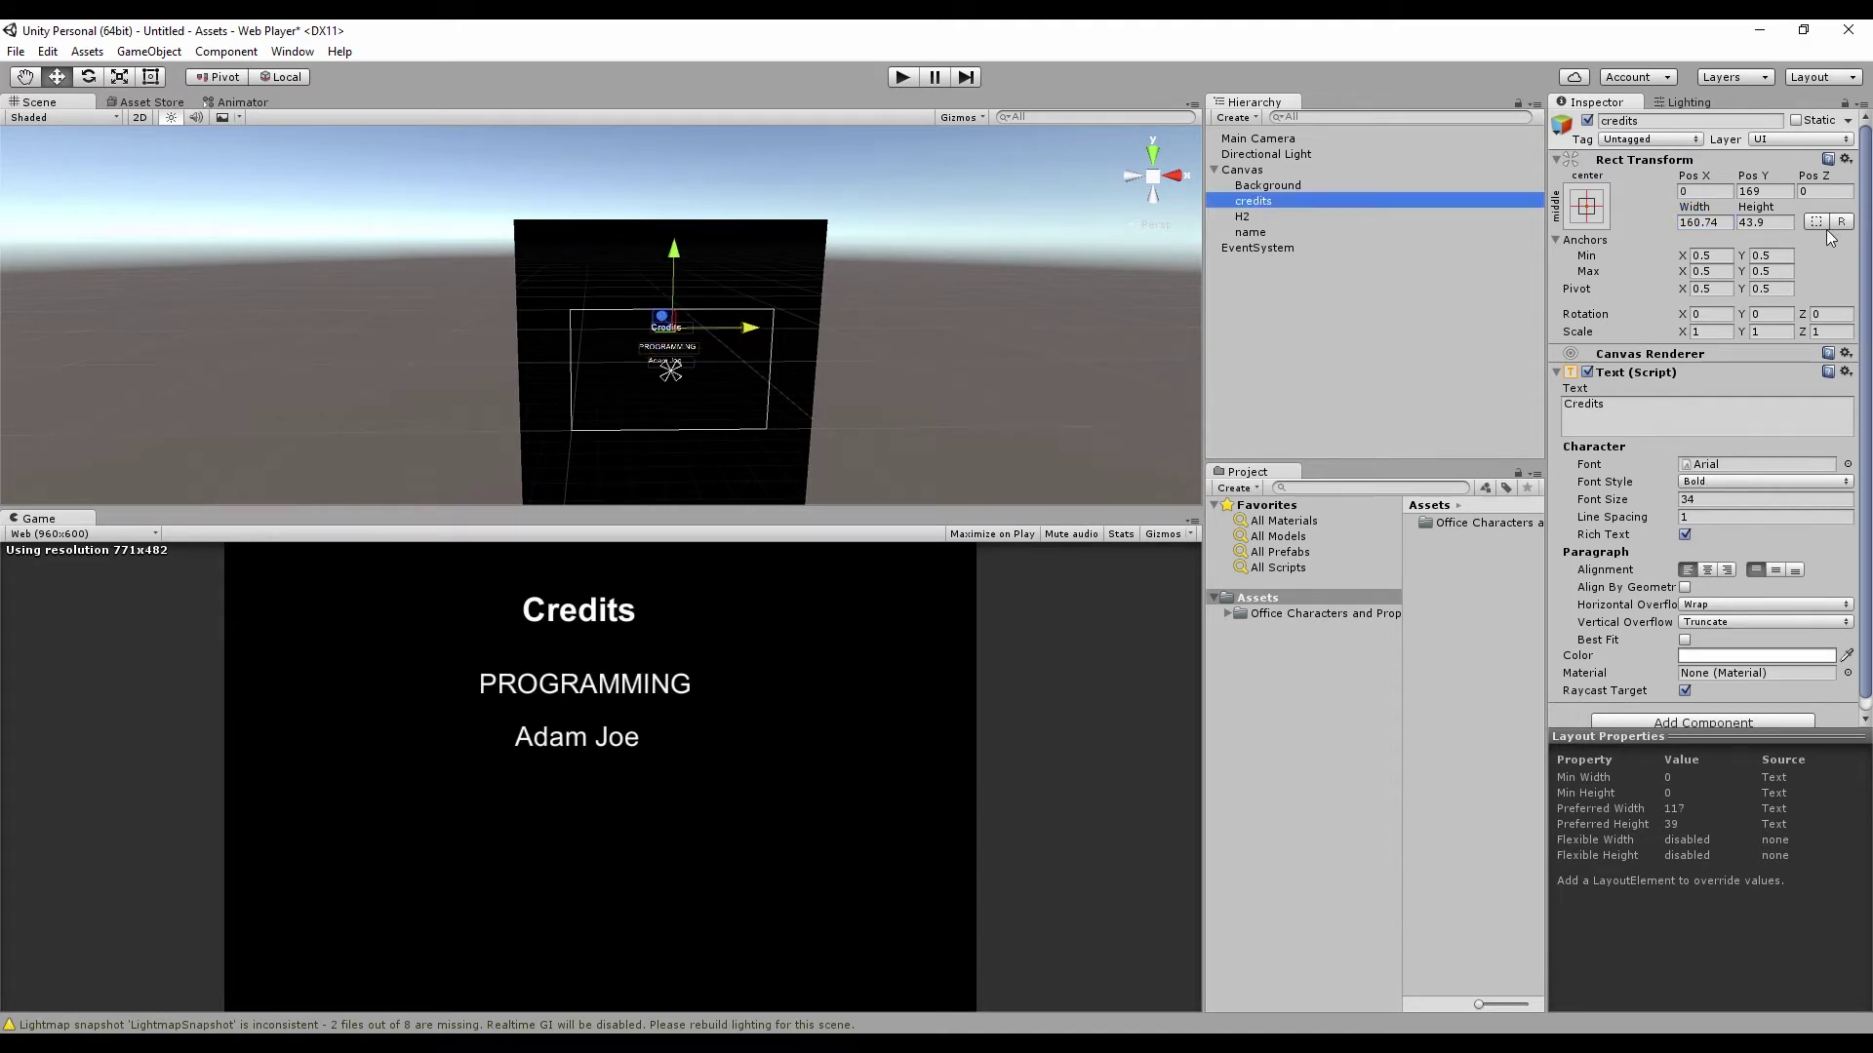
left_click(1630, 410)
type("CREDITS")
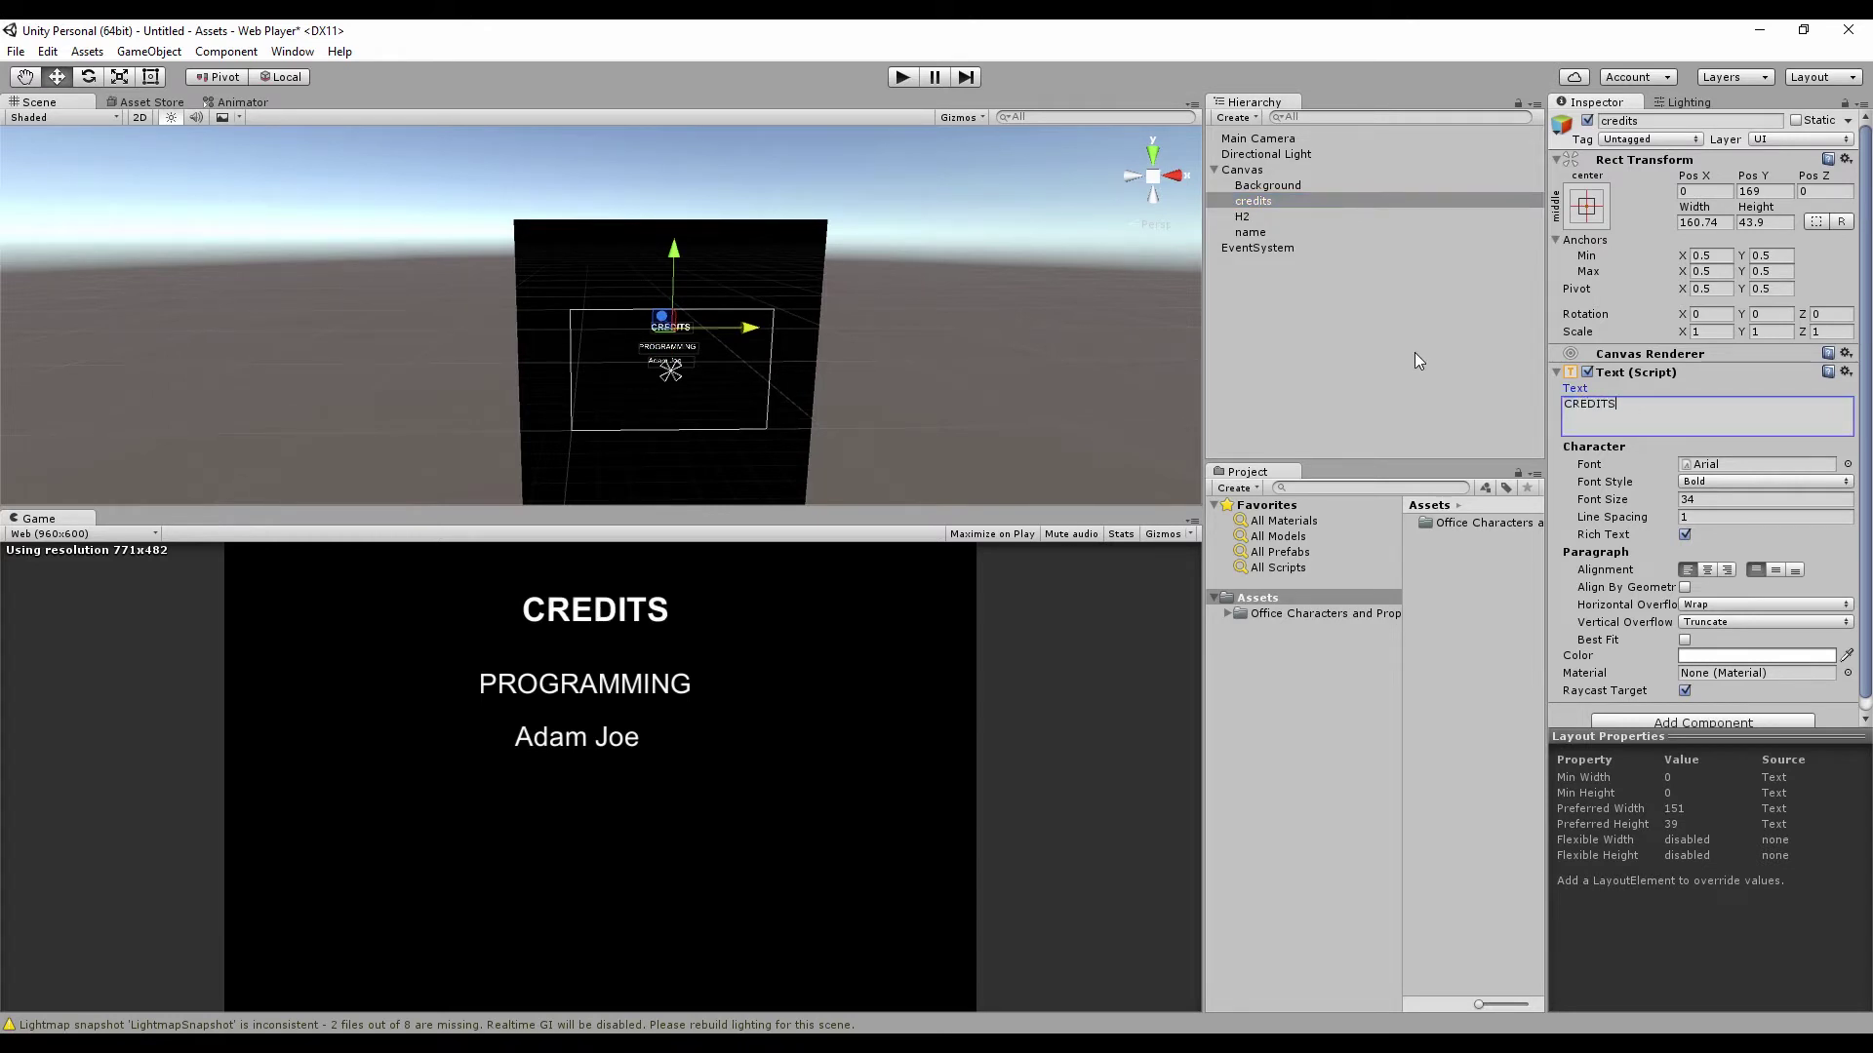
left_click_drag(751, 327, 737, 327)
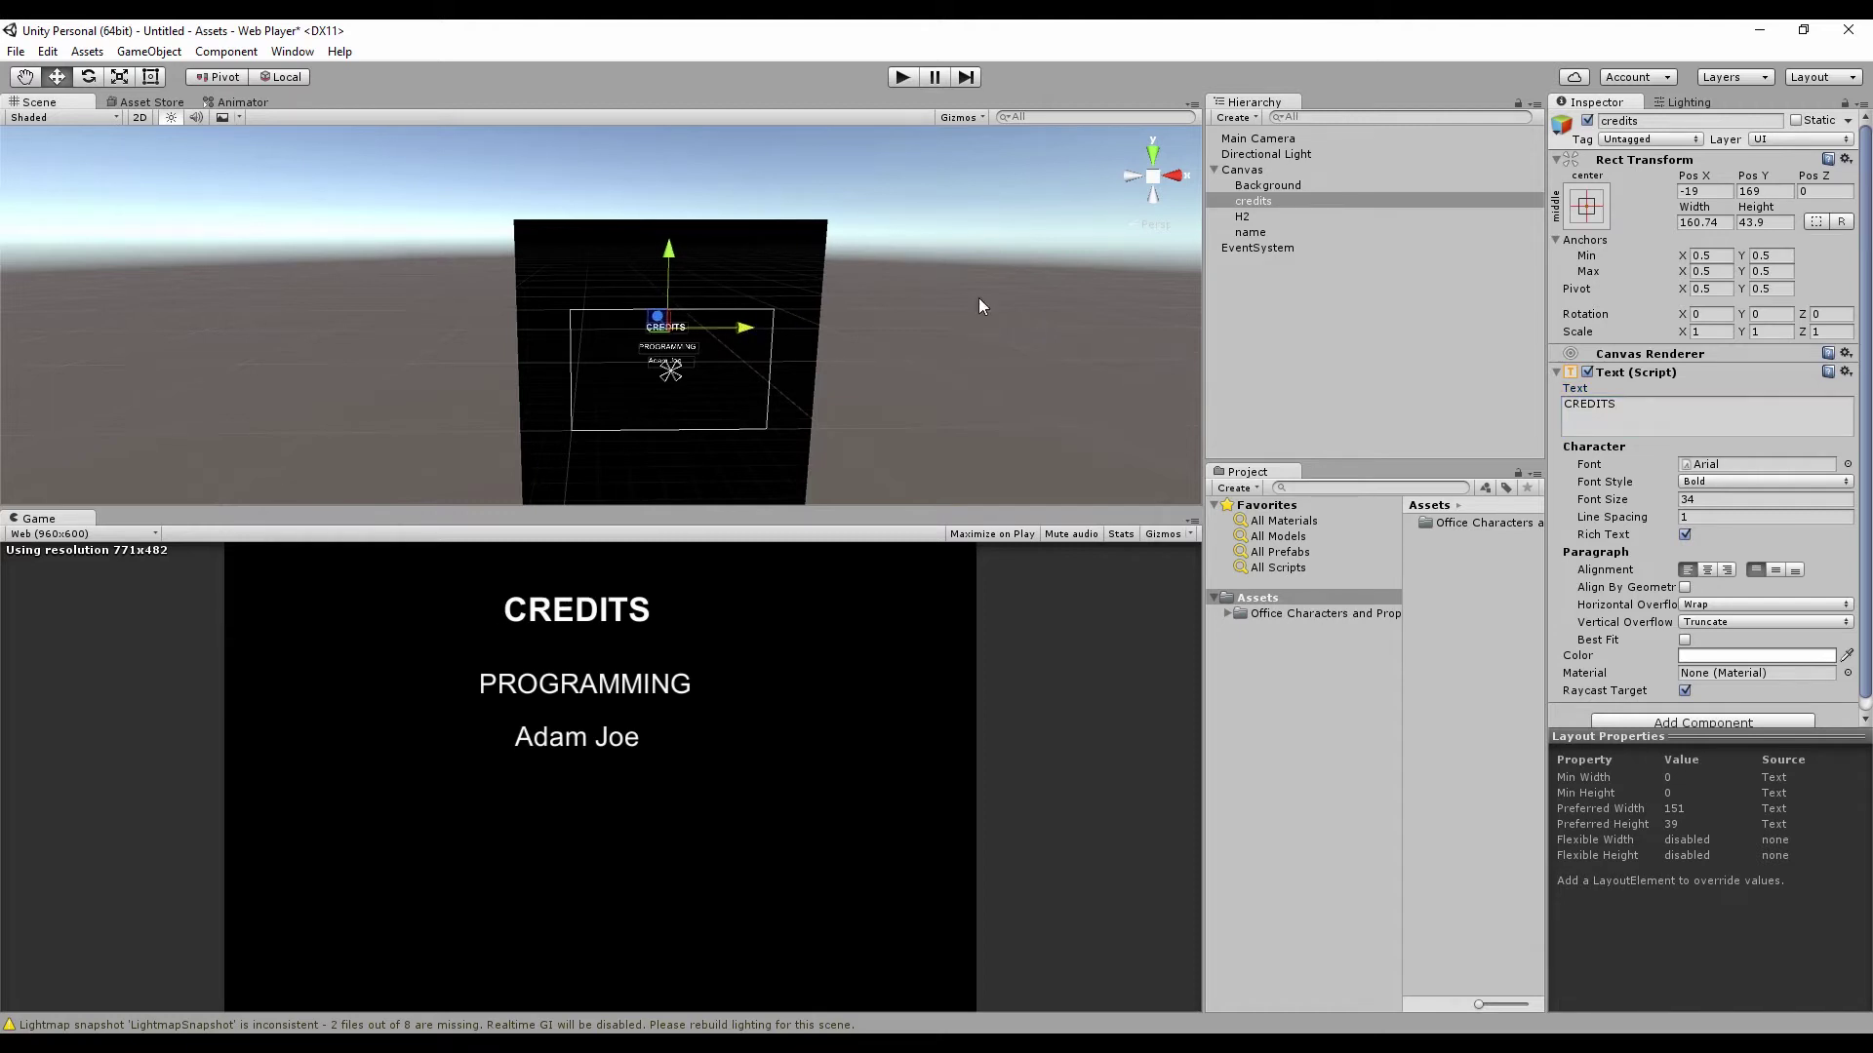
left_click(1247, 232)
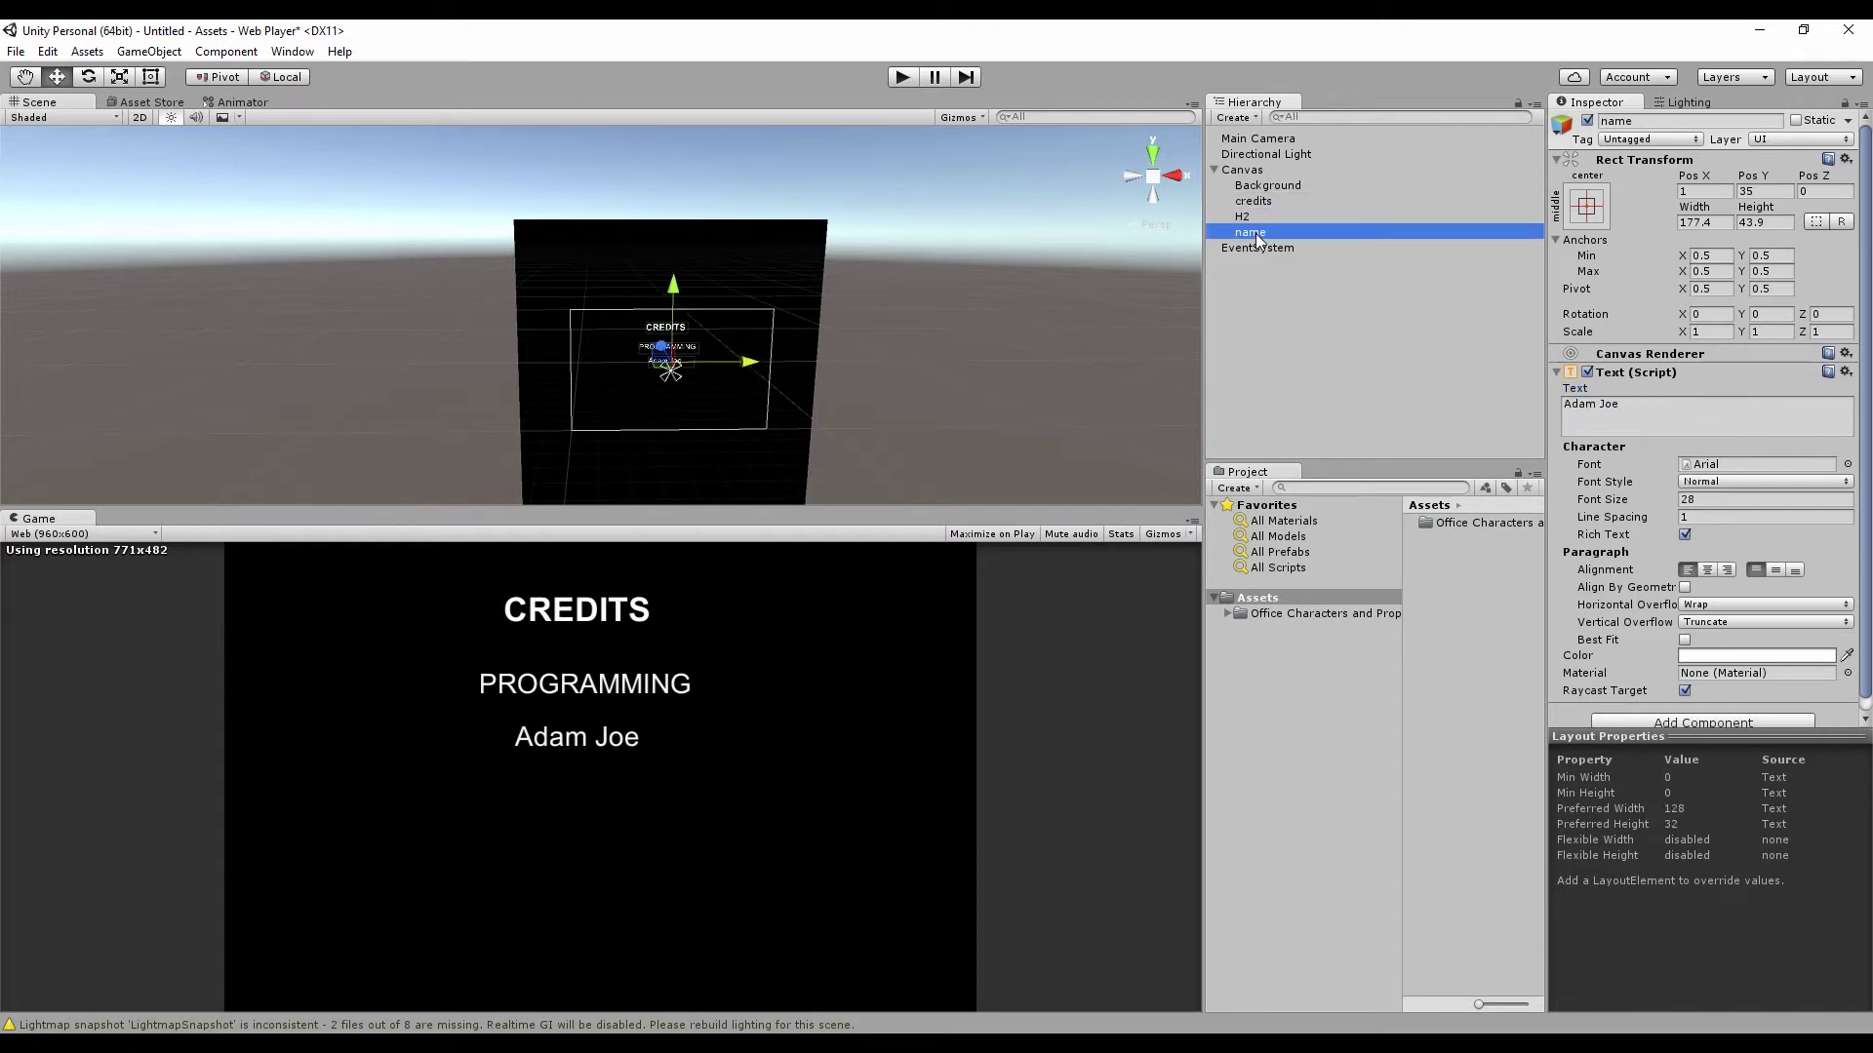
Duplicate the H2 heading and name lines, ordering name (1) right after H2 (1).
left_click(1249, 217, "ctrl")
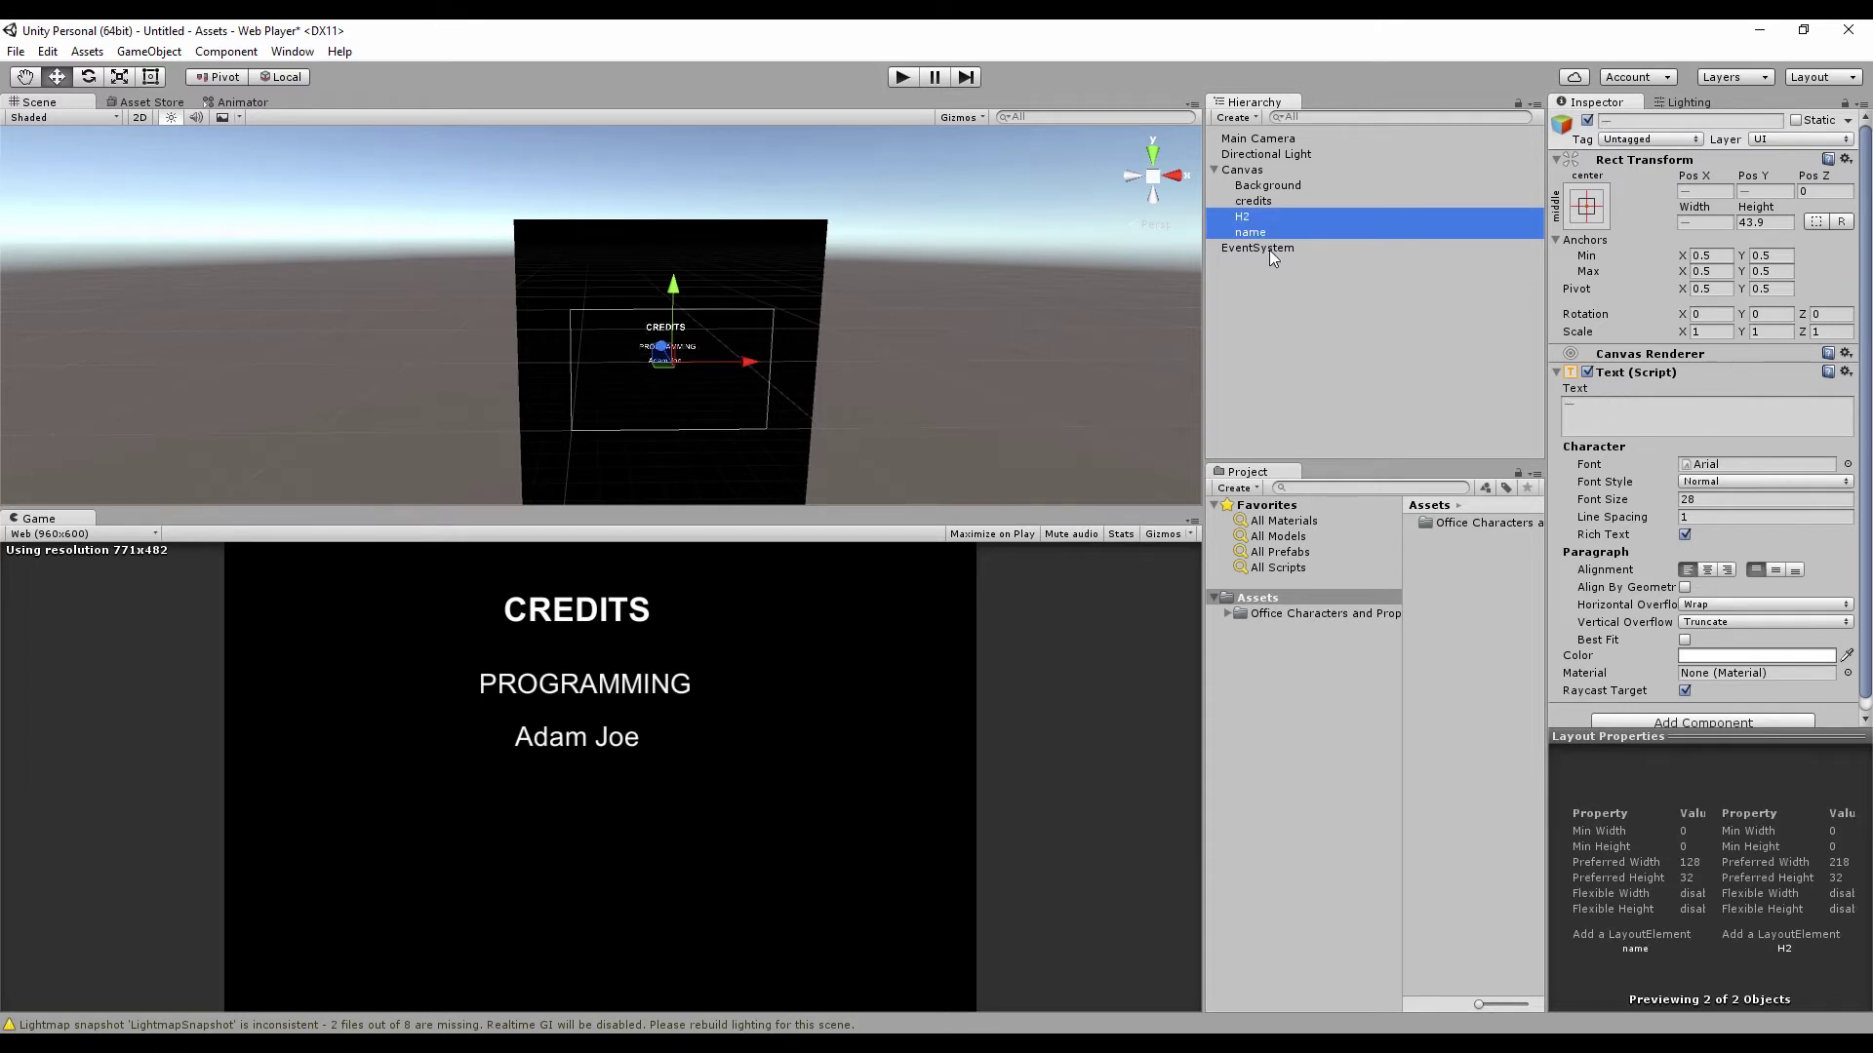
key("ctrl+d")
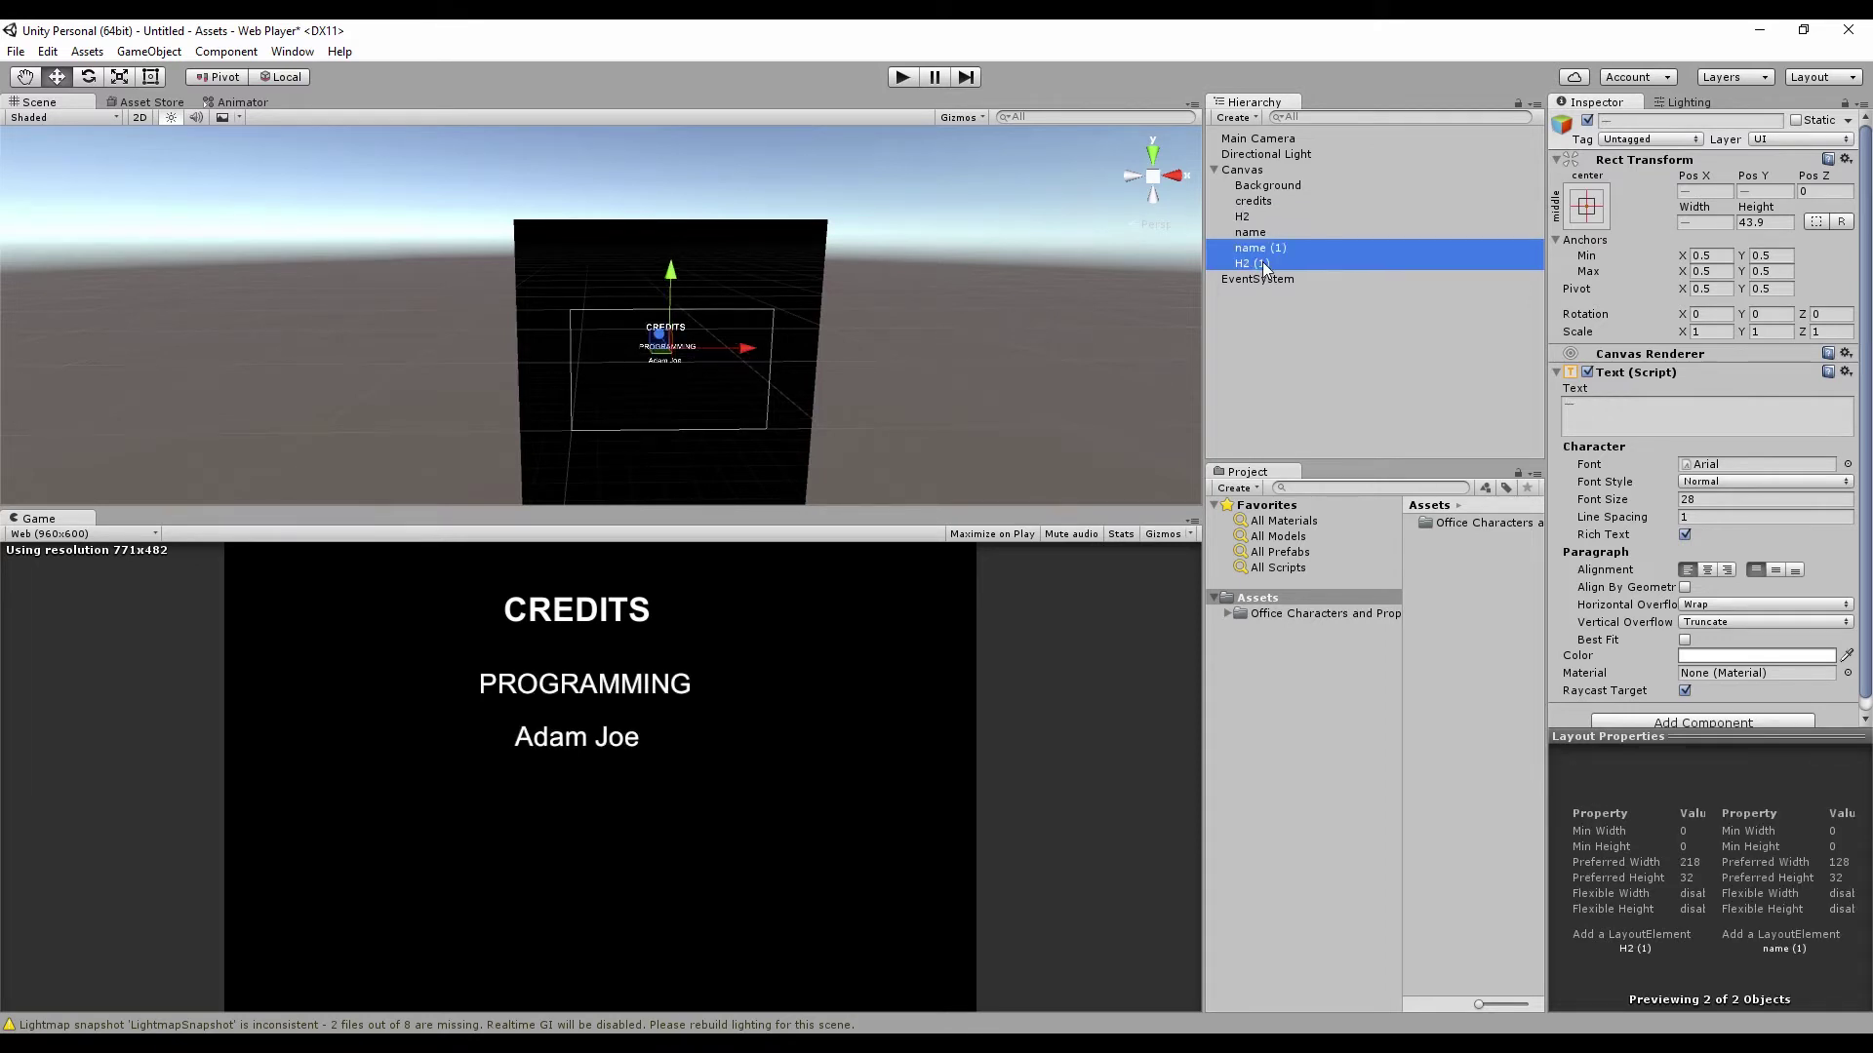
left_click(1256, 257)
mouse_move(1261, 245)
left_mouse_down()
mouse_move(1263, 268)
mouse_move(1261, 250)
left_mouse_up()
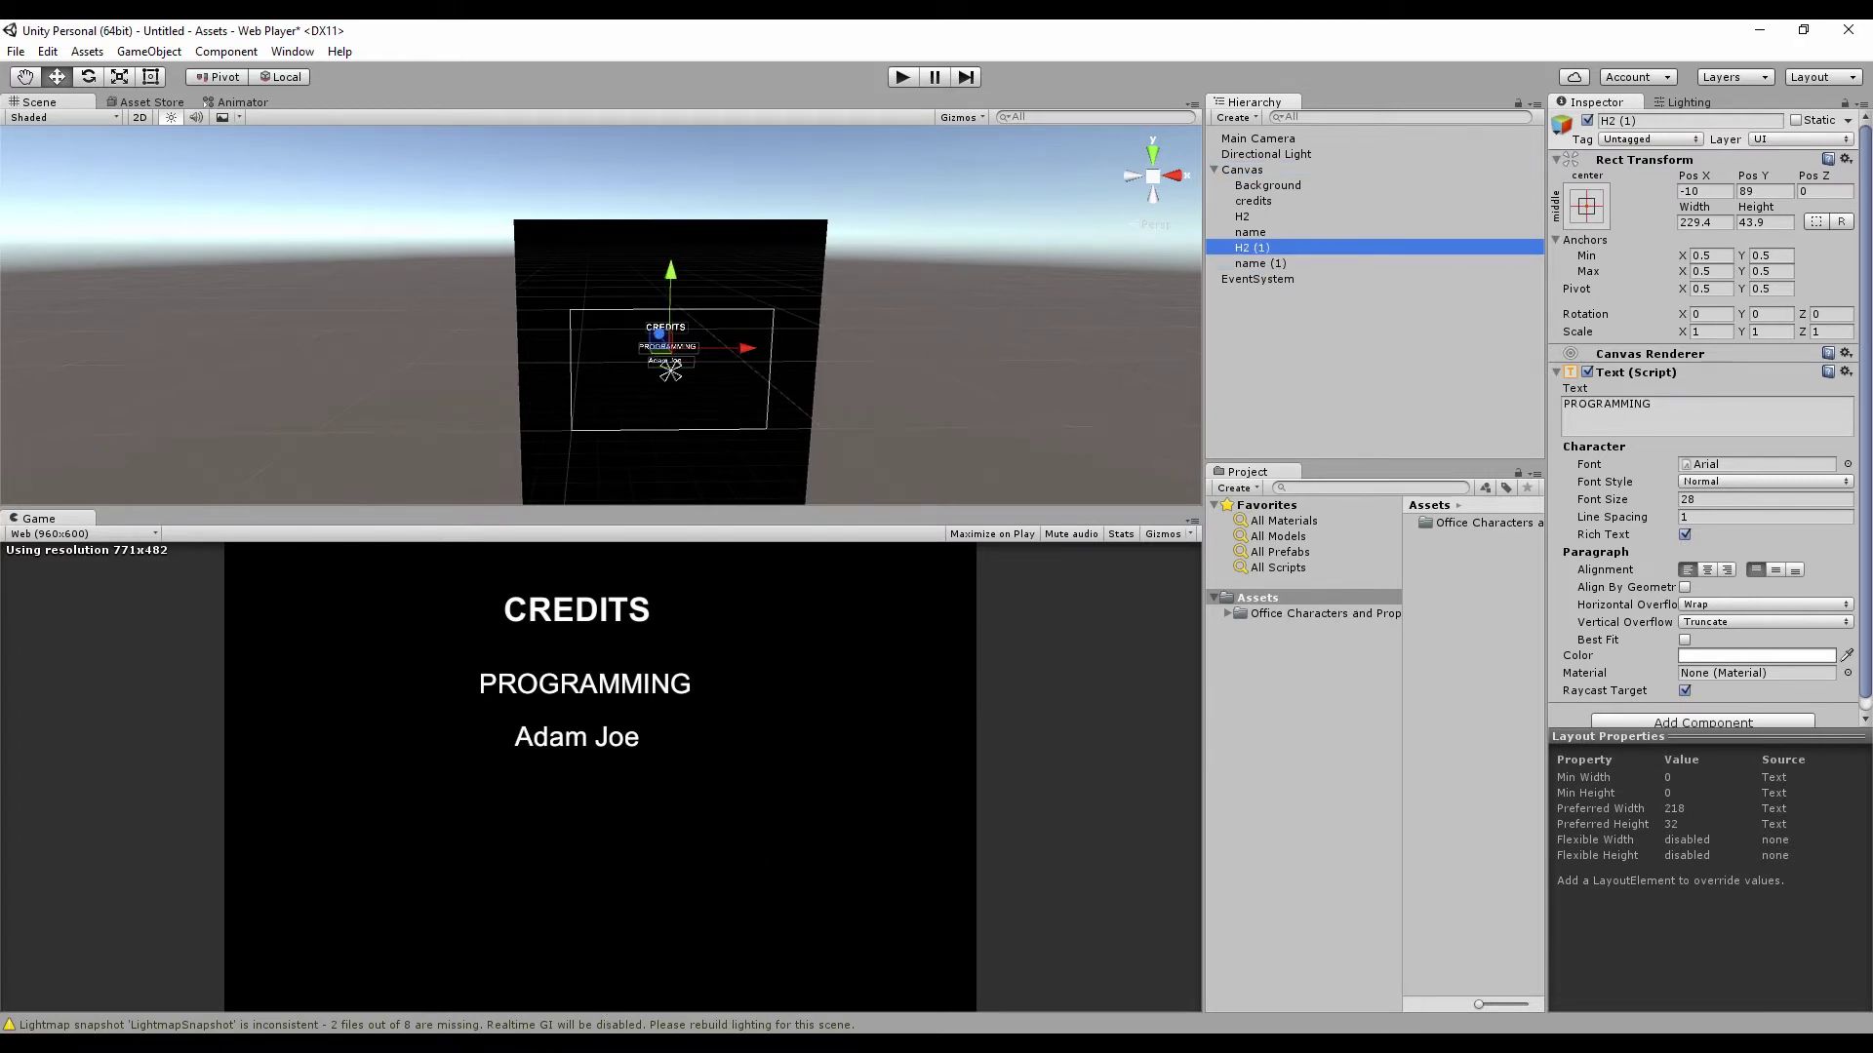
Change the H2 (1) heading text to ARTS/GRAPHICS.
mouse_move(499, 1052)
key("alt+Tab")
left_click_drag(381, 654, 180, 648)
left_click(1693, 411)
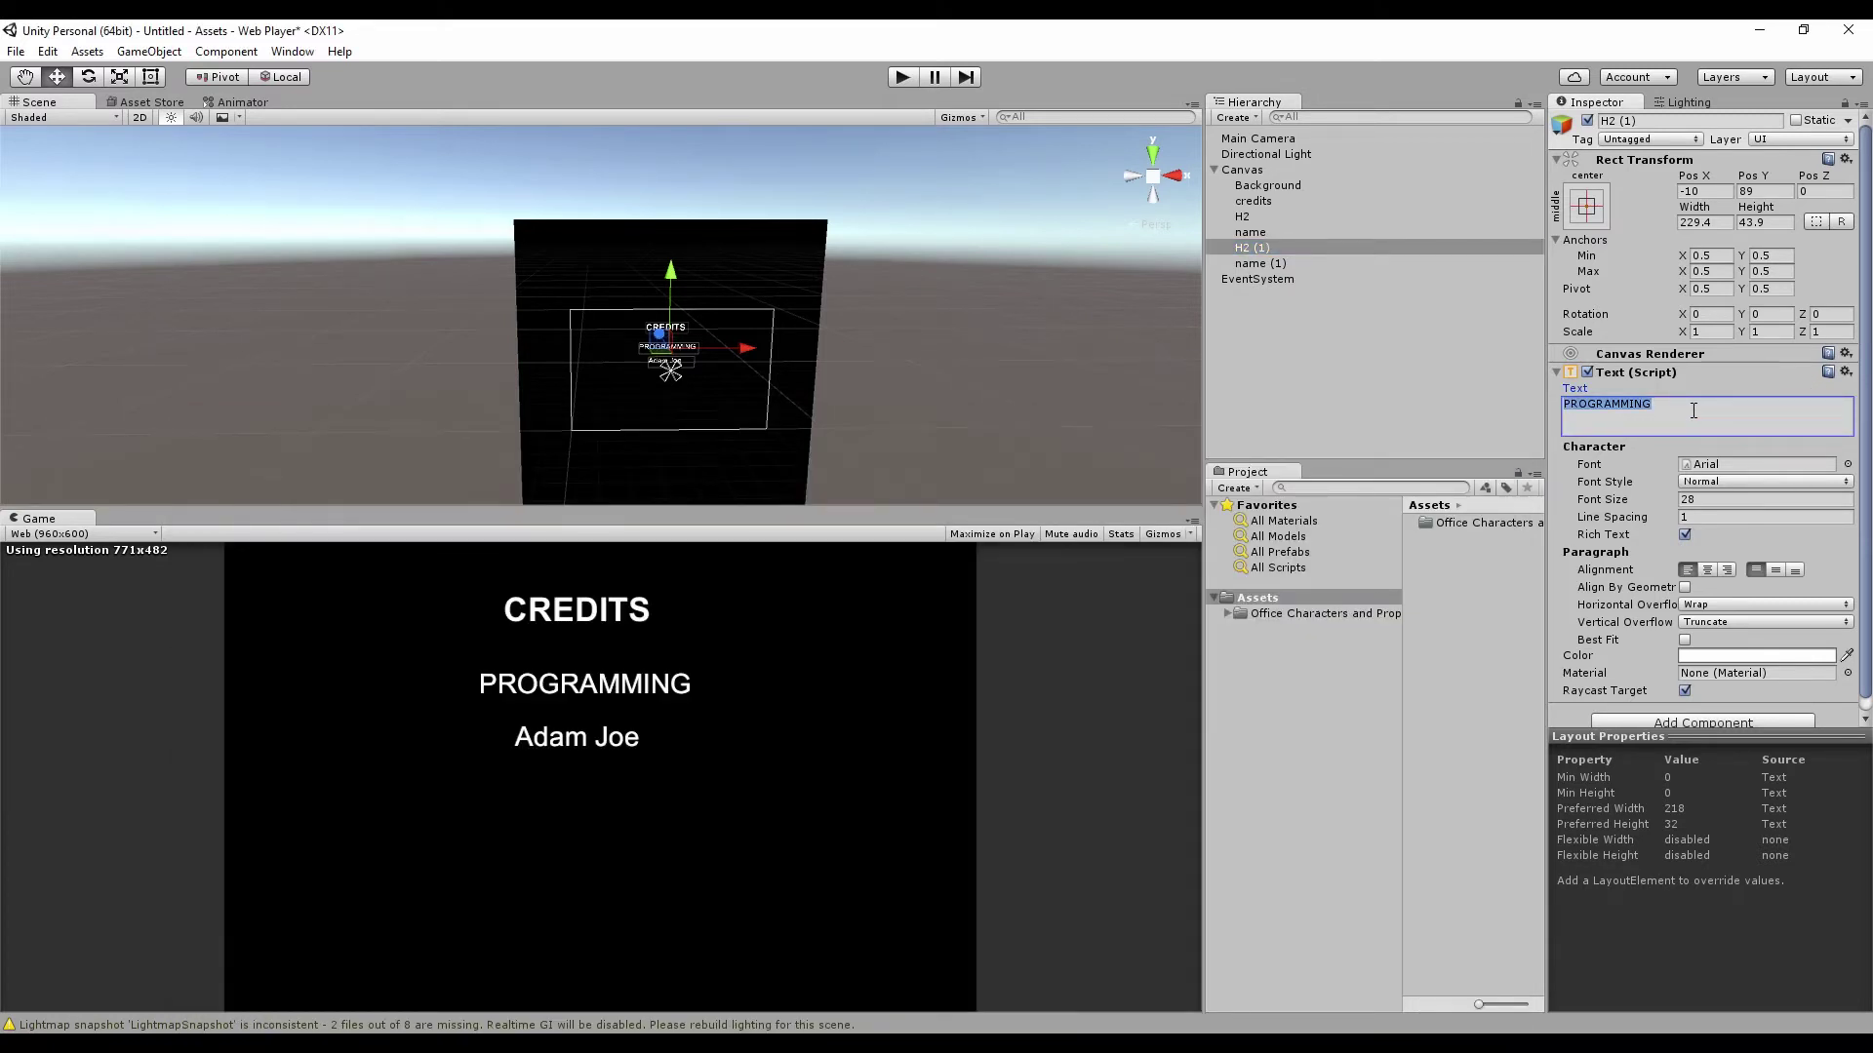
type("arts/graphics")
key("ctrl+a")
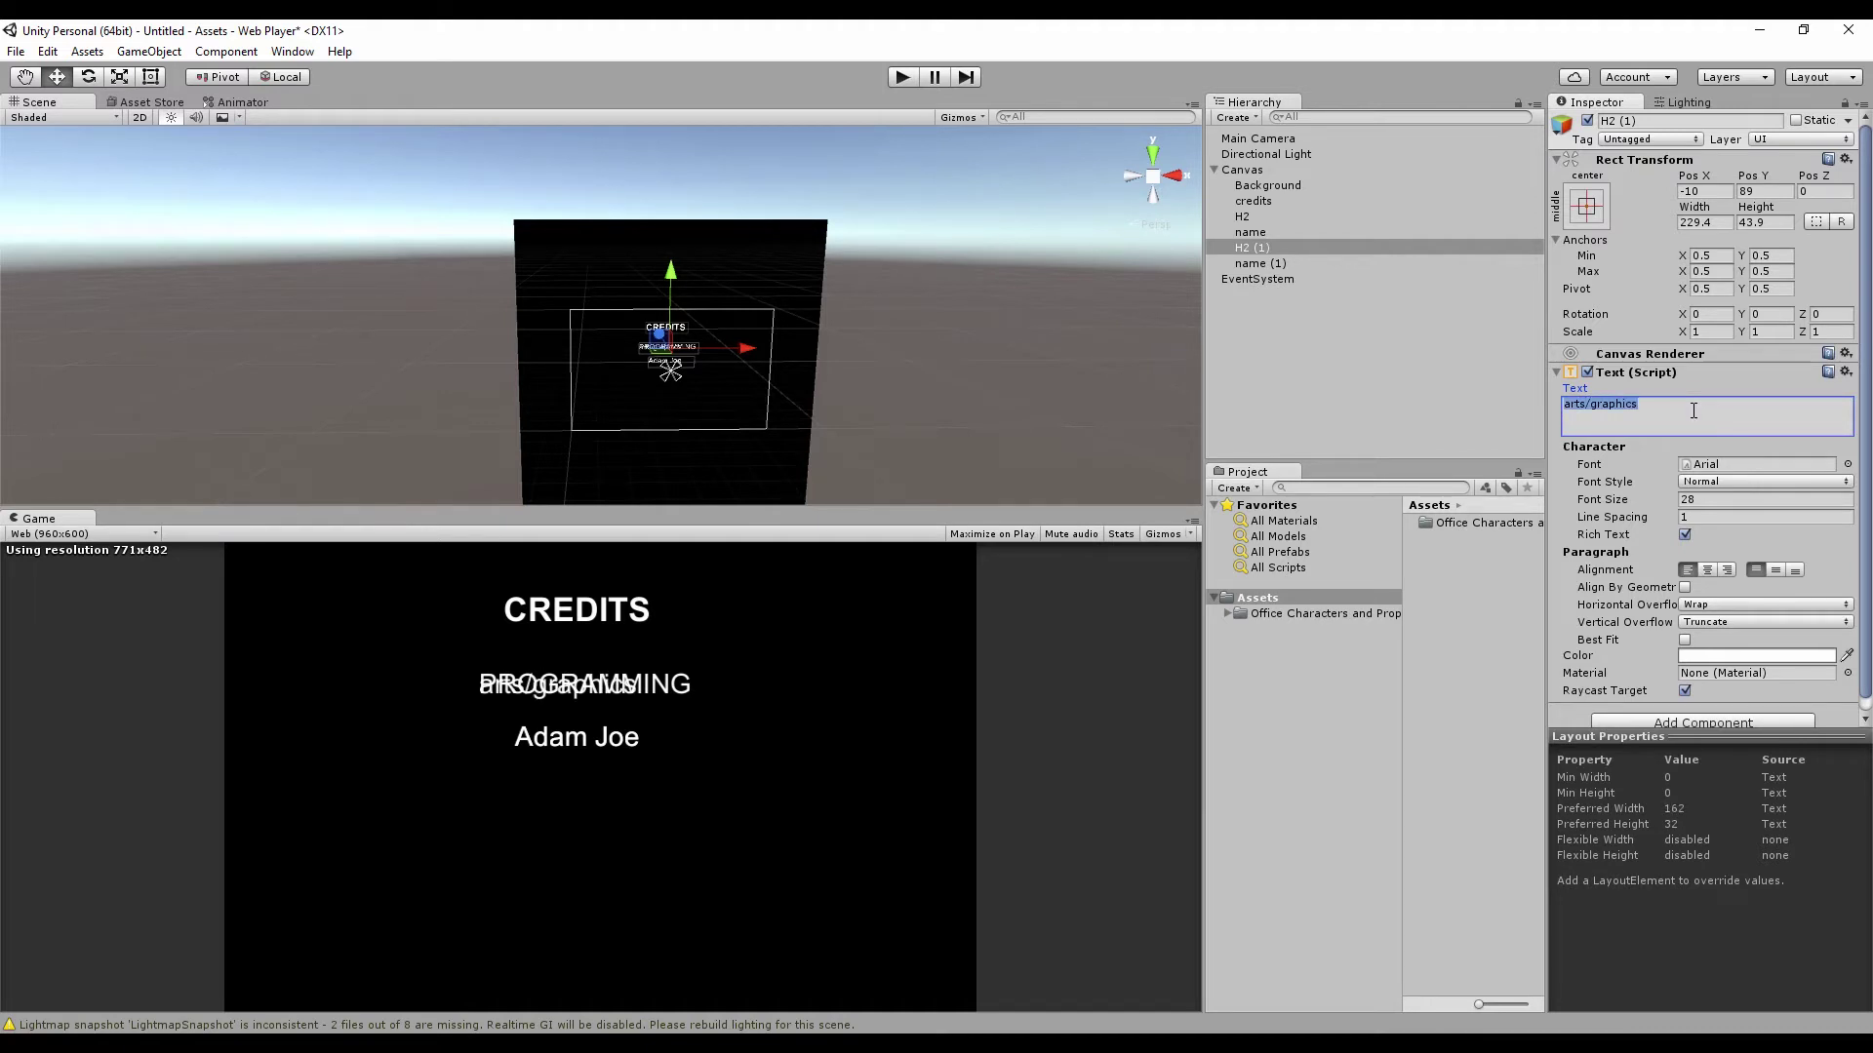
type("ARTS/GRAPHICS")
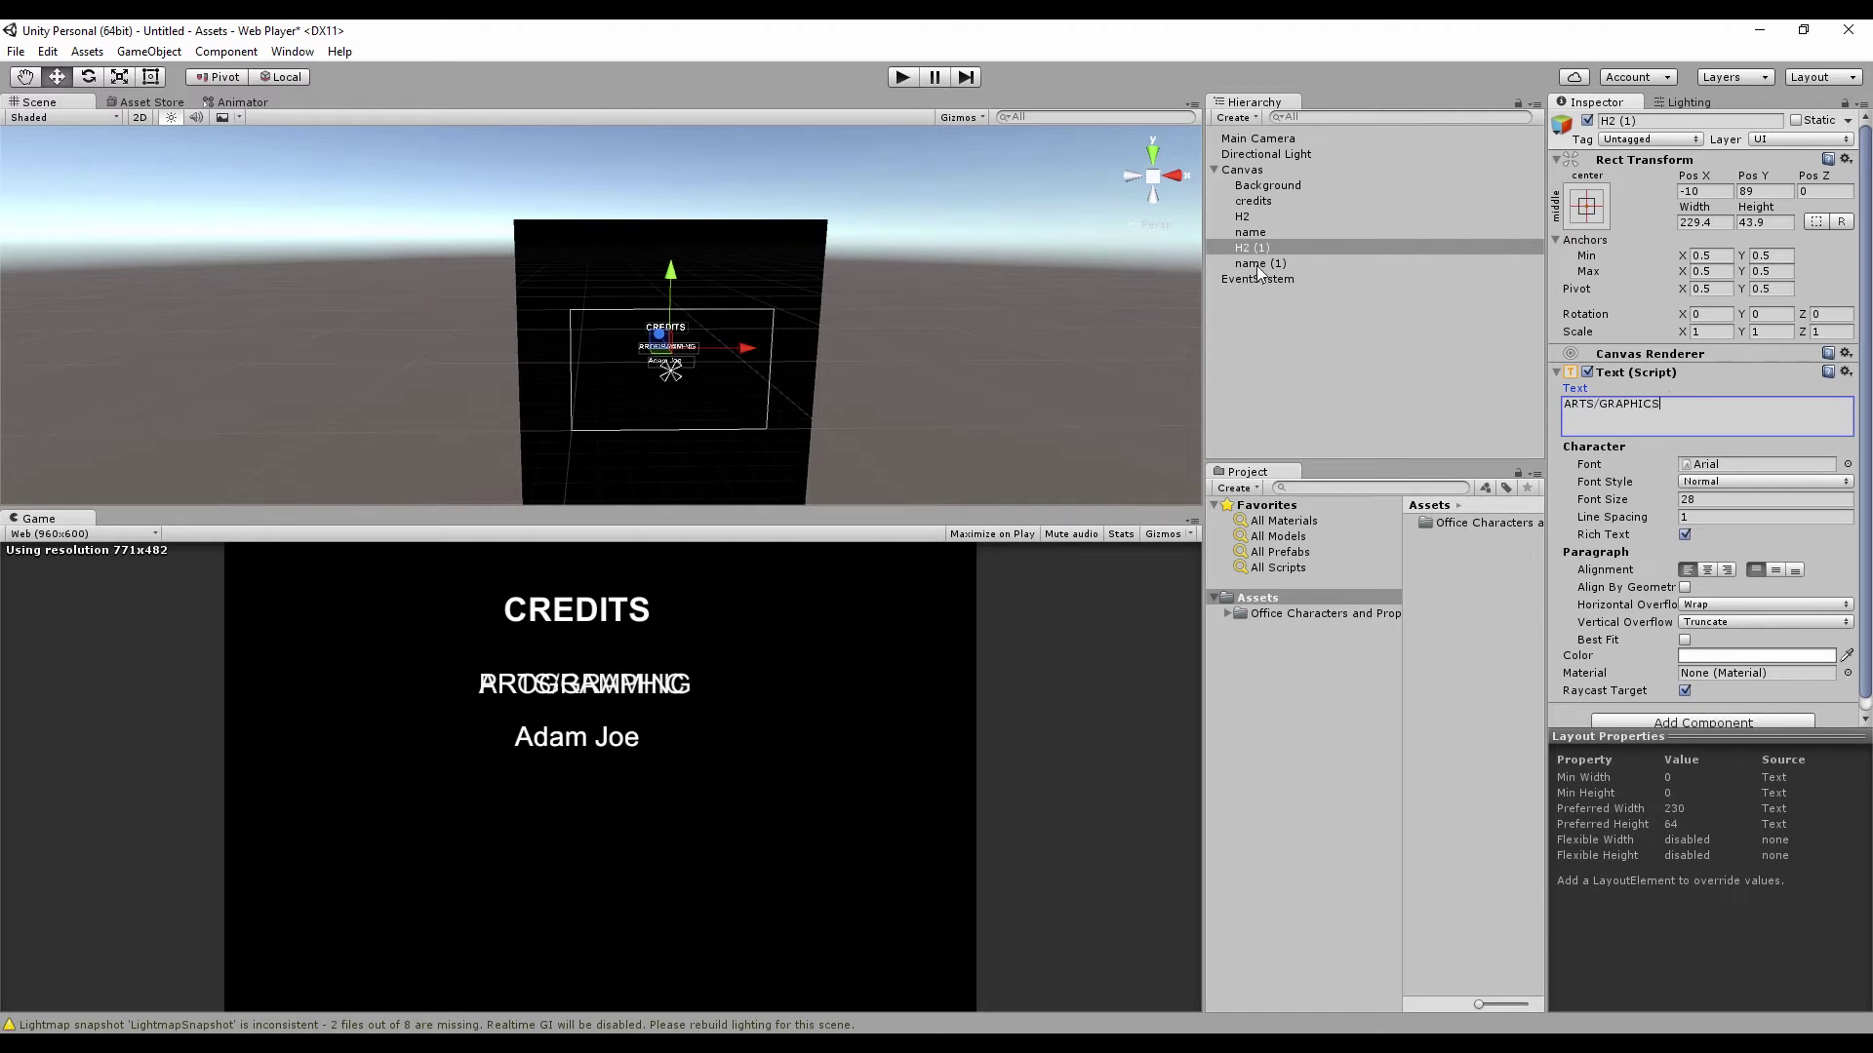
Replace name (1)'s text with the artist's name copied from Notepad.
left_click(1270, 262)
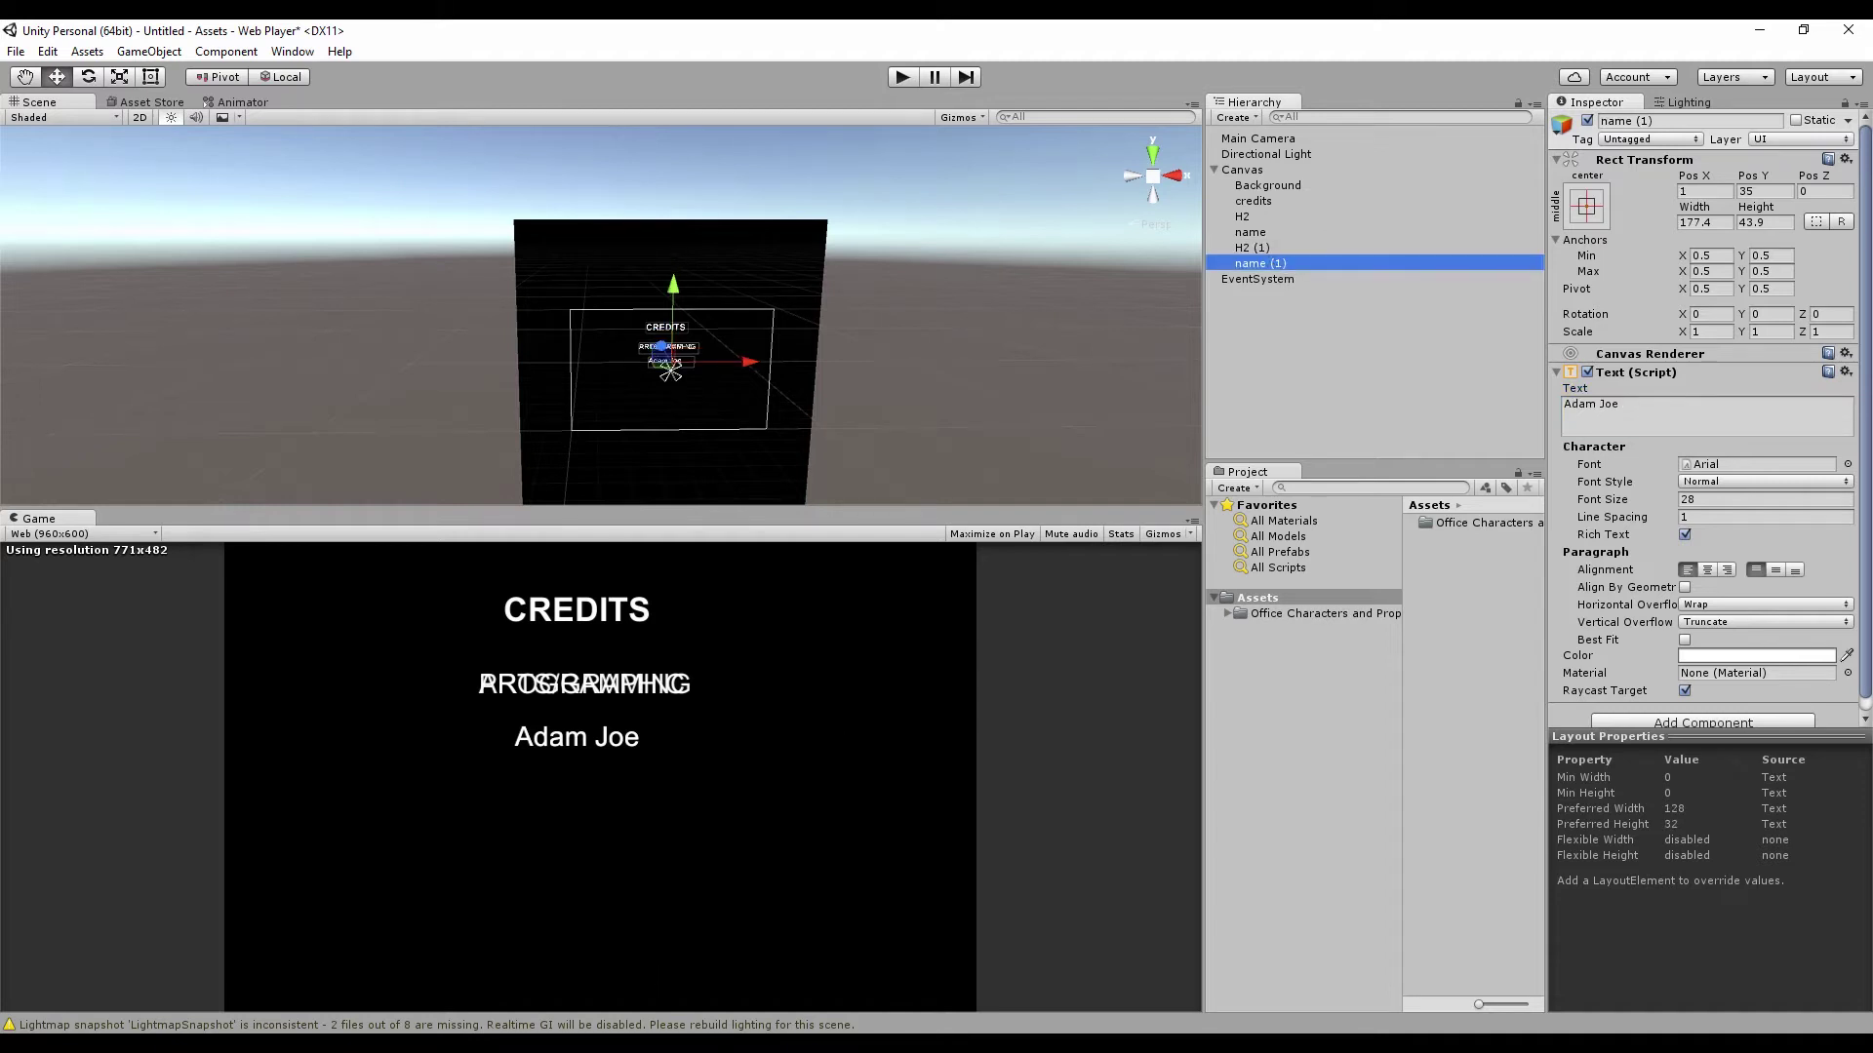
key("alt+Tab")
left_click_drag(366, 686, 155, 689)
key("ctrl+c")
key("alt+Tab")
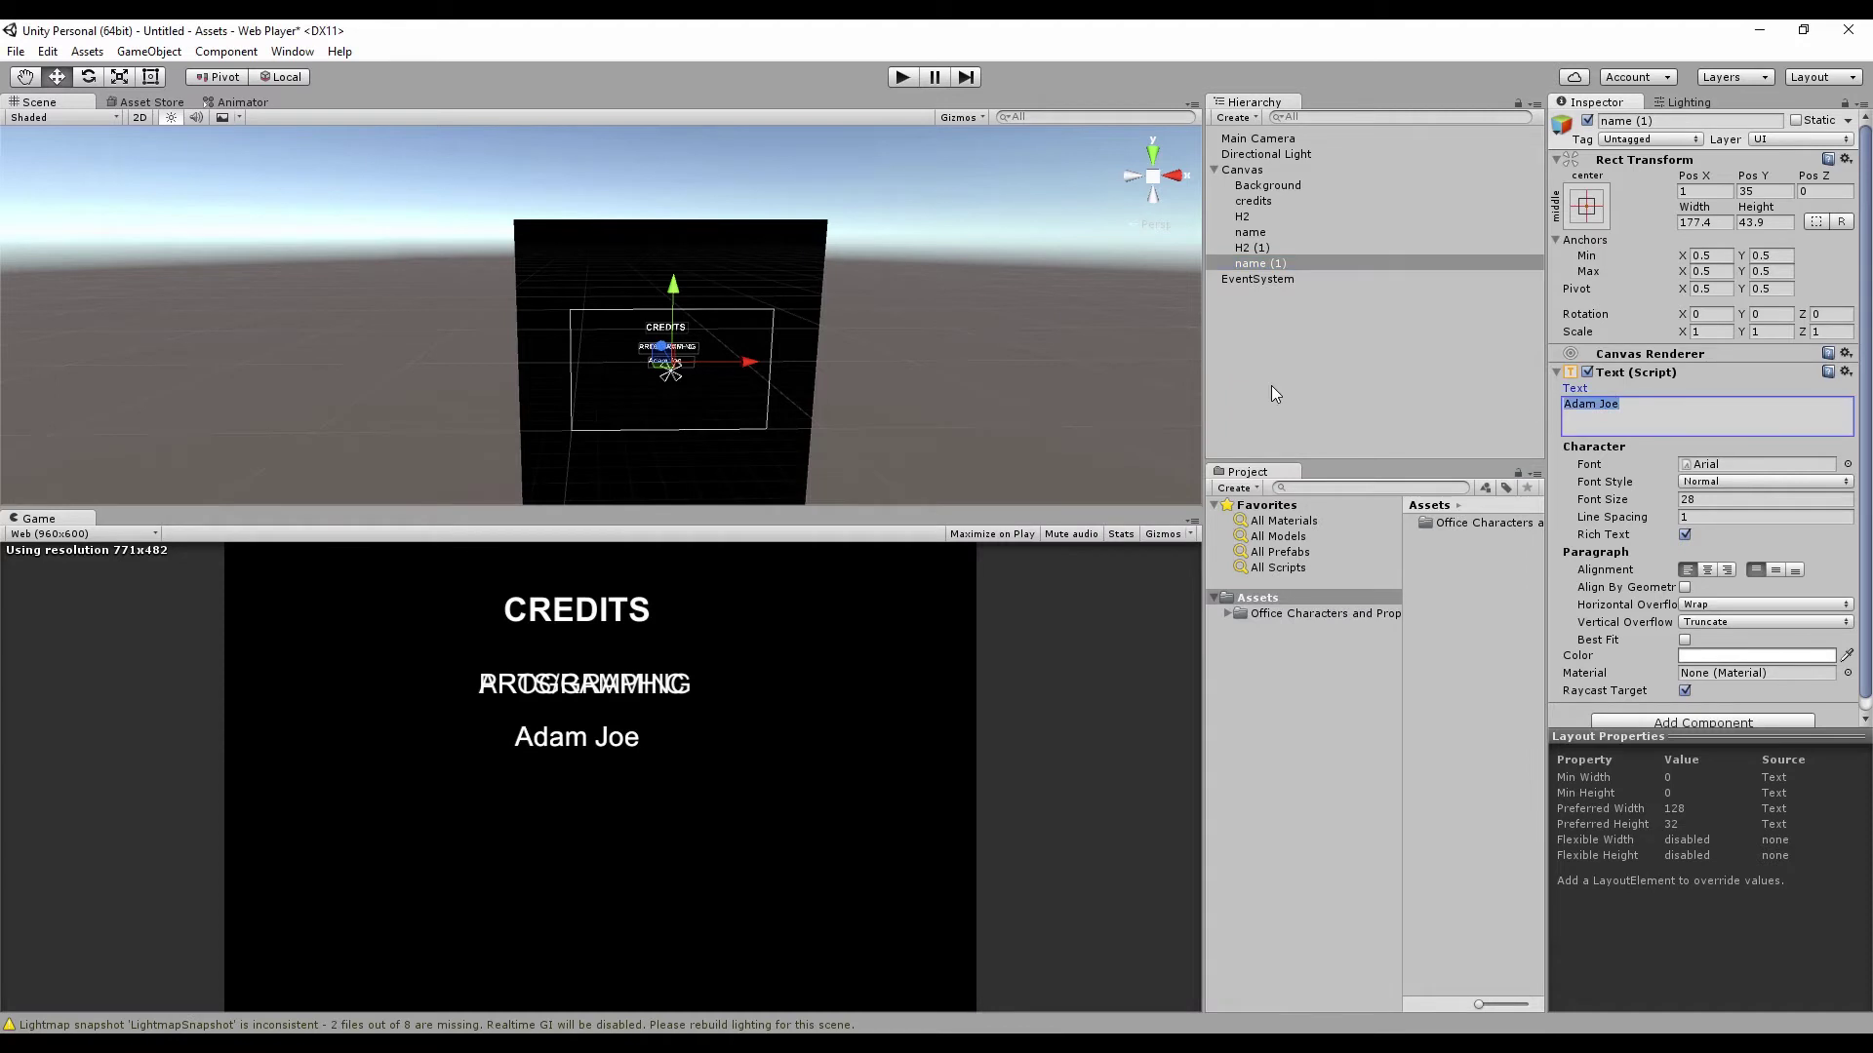
key("ctrl+a")
key("ctrl+v")
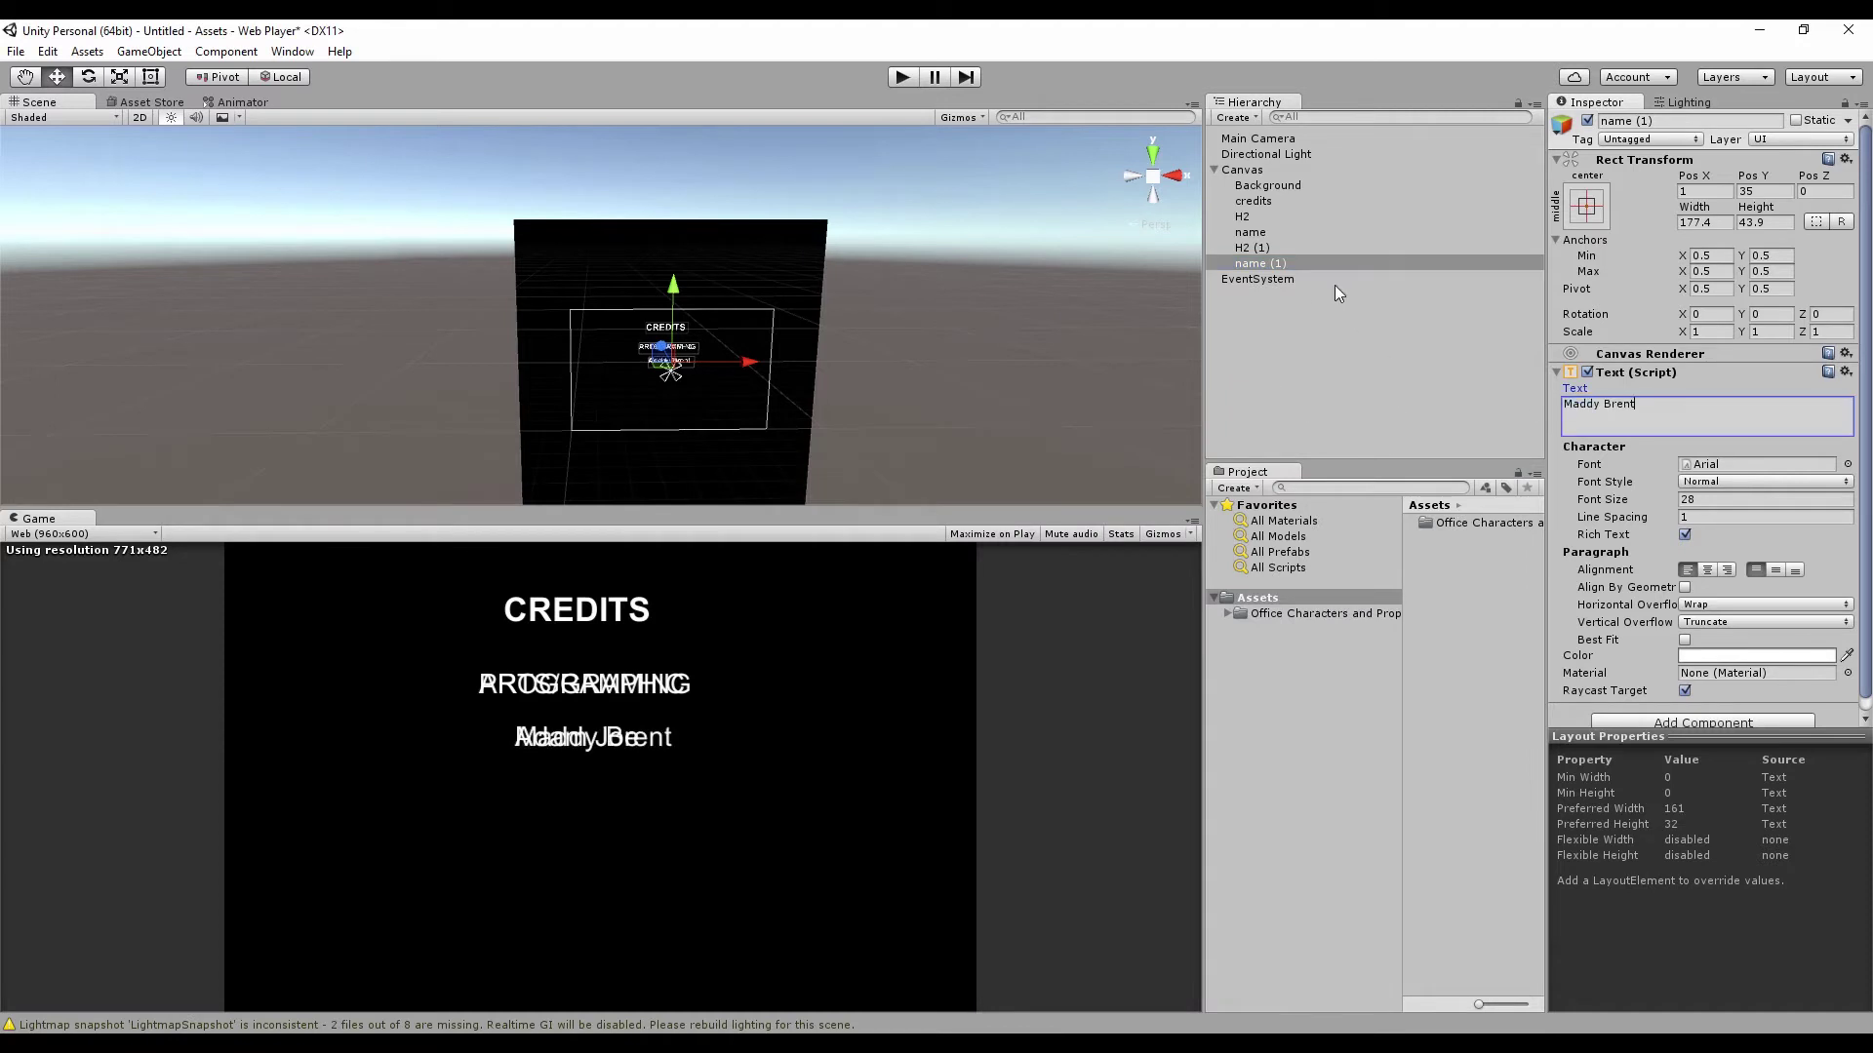
Move the ARTS/GRAPHICS heading and artist name down below the programming credit.
left_click(1254, 247, "ctrl")
left_click_drag(674, 291, 672, 319)
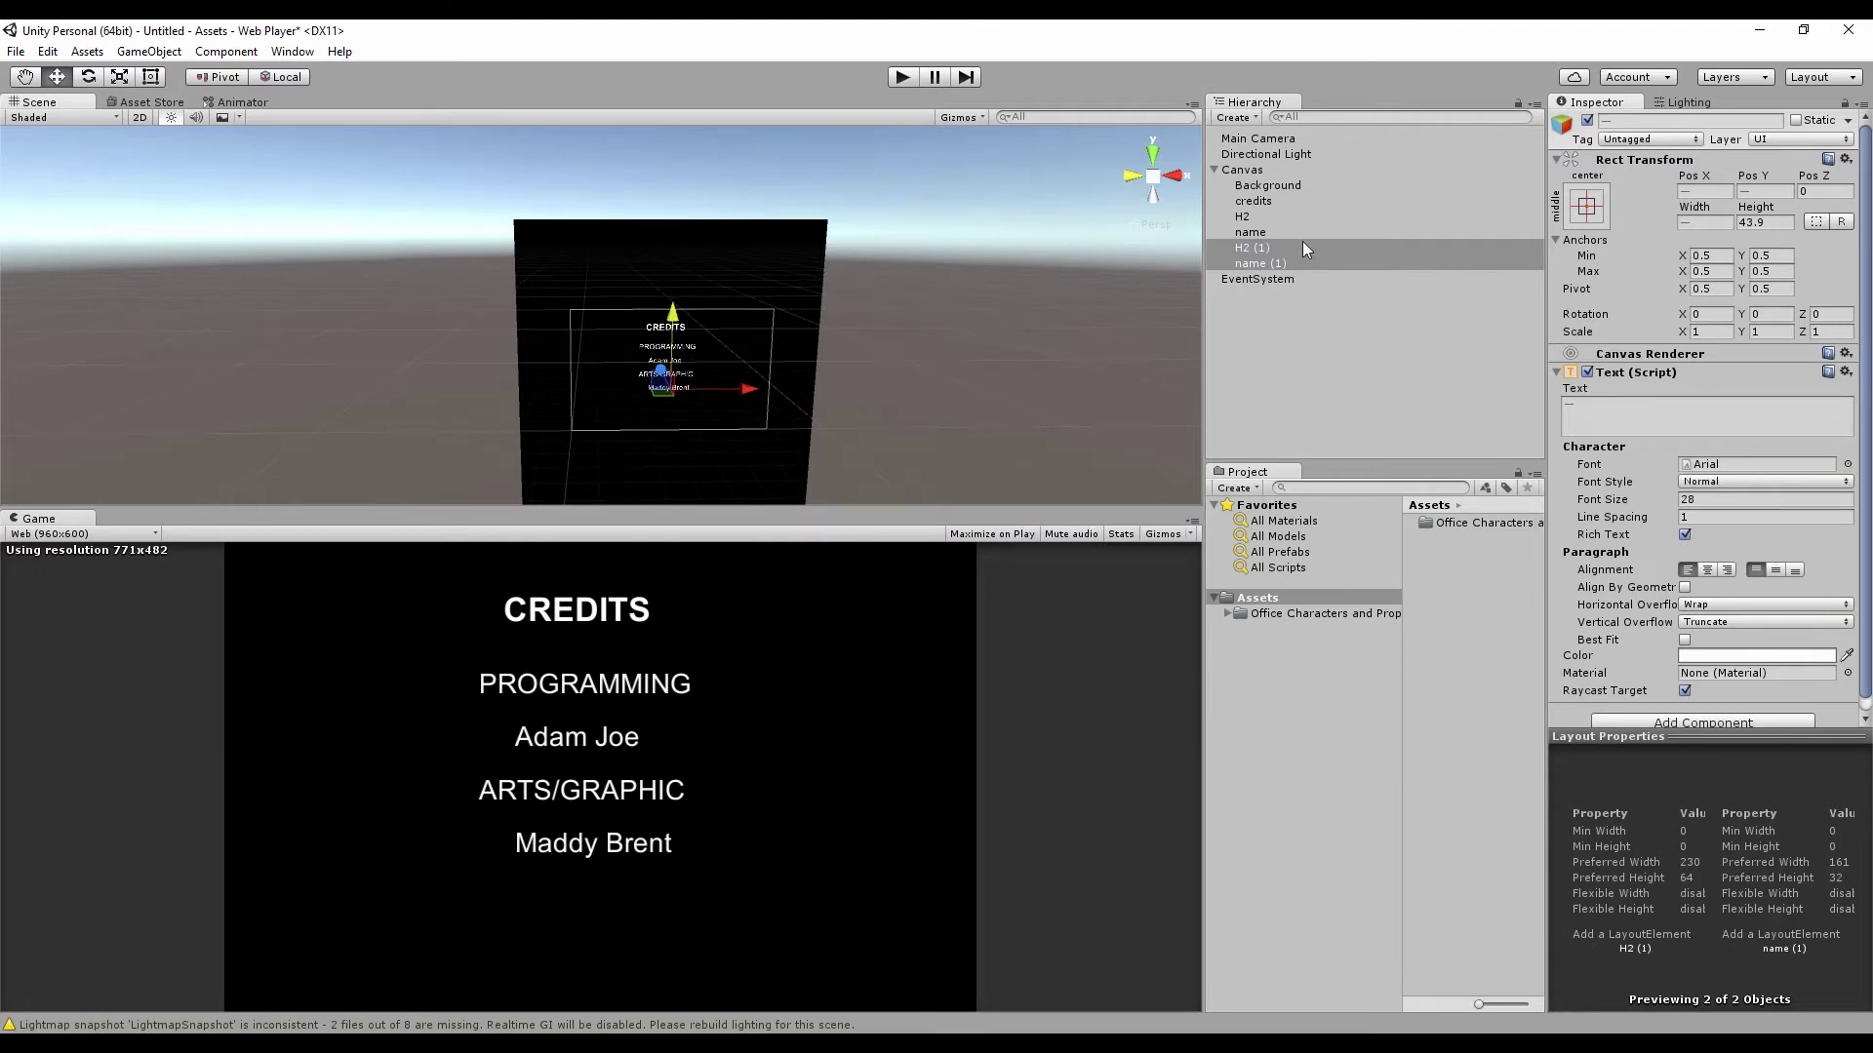
left_click(1277, 249)
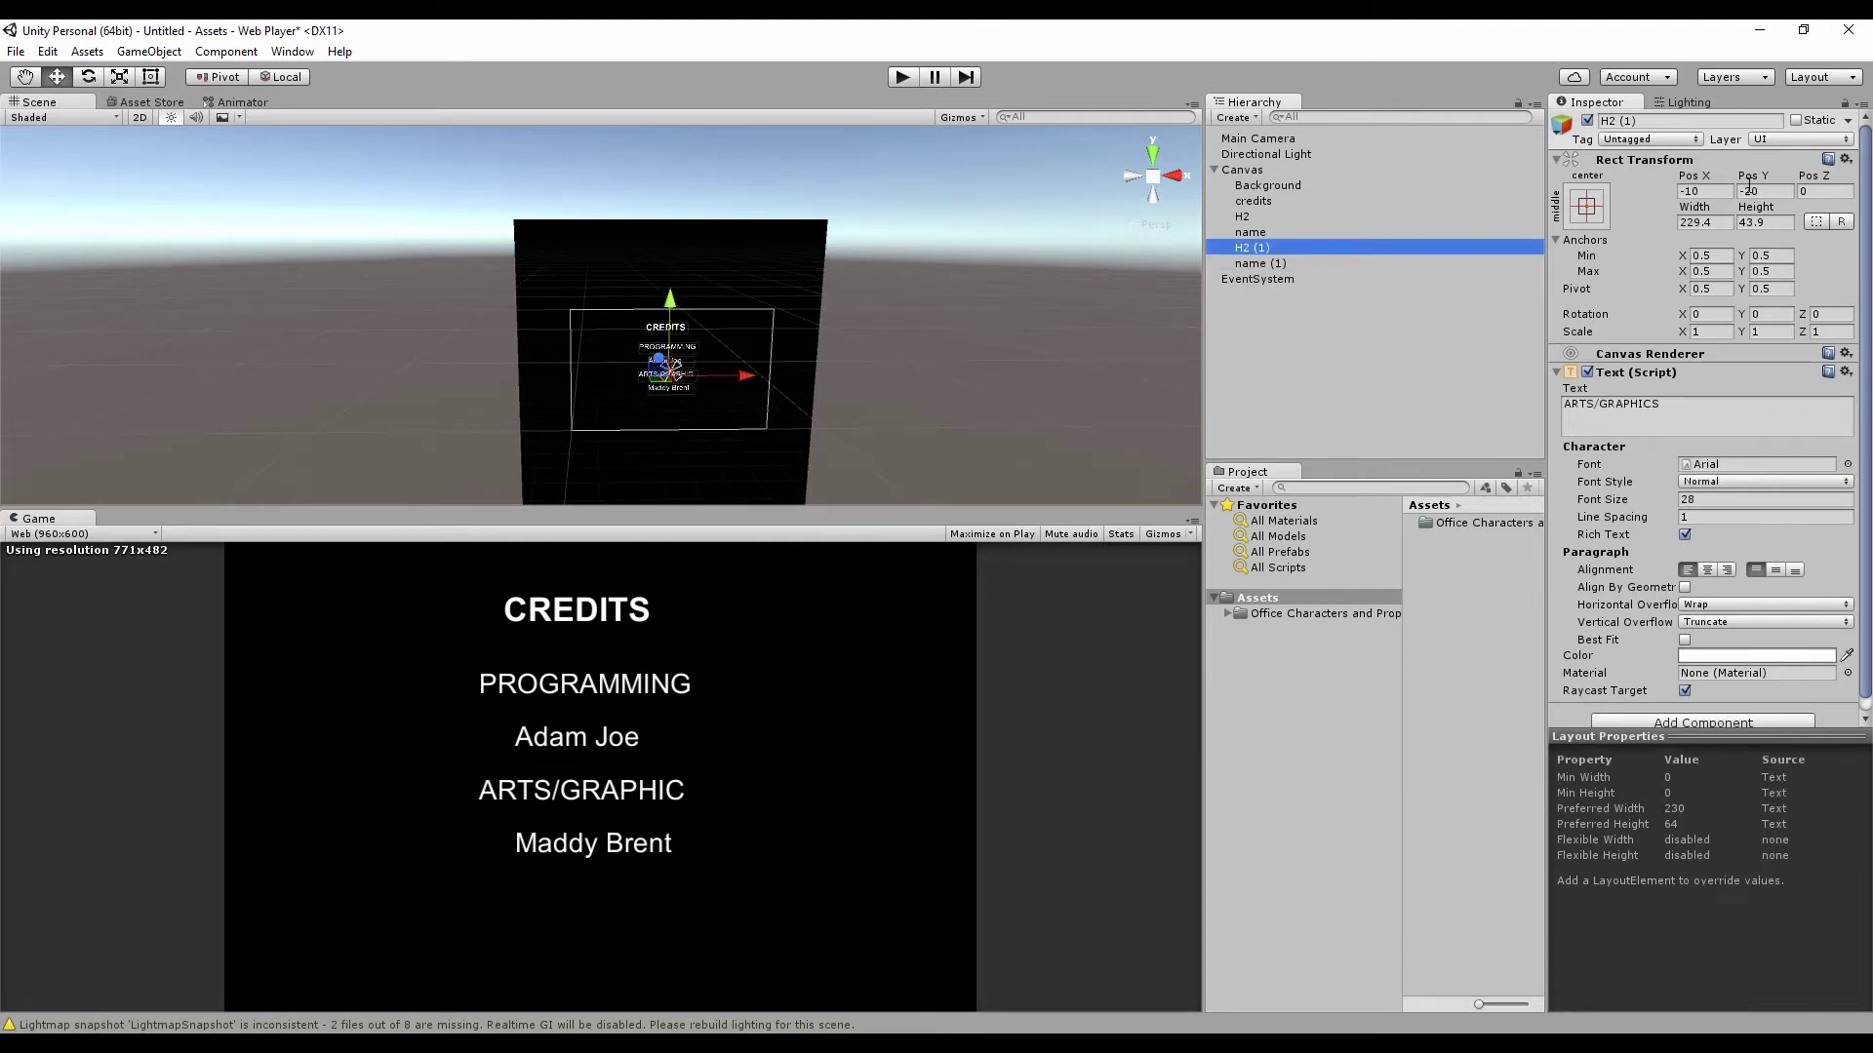
left_click(1265, 261)
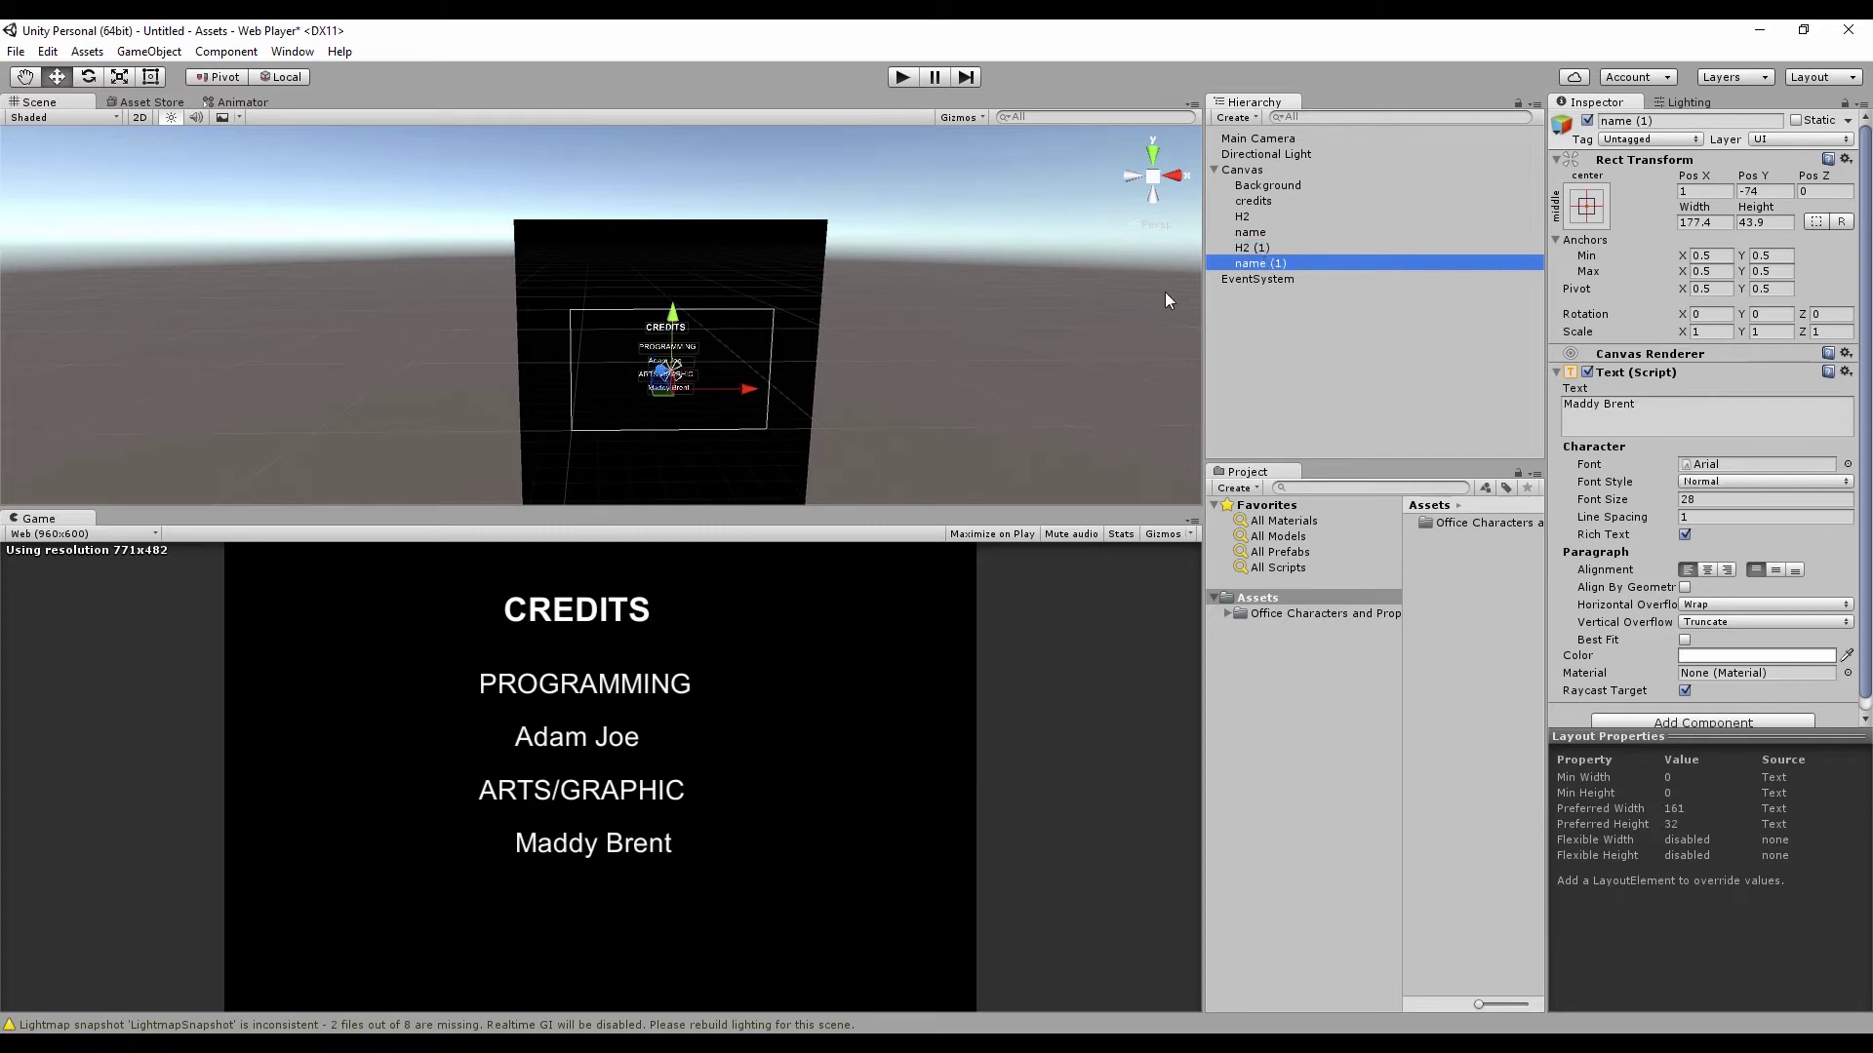
left_click(1252, 250, "ctrl")
left_click_drag(675, 317, 675, 320)
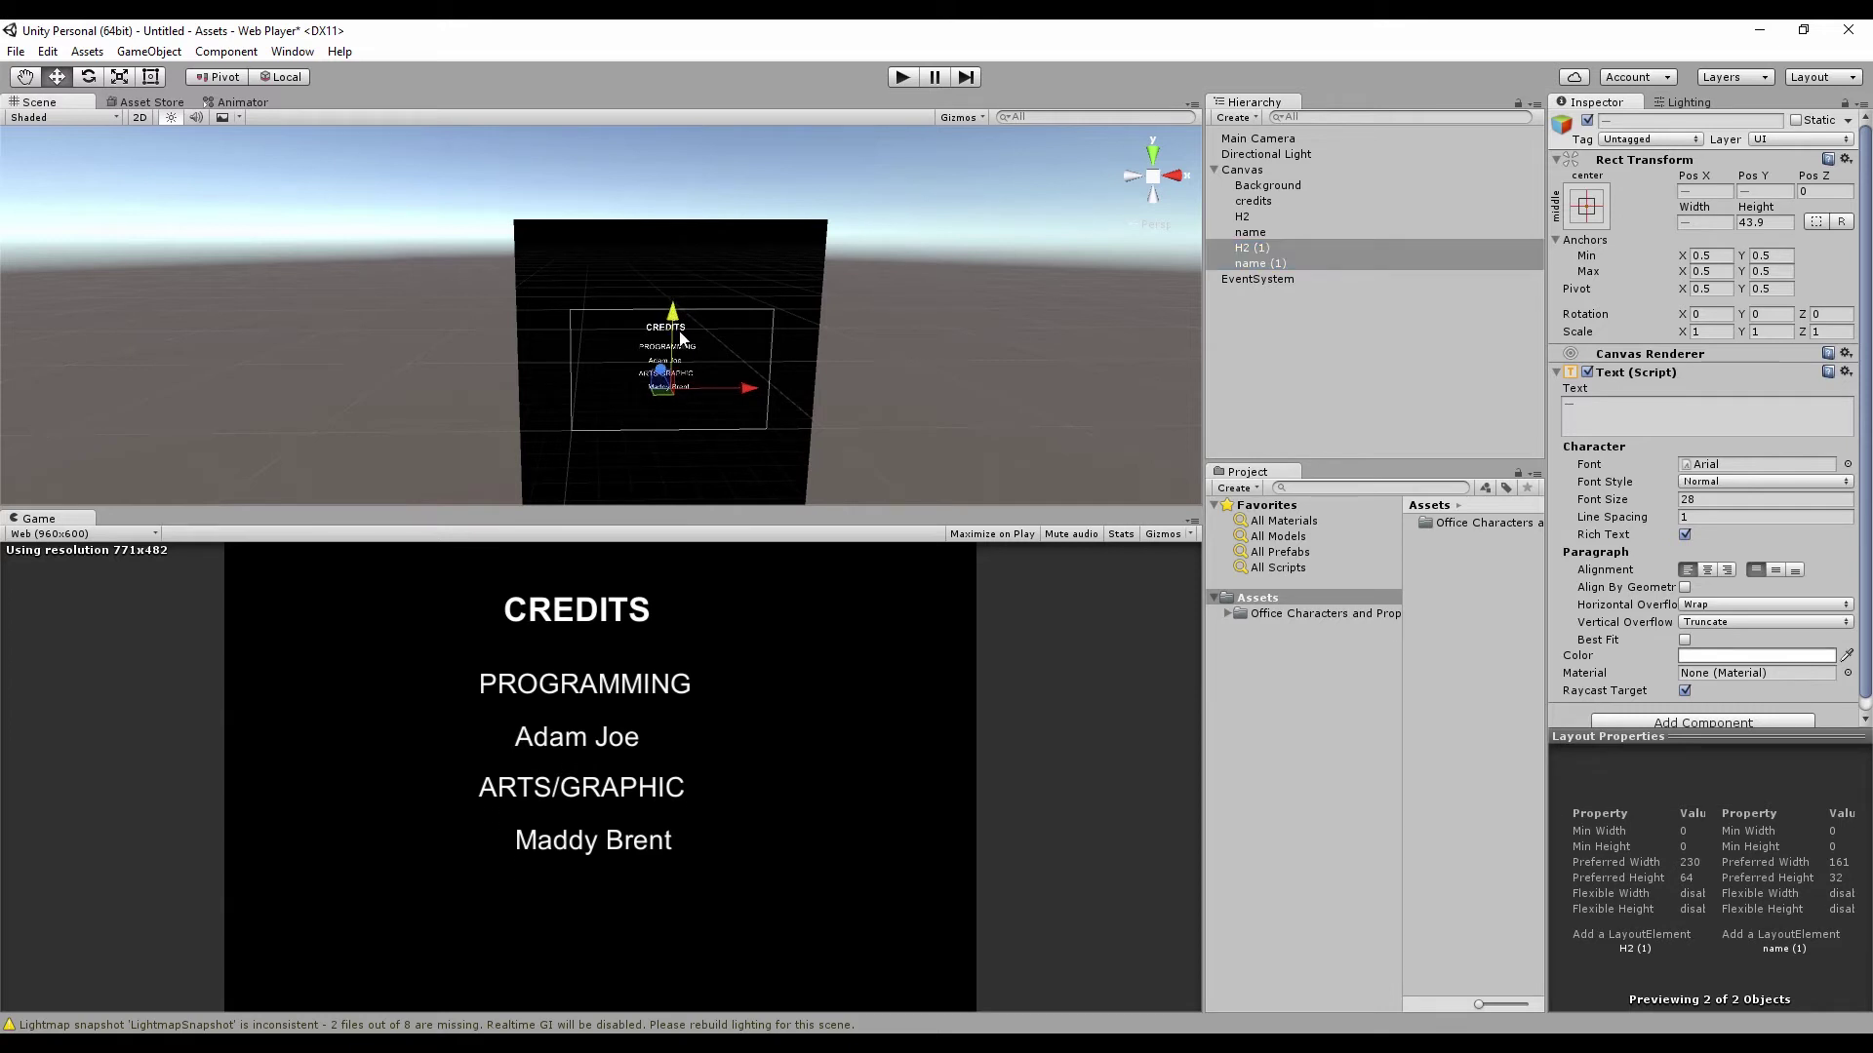
left_click(1246, 263)
Nudge the artist's name slightly left and review the MUSIC and 3D MODELS text objects.
left_click_drag(766, 379, 747, 388)
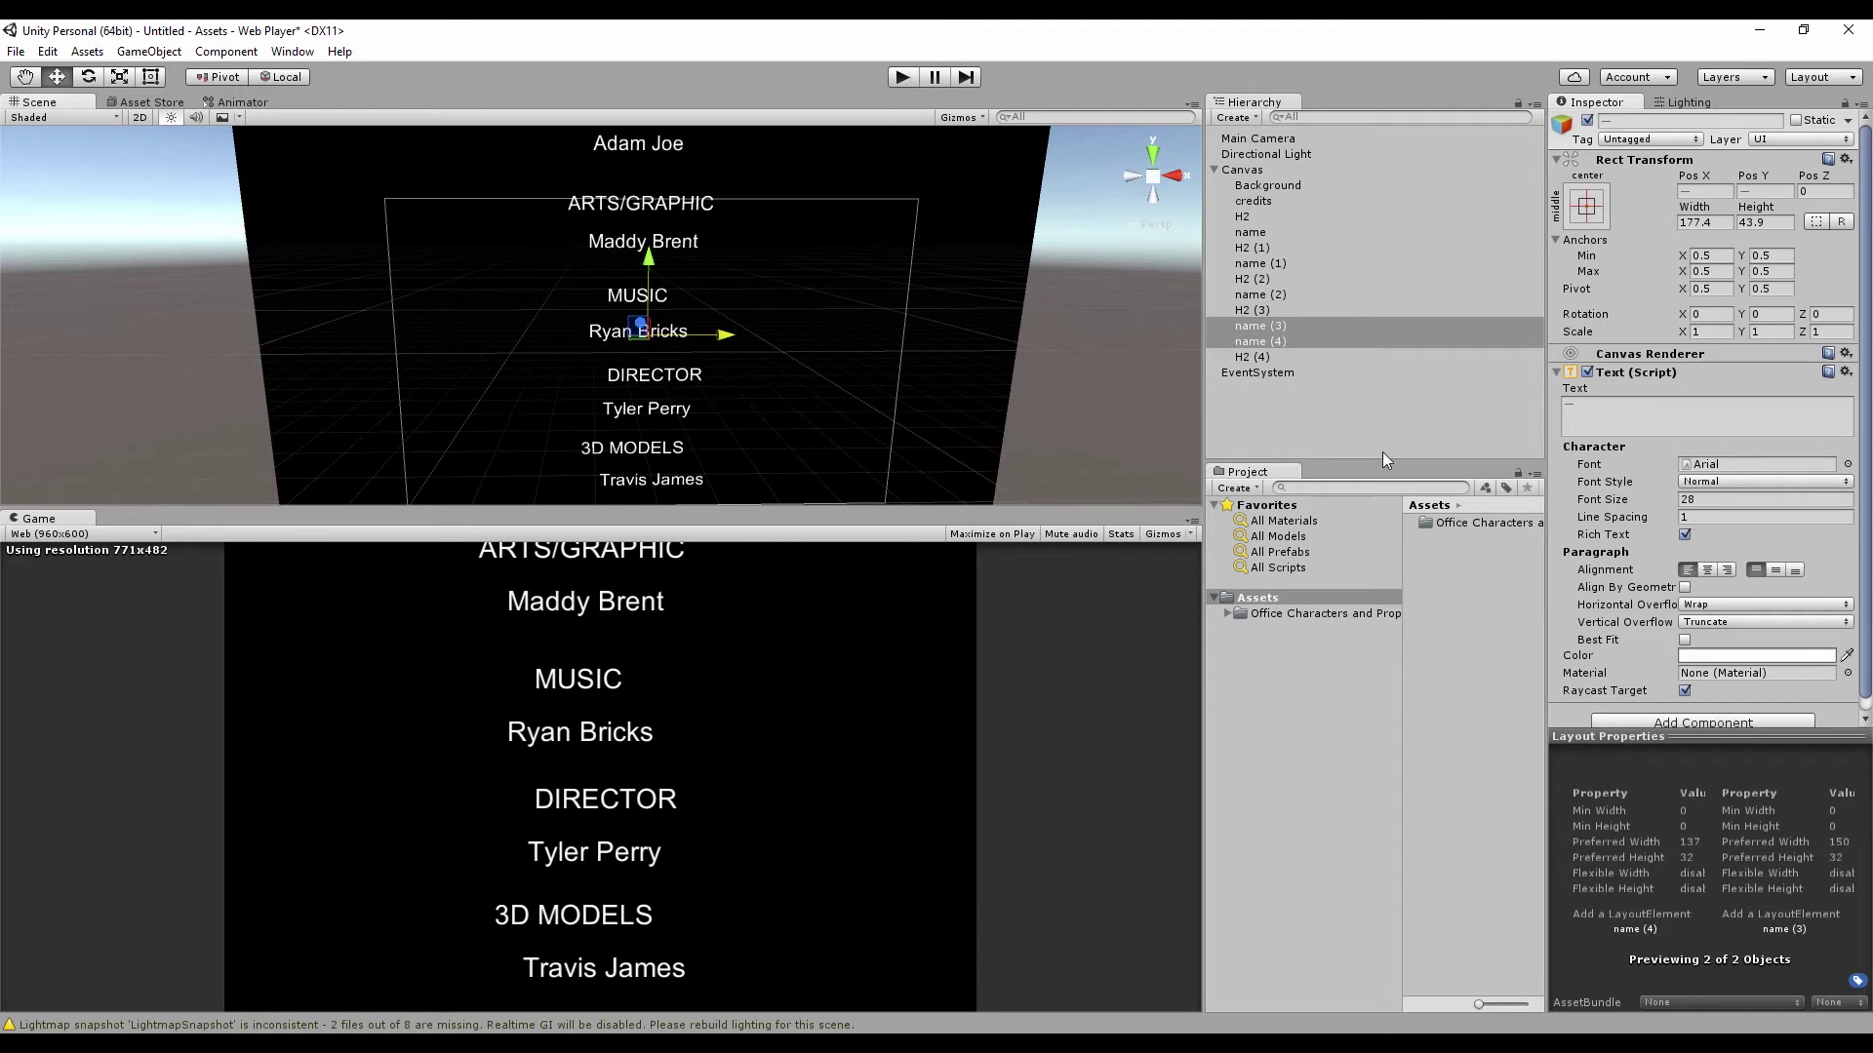
left_click(1269, 328)
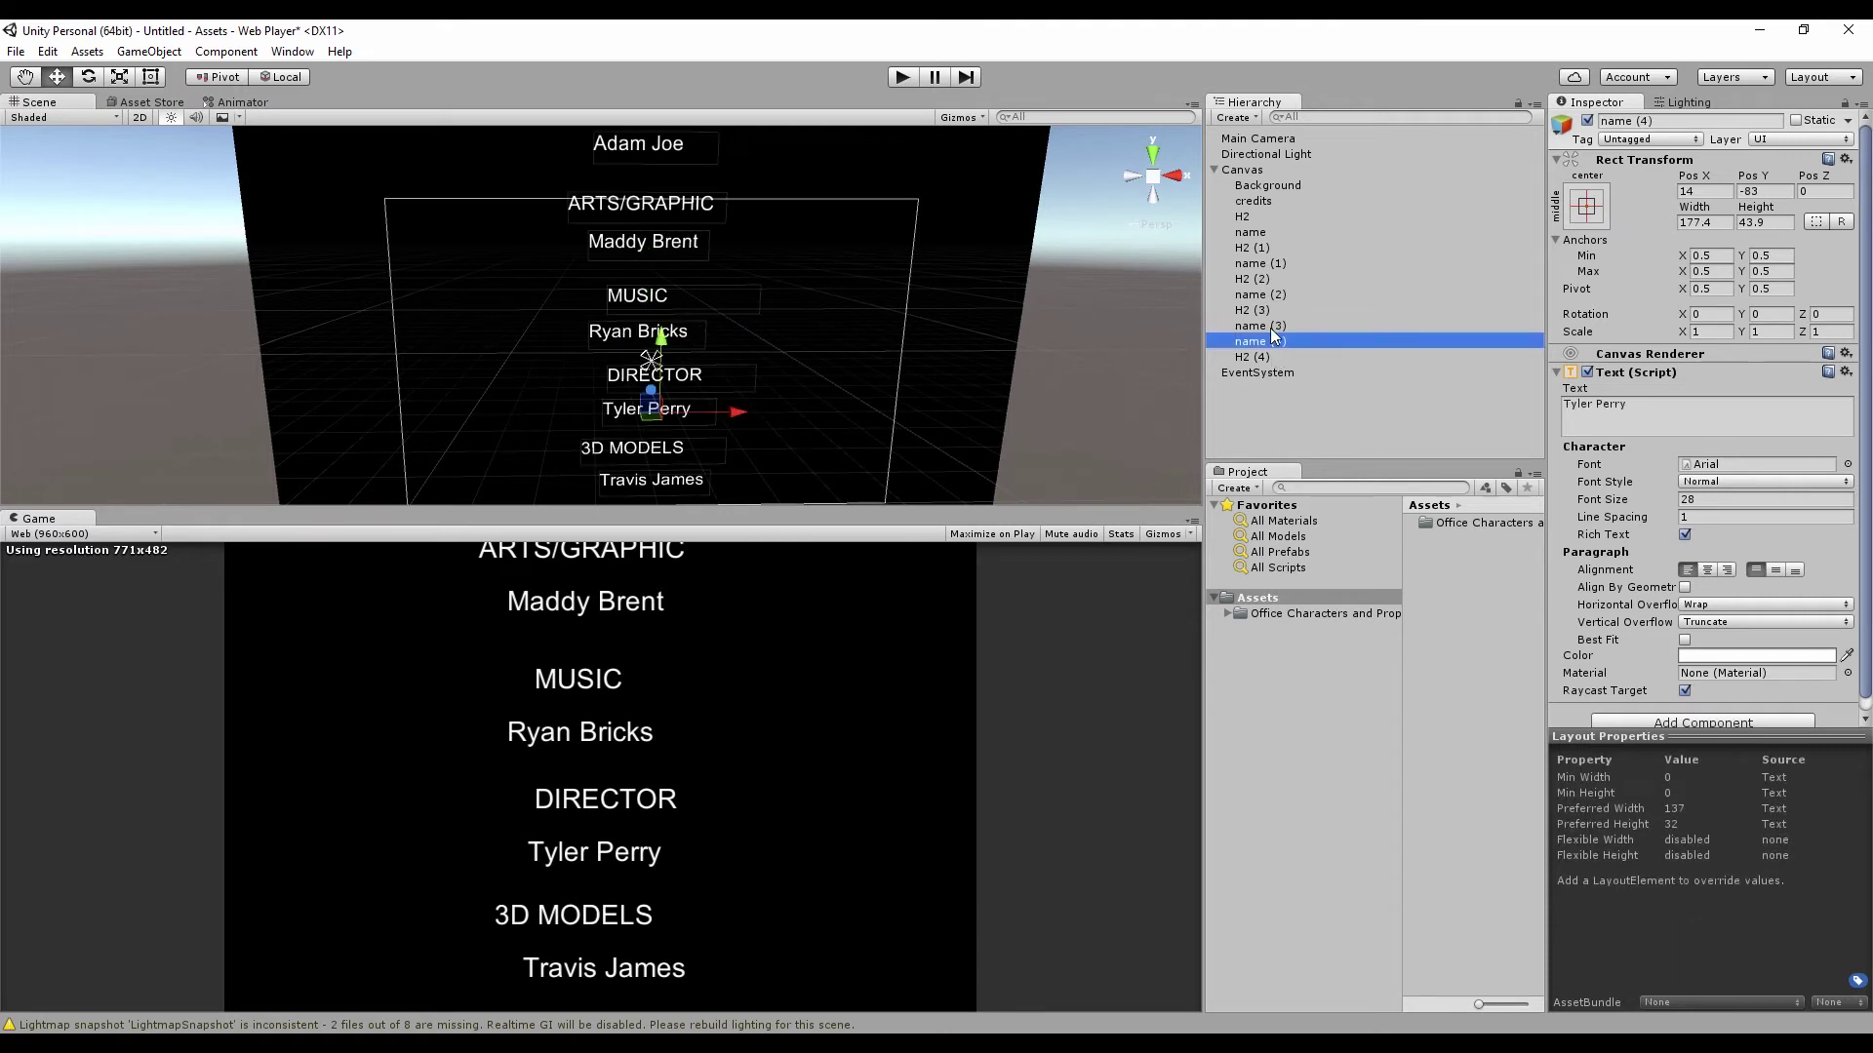
left_click(1265, 309)
left_click(1262, 289)
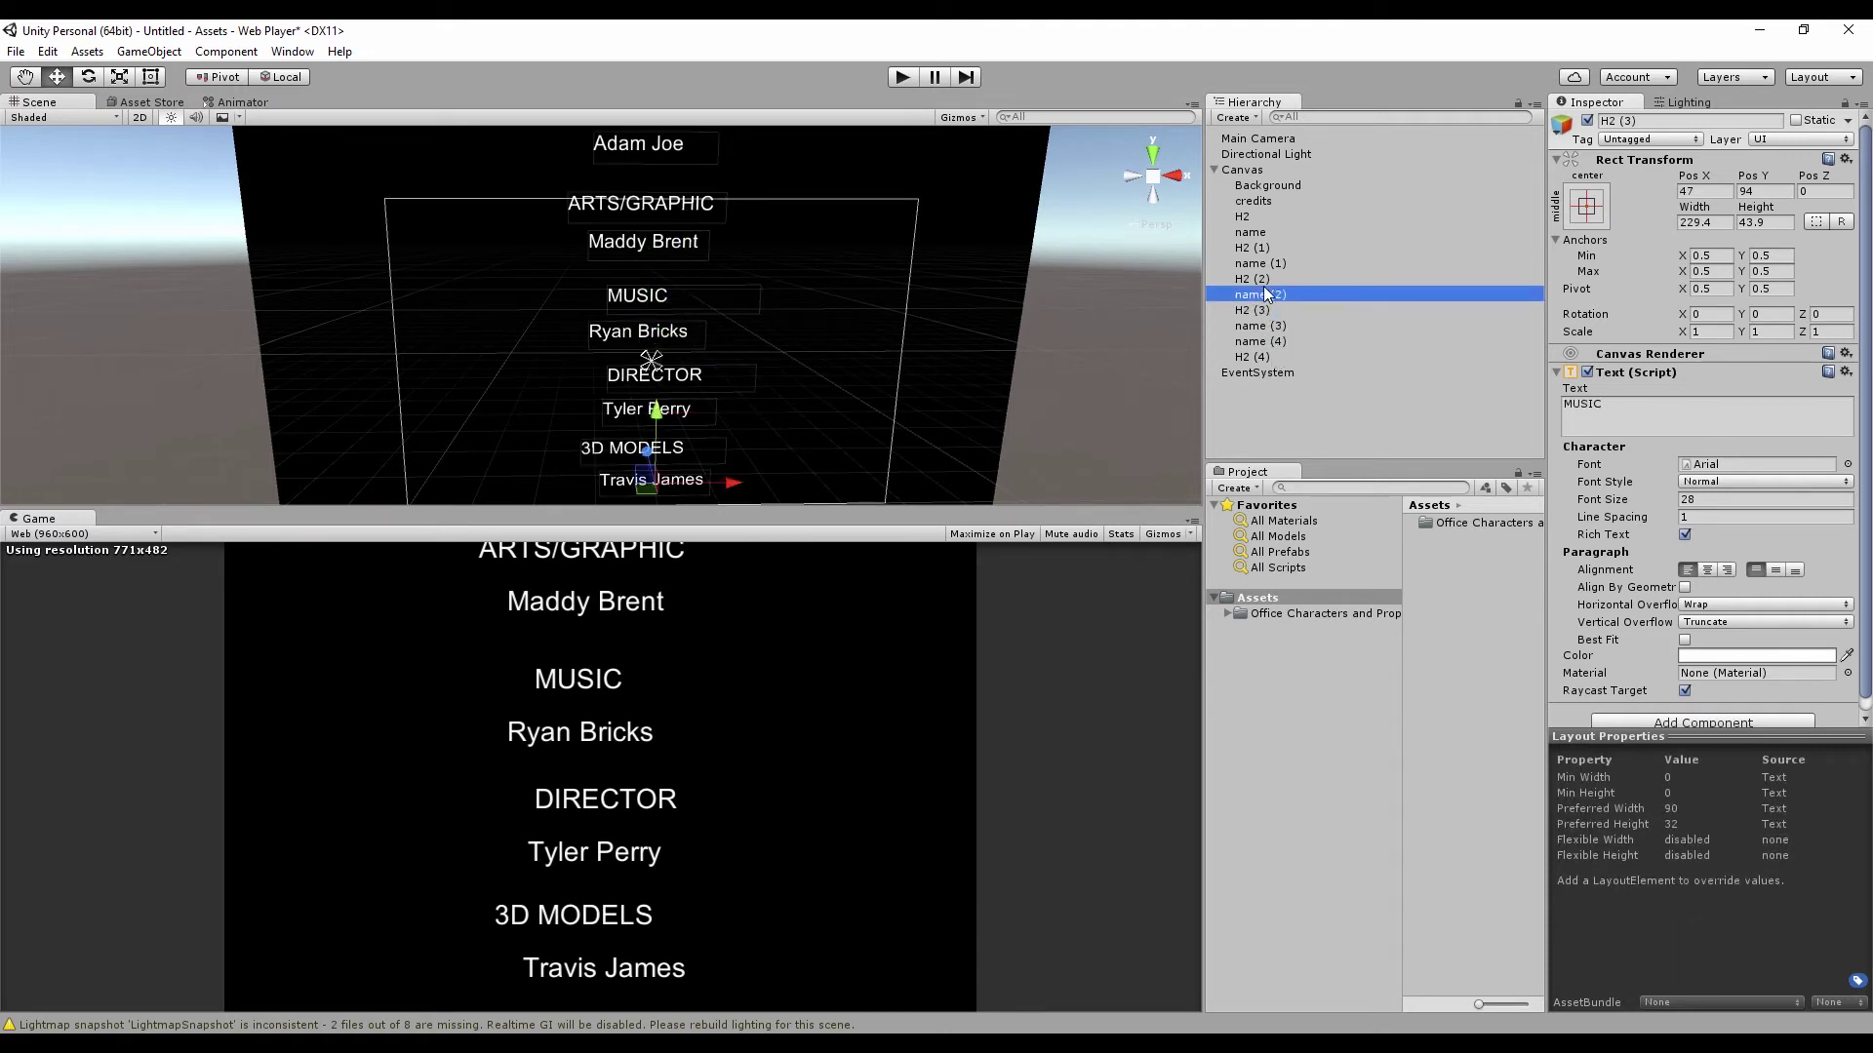
left_click(1255, 314)
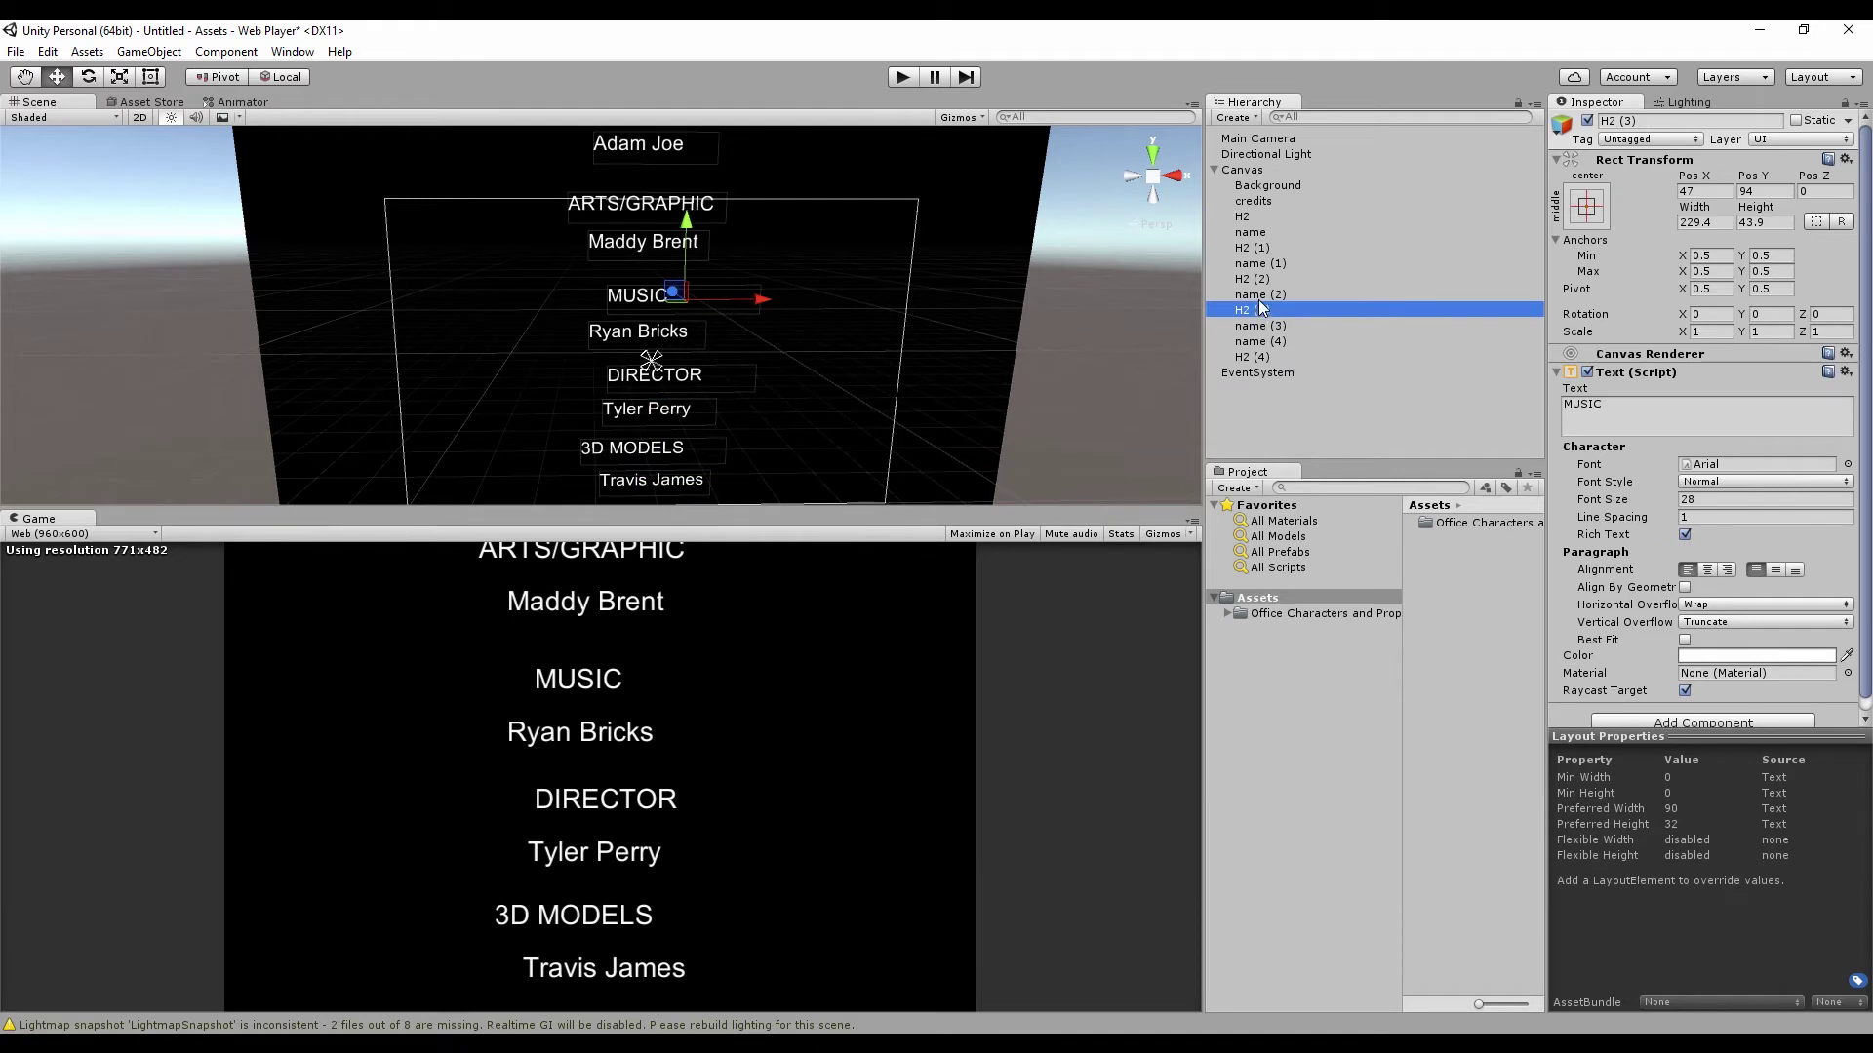
left_click(1258, 295, "ctrl")
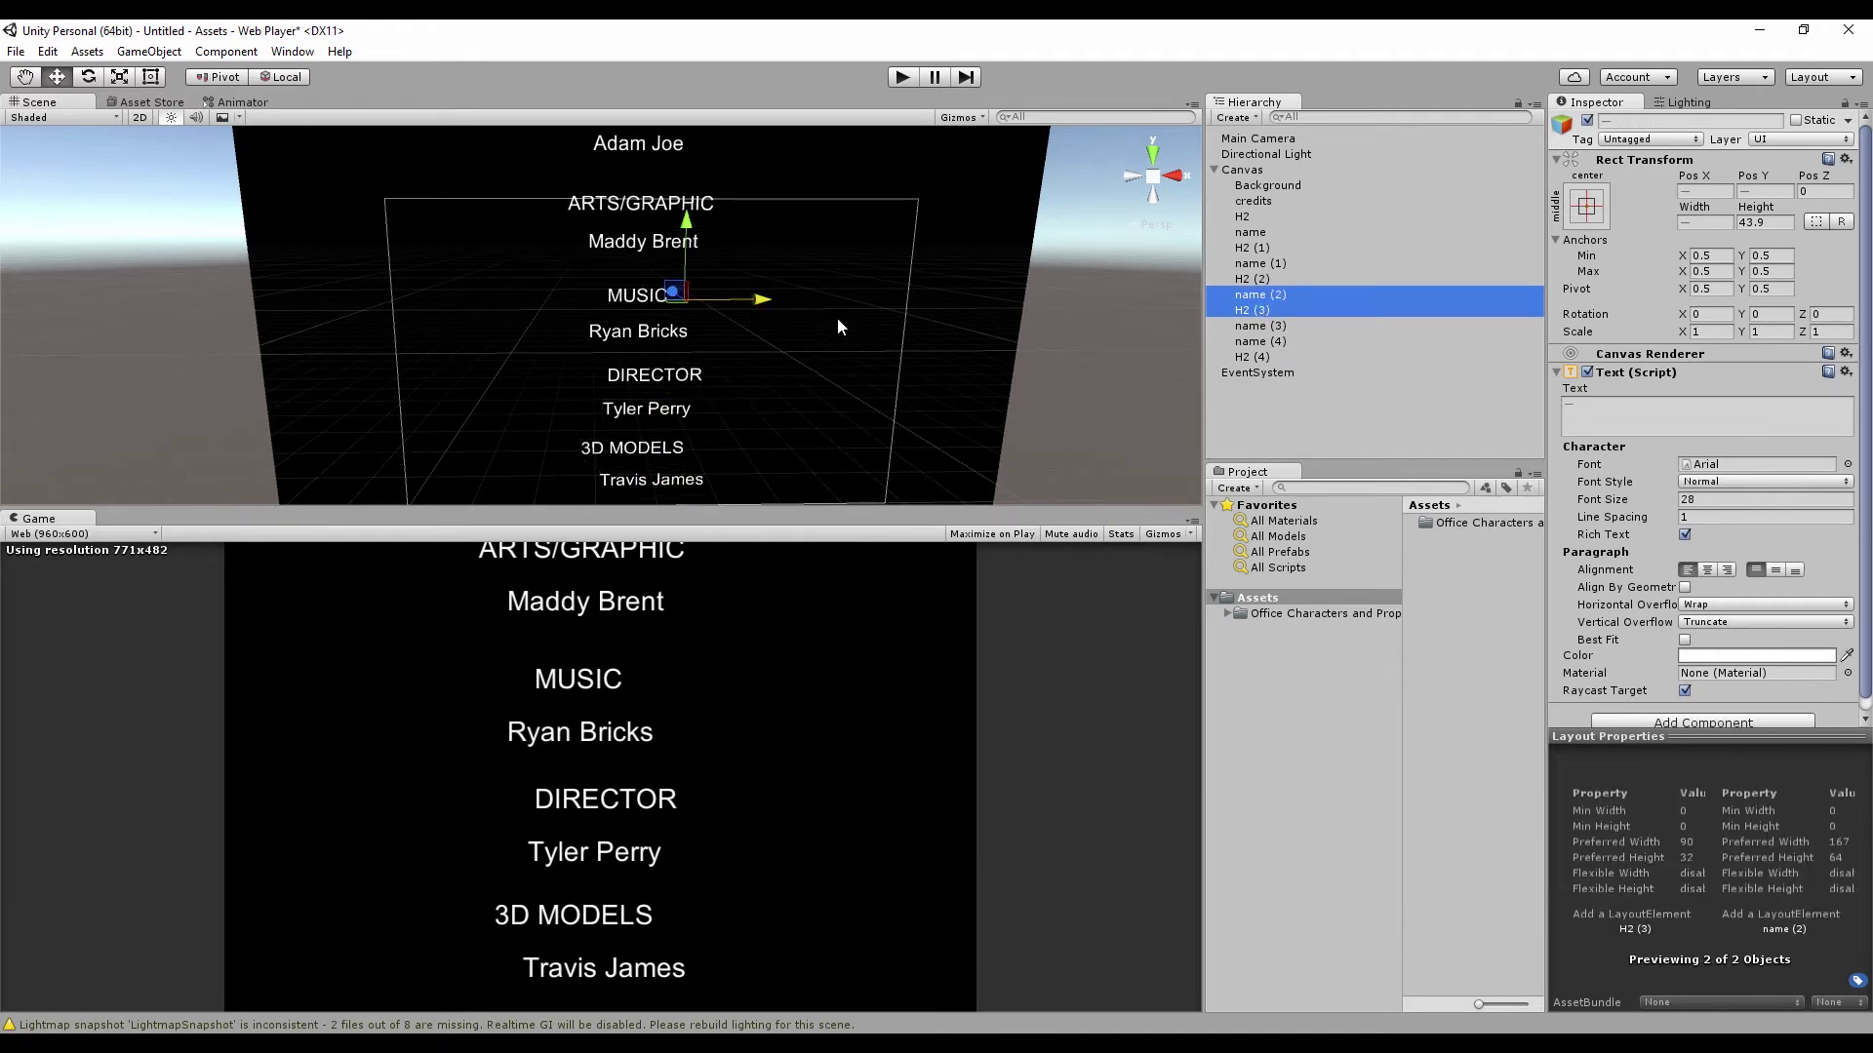
left_click(660, 380)
Select the Canvas that holds the background and all the credit texts.
scroll(673, 390, "up", 3)
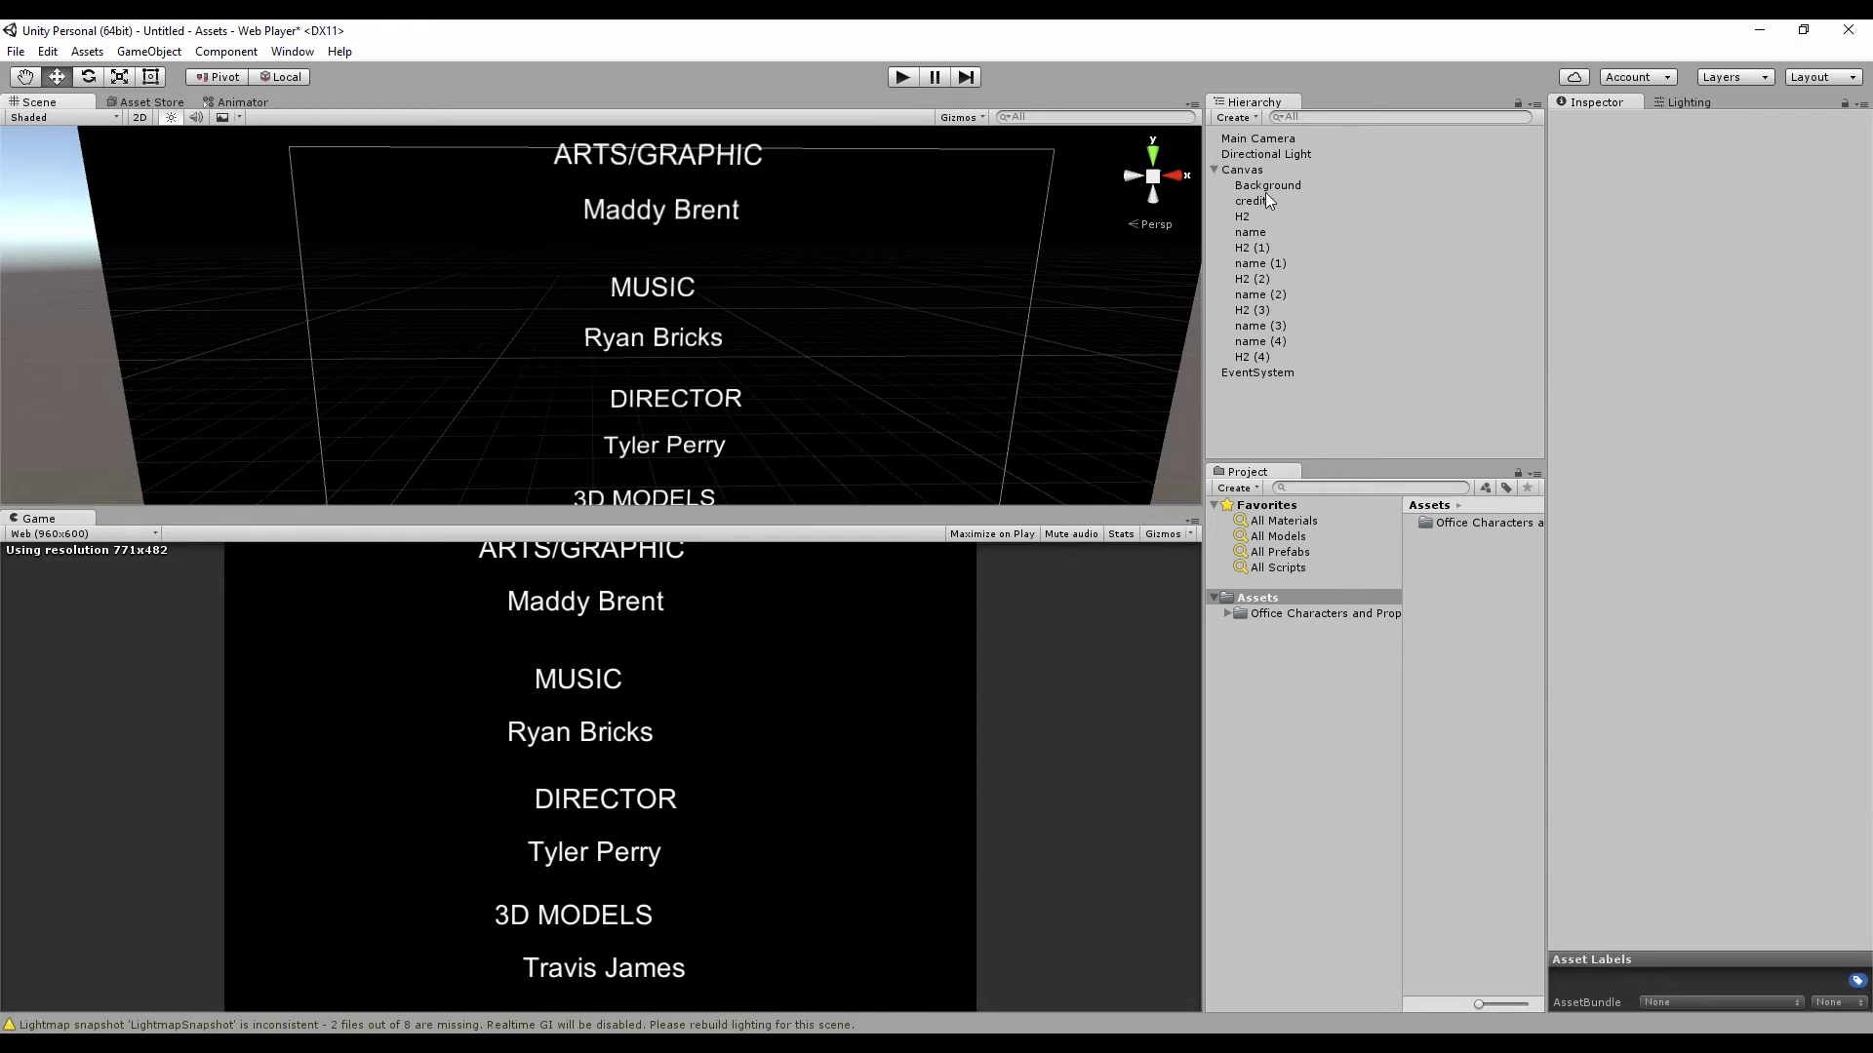
scroll(693, 370, "down", 3)
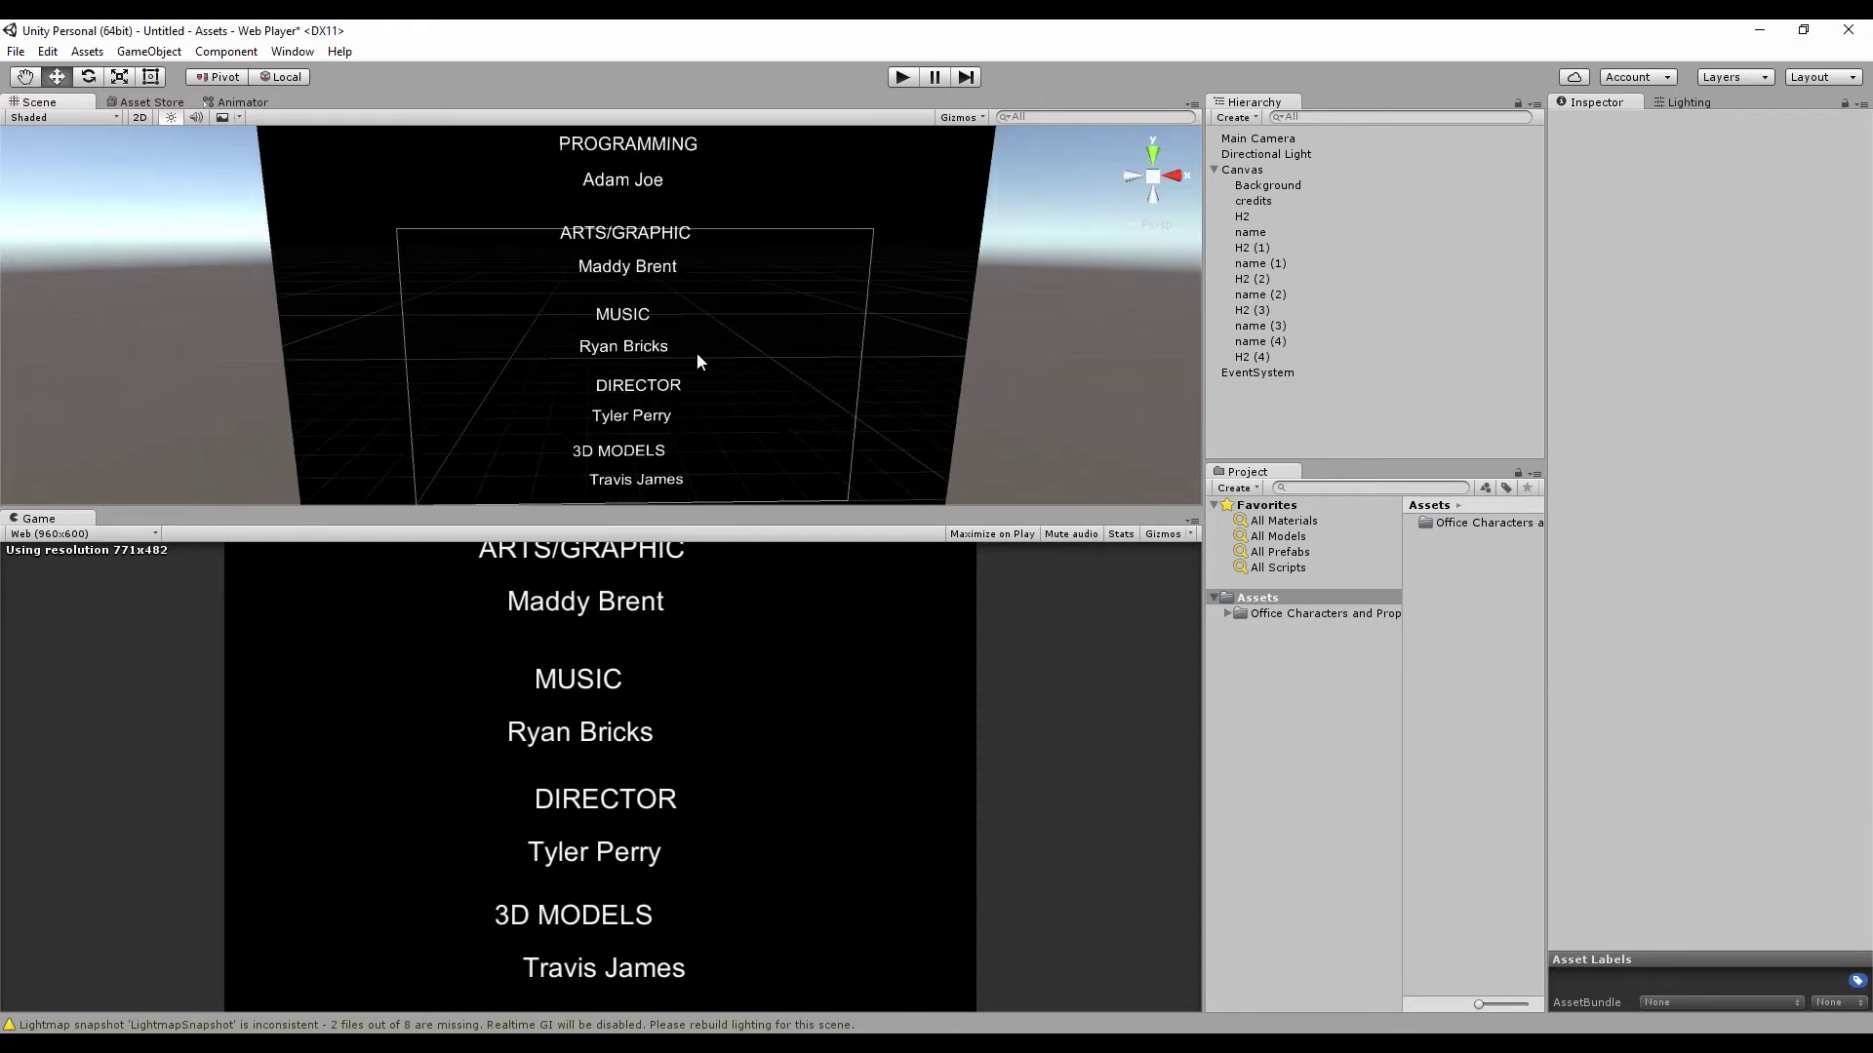
left_click(1266, 186)
left_click(1249, 200)
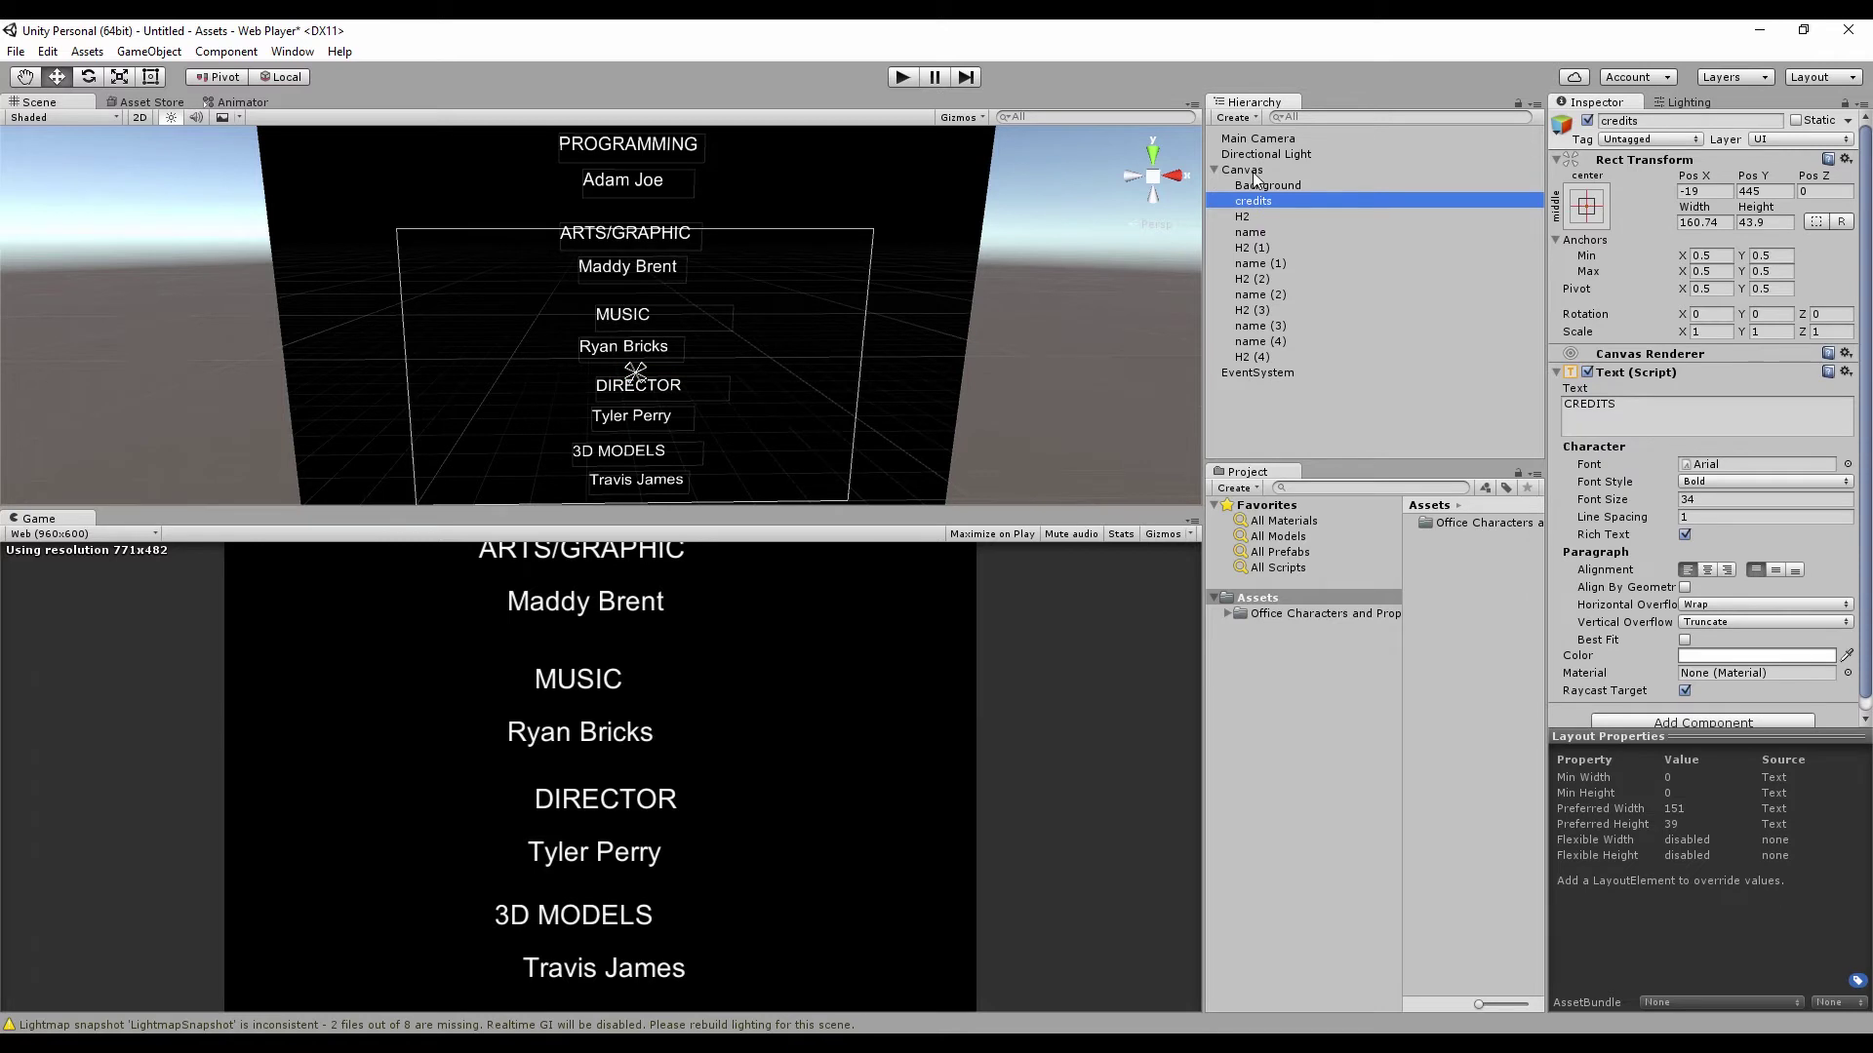
left_click(1249, 185)
left_click(1254, 173)
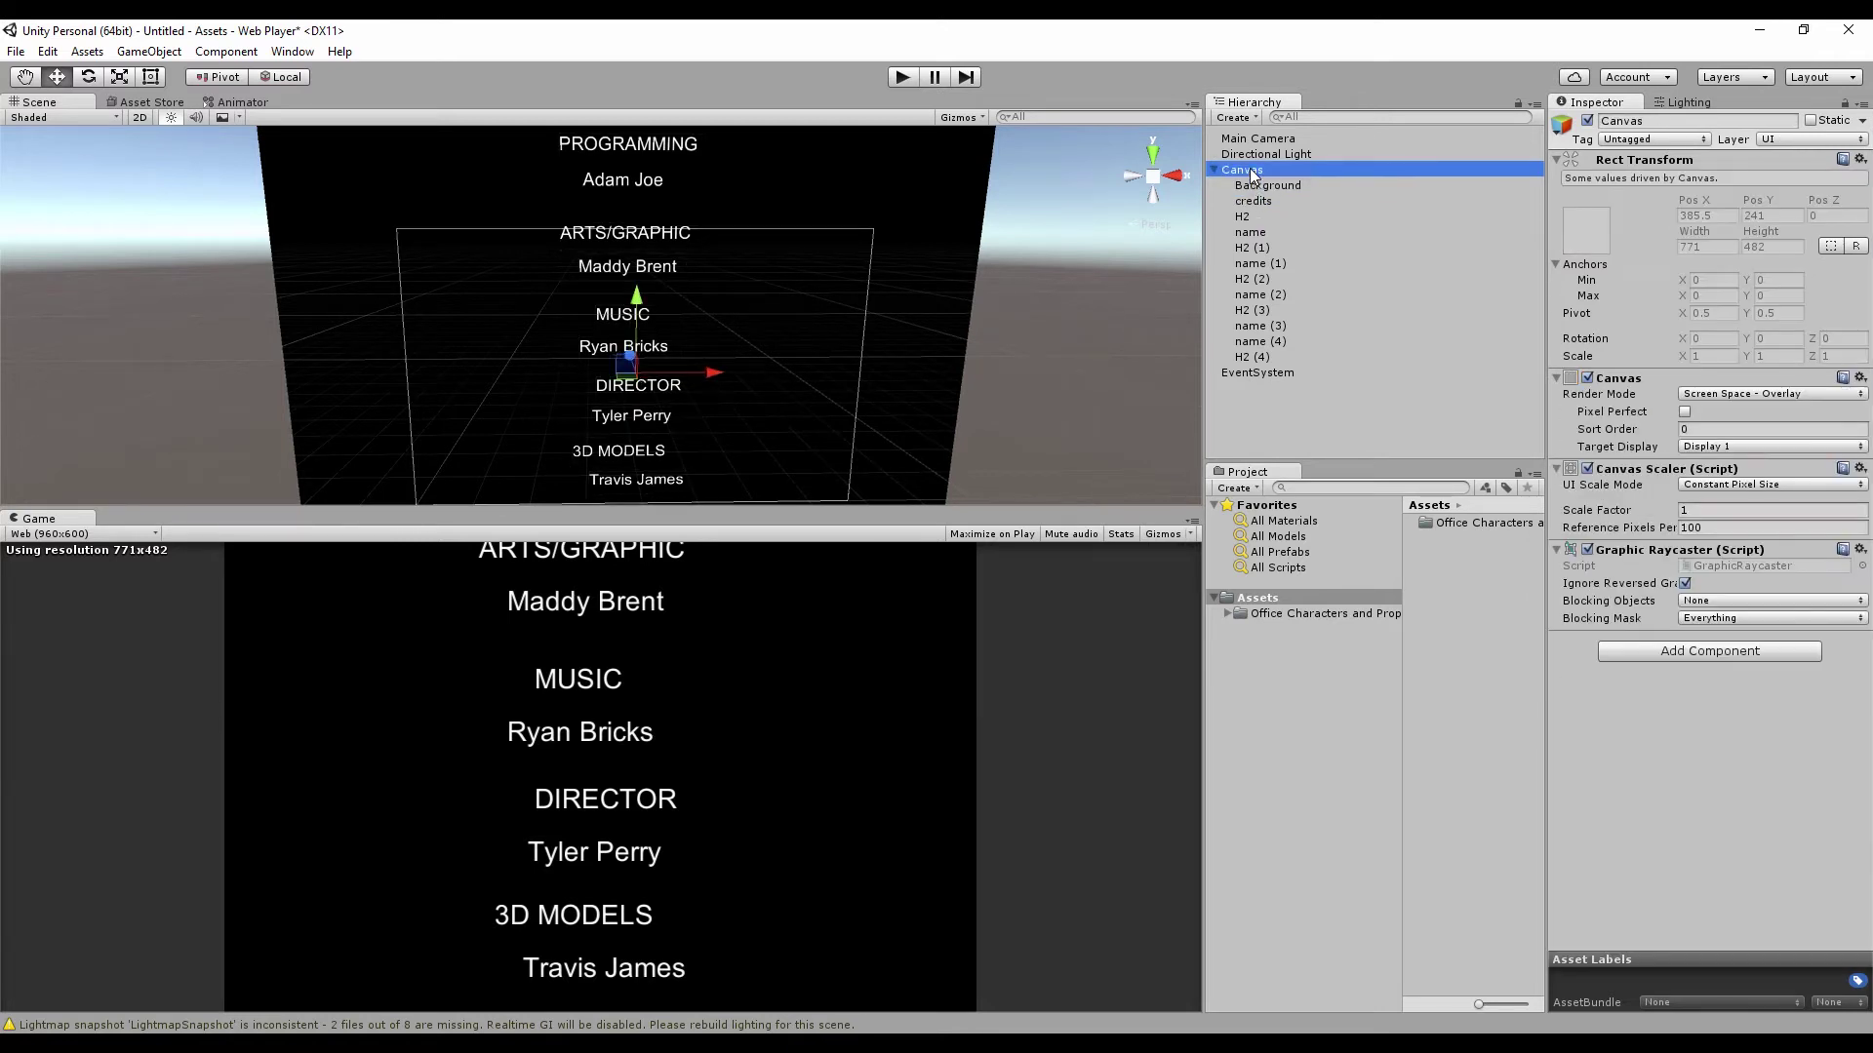
Add an empty object inside the Canvas below Background, named 'credits scroller'.
right_click(1252, 171)
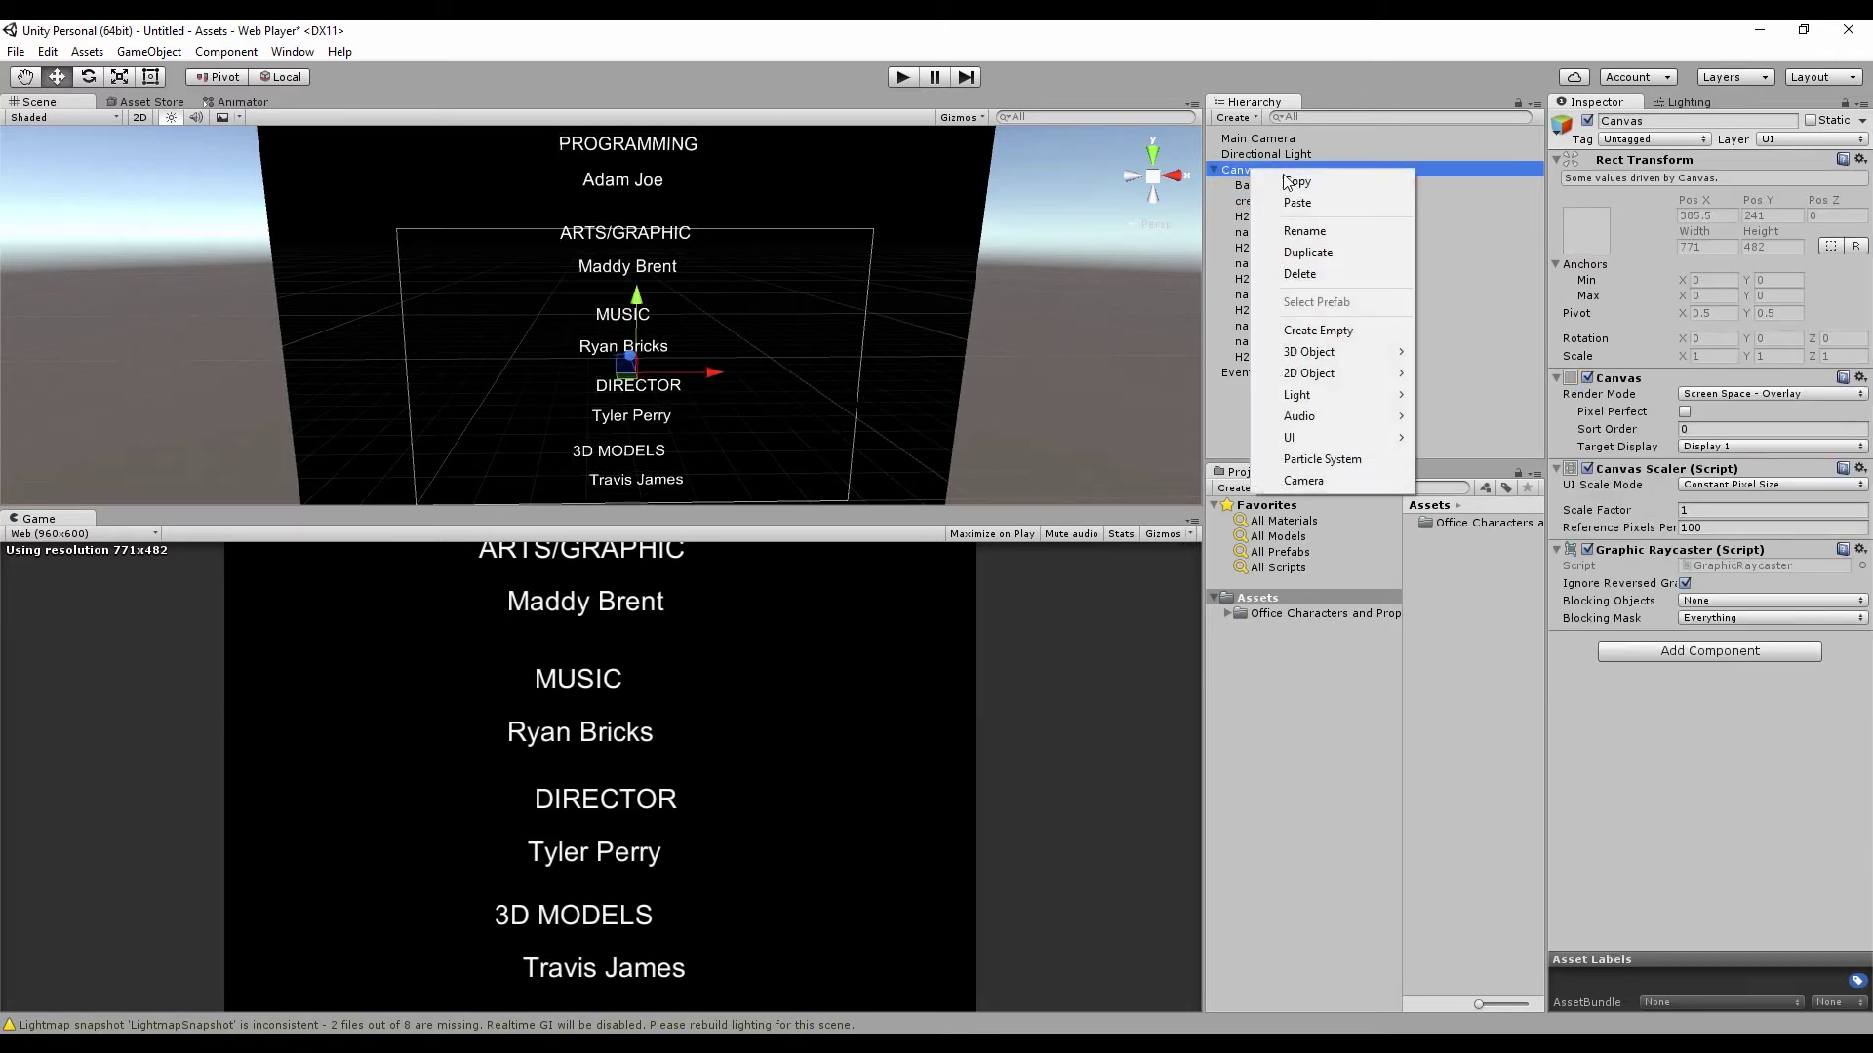
left_click(1383, 331)
left_click_drag(1293, 368, 1296, 193)
left_click(1699, 122)
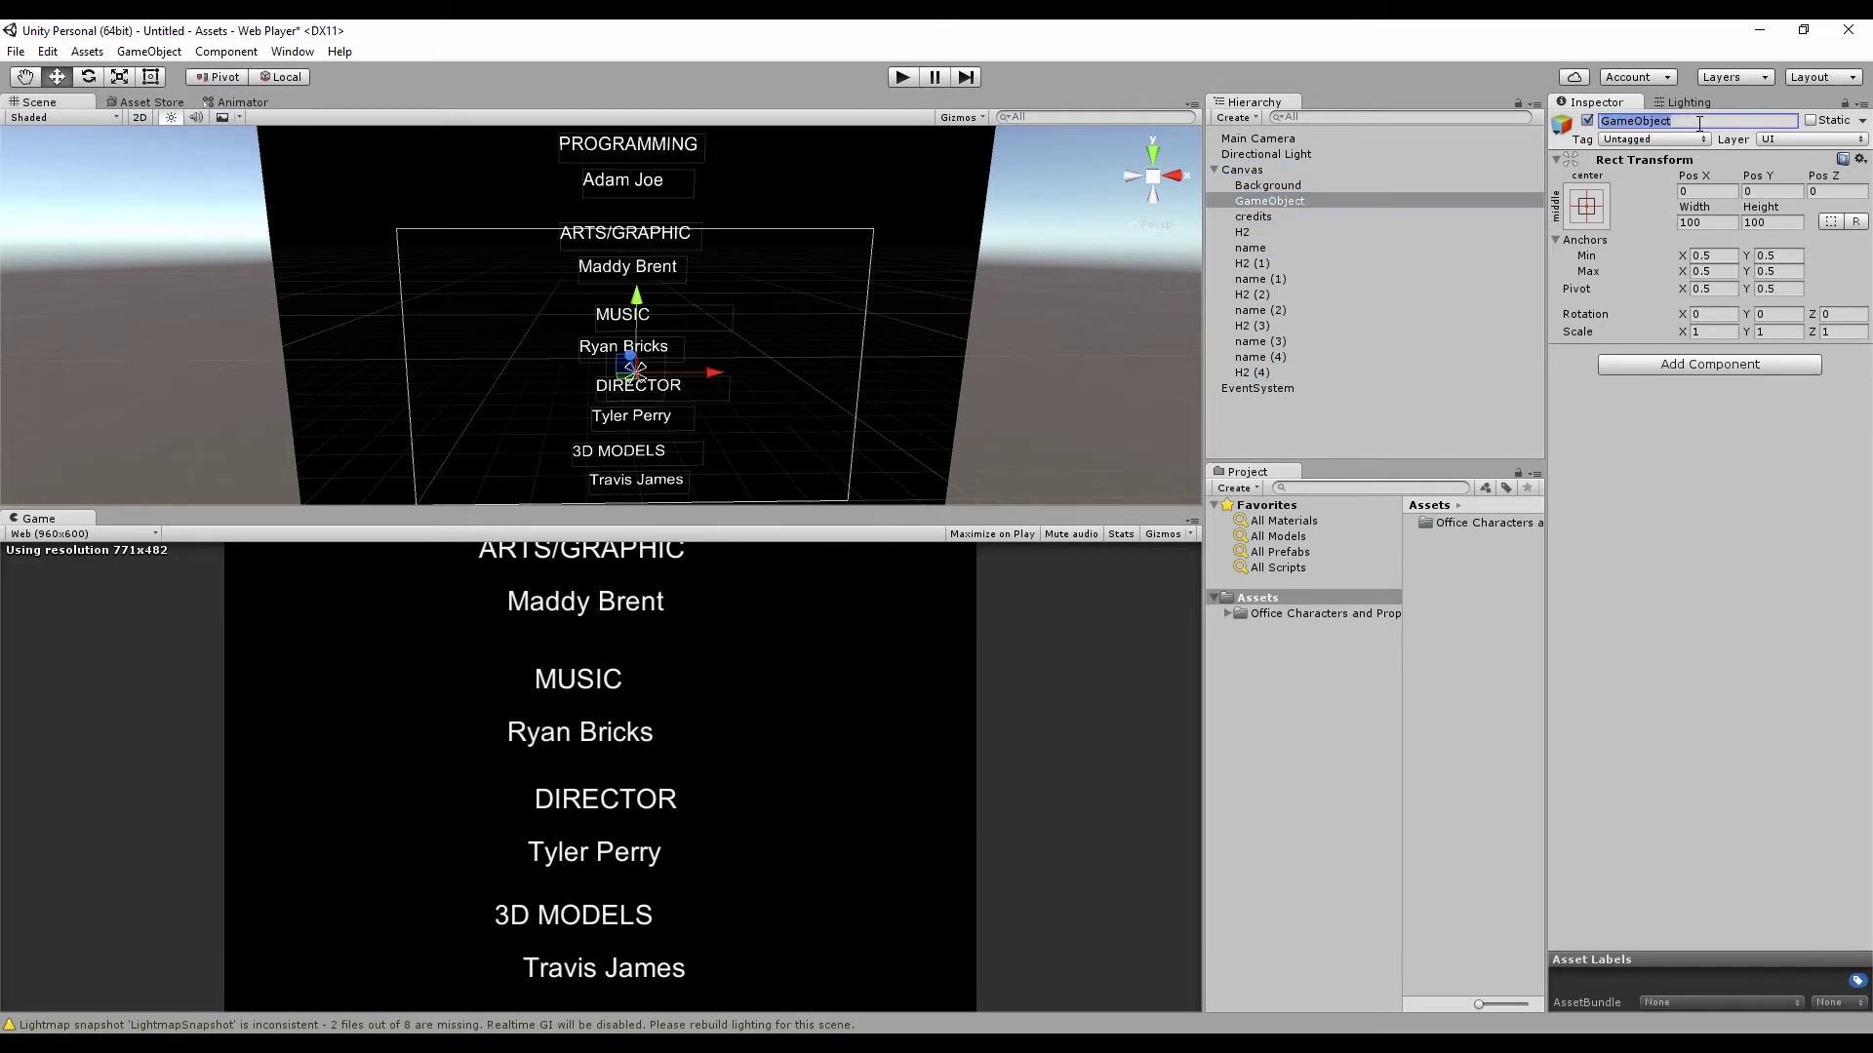
type("credits scroller")
Move every credit text, from CREDITS to the last heading, into credits scroller.
left_click(1255, 217)
left_click(1263, 370, "shift")
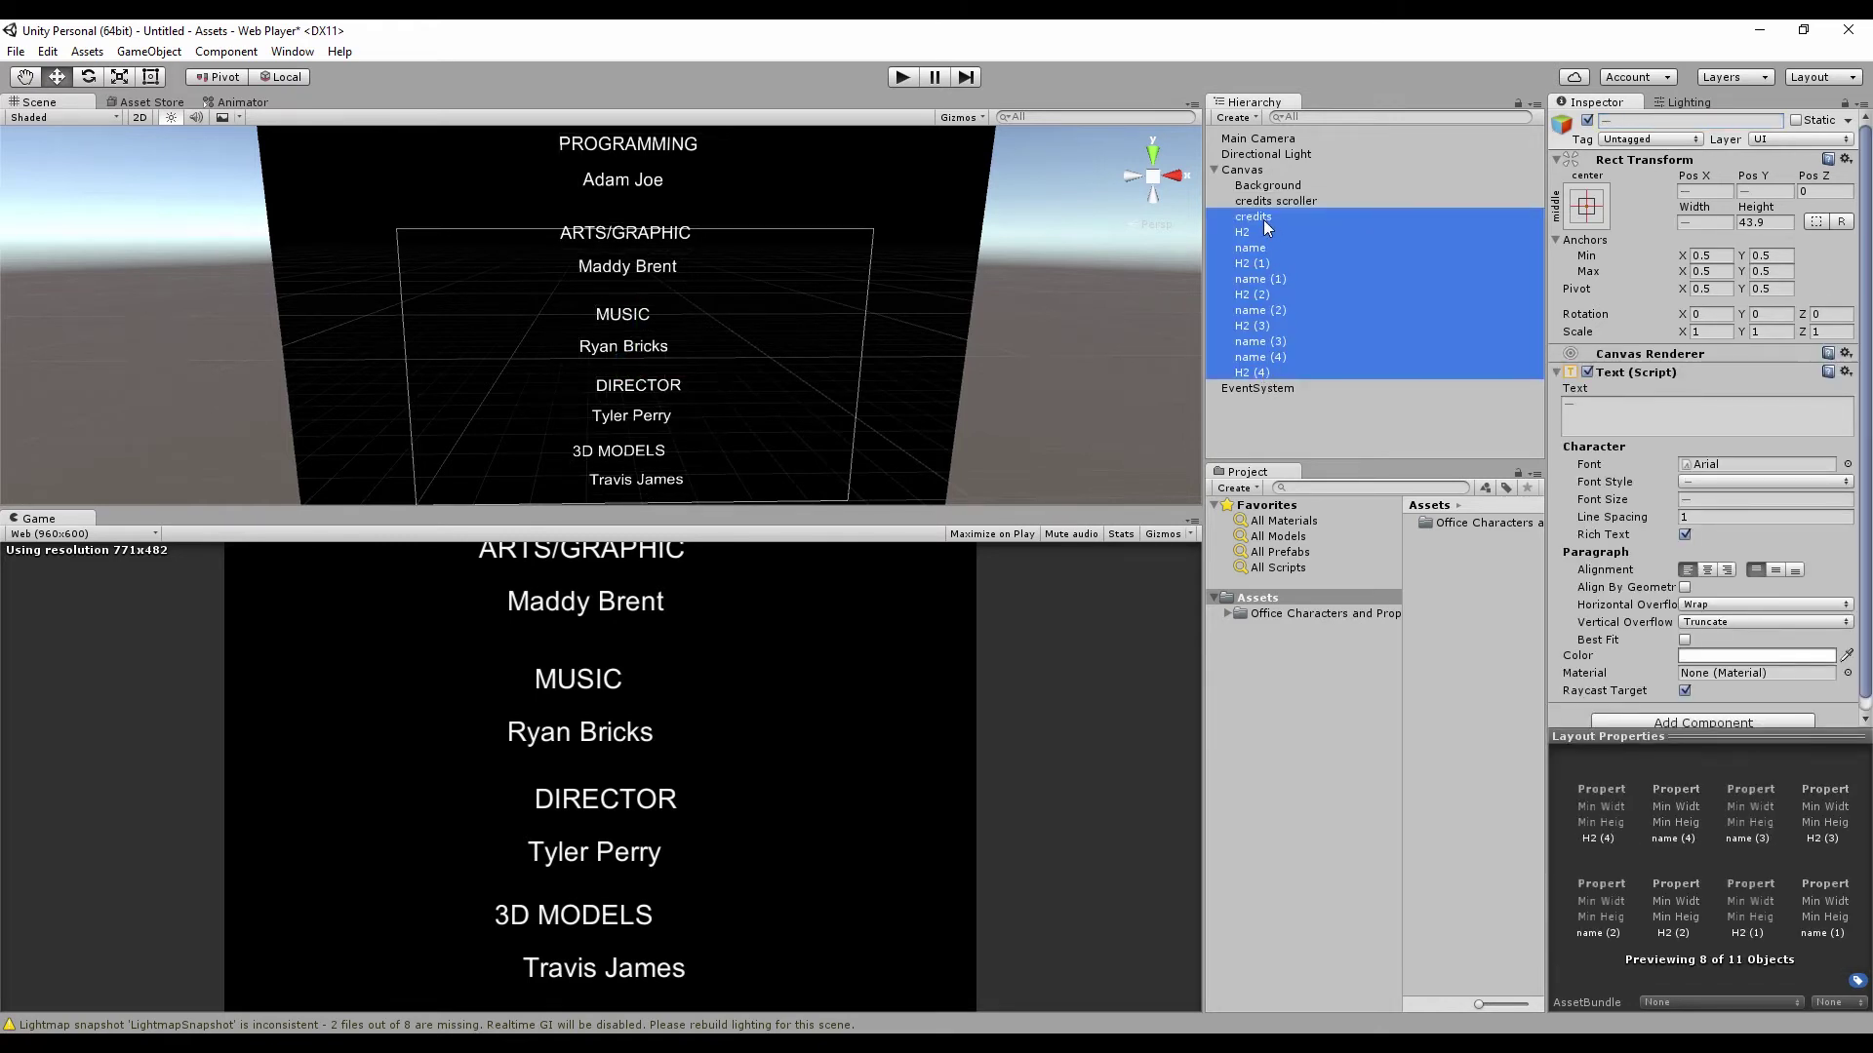
left_click_drag(1262, 216, 1289, 203)
left_click(1227, 202)
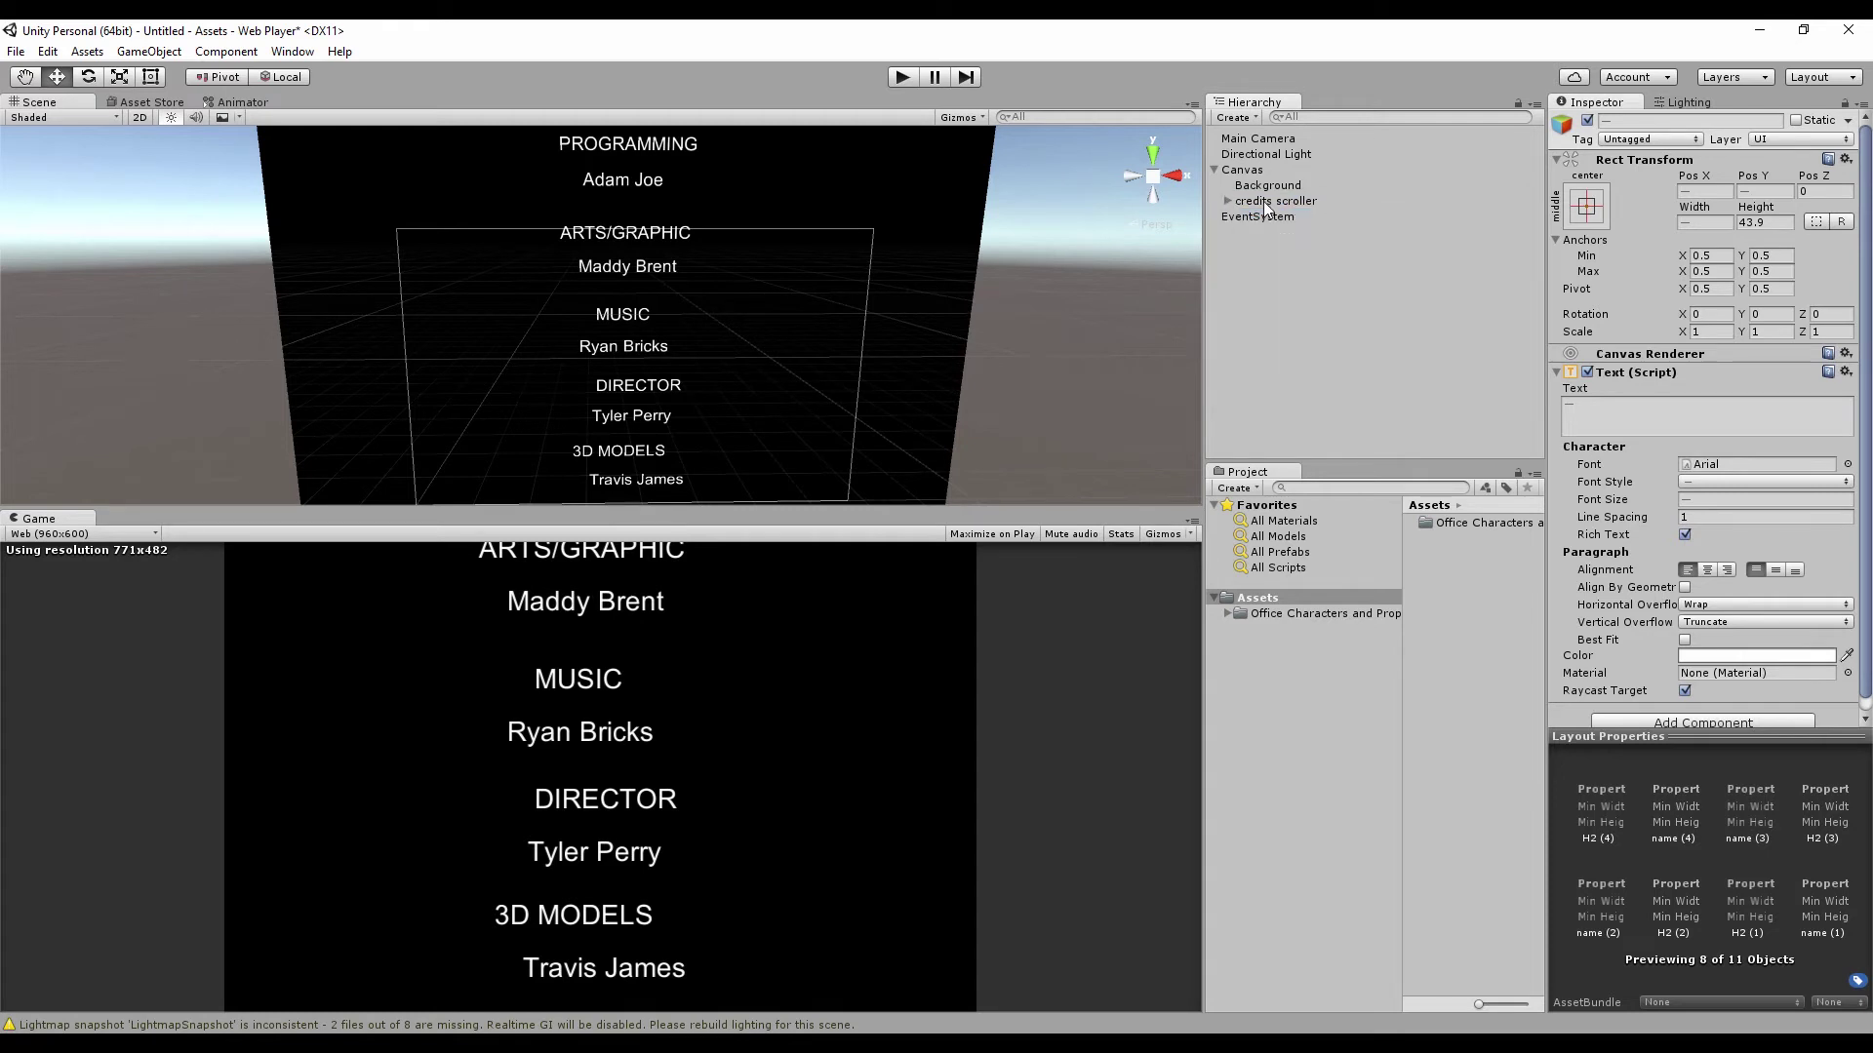
Raise the credits scroller block upward to Y 163.
left_click(1262, 201)
scroll(615, 308, "down", 2)
left_click_drag(627, 288, 621, 230)
scroll(636, 355, "down", 3)
scroll(621, 230, "up", 6)
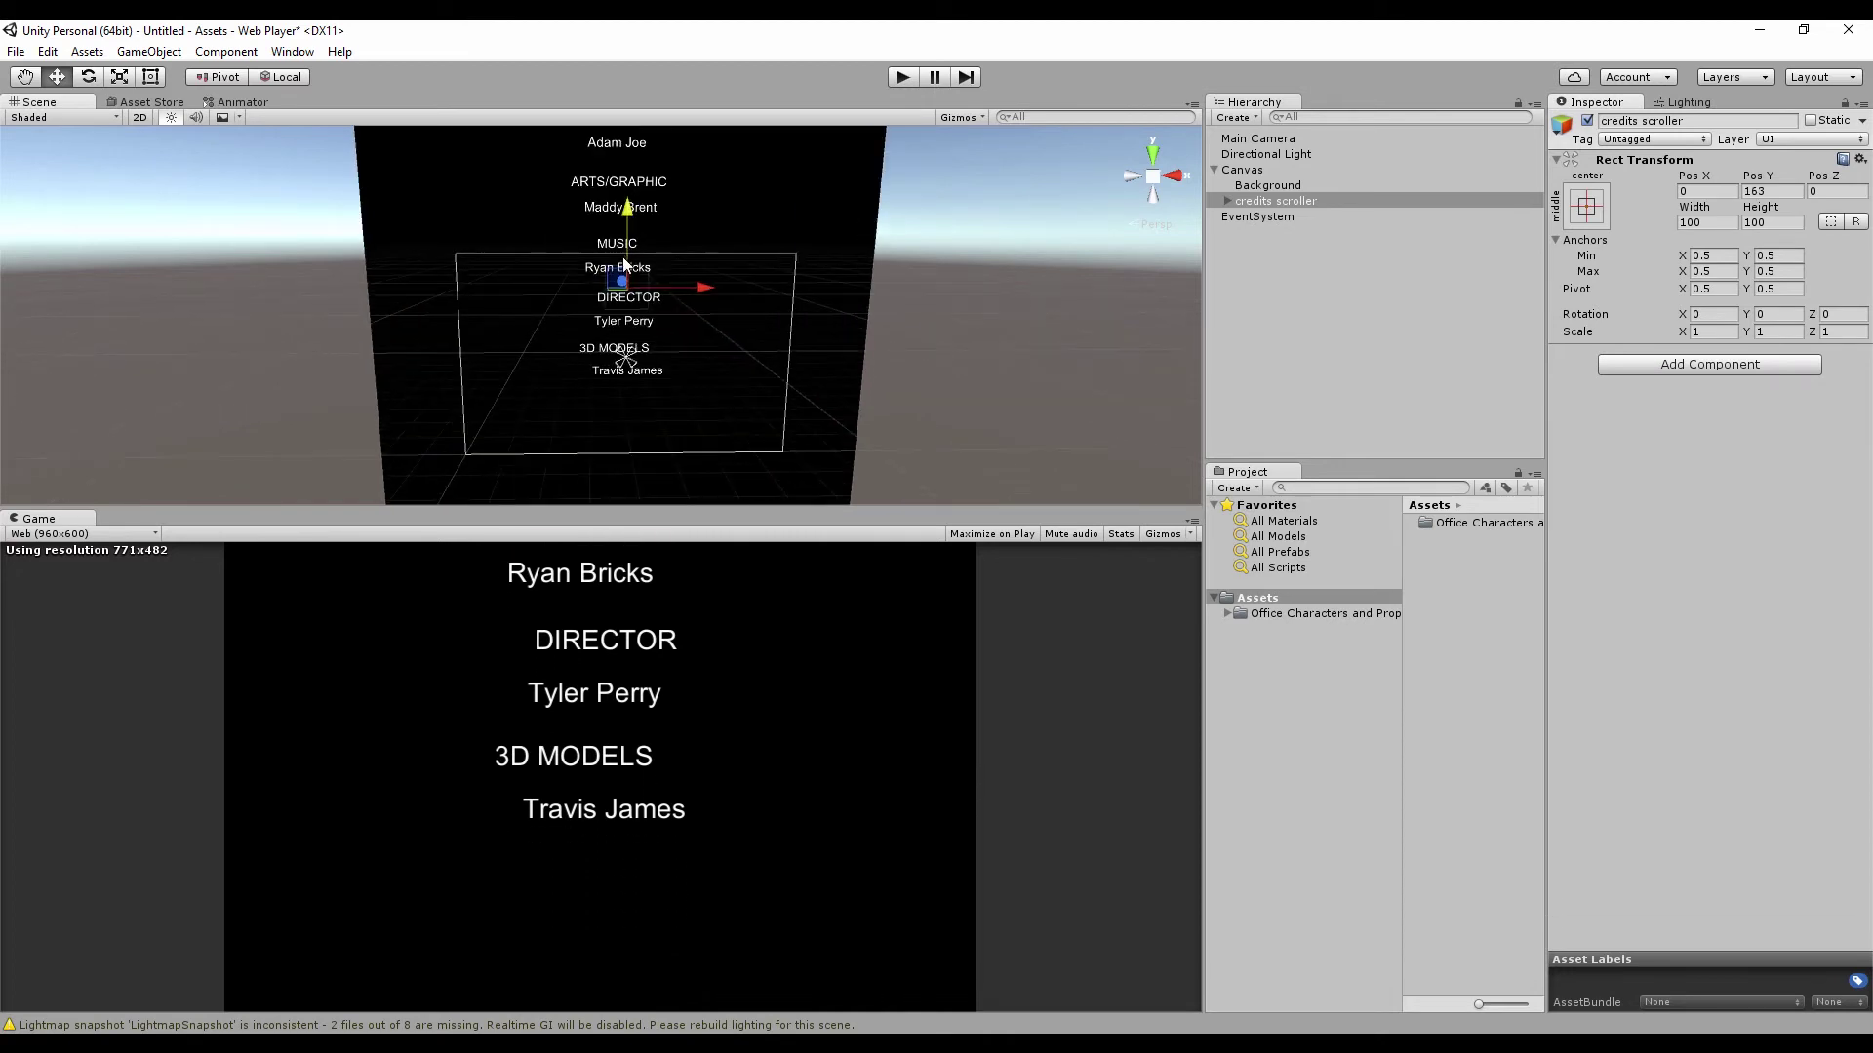
Find the two-name text under 3D MODELS; a trial move lower is undone.
left_click(632, 389)
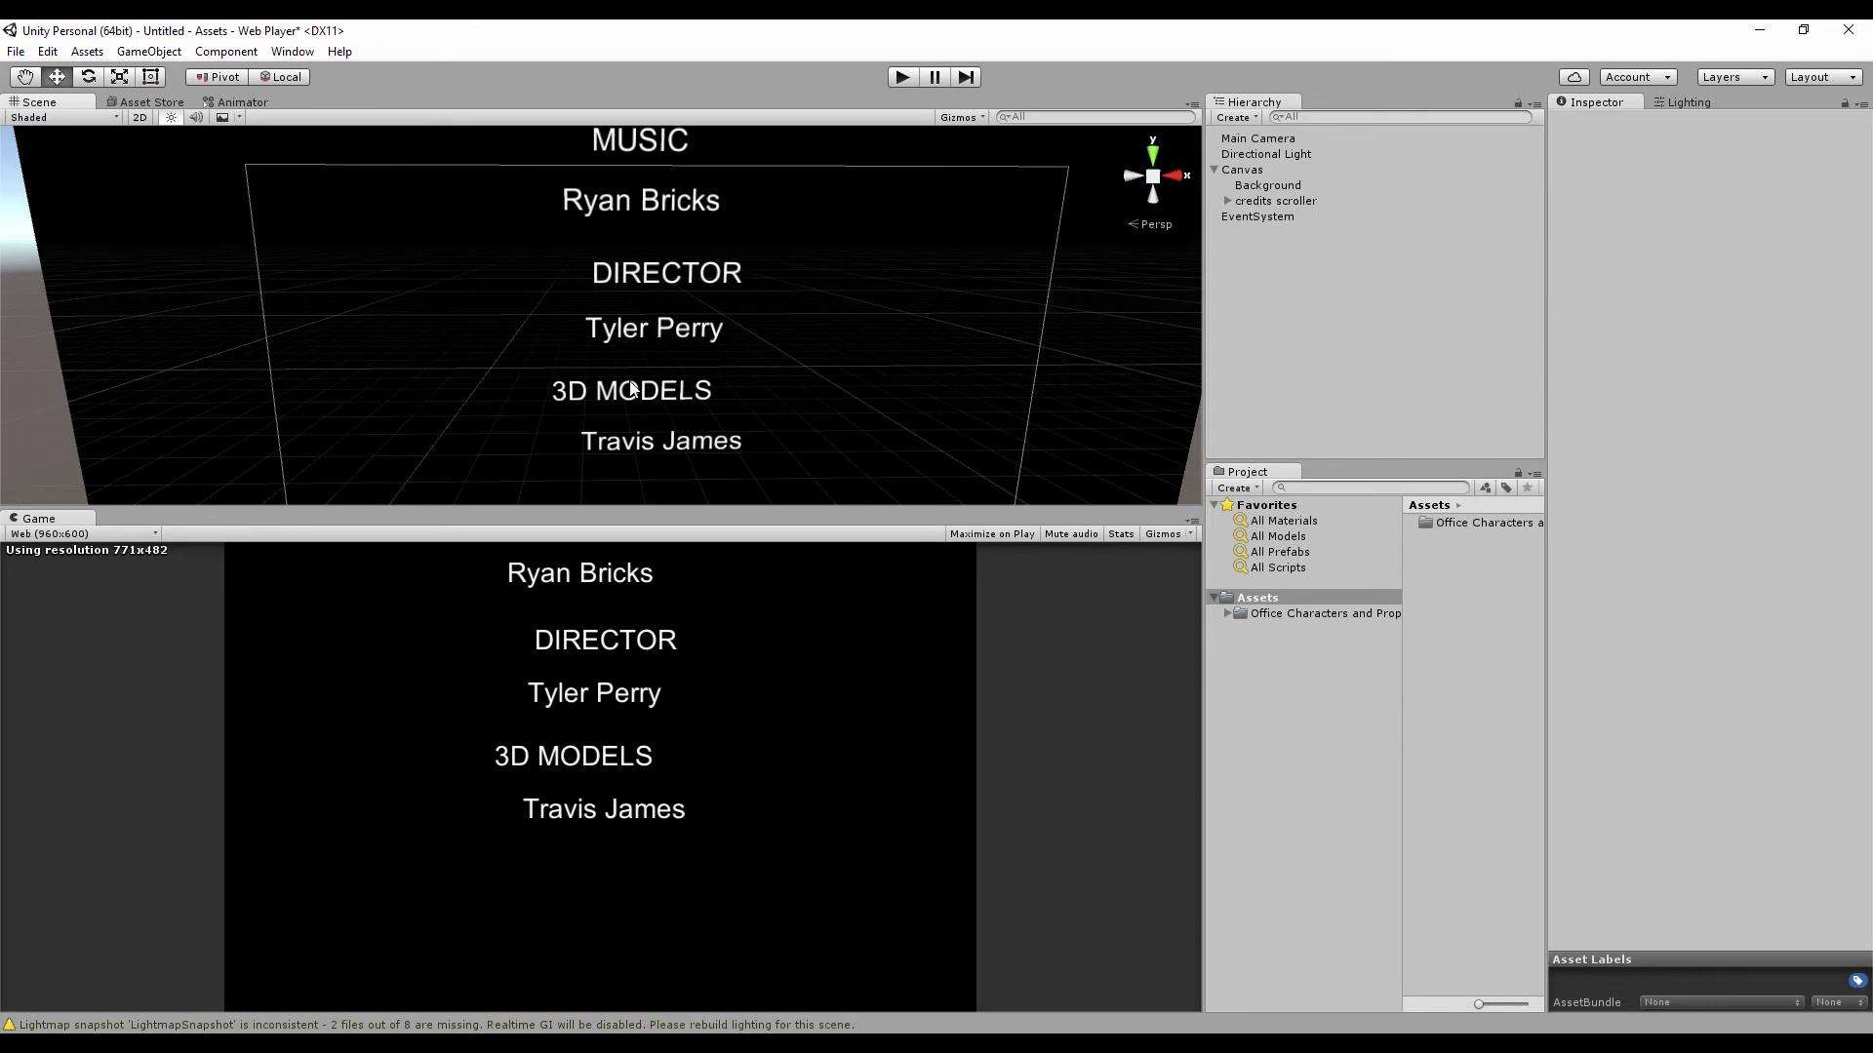
left_click(1227, 201)
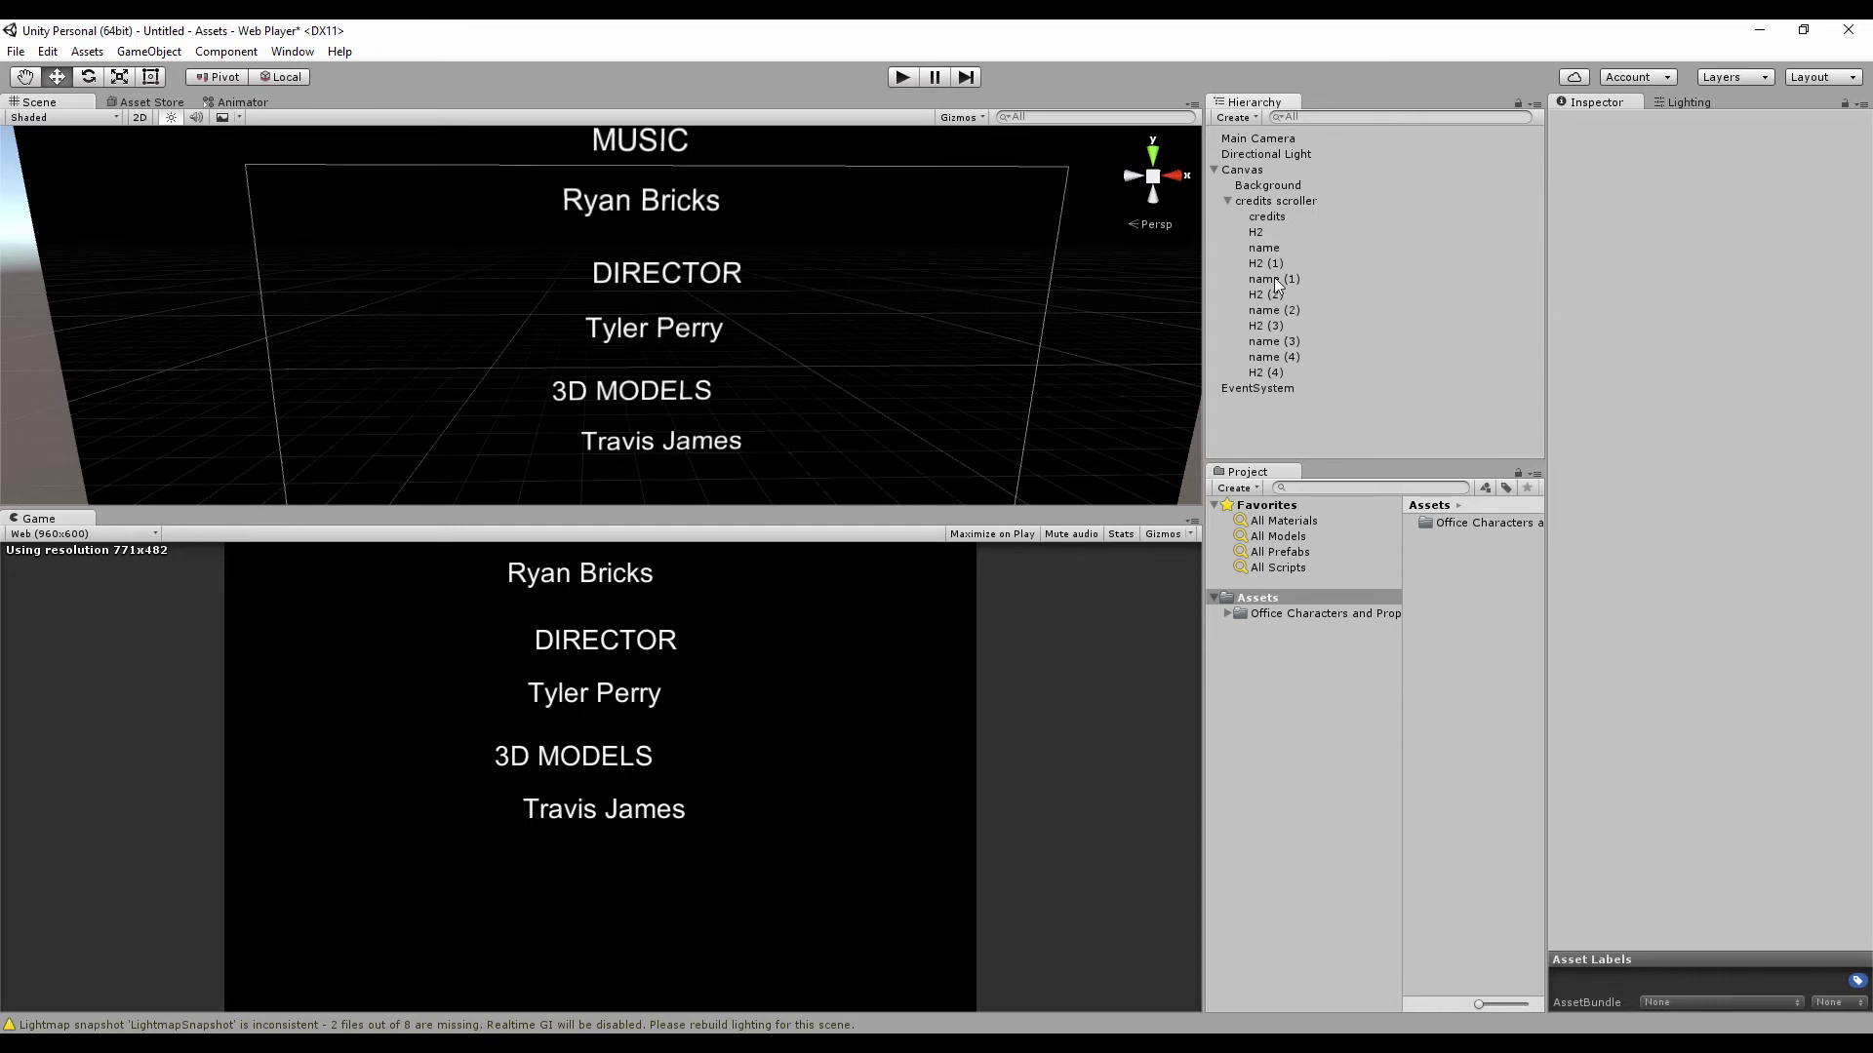
left_click(1266, 372)
left_click(1273, 357)
left_click(1278, 341)
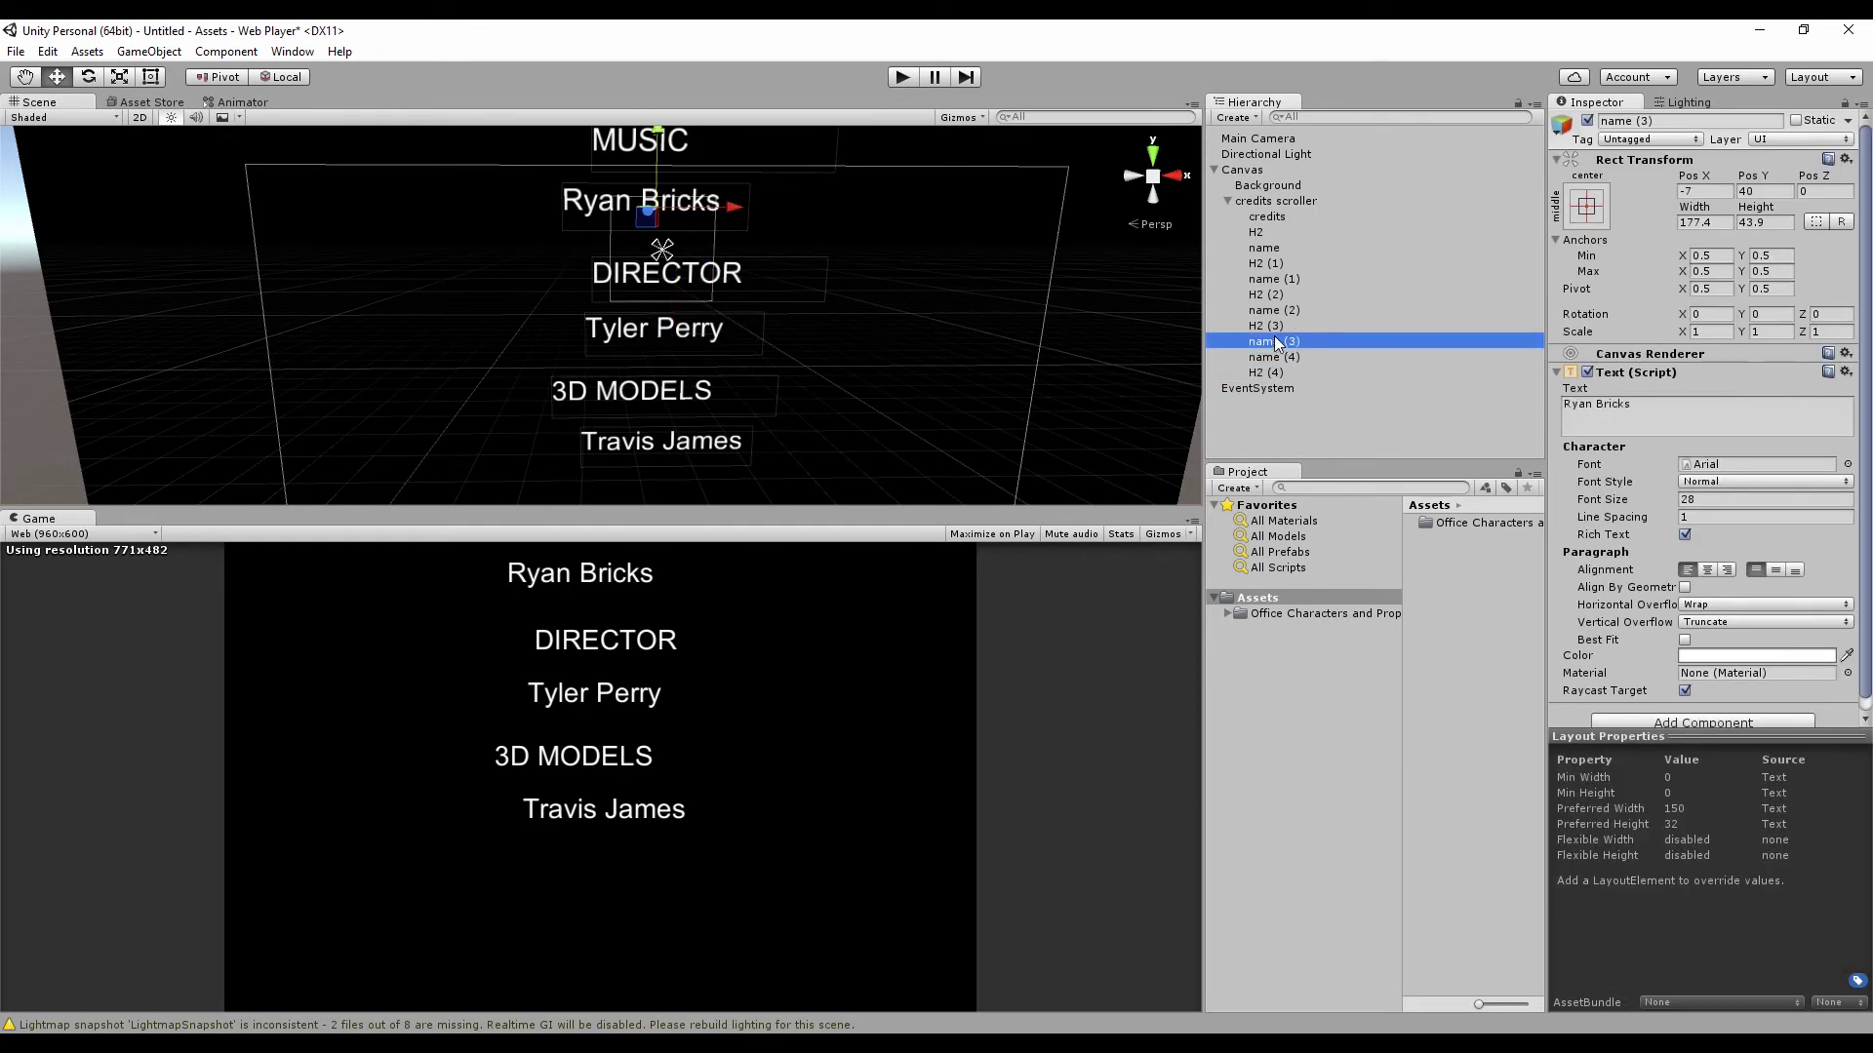
left_click(1273, 312)
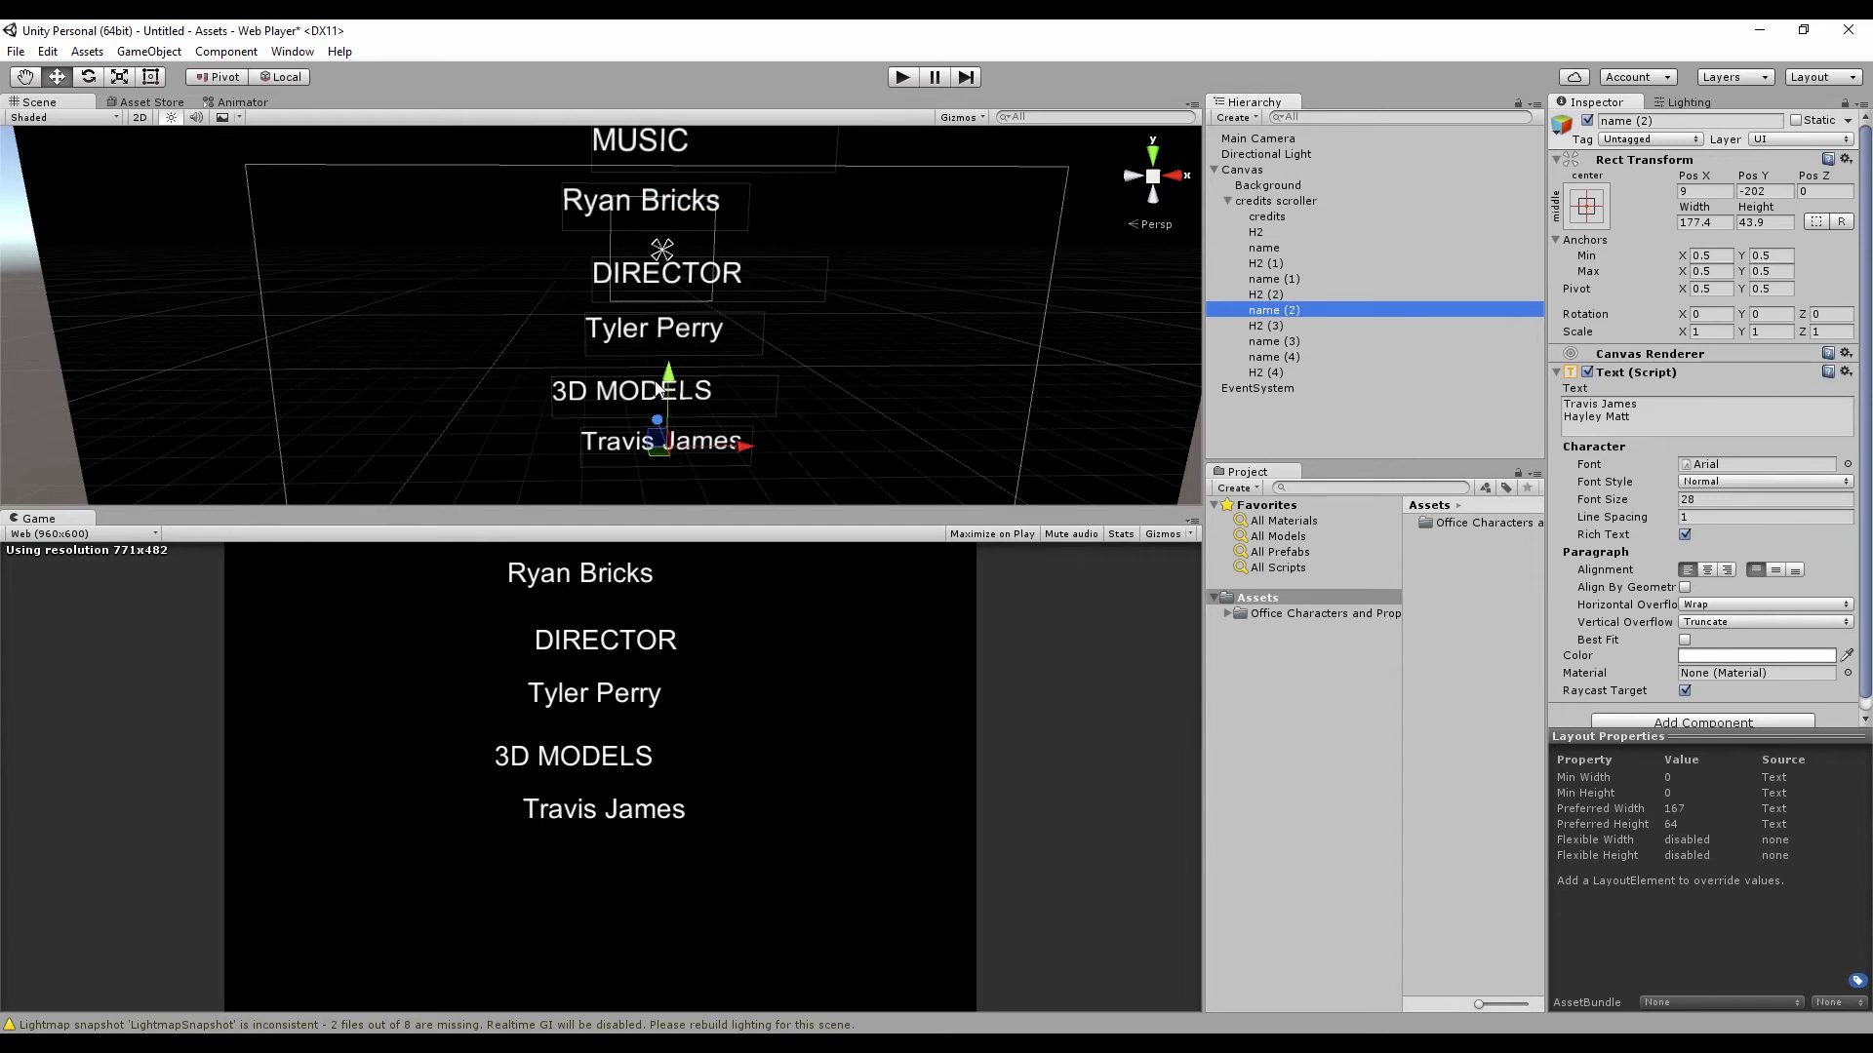
left_click_drag(667, 377, 667, 390)
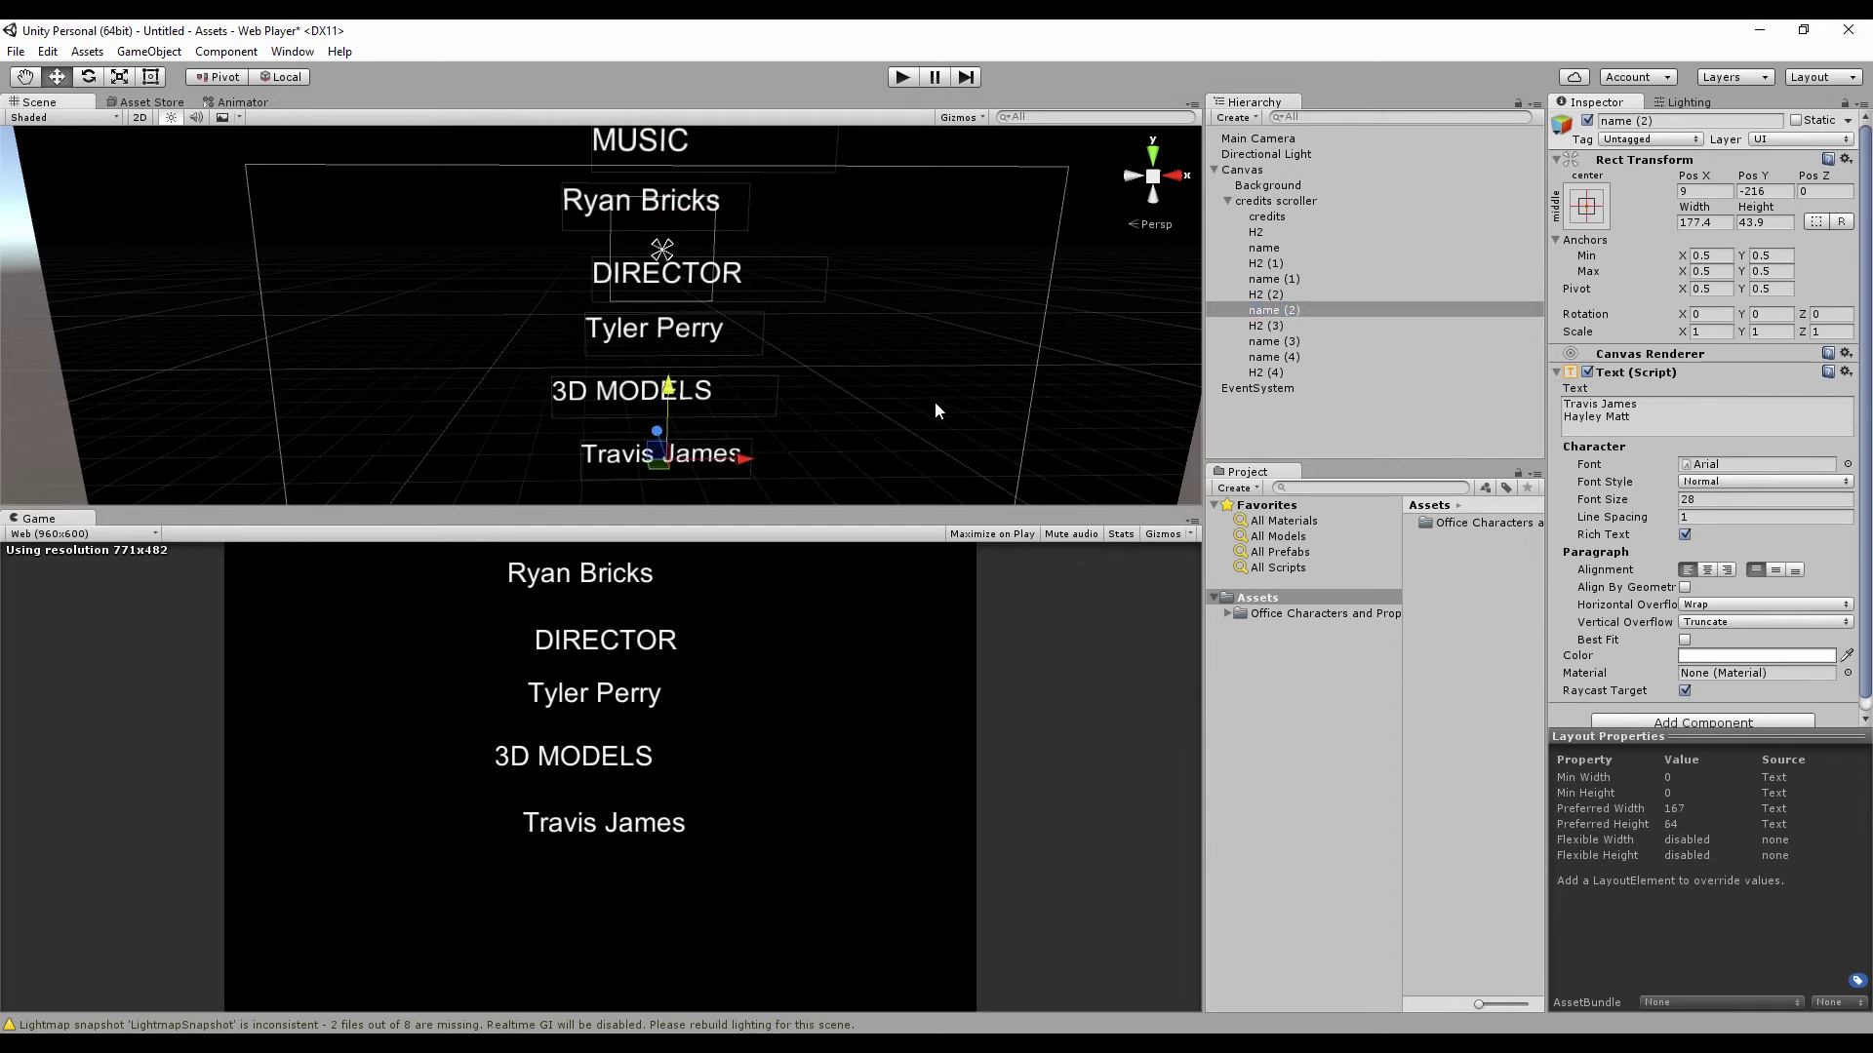
key("ctrl+z")
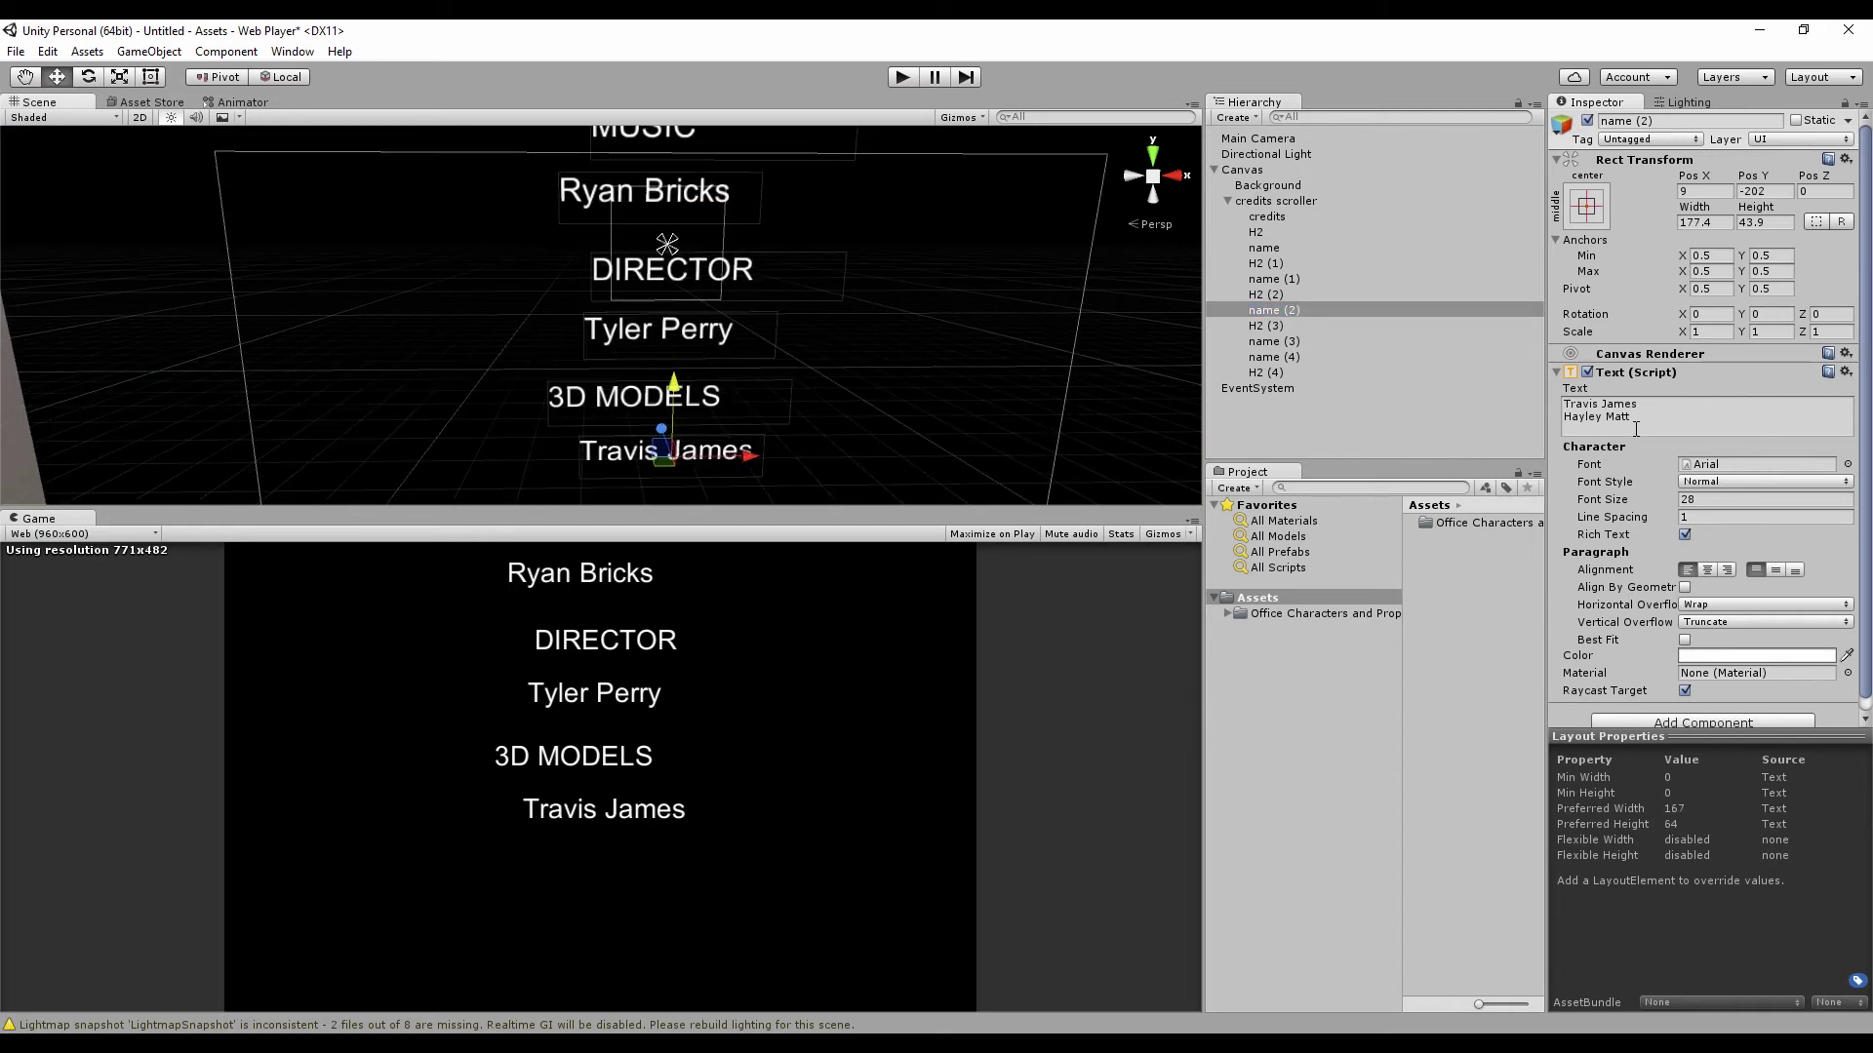
Fit both 3D MODELS names in their text box at height 71.1 and lower it slightly.
left_click(1654, 407)
left_click(1649, 408)
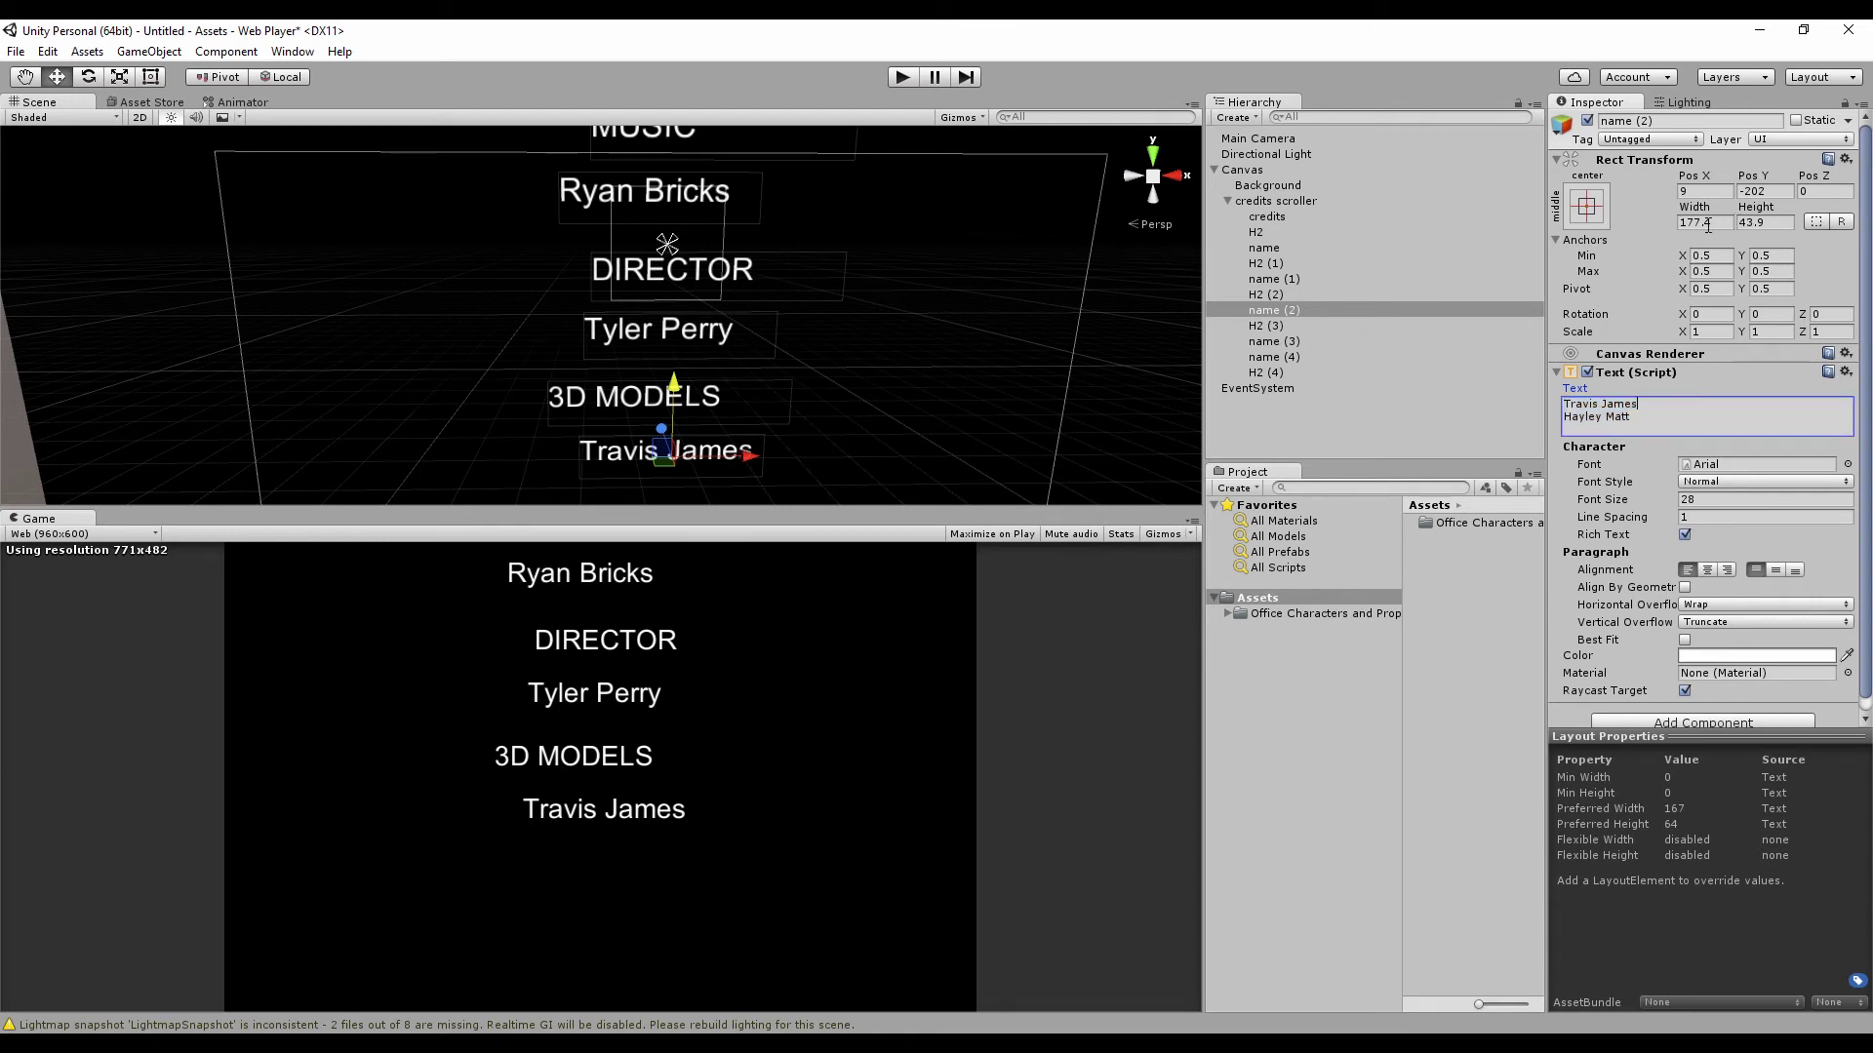
left_click(1626, 427)
left_click_drag(1752, 208, 1814, 190)
left_click_drag(673, 383, 673, 395)
Shift the 3D MODELS heading right to X 25.4 and collapse credits scroller.
left_click(1277, 295)
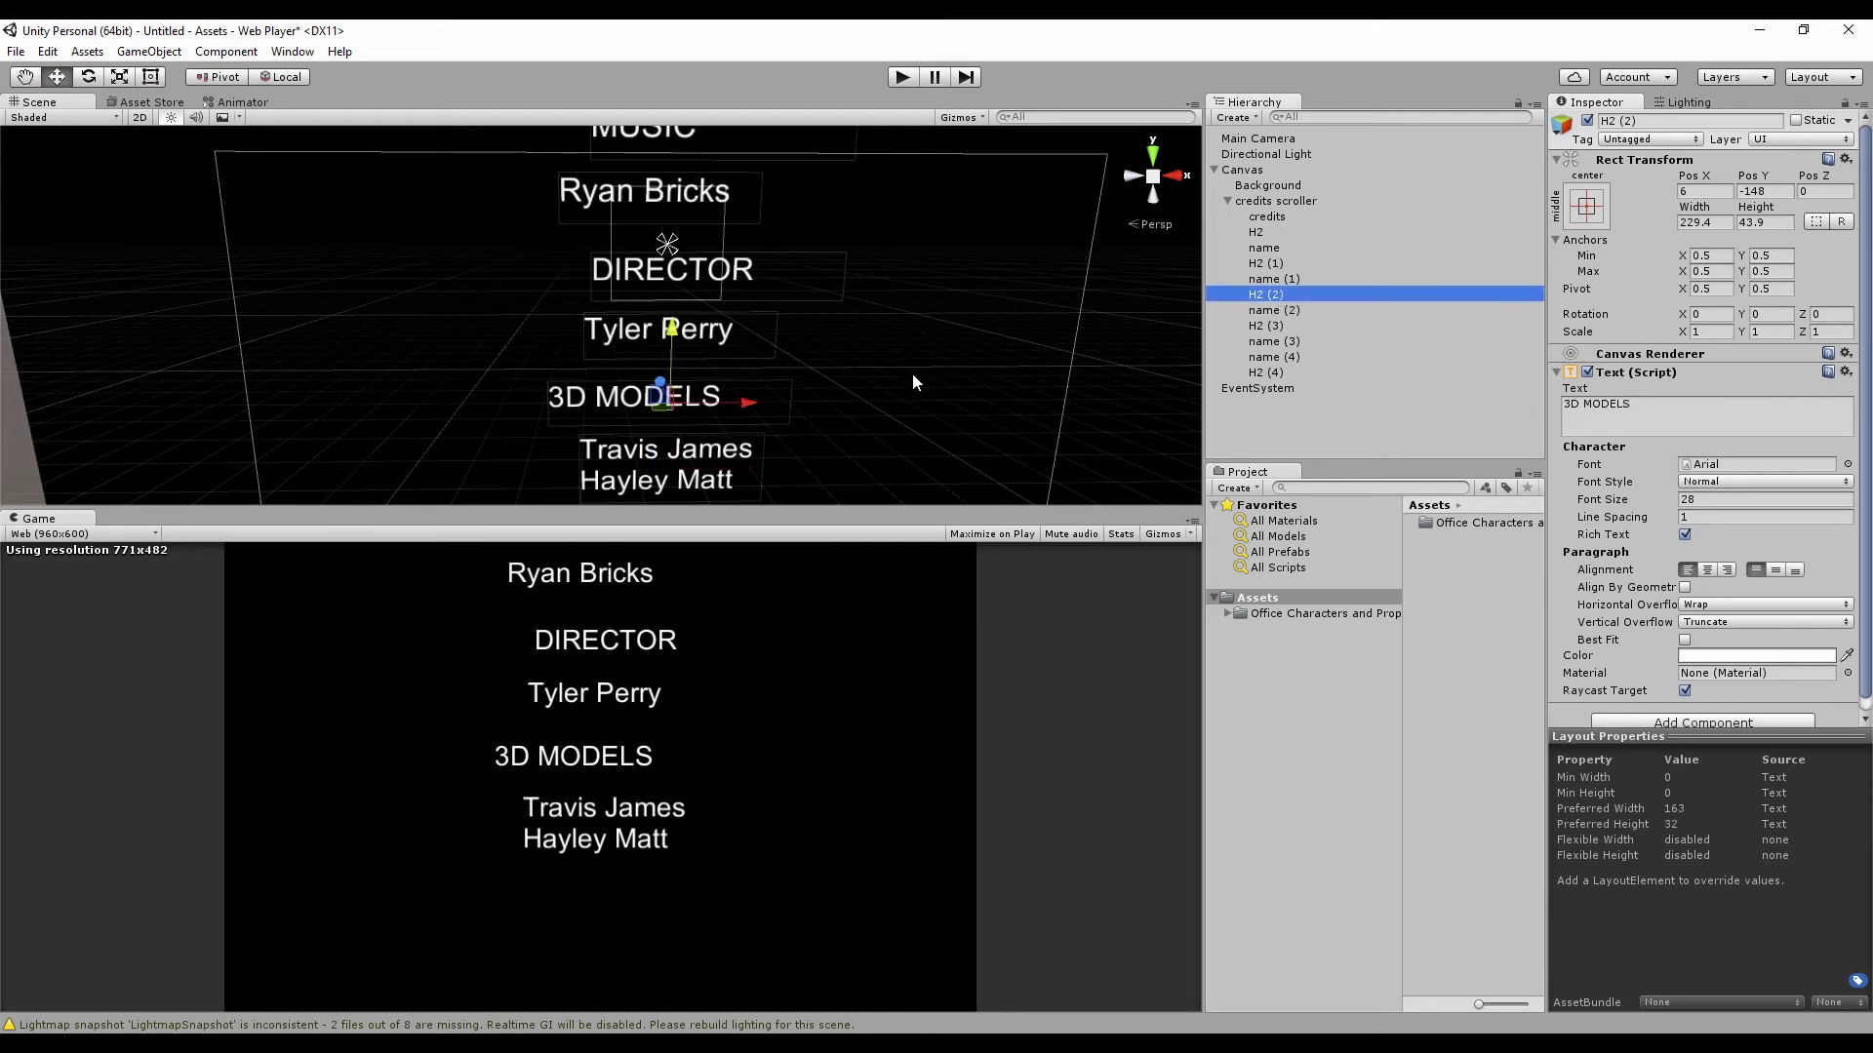
left_click_drag(749, 401, 770, 402)
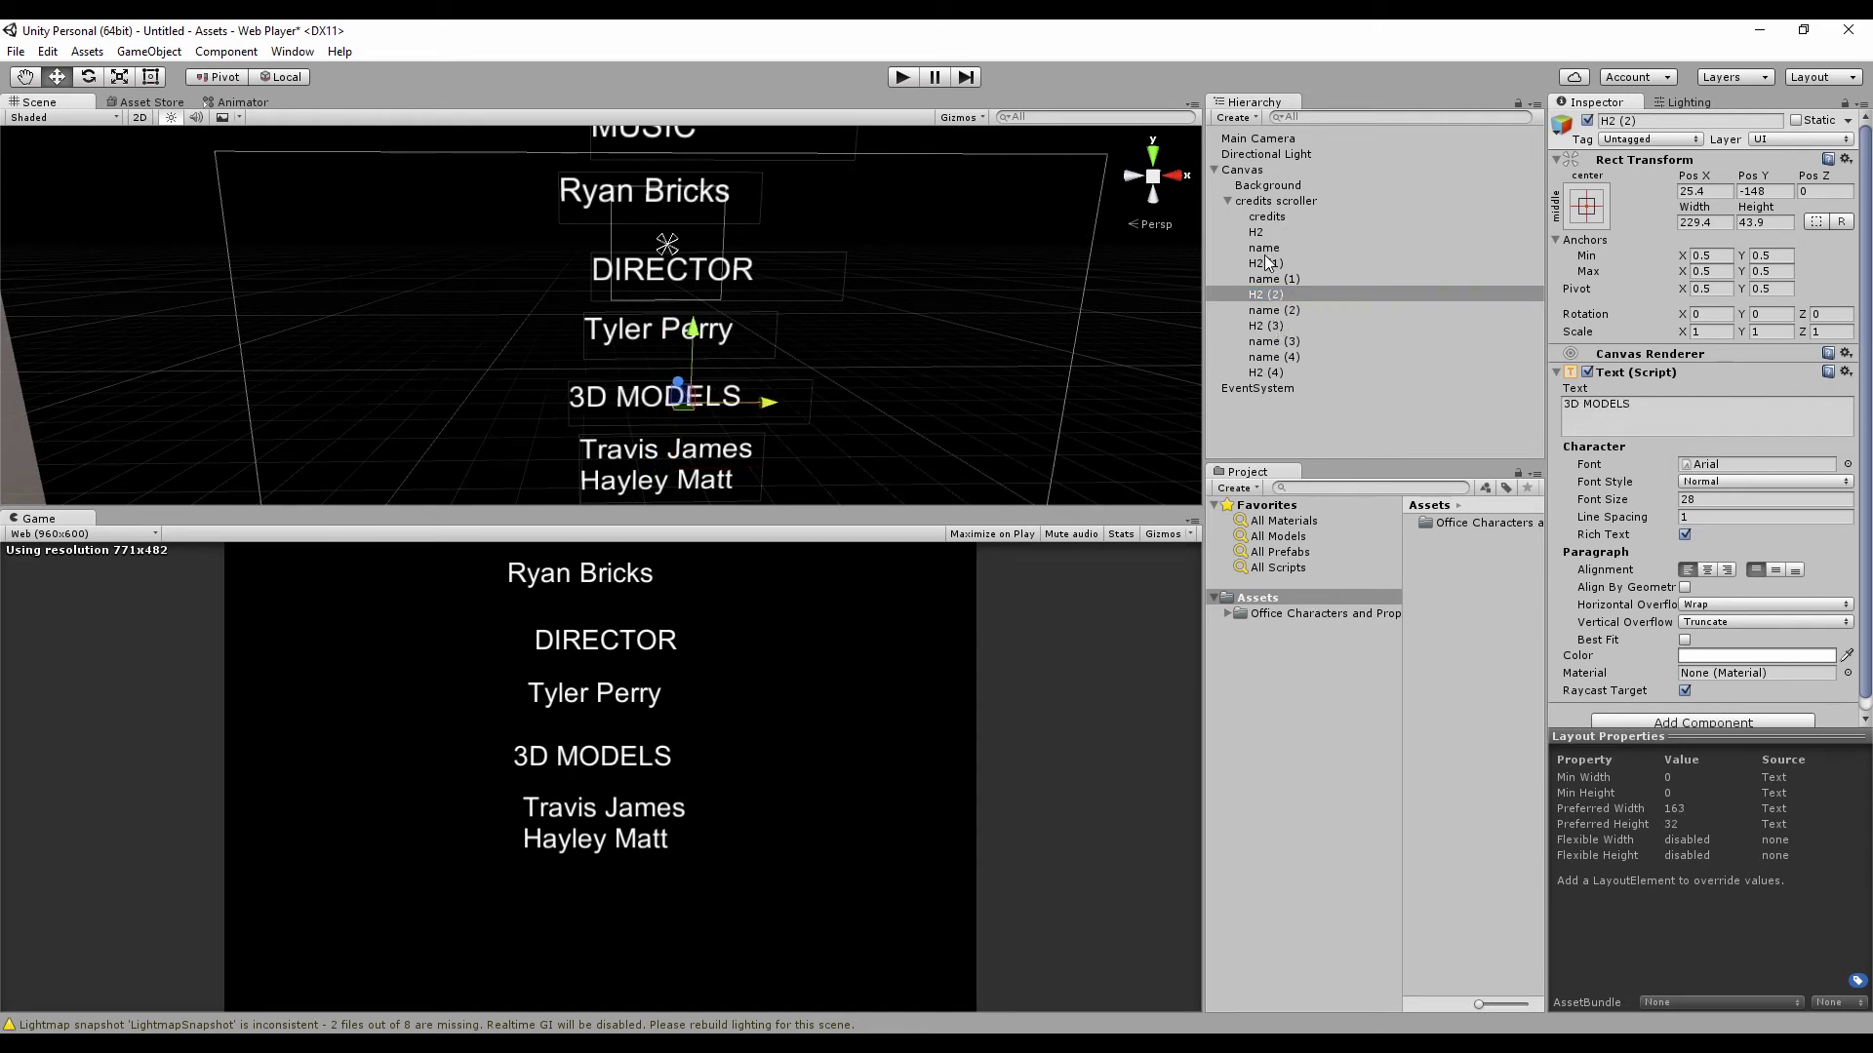
left_click(1267, 200)
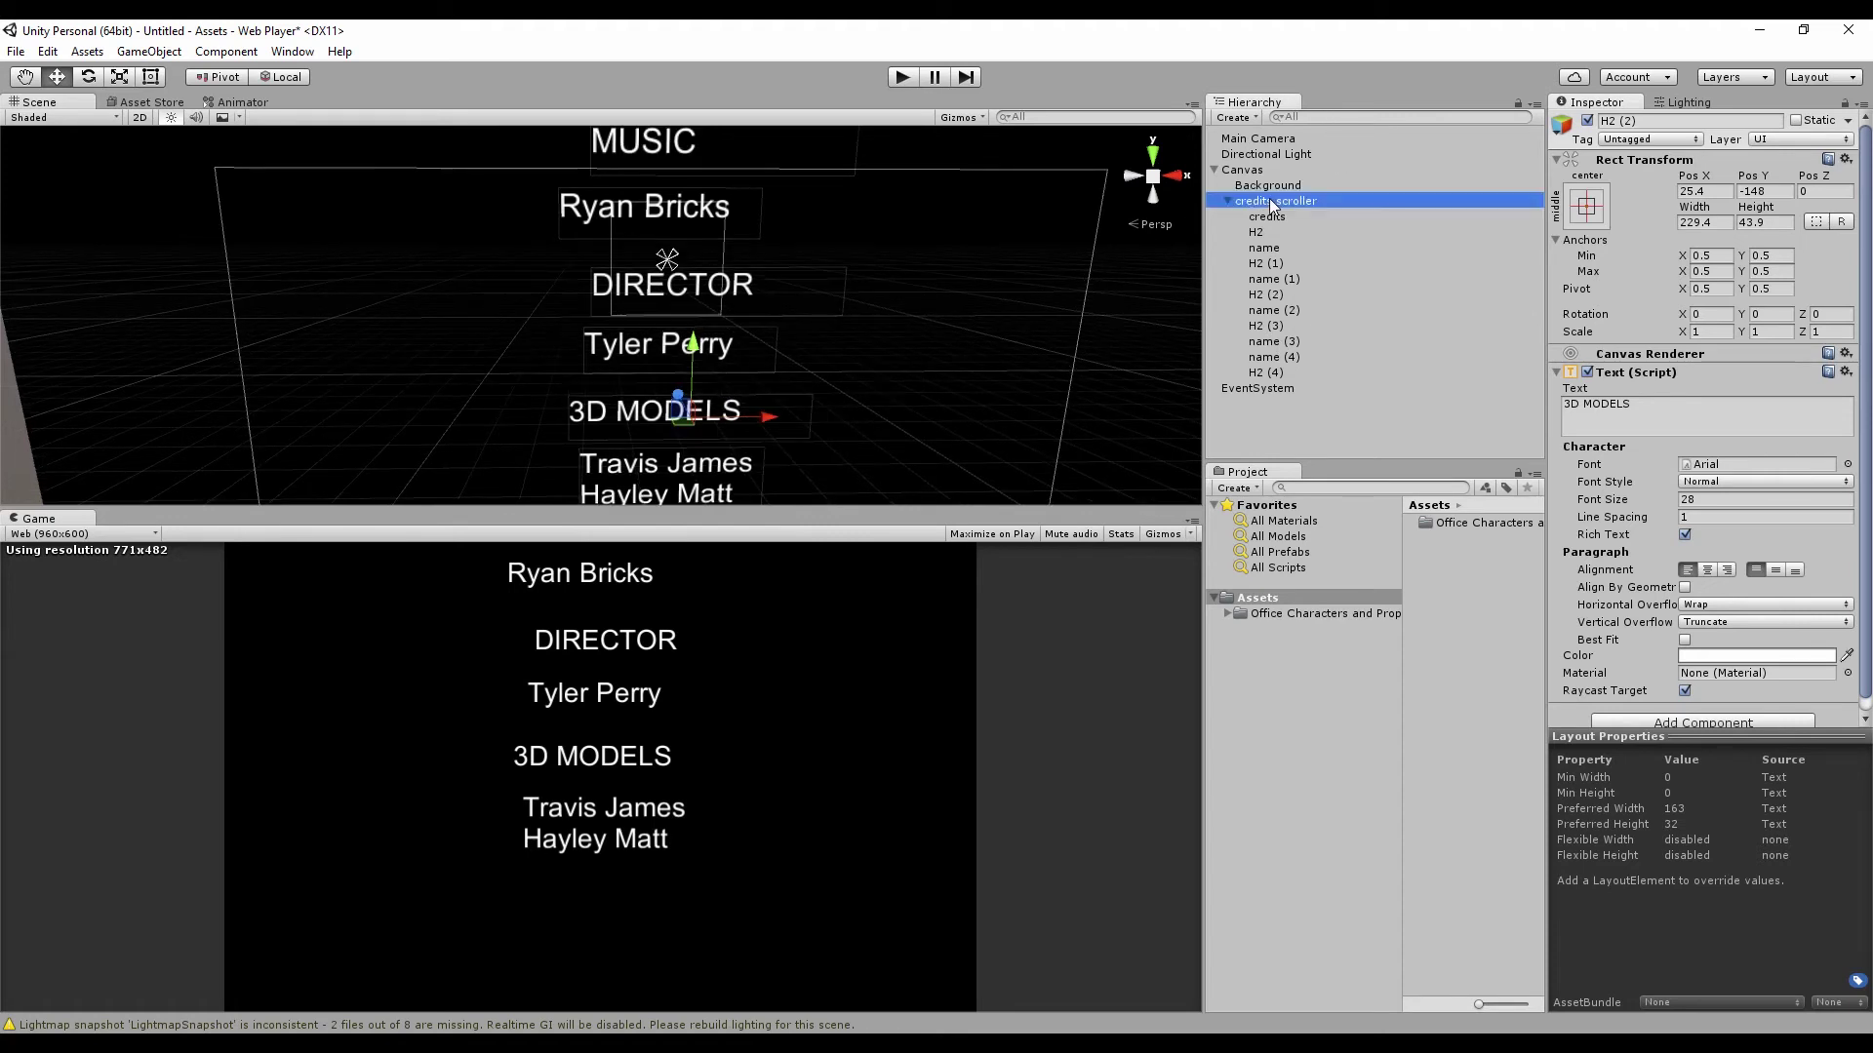
left_click(1228, 201)
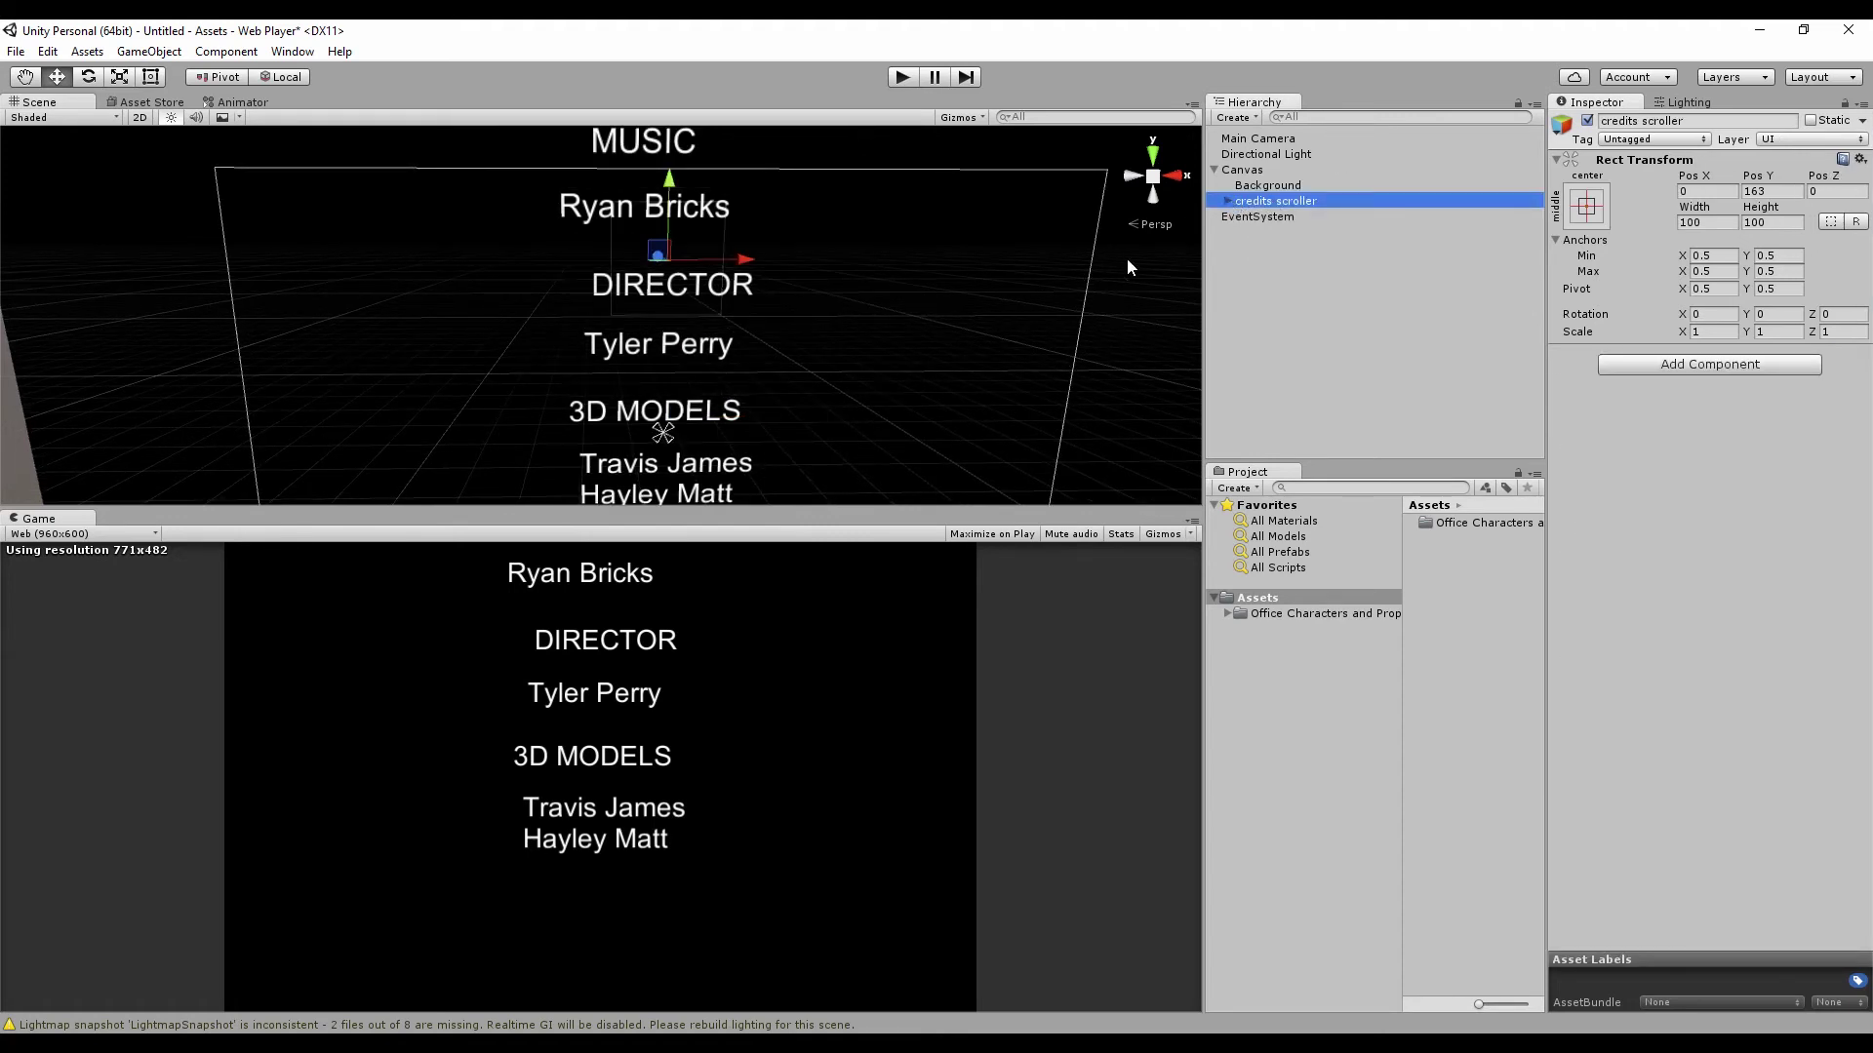
Move the credits scroller down below the visible canvas to Y -816.
key("f")
left_click_drag(632, 183, 618, 510)
middle_click_drag(680, 376, 751, 250)
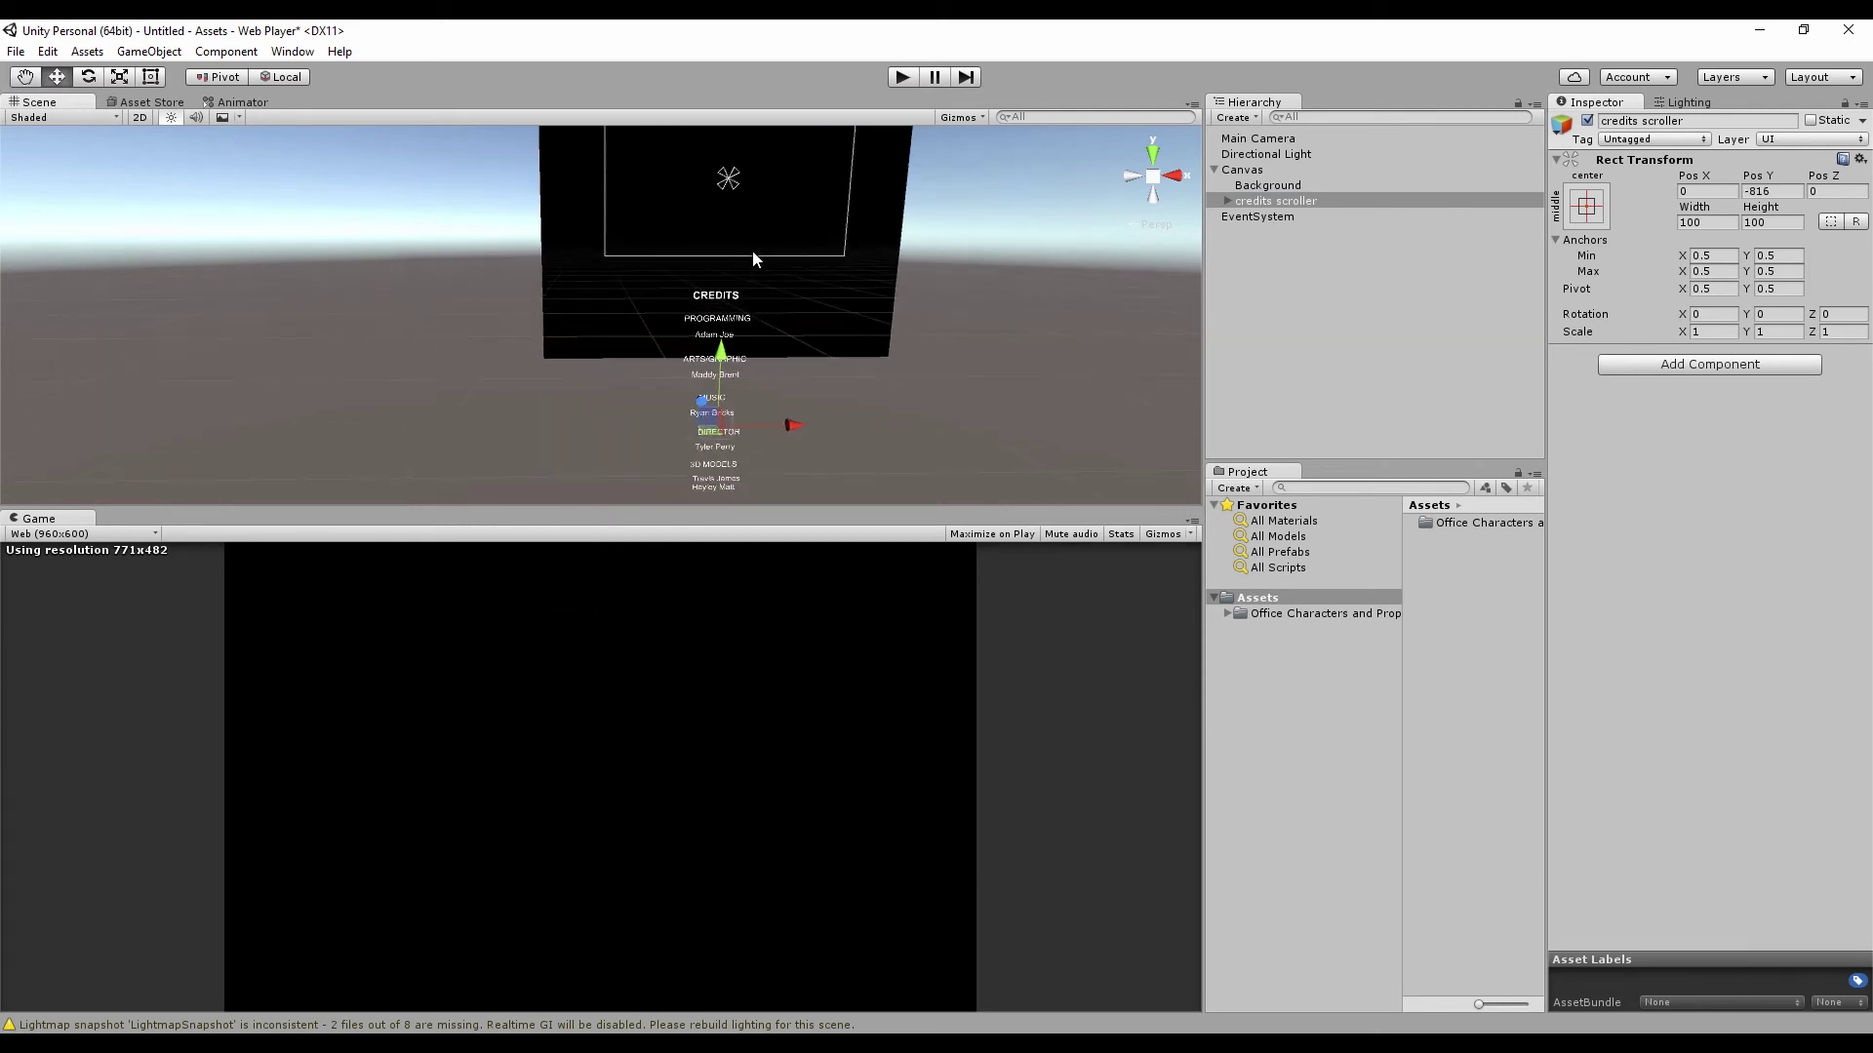
scroll(761, 248, "up", 3)
Add an Animator component to the credits scroller.
left_click(1677, 366)
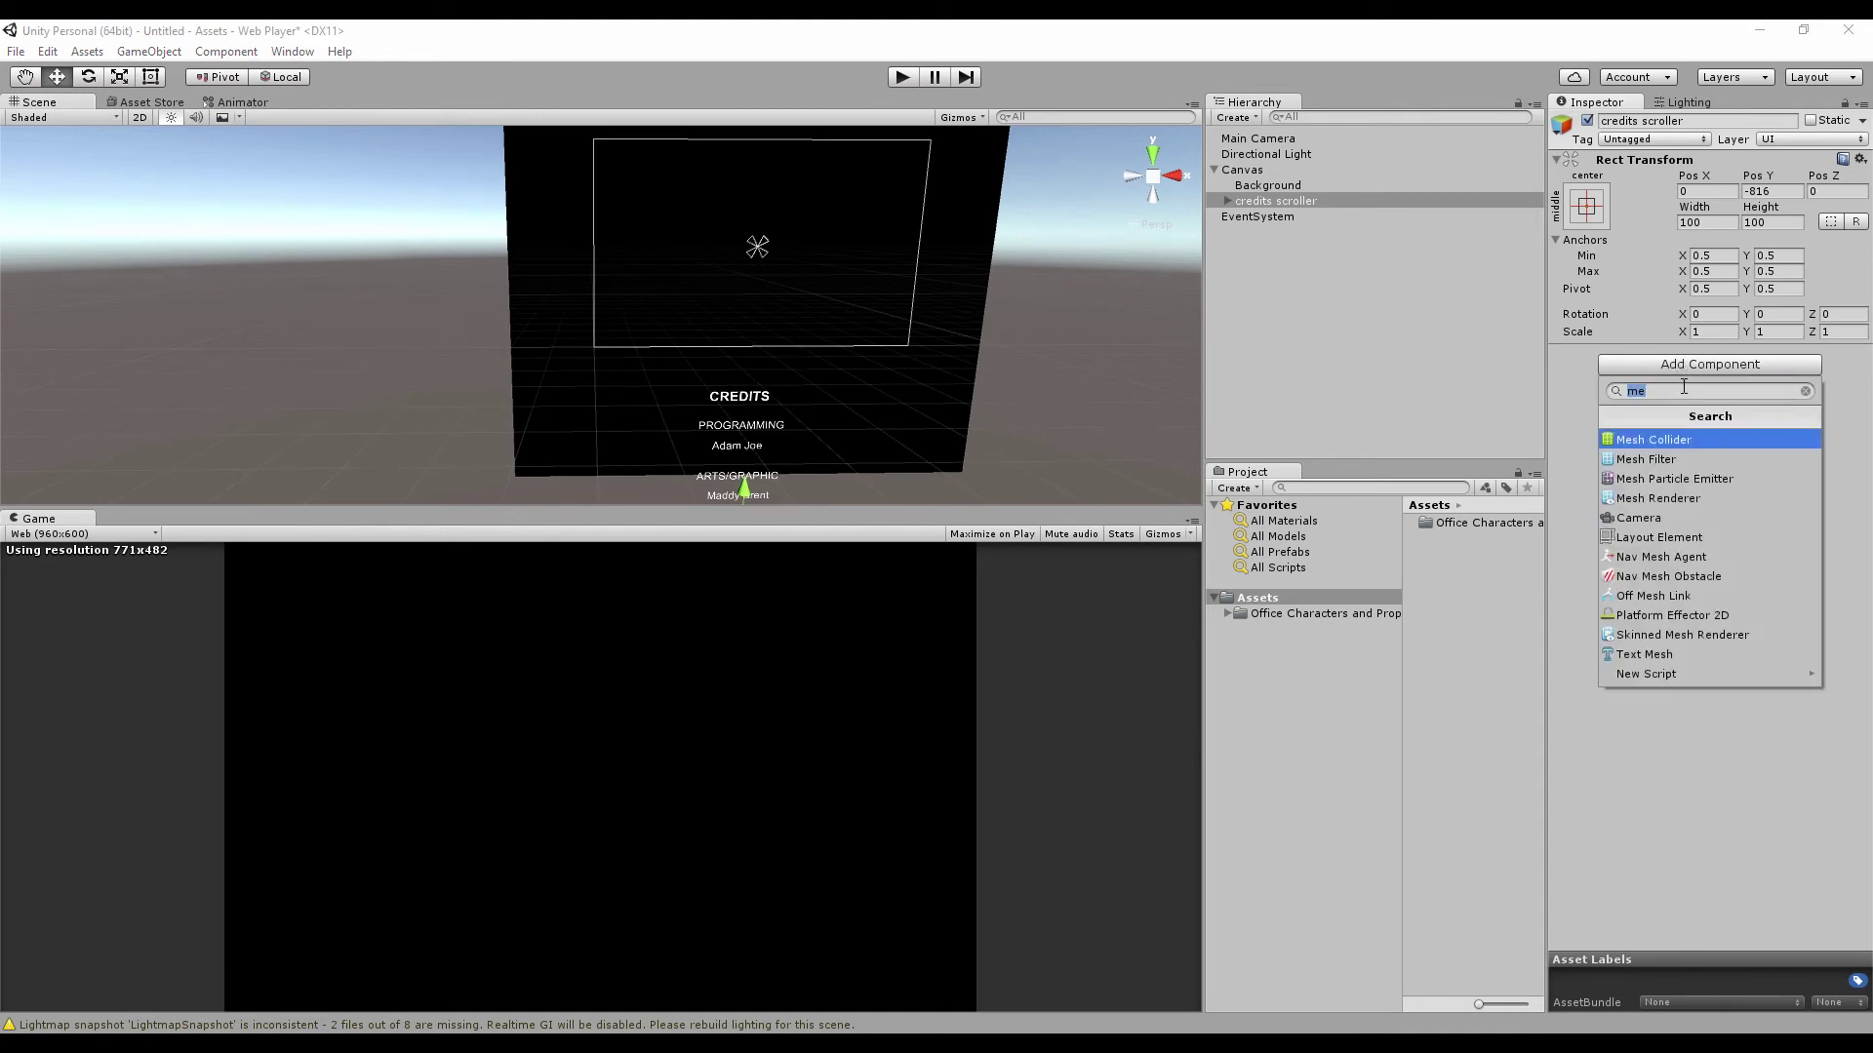
type("ani")
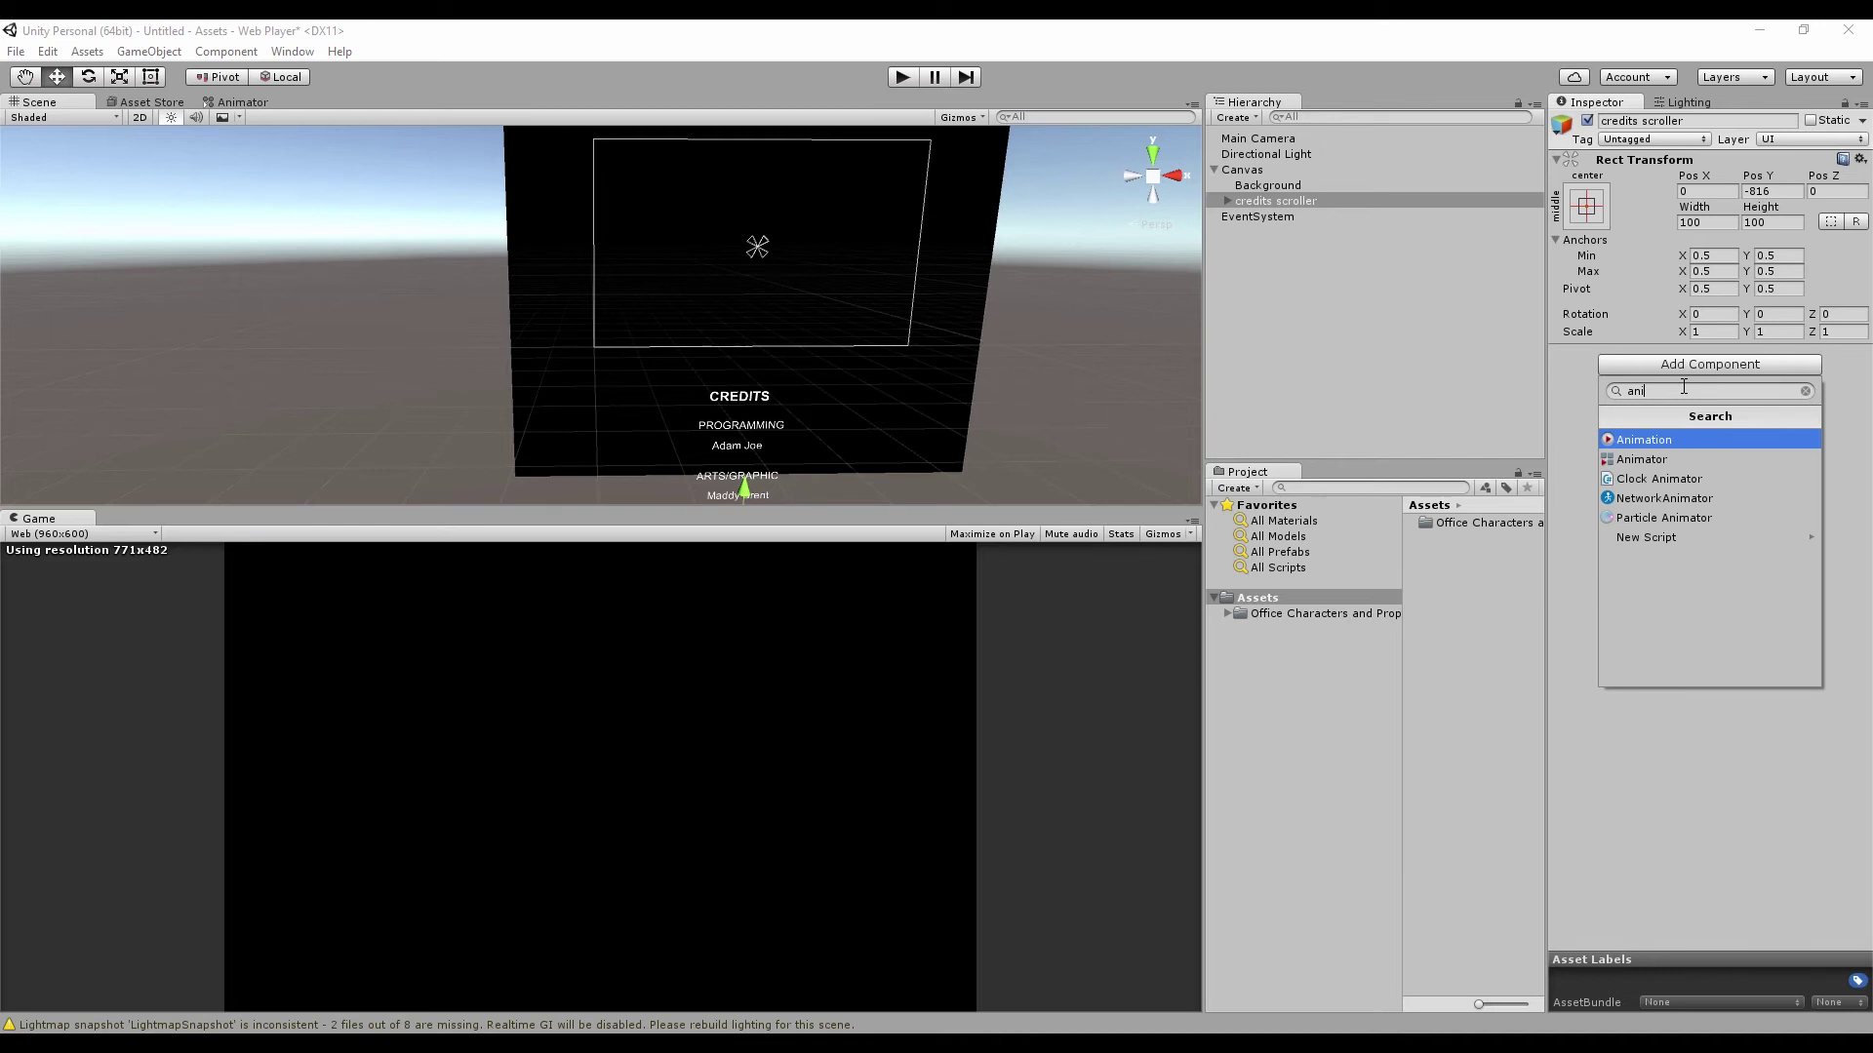
key("Down")
key("Return")
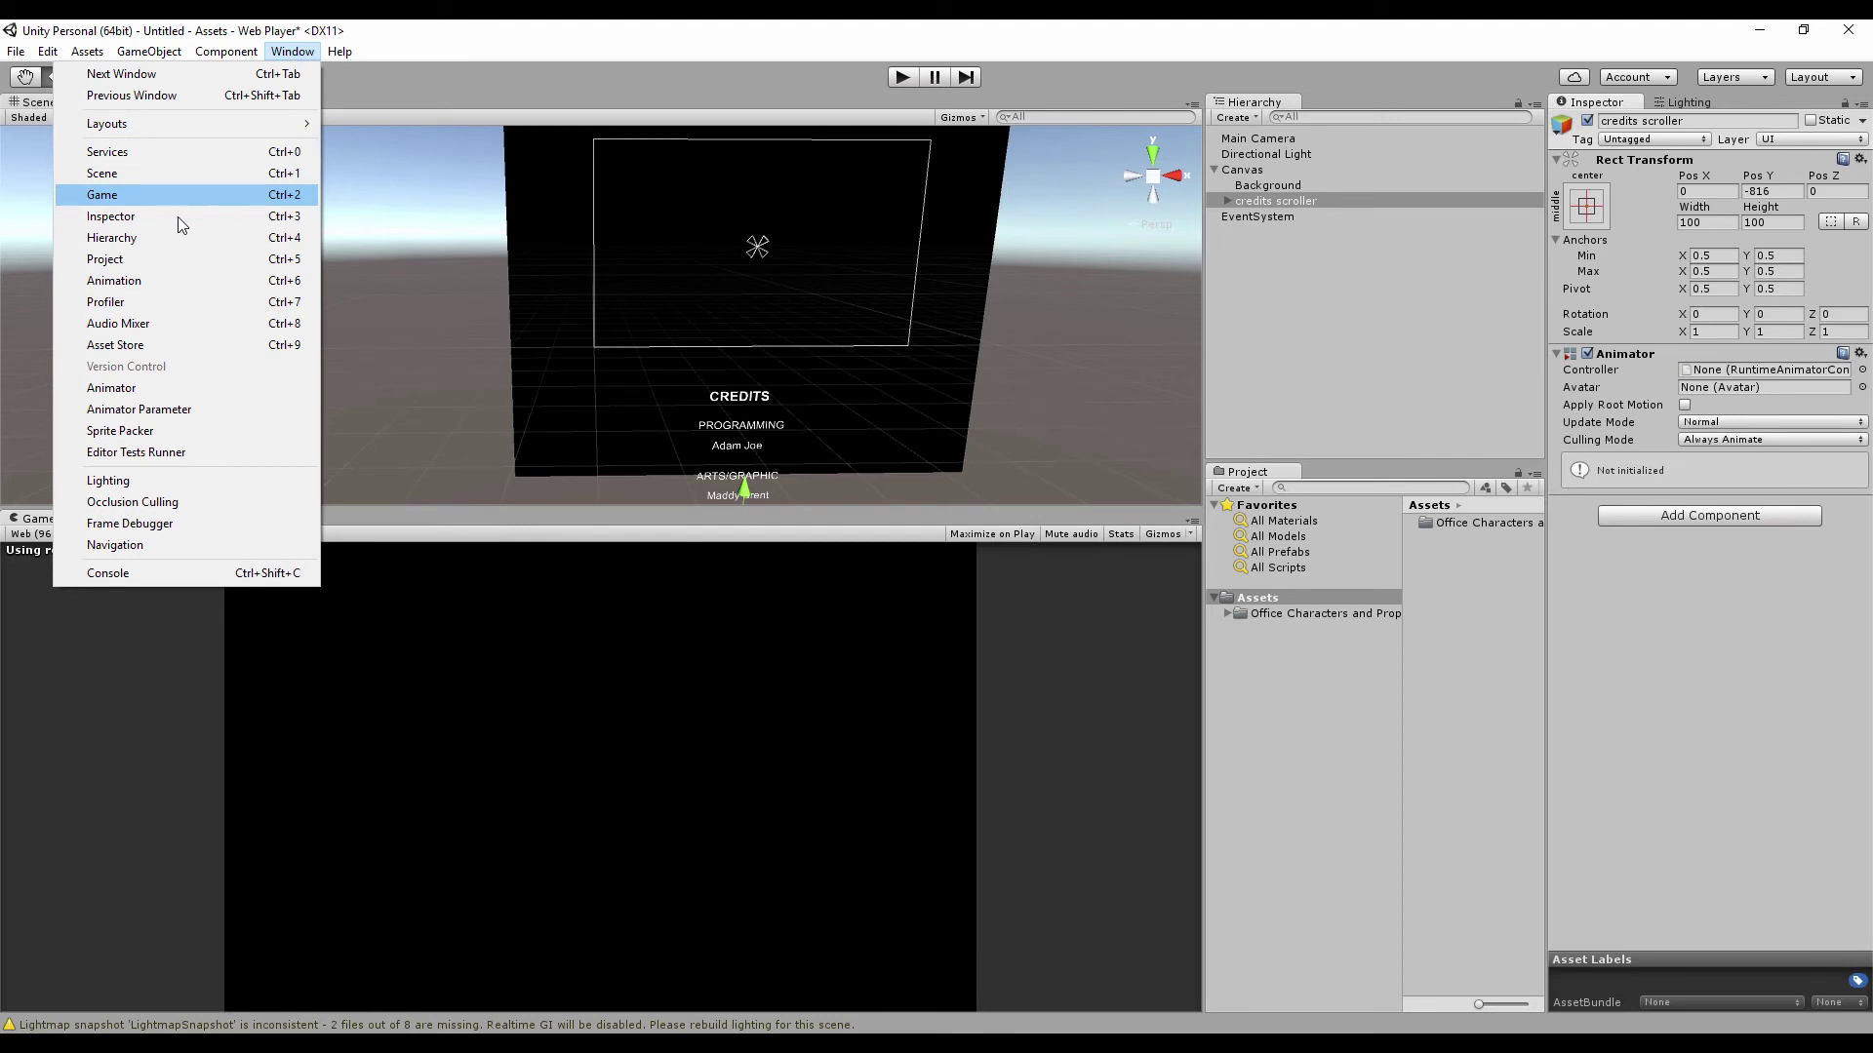
Open the Animation window and create a new clip saved as creditsAnim.
left_click(179, 285)
left_click_drag(722, 431, 983, 554)
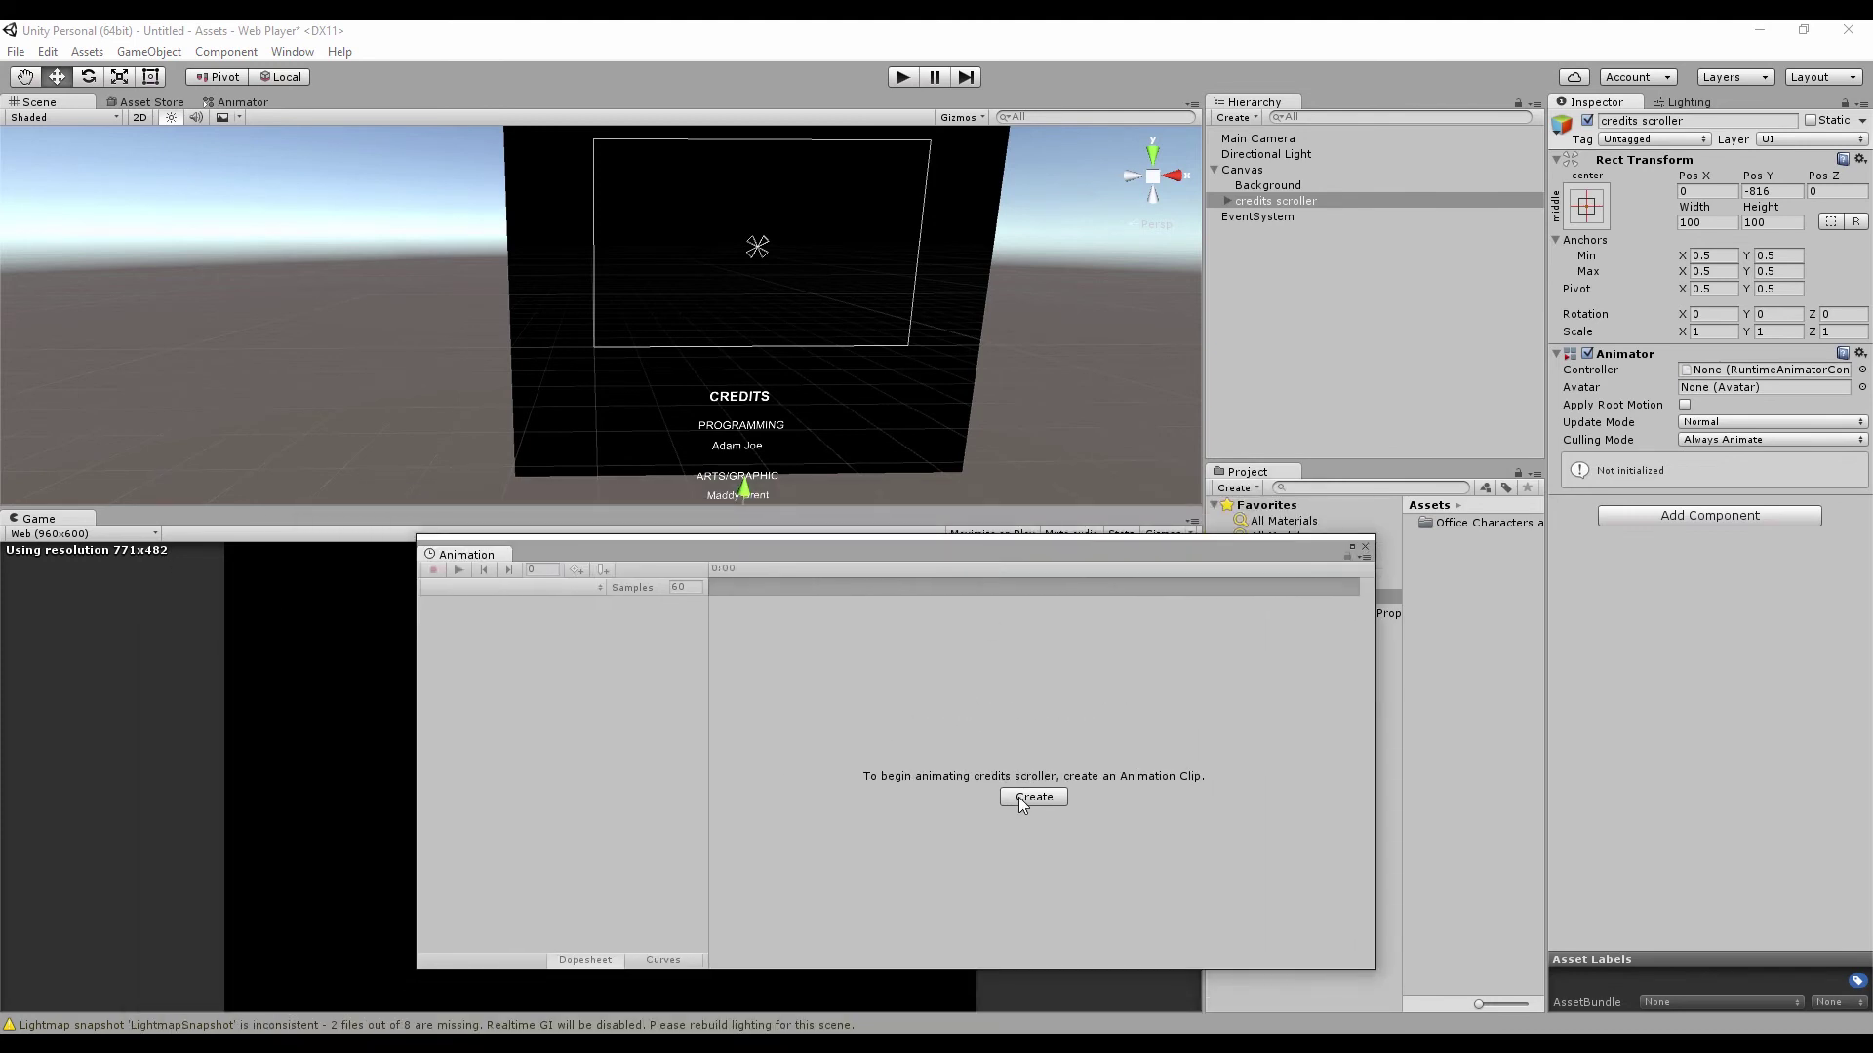
left_click(1018, 798)
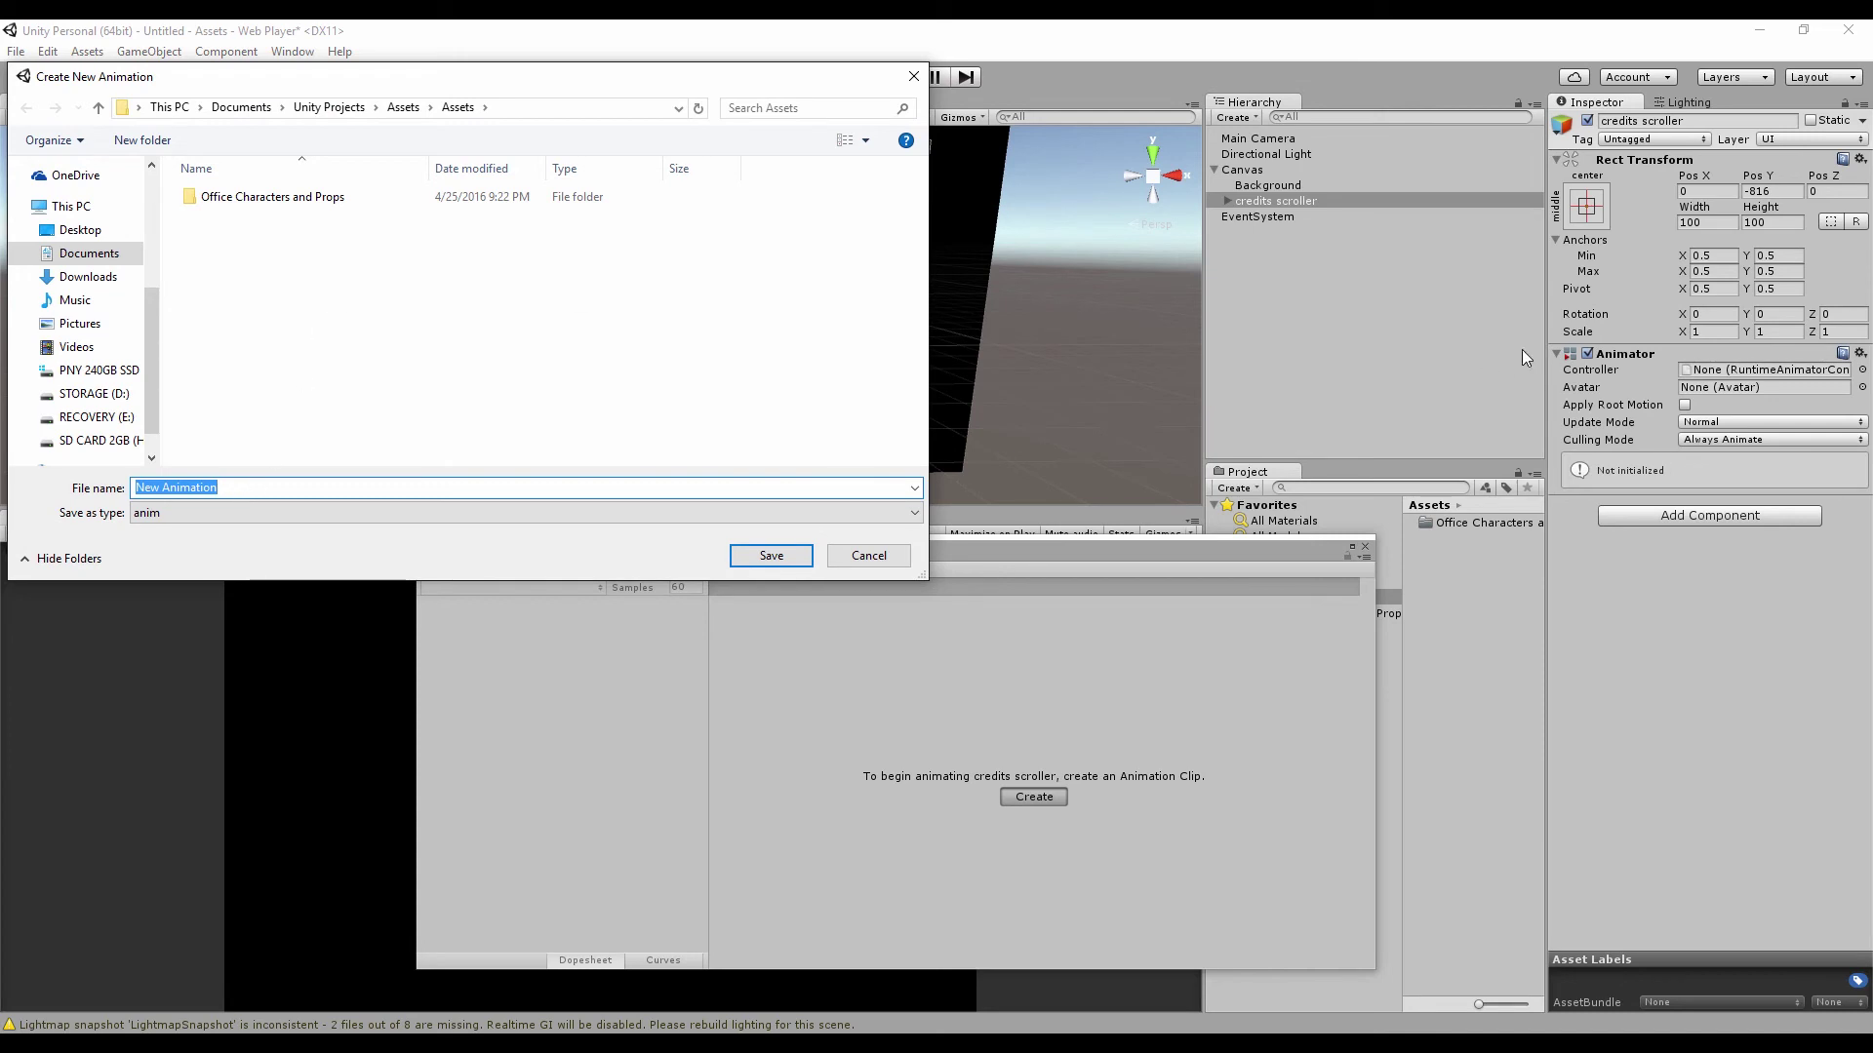
type("creditsAnim")
key("Return")
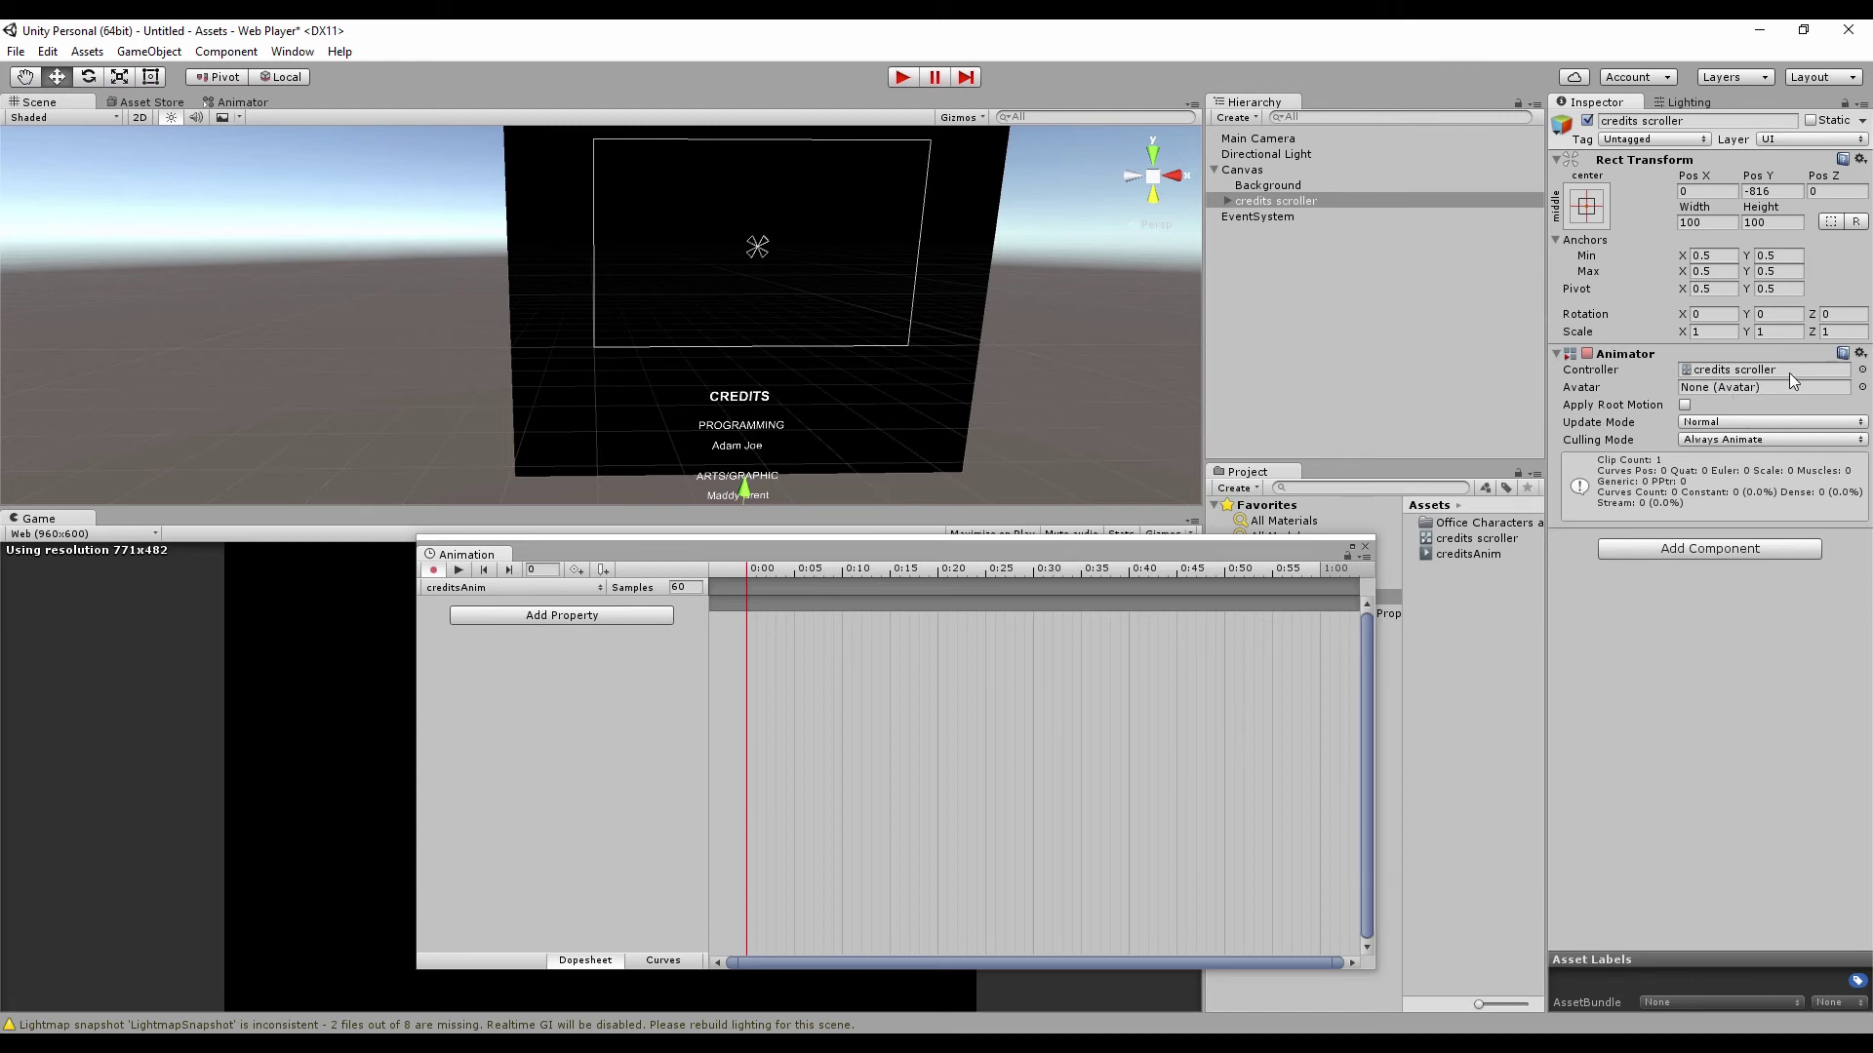
In record mode, key the scroller at Pos Y -825 at 0:00, then go to 1:00.
scroll(765, 268, "up", 2)
scroll(761, 283, "down", 2)
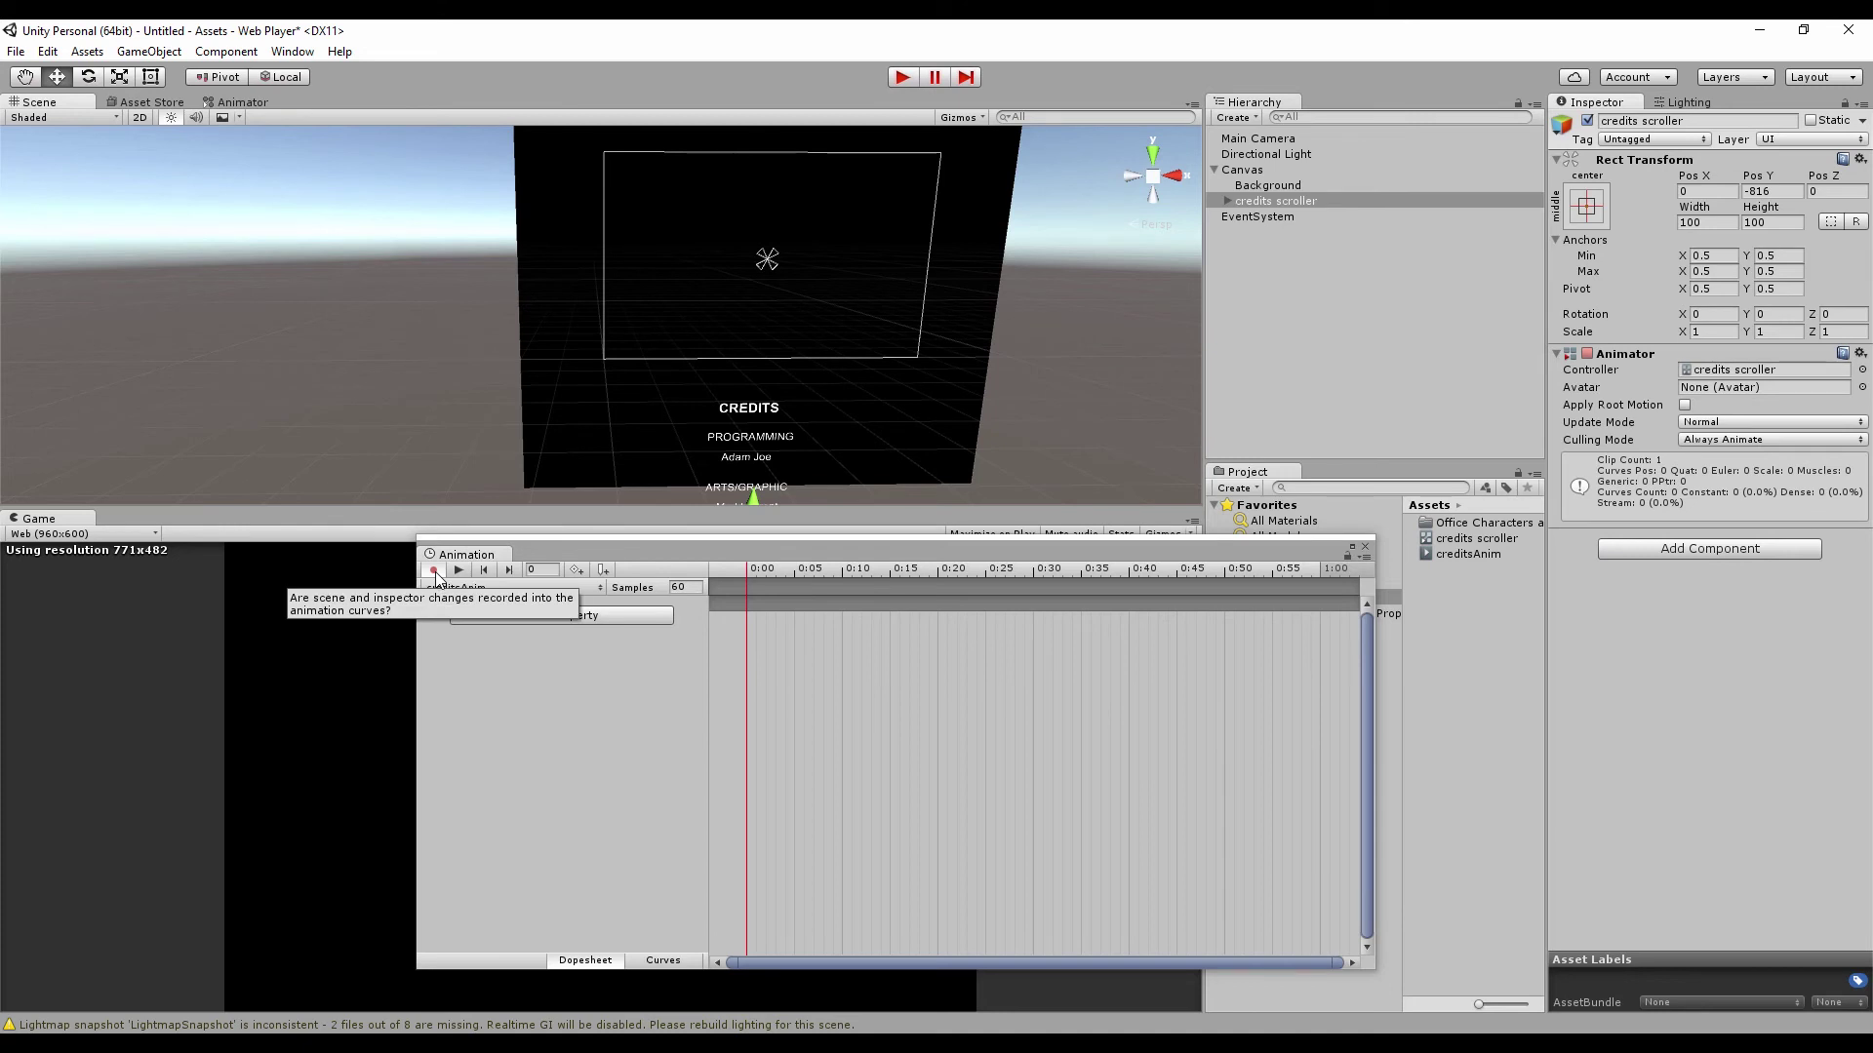
left_click(434, 572)
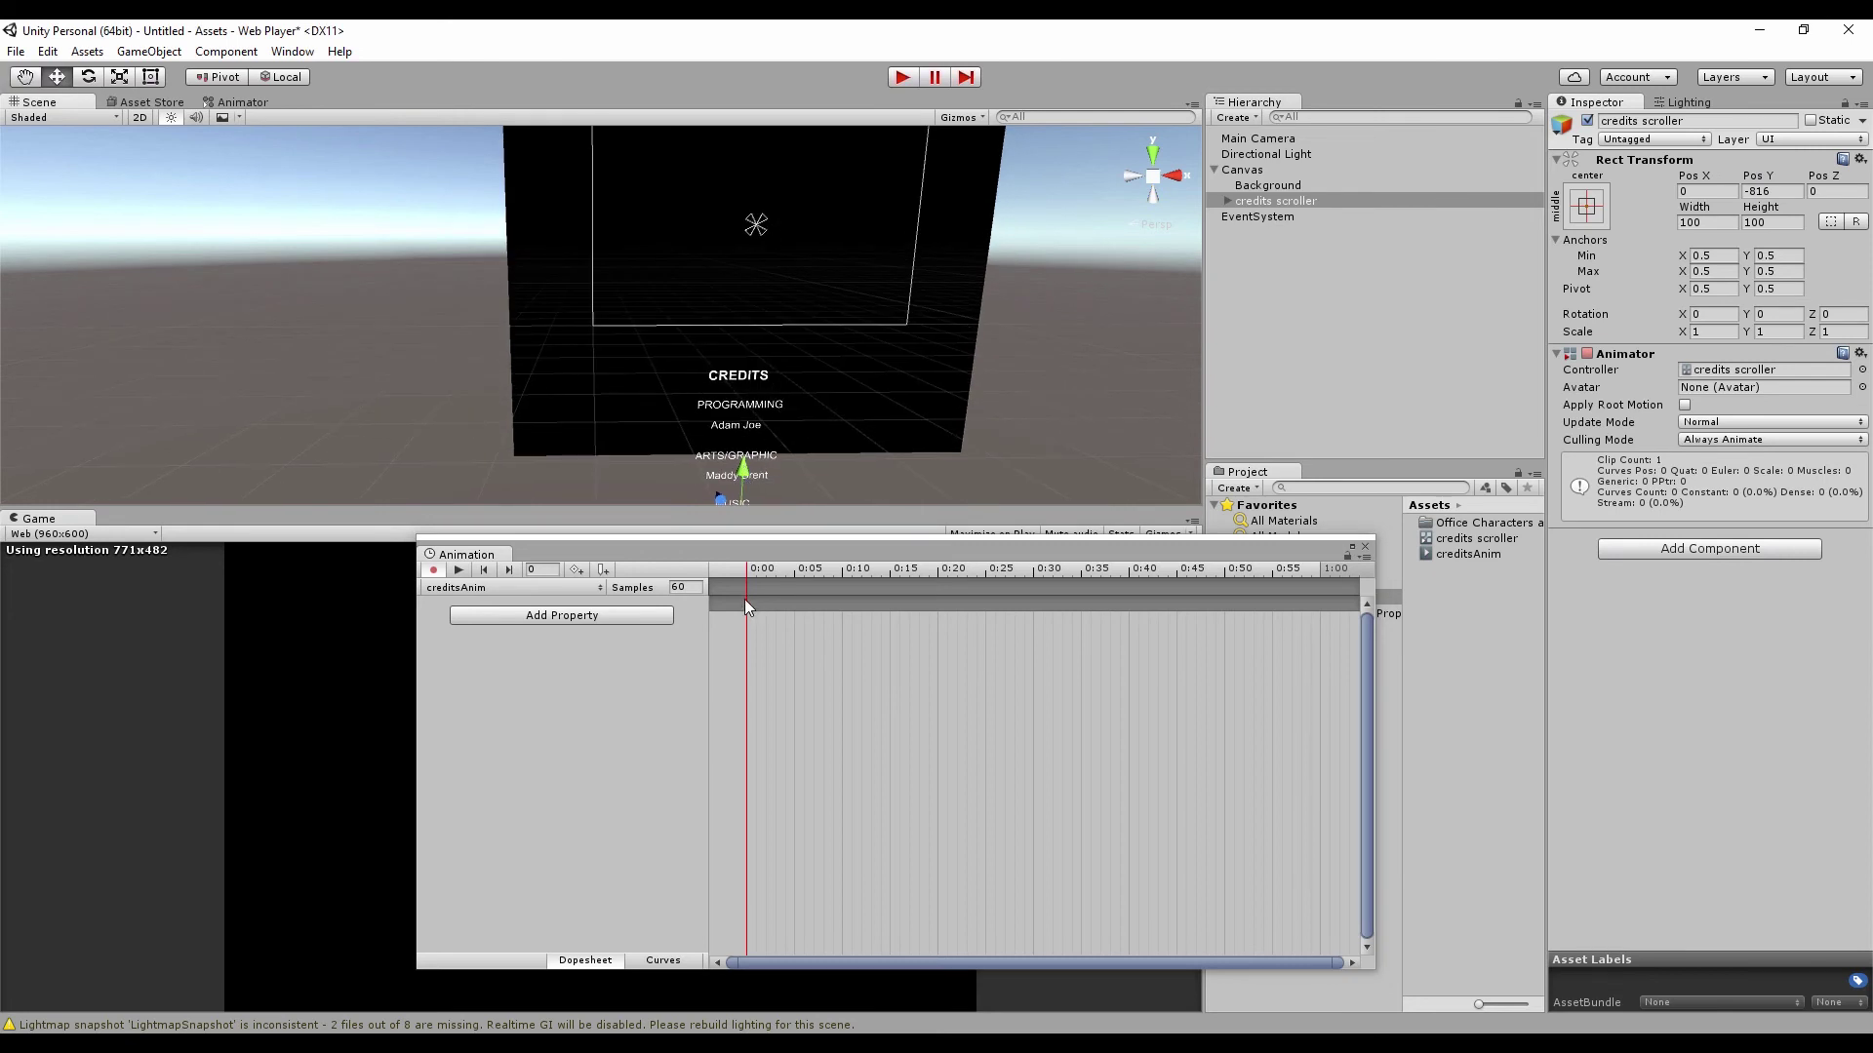
left_click_drag(741, 466, 741, 470)
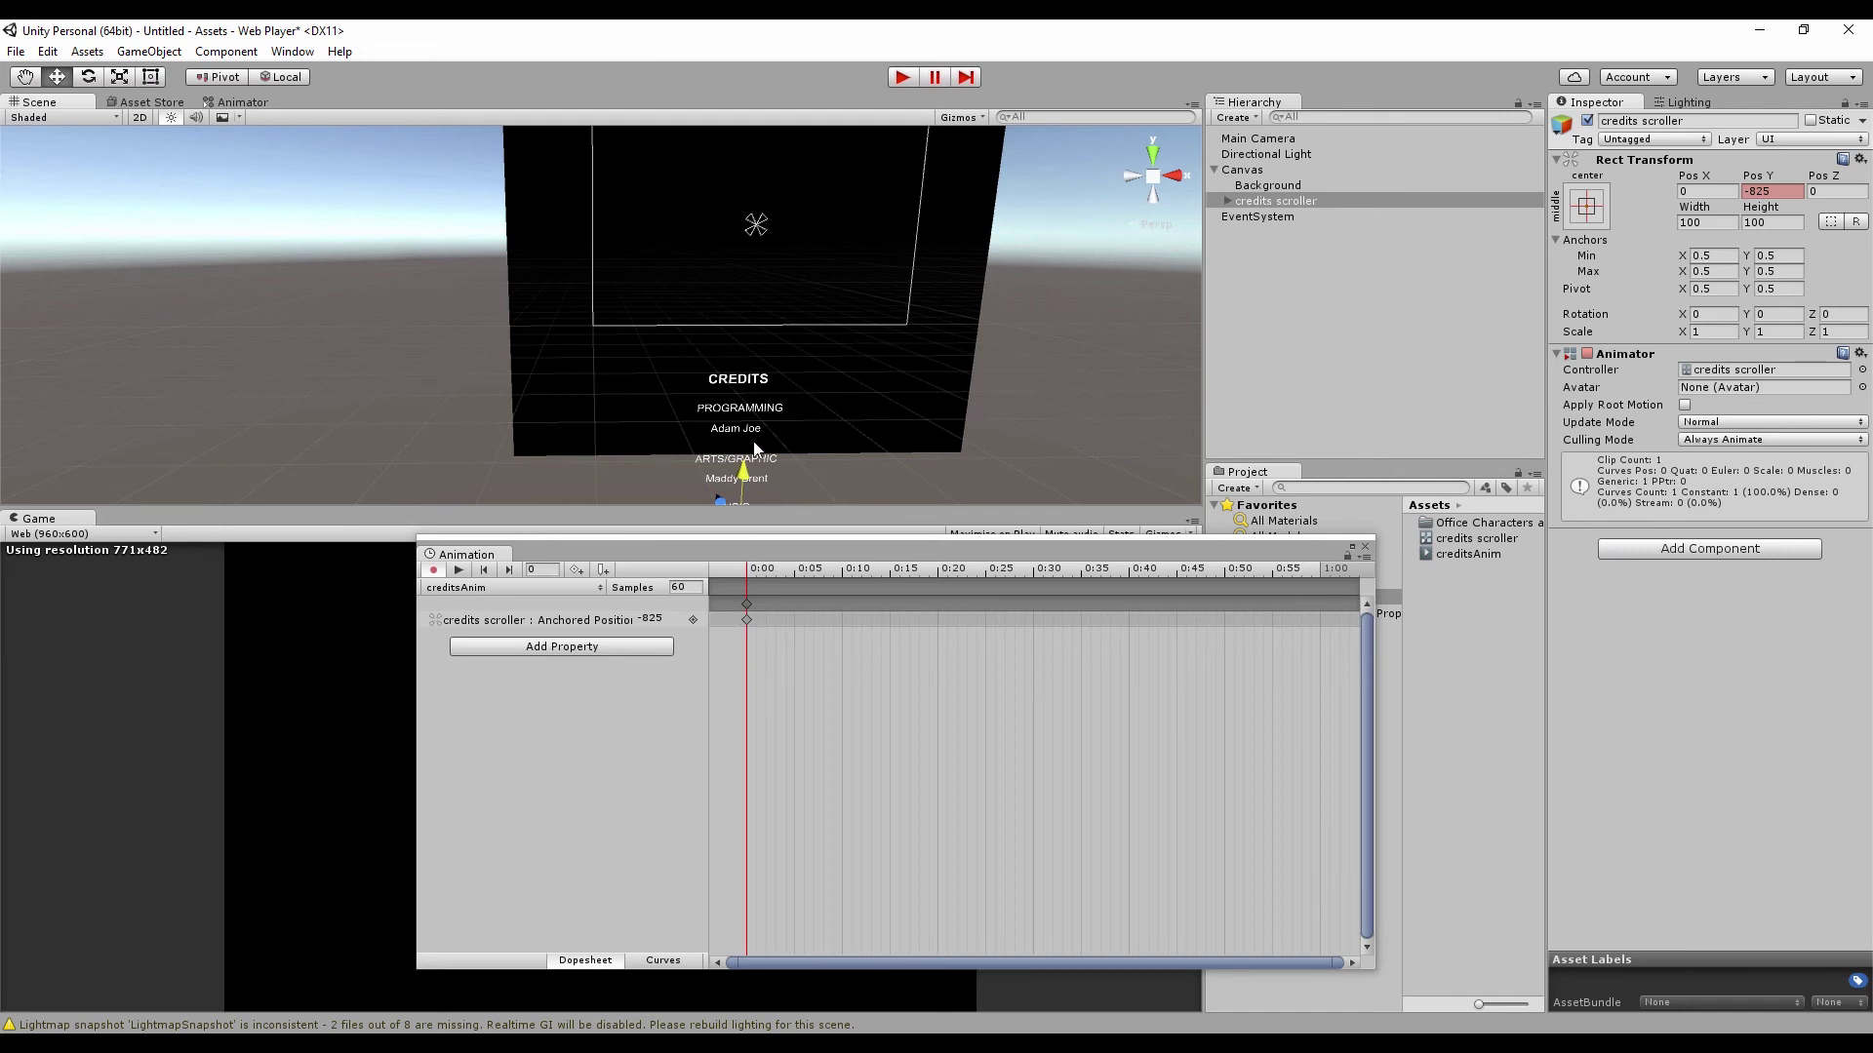
scroll(749, 455, "down", 5)
left_click_drag(788, 569, 1320, 570)
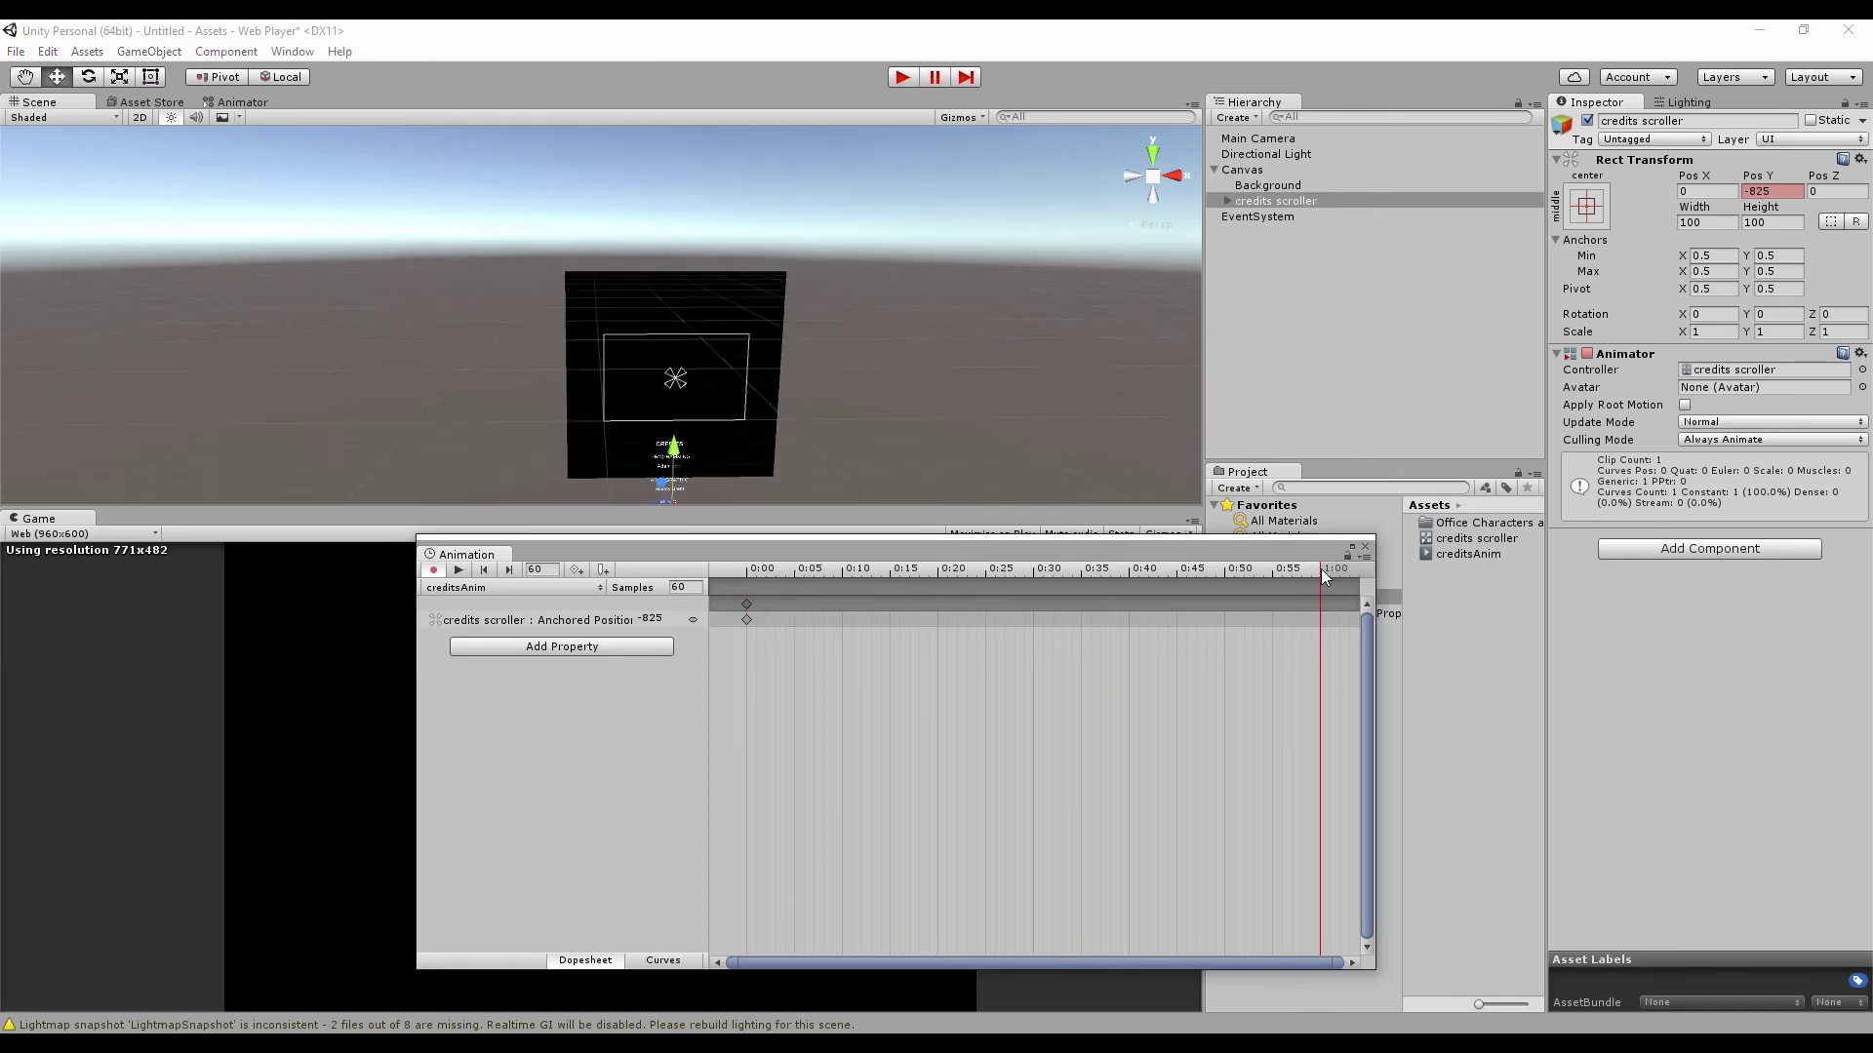
Raise the credits off the top of the screen to key Pos Y 523 at 1:00.
left_click_drag(675, 456, 679, 273)
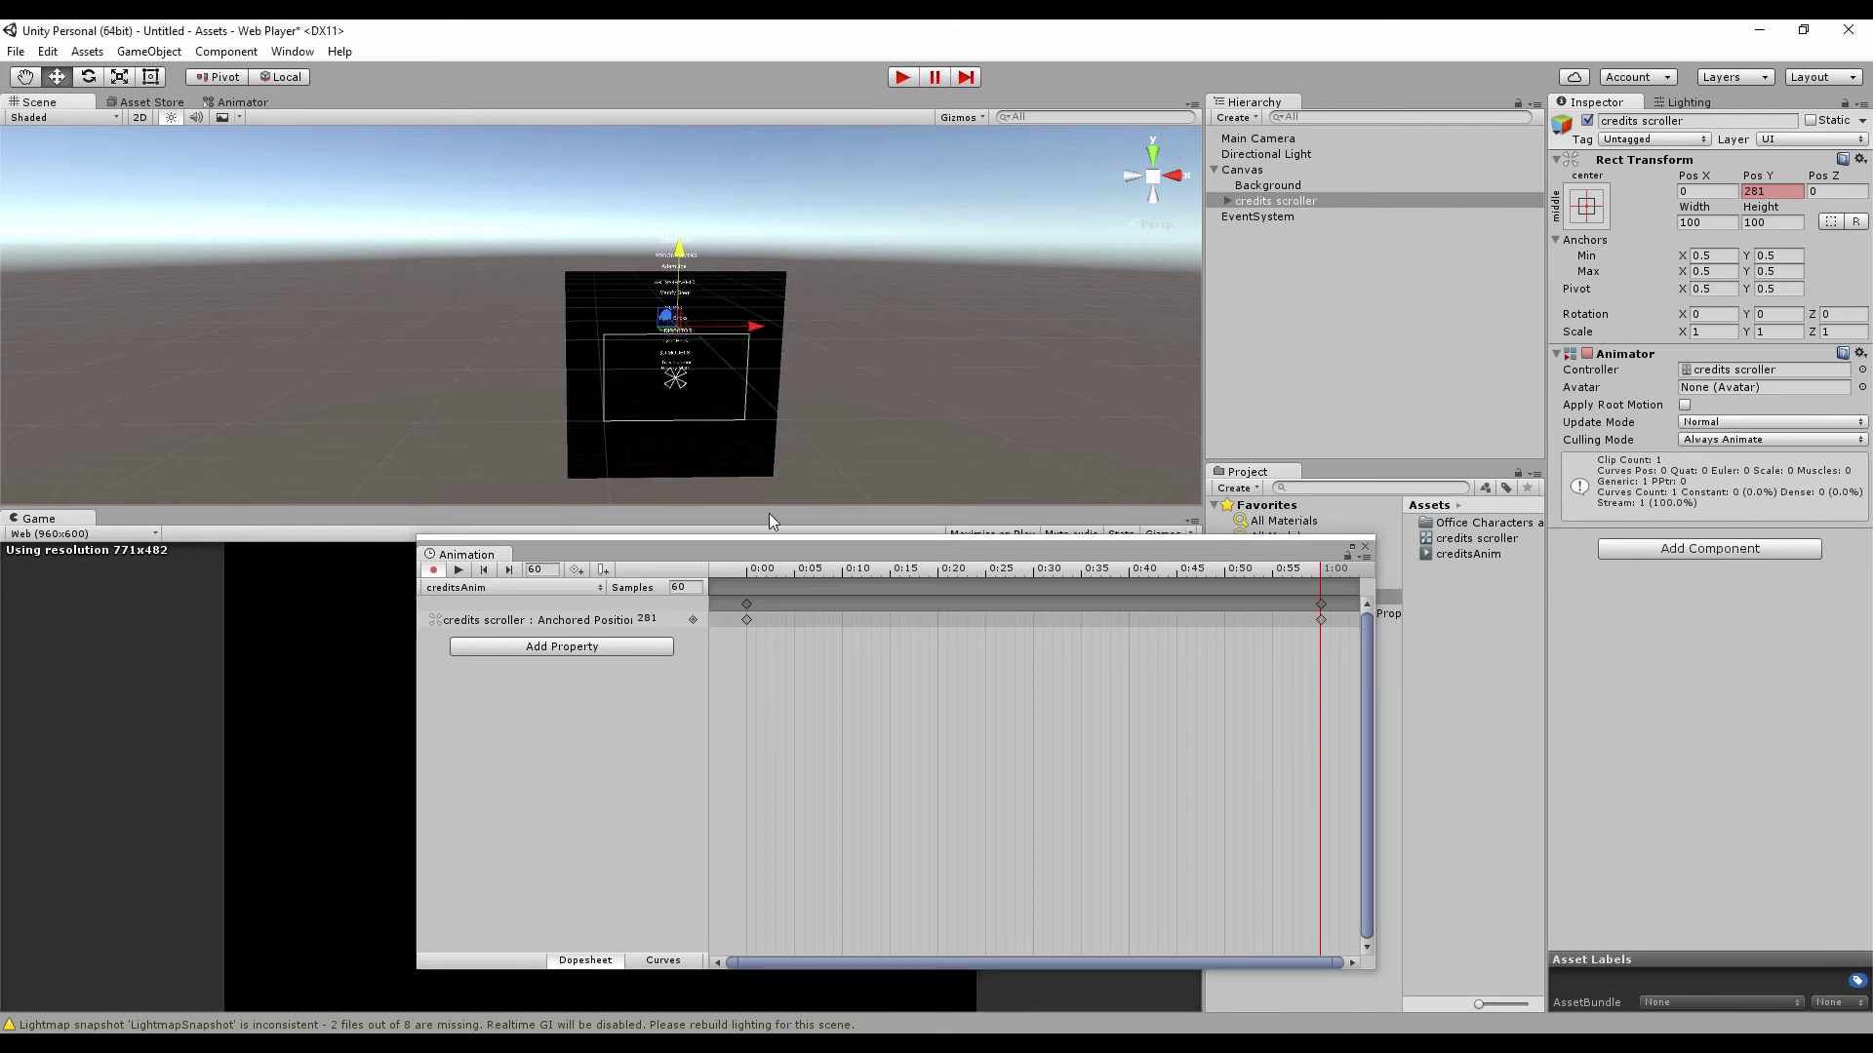
left_click(825, 534)
left_click_drag(609, 553, 1141, 659)
left_click_drag(687, 262, 680, 210)
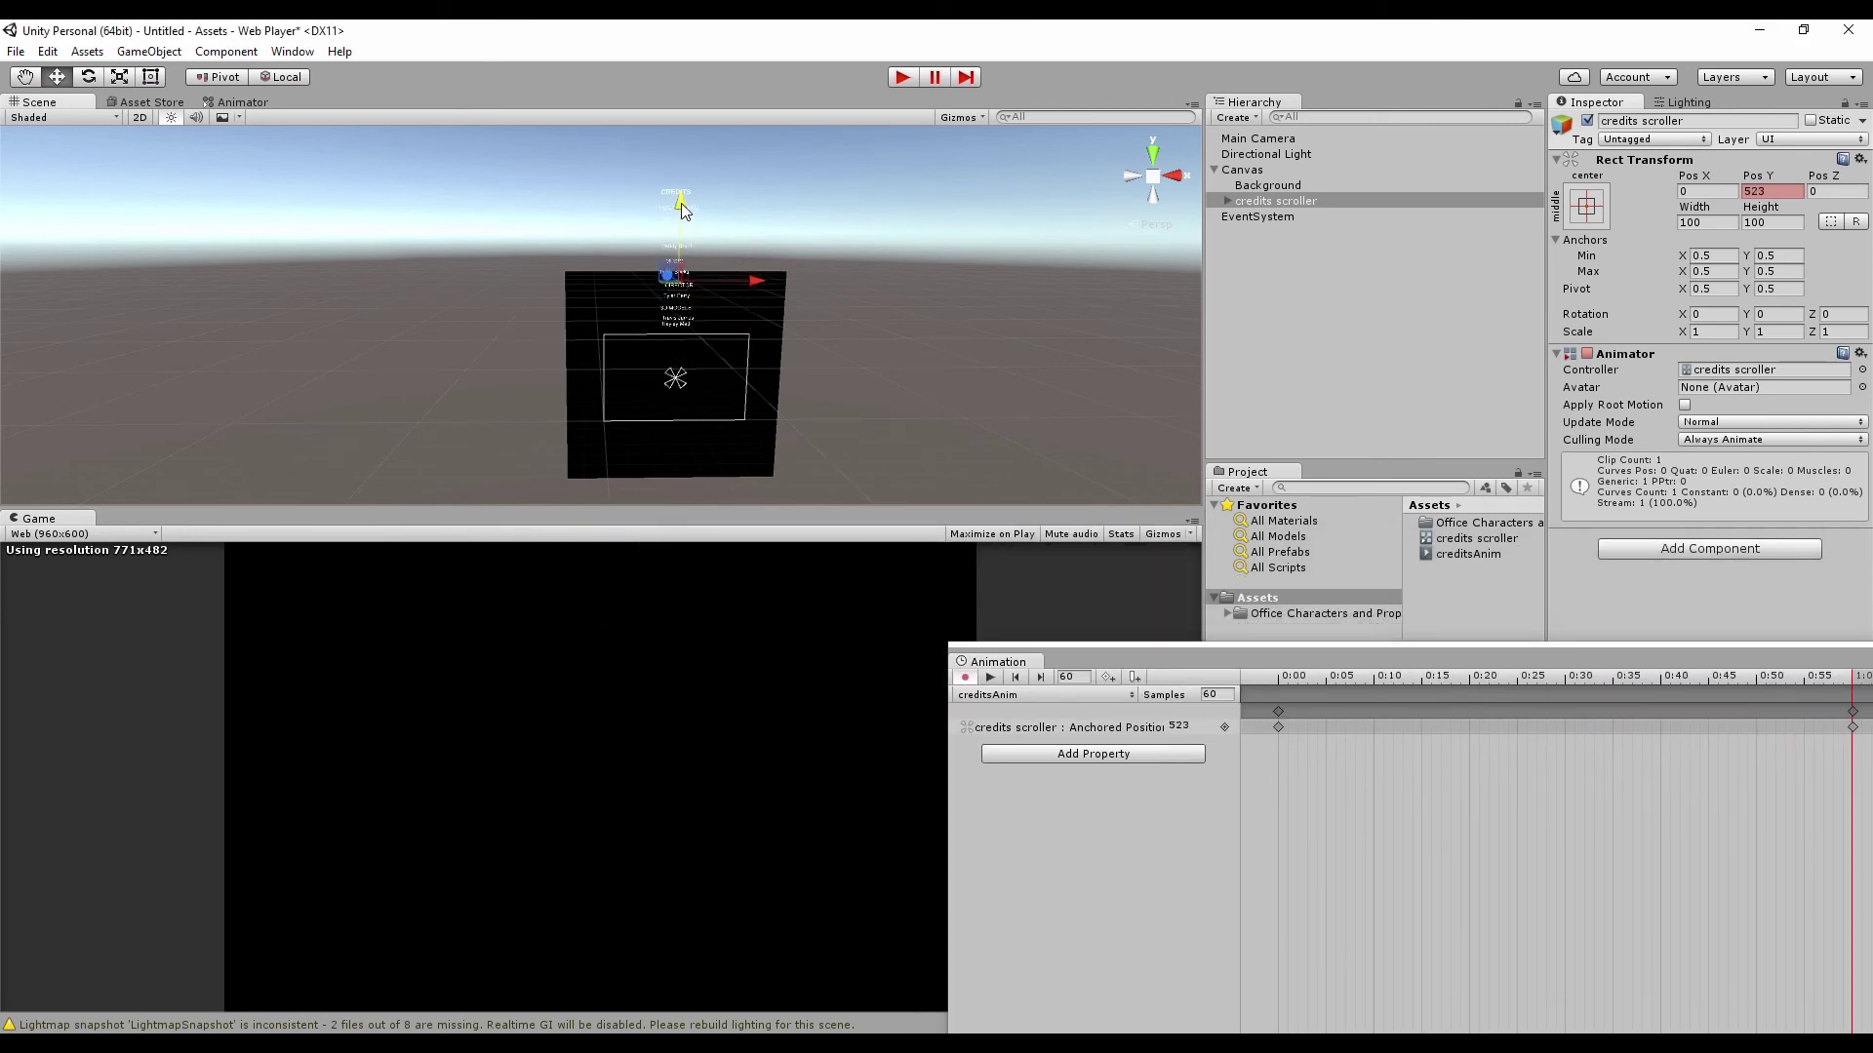
left_click_drag(1301, 671, 780, 660)
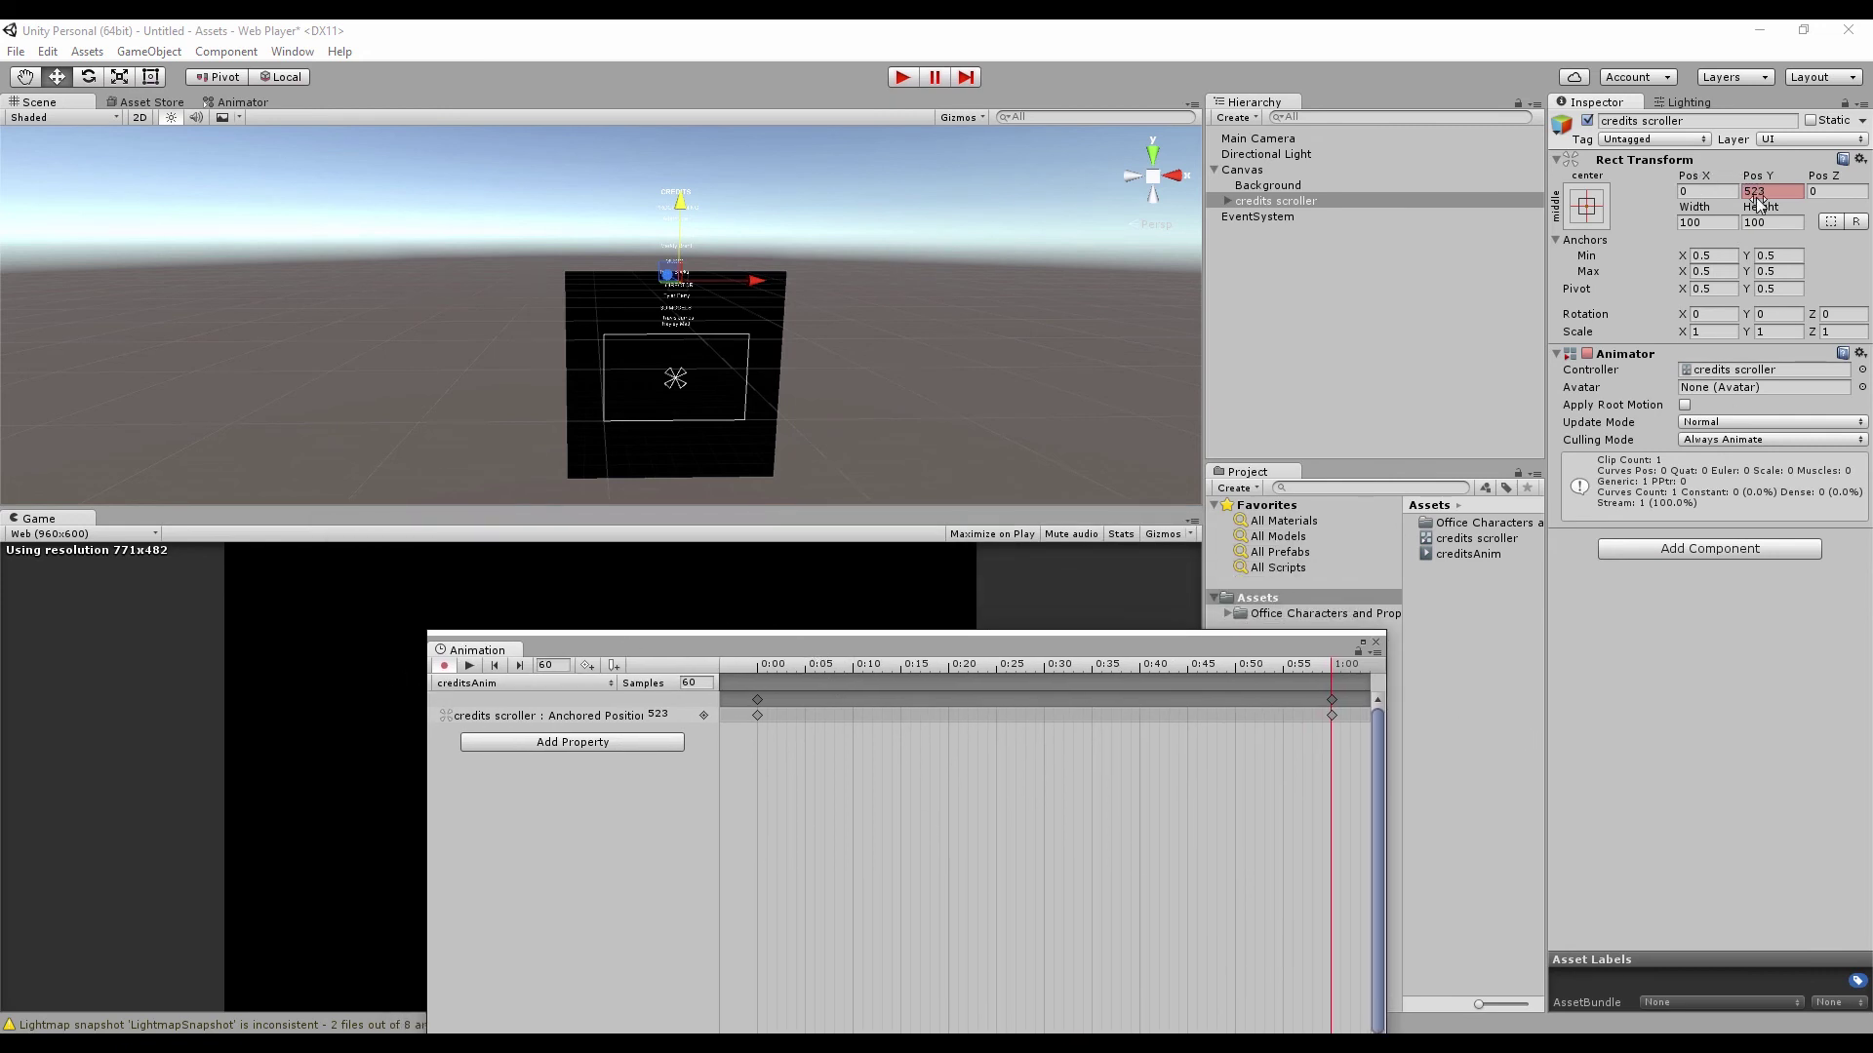
Select the 1:00 end keyframes and stop recording.
left_click(1328, 701)
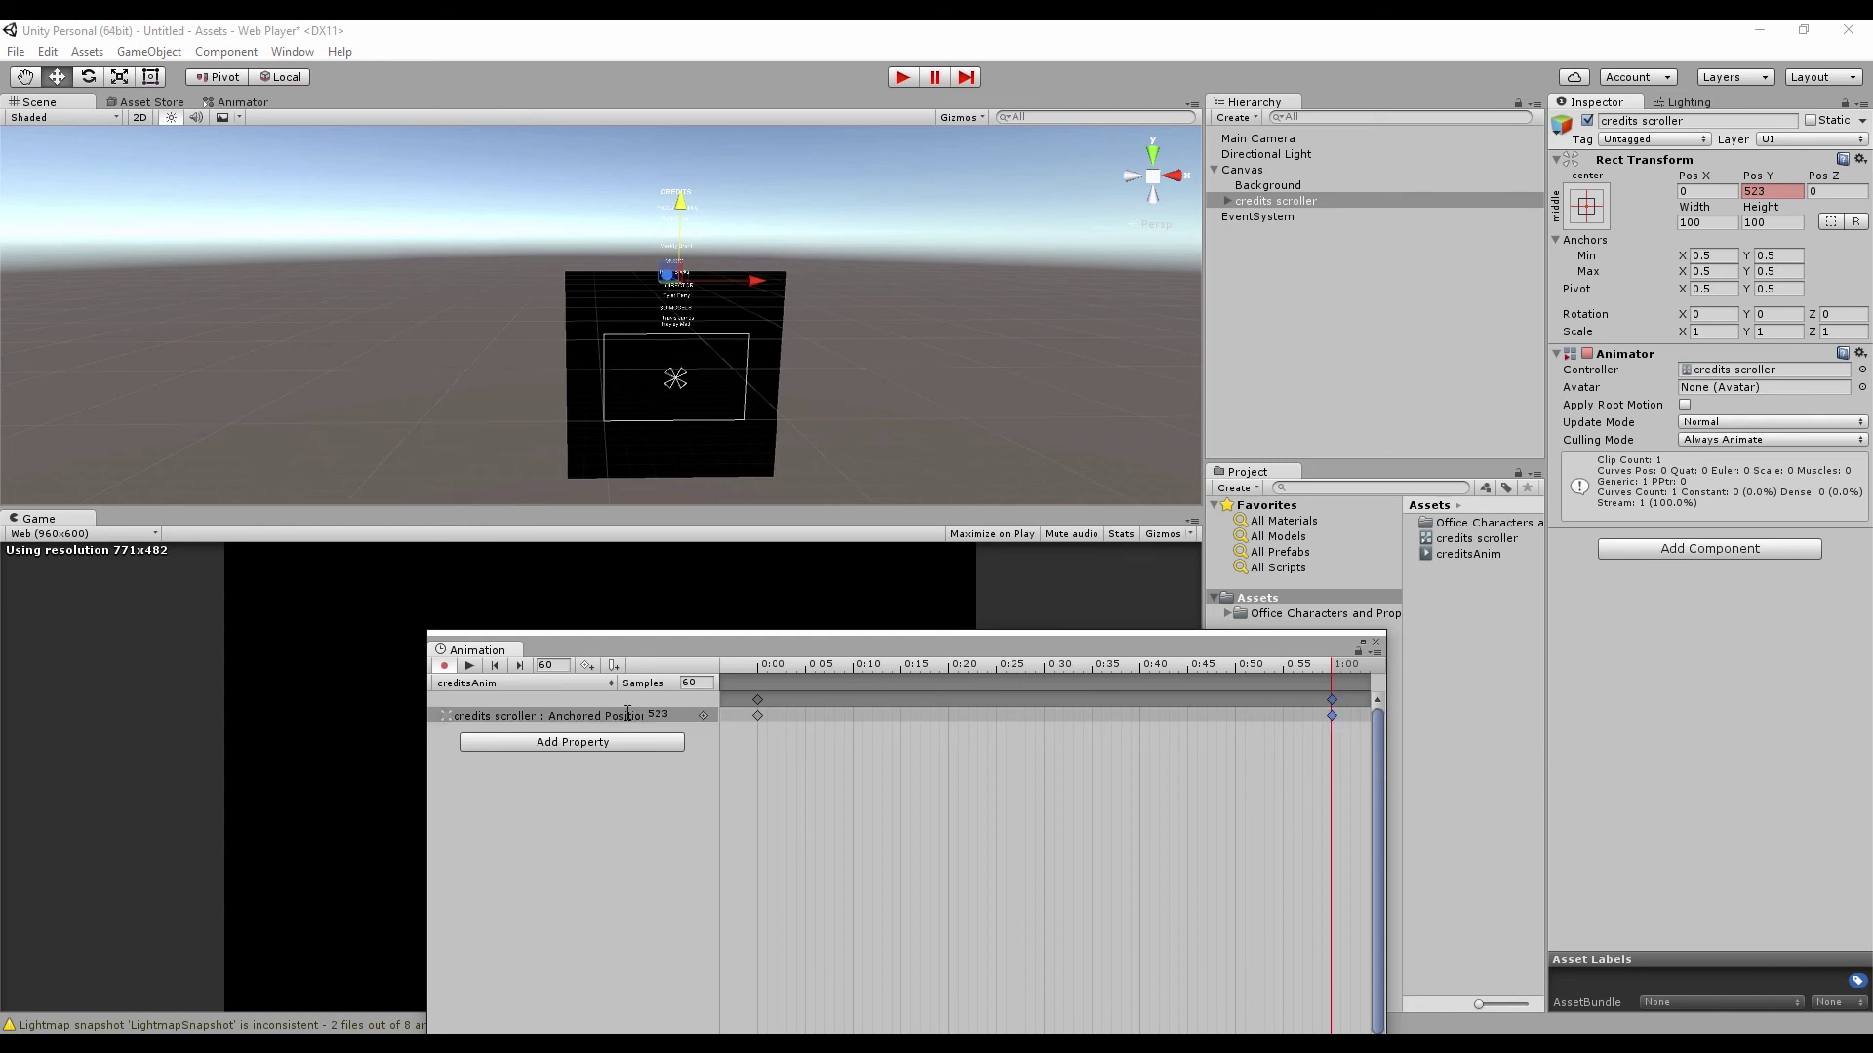
left_click(445, 666)
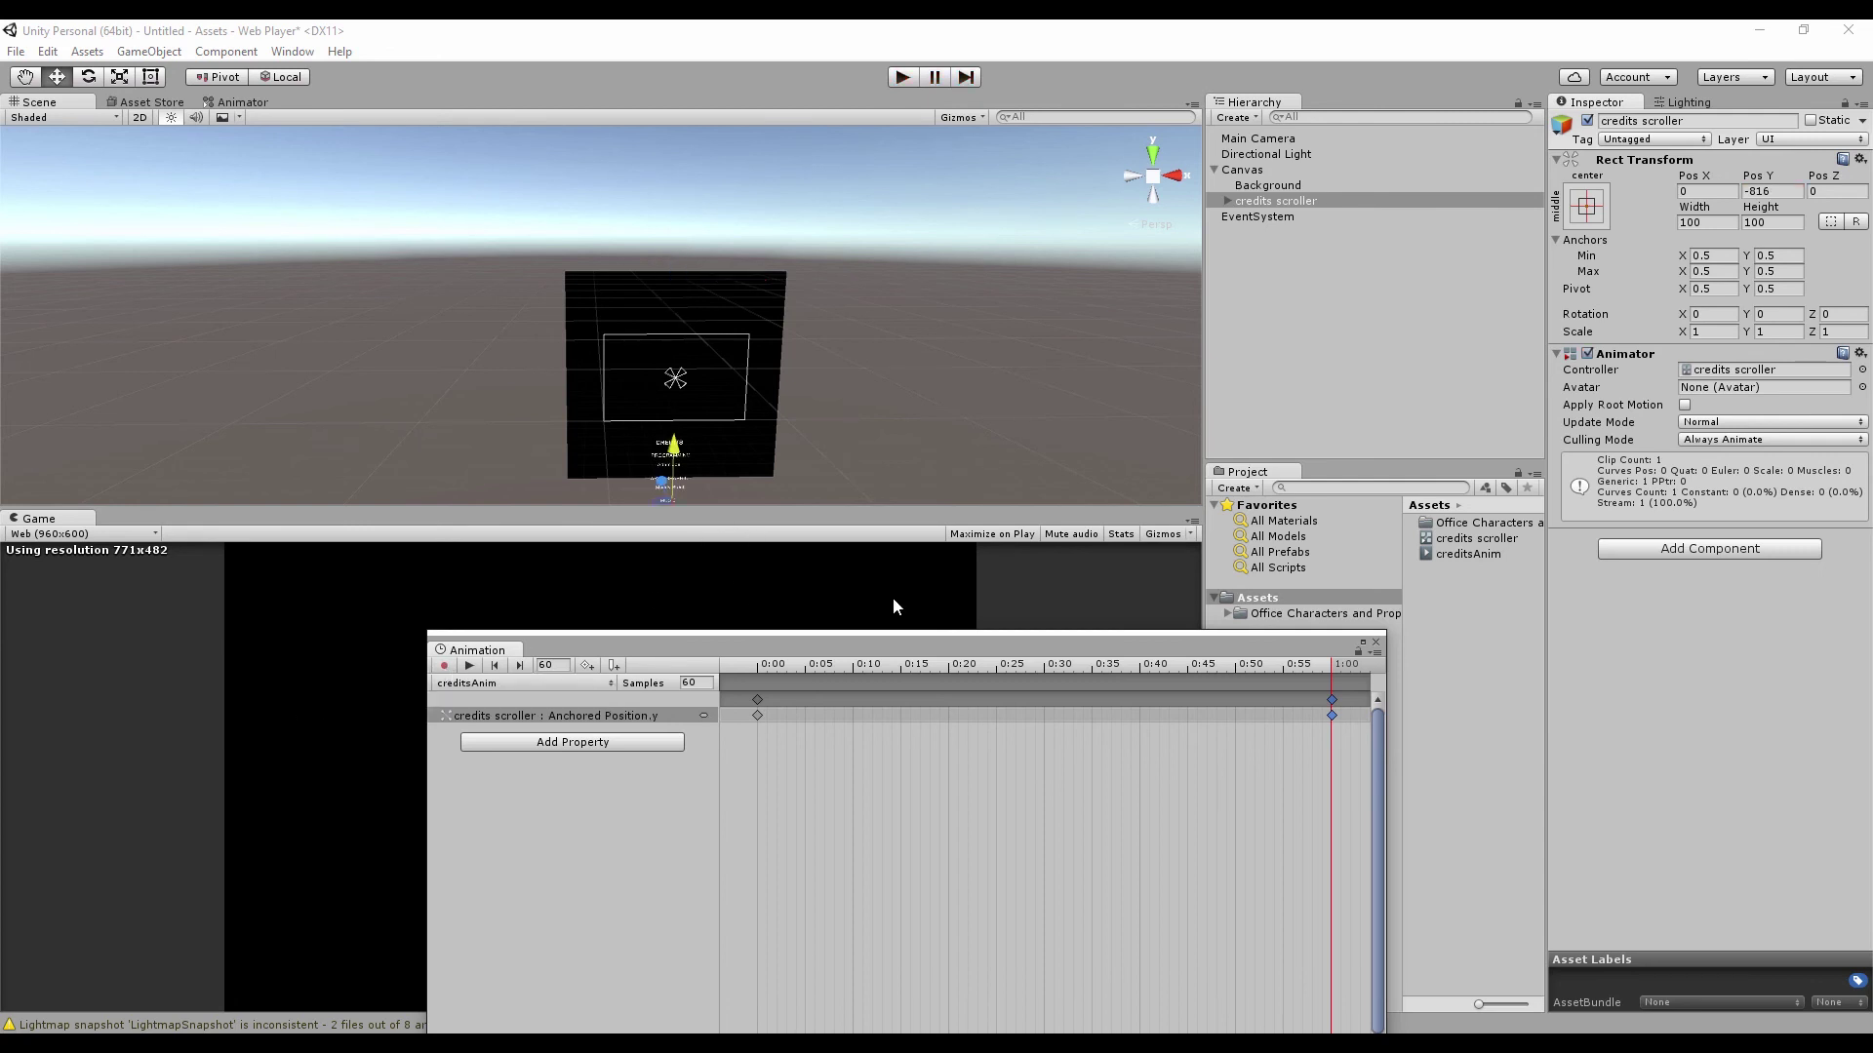
scroll(956, 200, "down", 3)
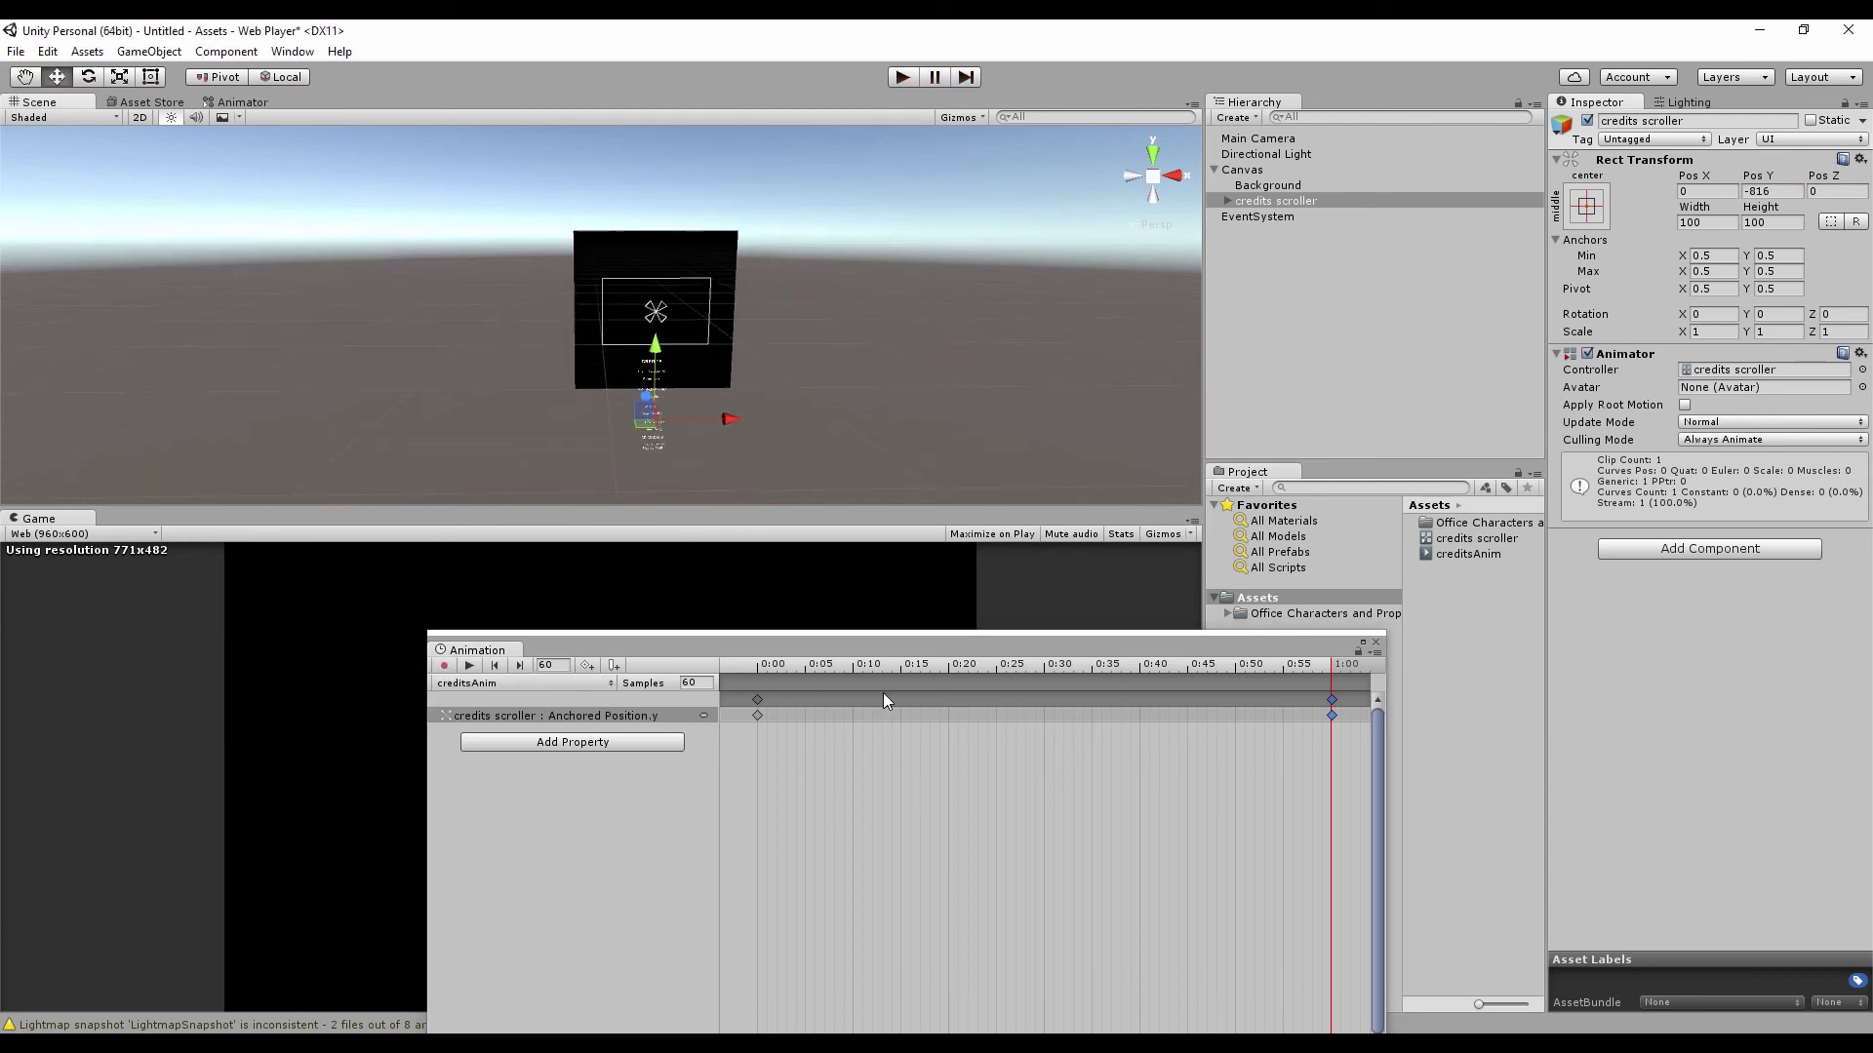
left_click_drag(883, 653, 1755, 820)
left_click(901, 78)
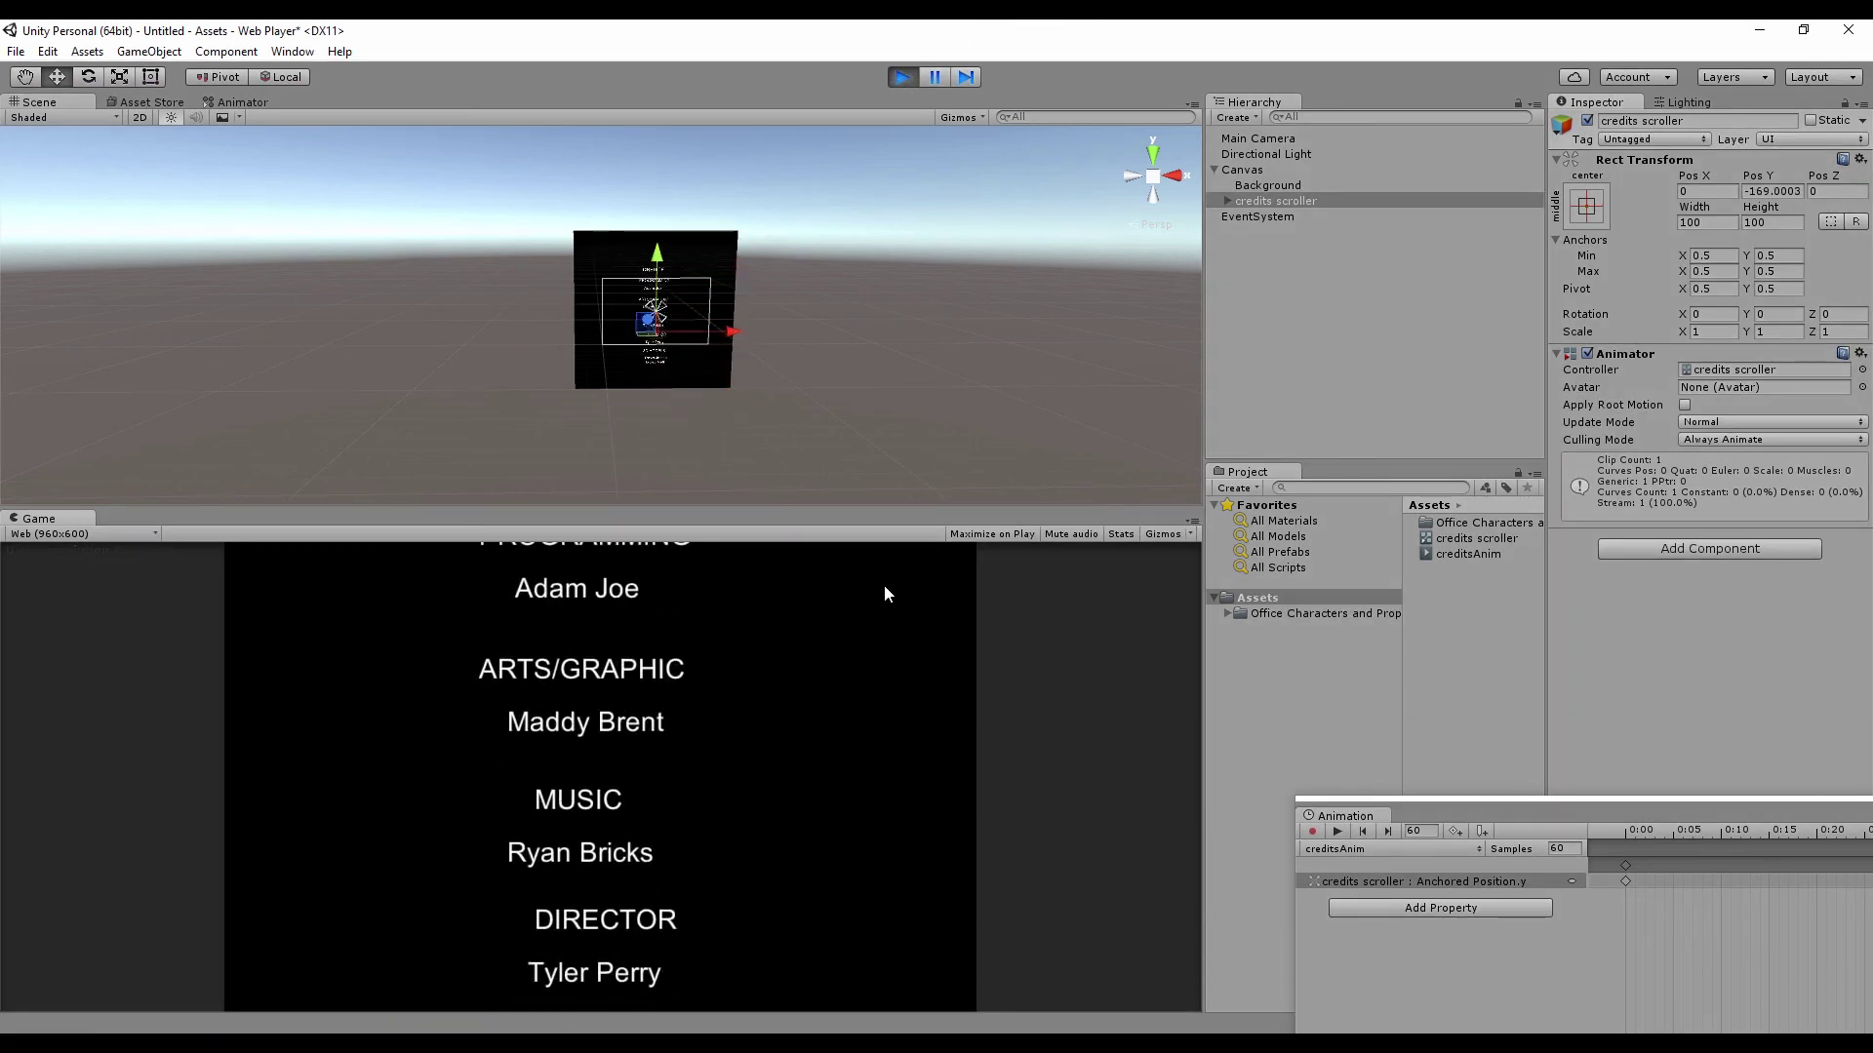
left_click(902, 76)
left_click_drag(1617, 806, 1110, 425)
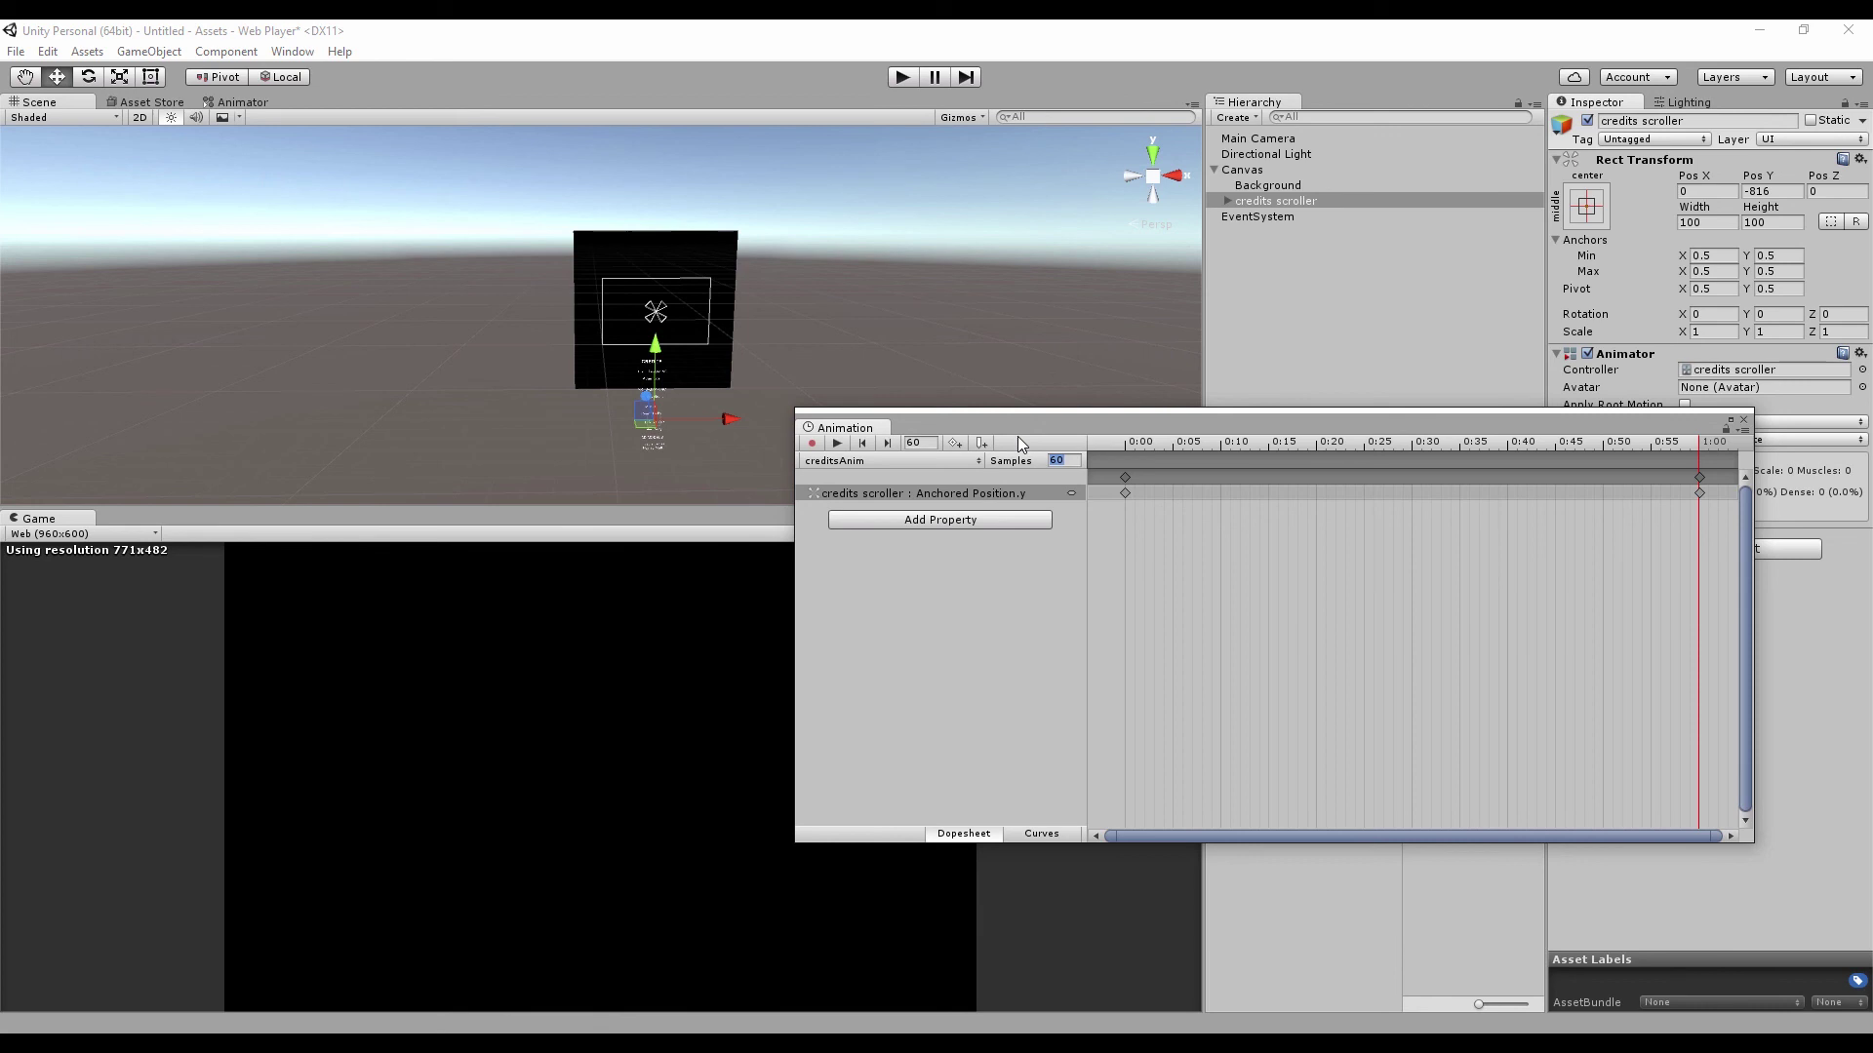
Set the clip's Samples to 10 and preview the scrolling in play mode.
type("10")
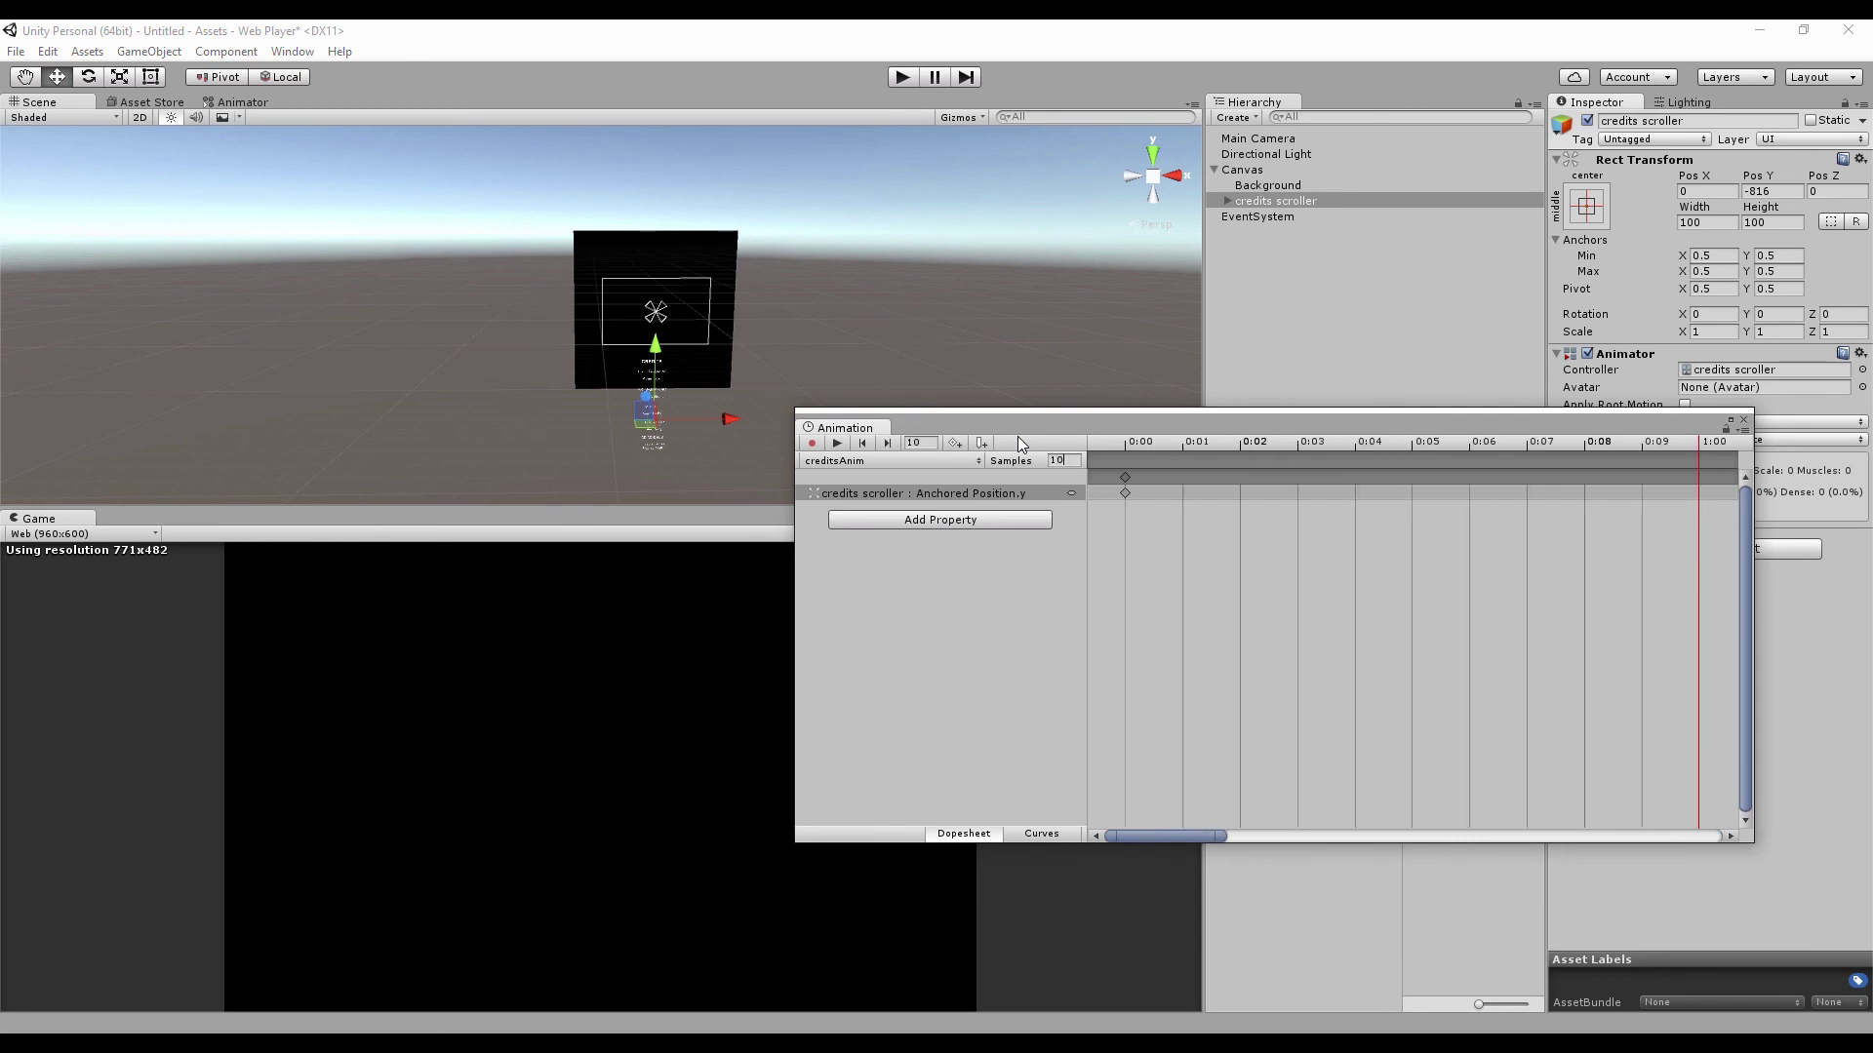
left_click(901, 77)
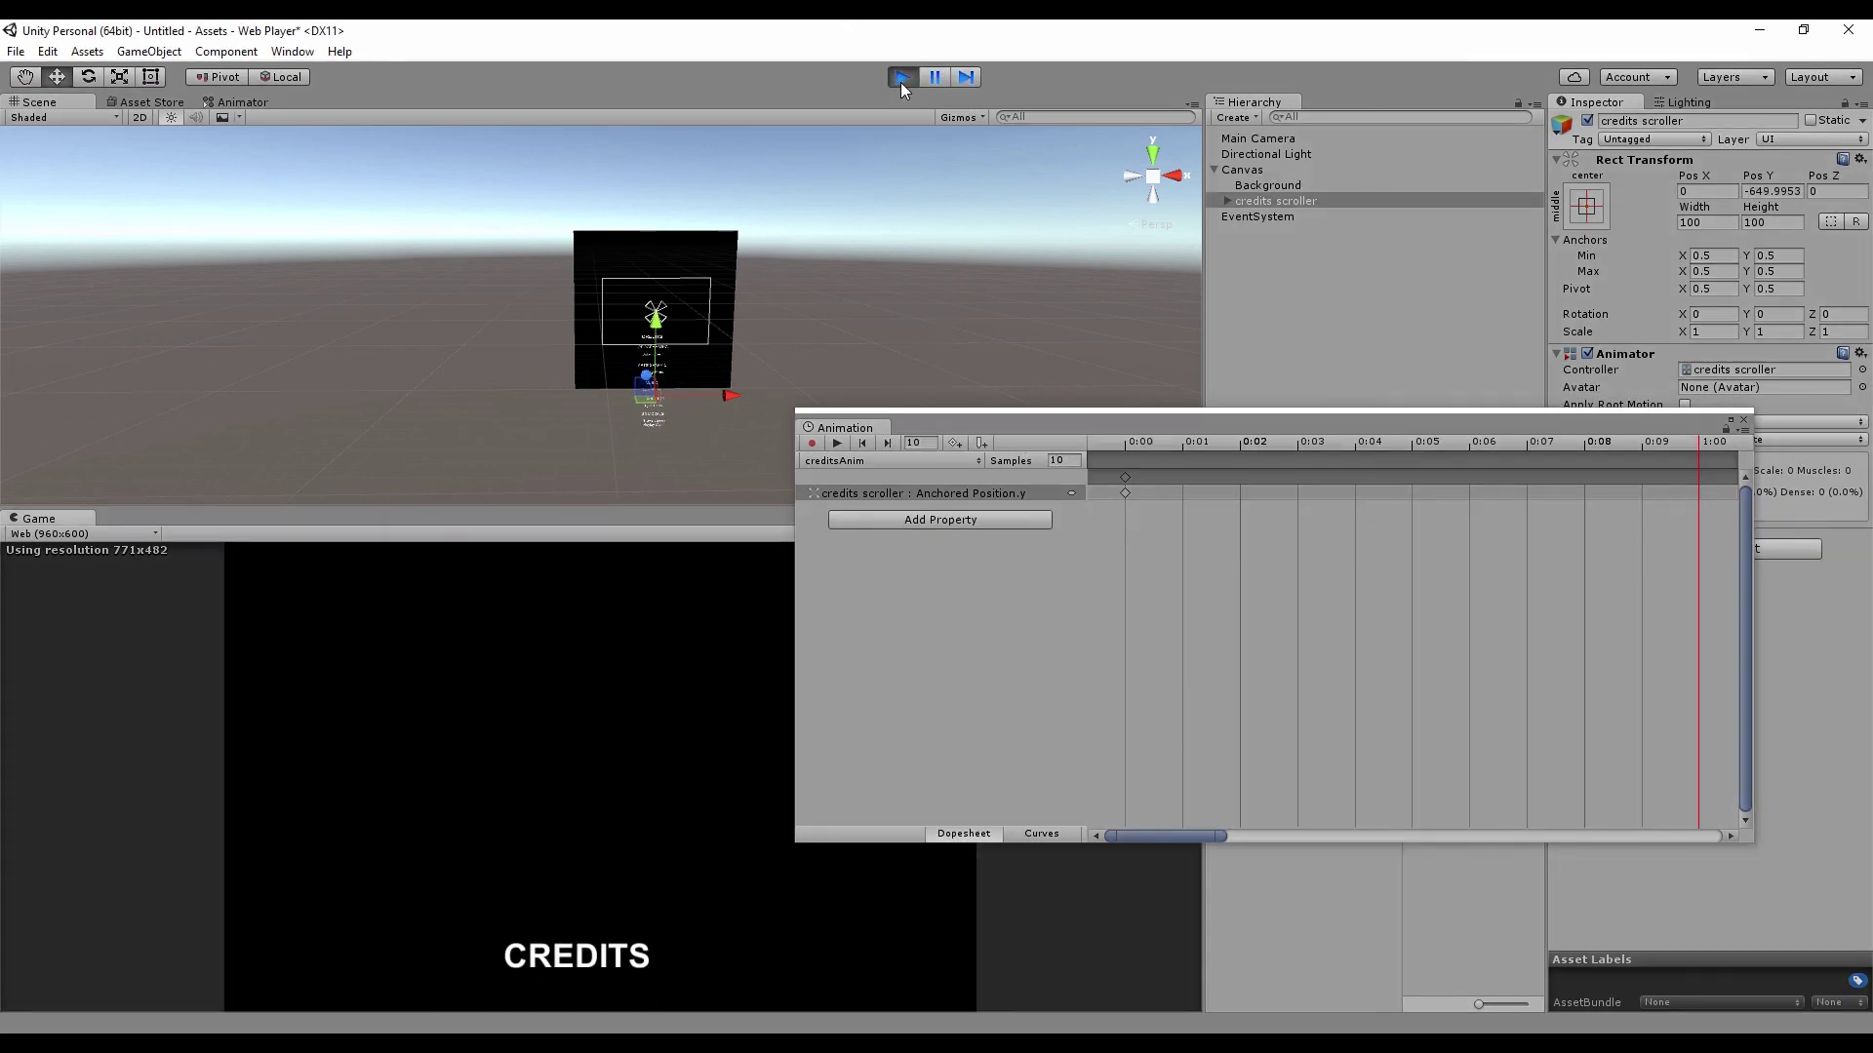
left_click(900, 77)
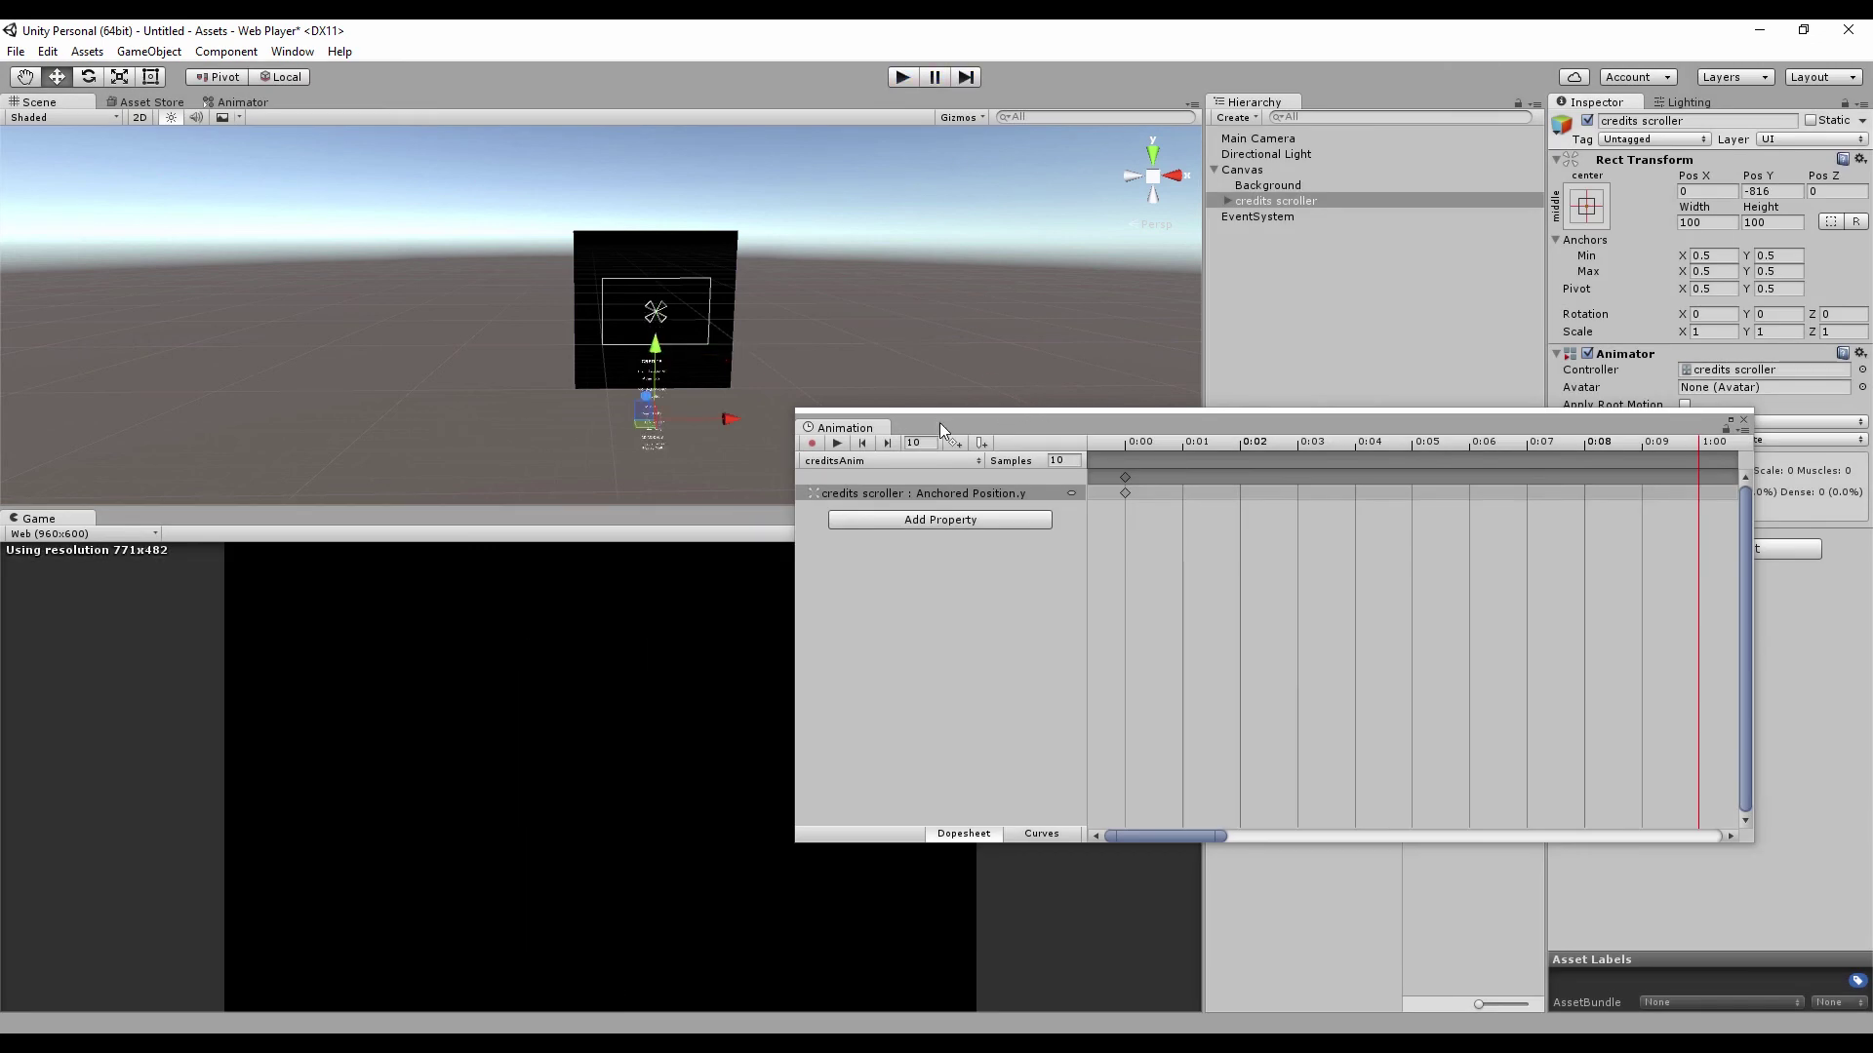
Lower Samples to 3 and preview again until the credits loop back.
left_click(1058, 460)
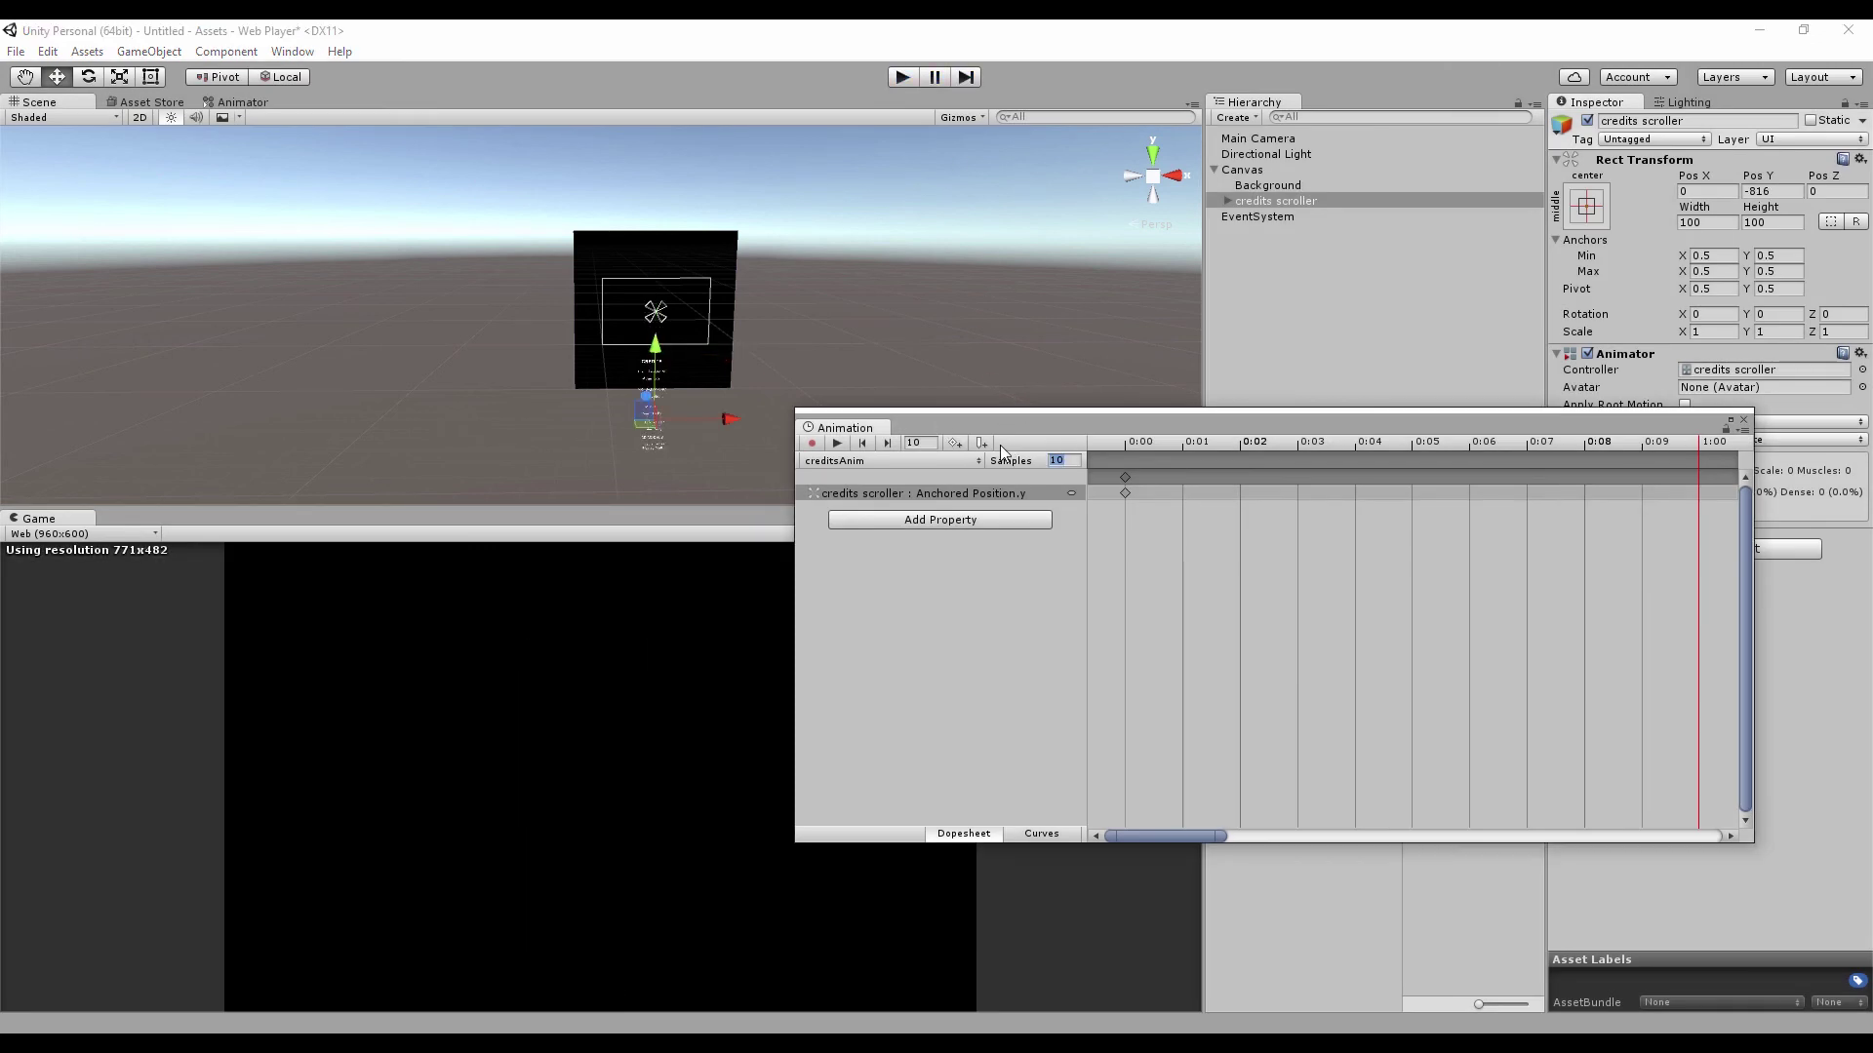
type("3")
left_click(903, 77)
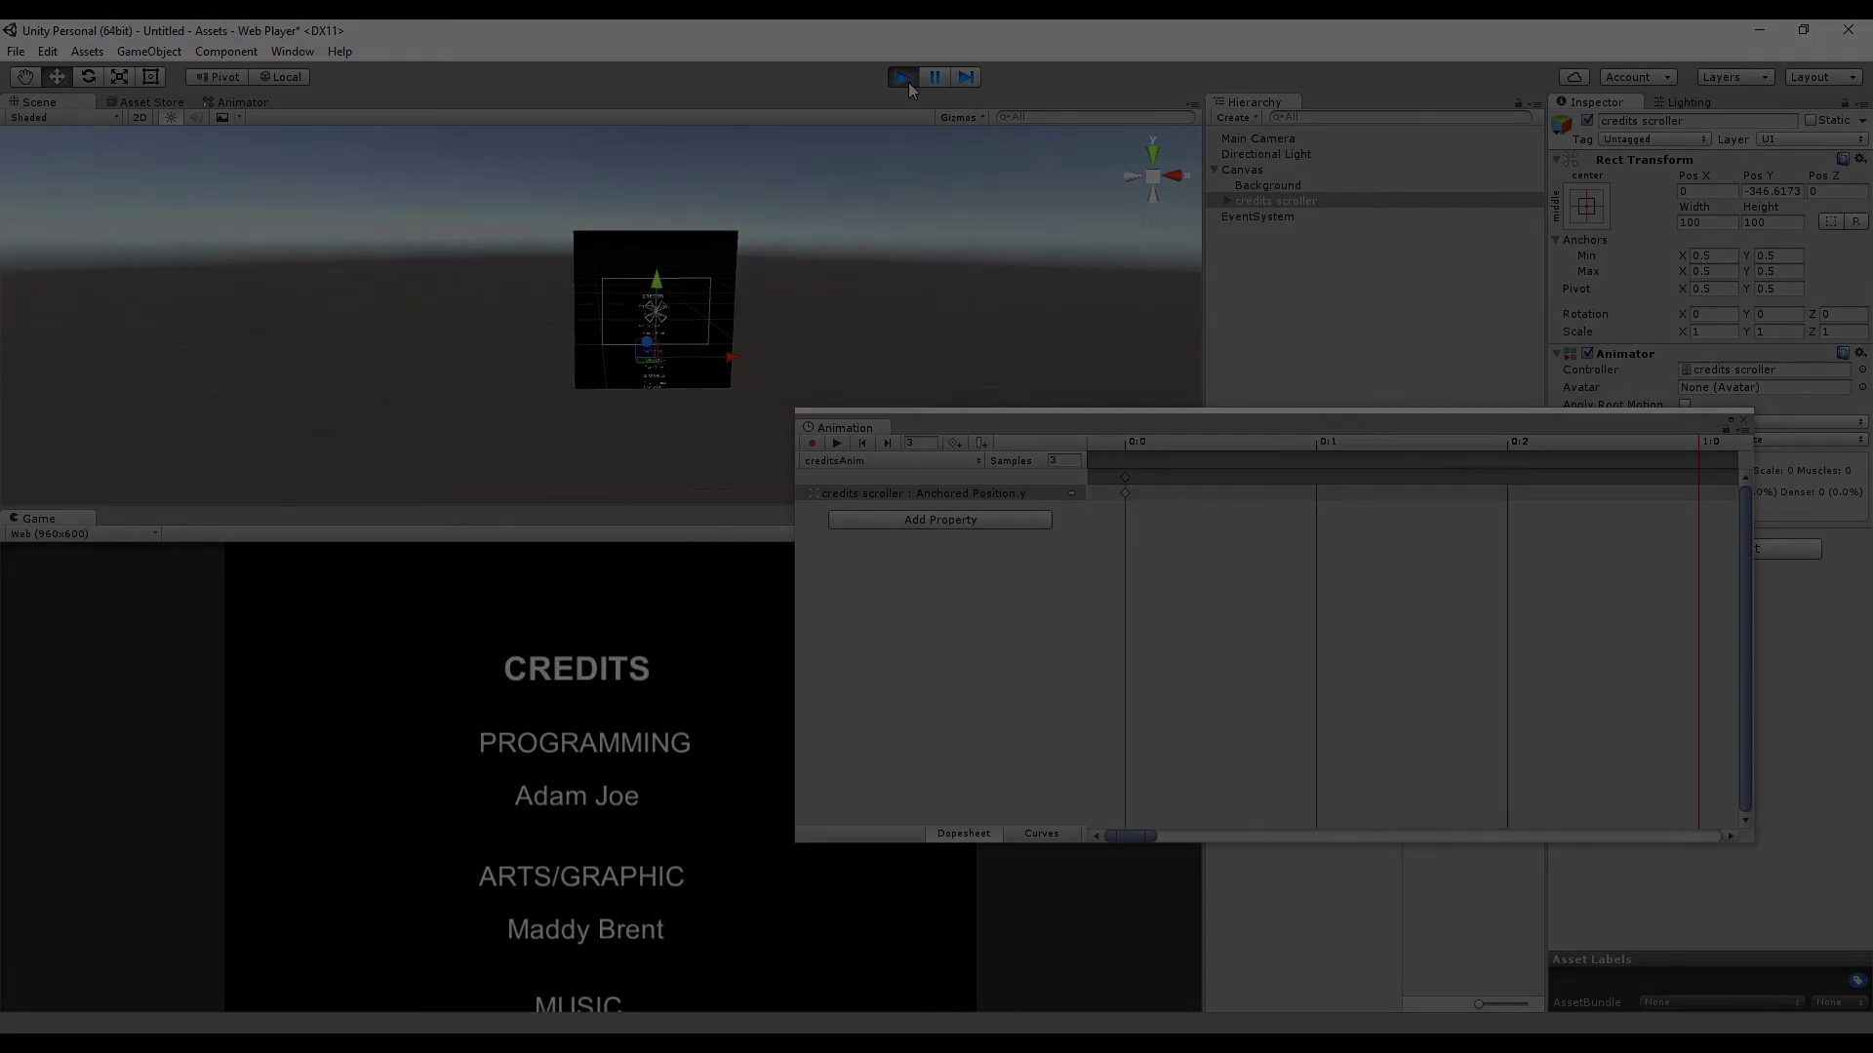
left_click(909, 82)
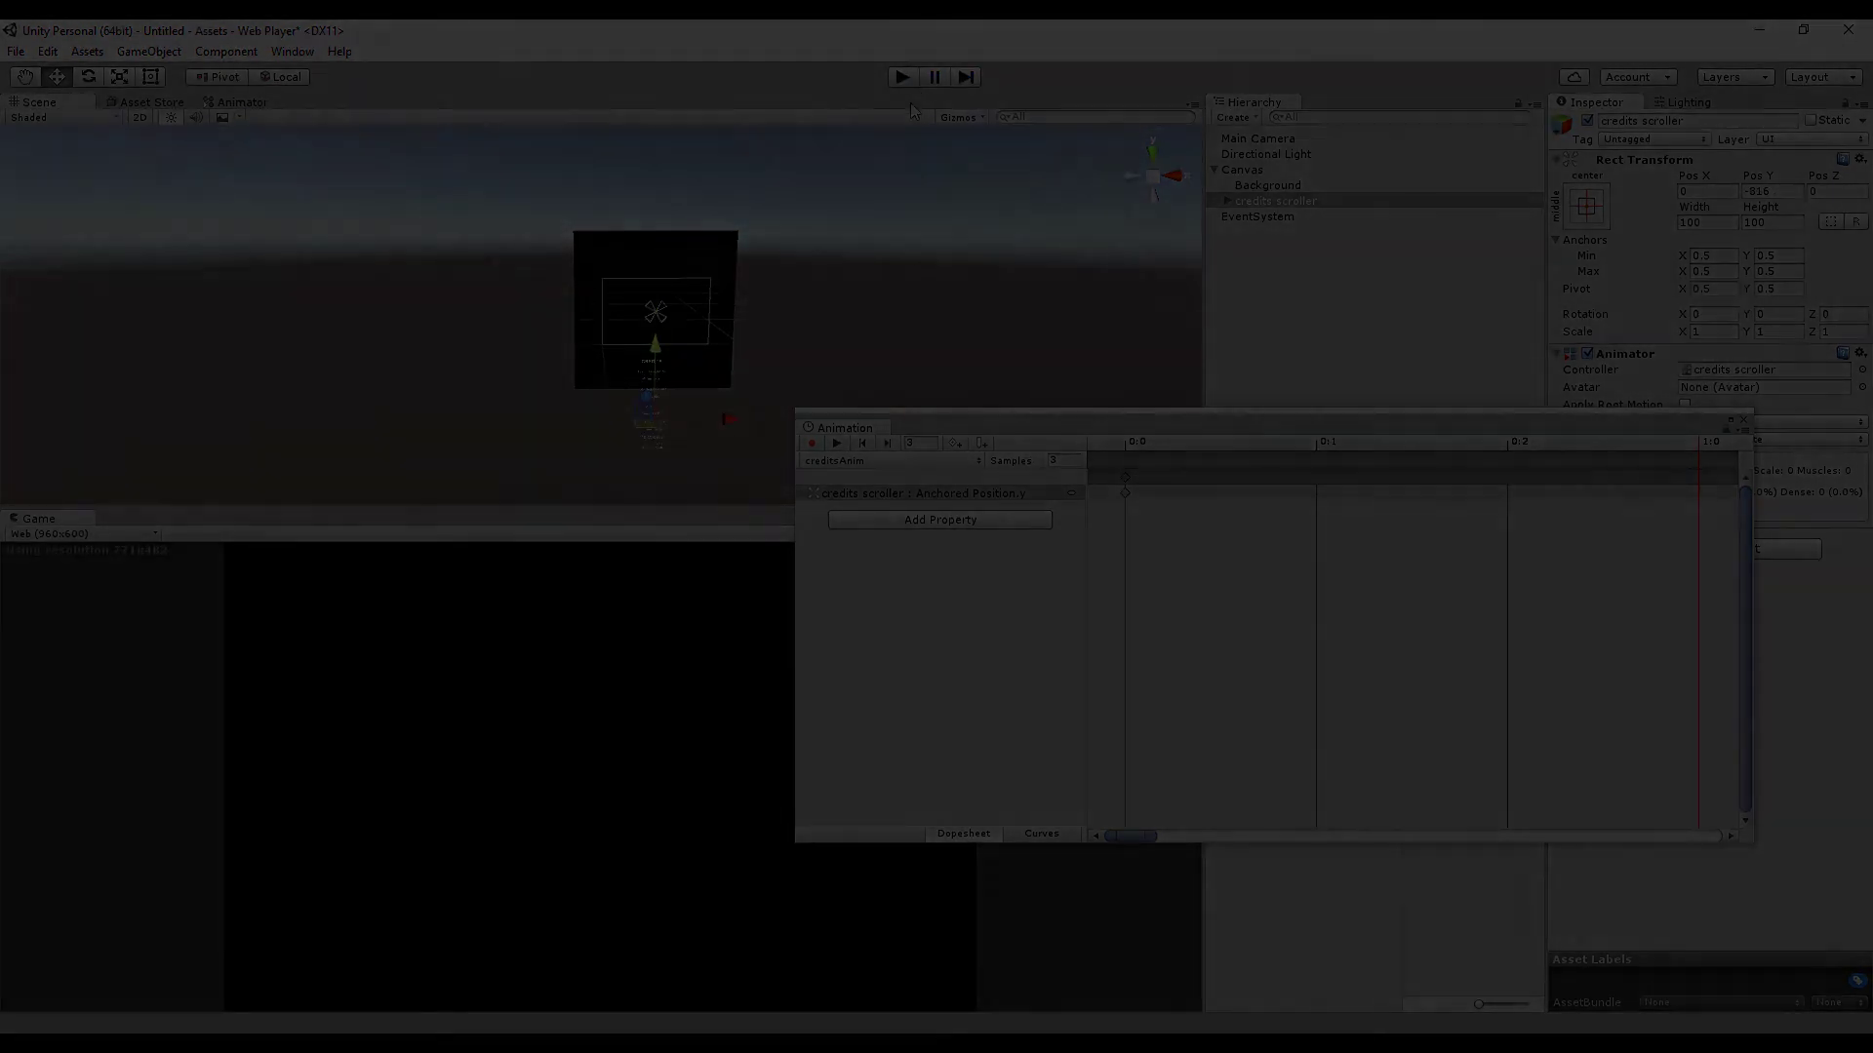